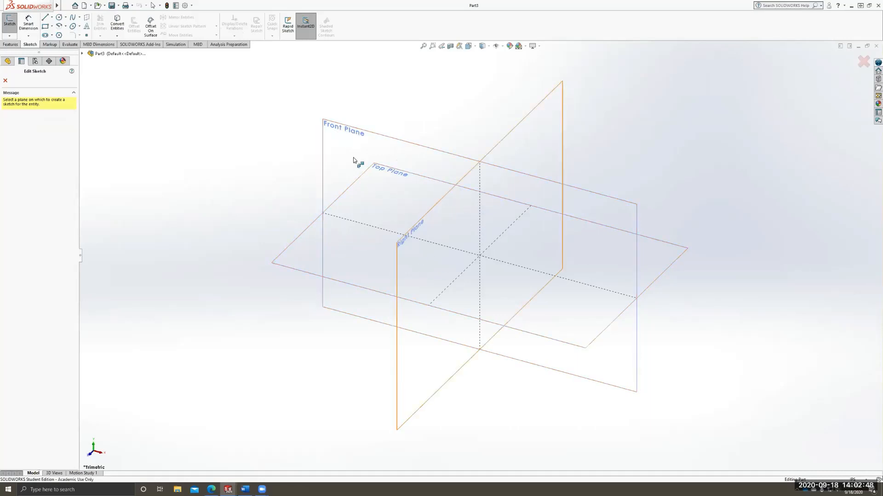
# - Start a sketch on the Front Plane and draw the C profile's inner edges, about 1.6 in high, lower end and bottom edge
pyautogui.click(342, 134)
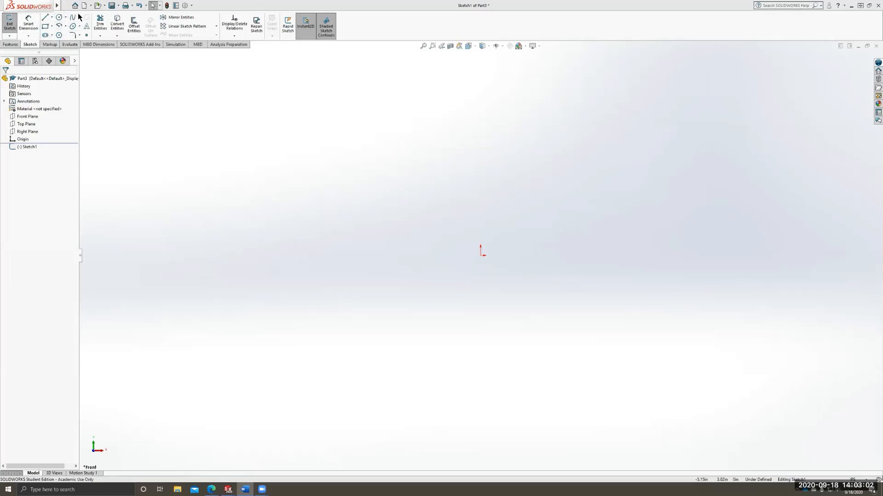
pyautogui.click(52, 18)
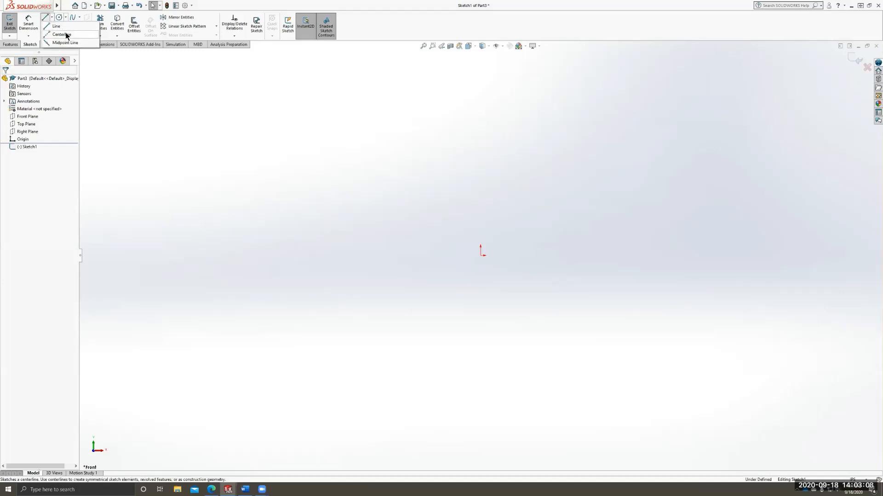
pyautogui.click(45, 18)
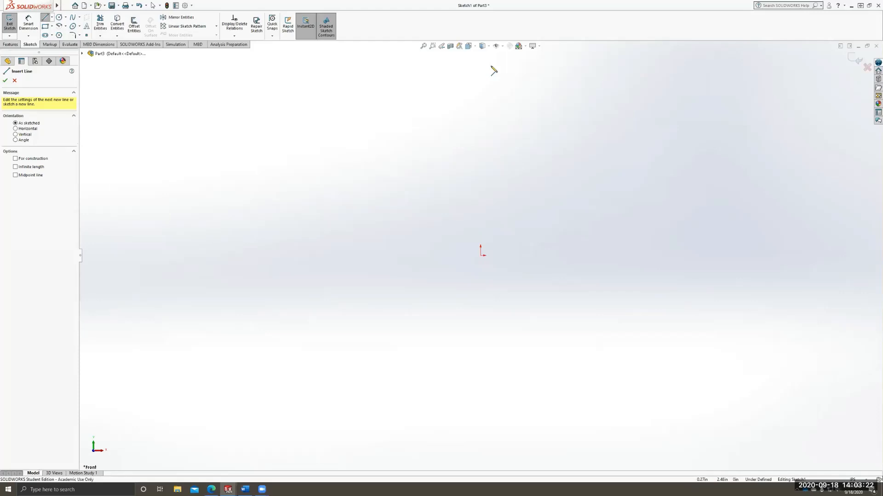
pyautogui.click(541, 175)
pyautogui.click(457, 173)
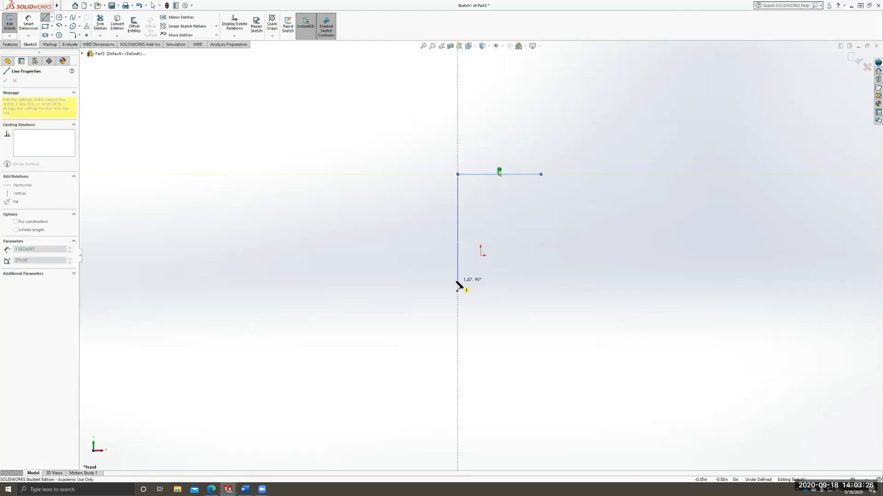
pyautogui.click(458, 281)
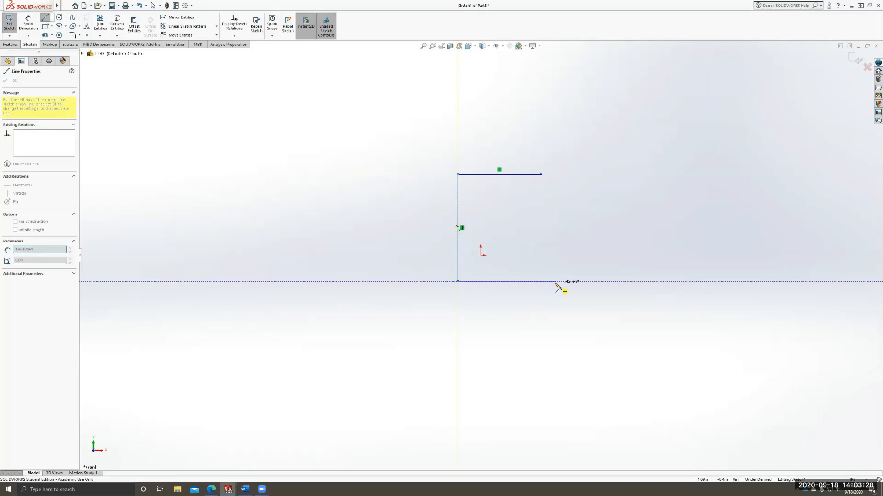
pyautogui.click(560, 282)
pyautogui.click(560, 315)
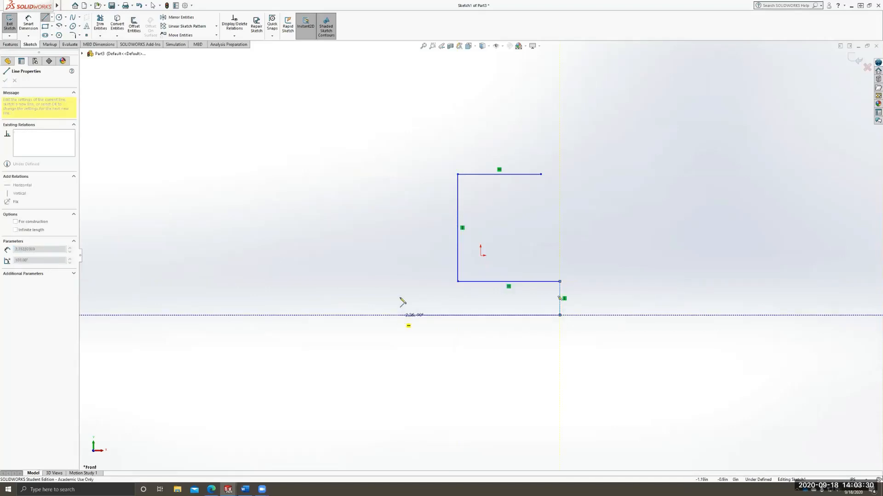
pyautogui.click(398, 315)
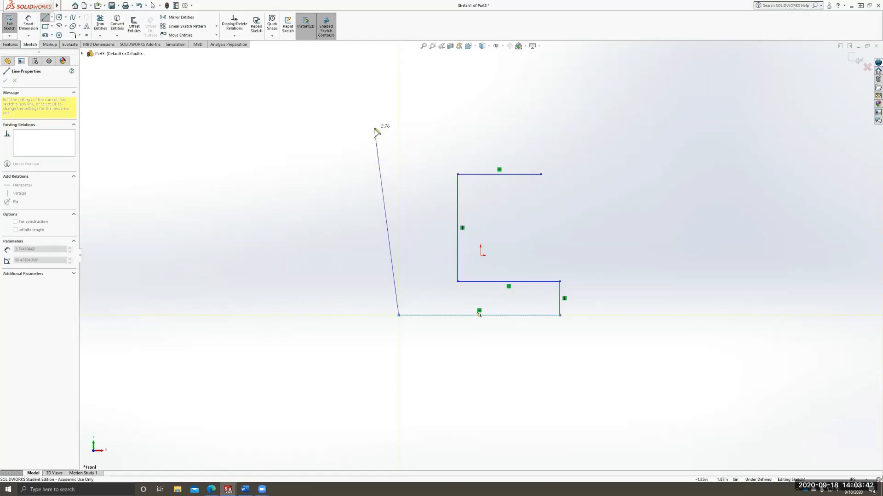
# - Close the C profile with a slightly slanted outer edge about 2.9 in long, a horizontal top edge and a vertical upper end edge
pyautogui.click(375, 128)
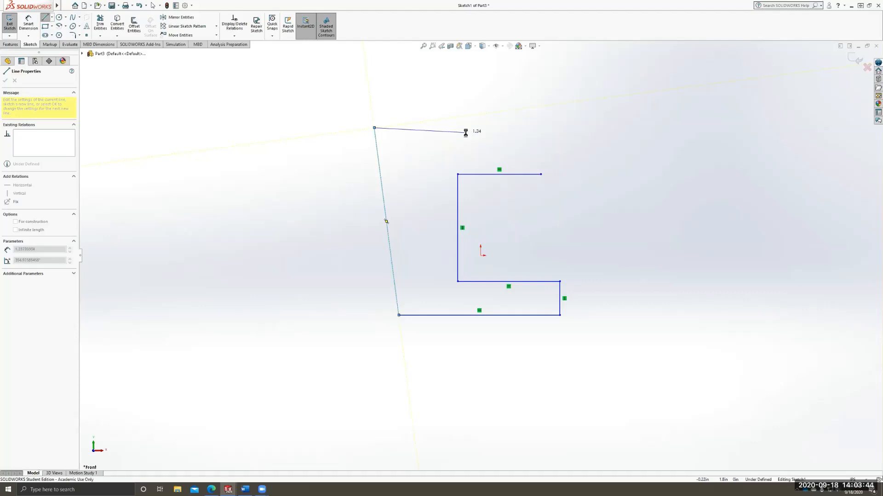
pyautogui.hotkey('ctrl', 'z')
pyautogui.click(46, 18)
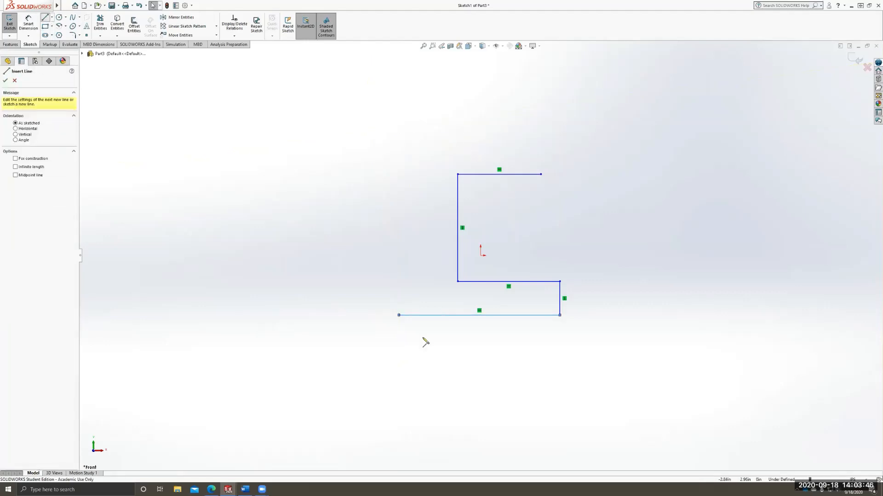
pyautogui.click(398, 315)
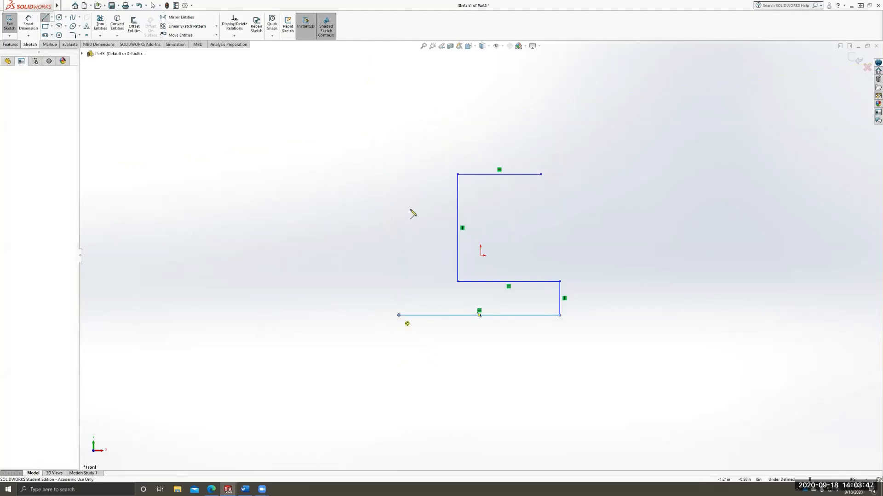
pyautogui.click(415, 115)
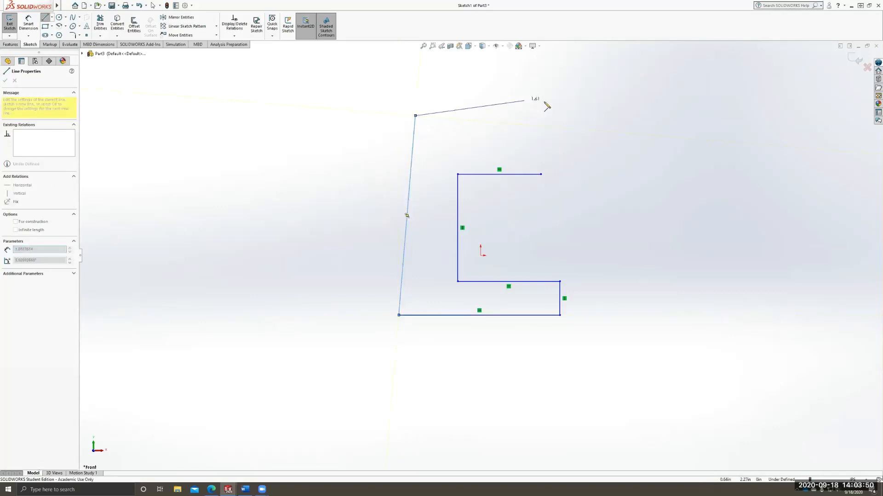
pyautogui.click(545, 115)
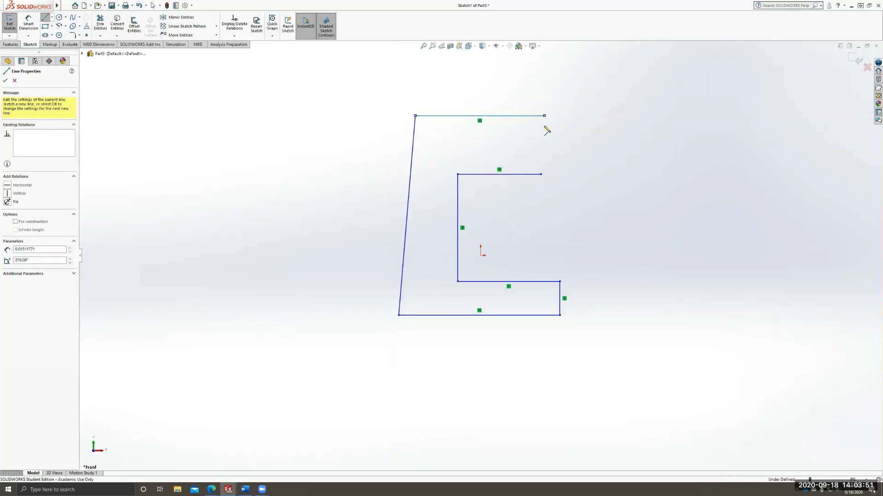
pyautogui.click(544, 174)
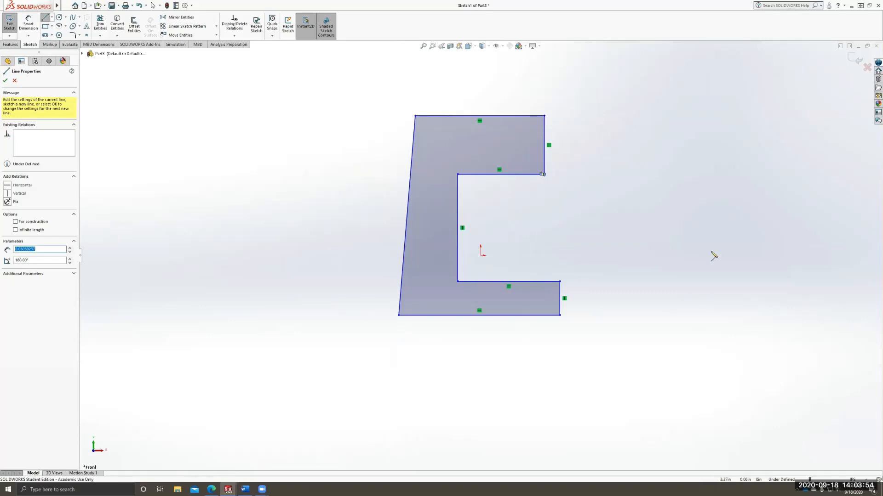
pyautogui.press('Escape')
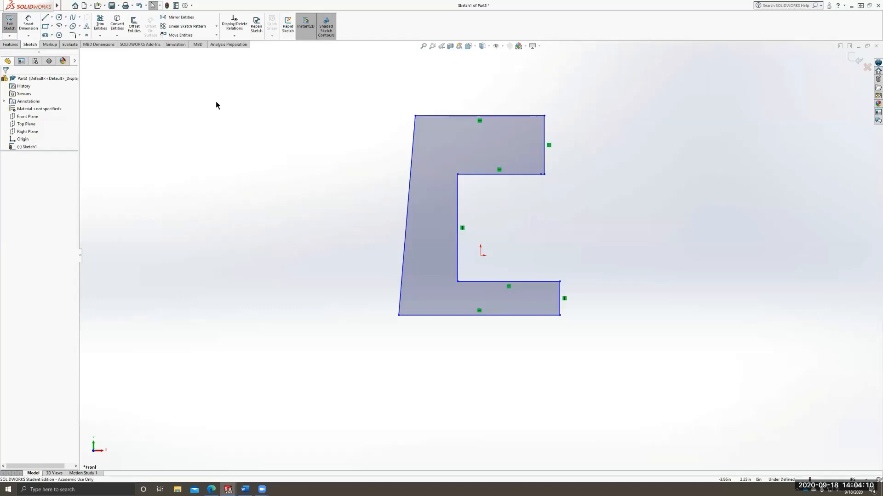
# - Add a Vertical relation to the slanted outer edge of the C profile
pyautogui.click(440, 162)
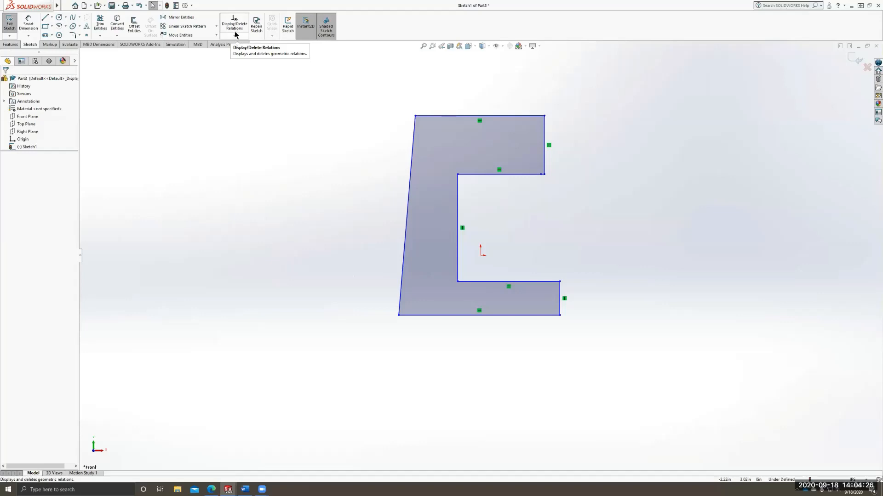
pyautogui.click(235, 26)
pyautogui.click(239, 37)
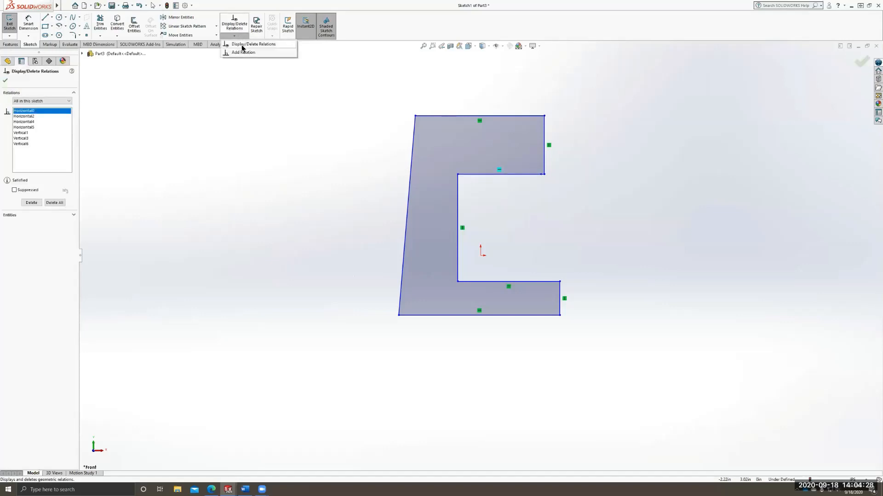
pyautogui.click(243, 52)
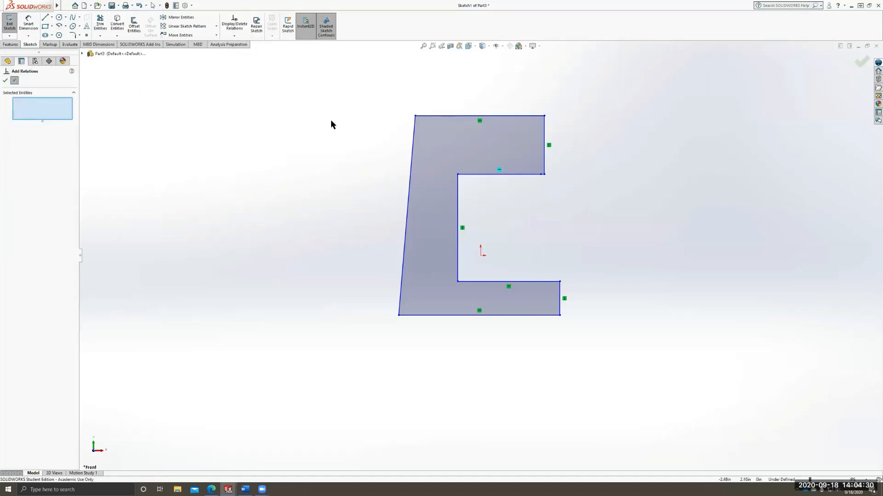
pyautogui.click(412, 163)
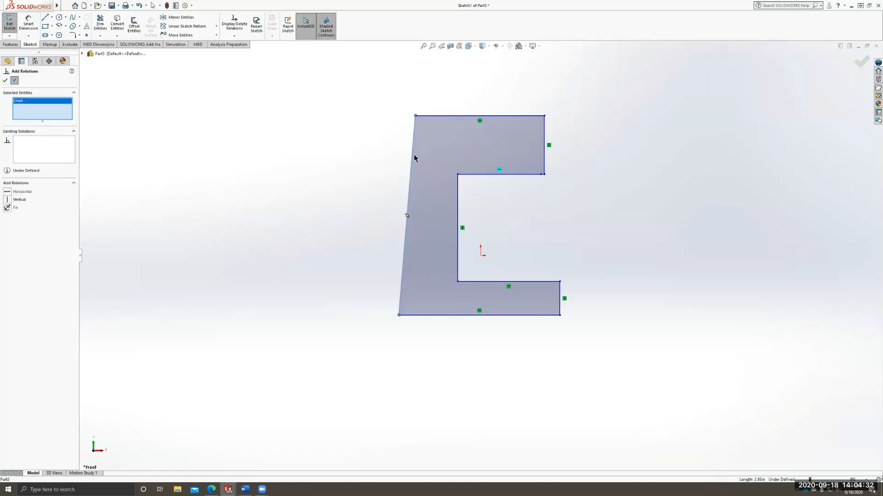
pyautogui.click(7, 200)
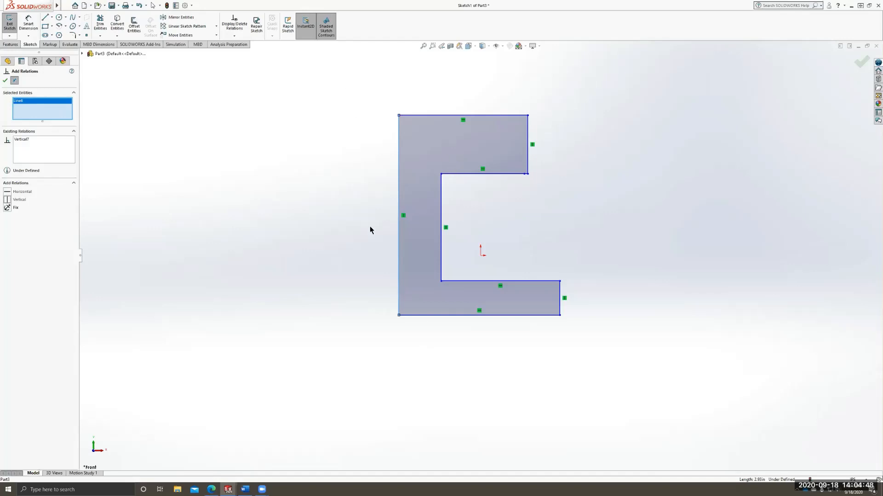
pyautogui.click(5, 82)
# - Add an Equal relation between the vertical end edges of the upper and lower arms, clearing the previously selected entity first
pyautogui.click(233, 37)
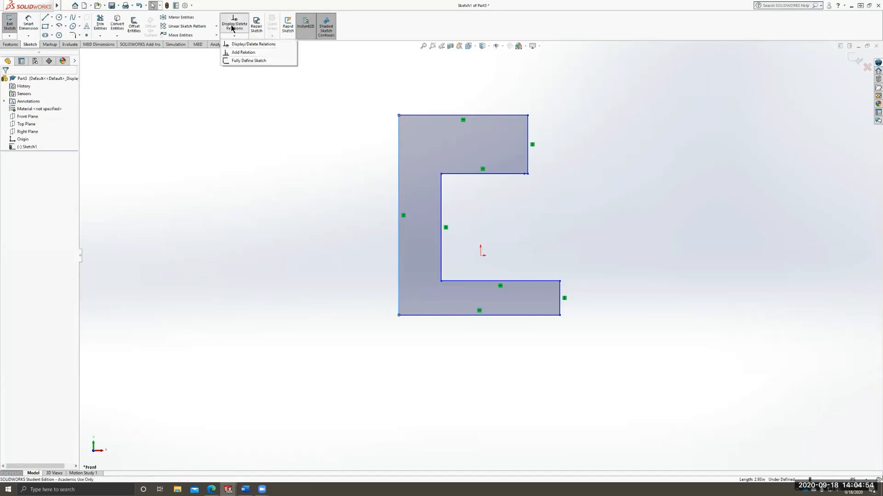
pyautogui.click(249, 53)
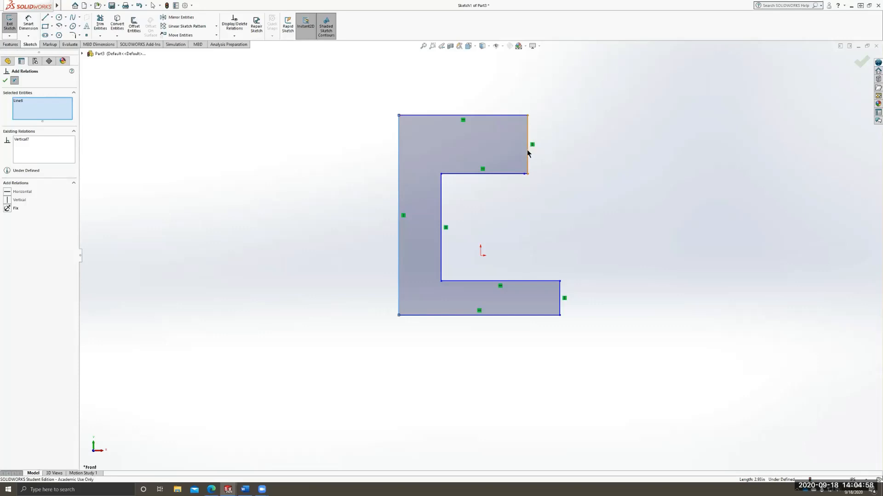
pyautogui.rightClick(58, 114)
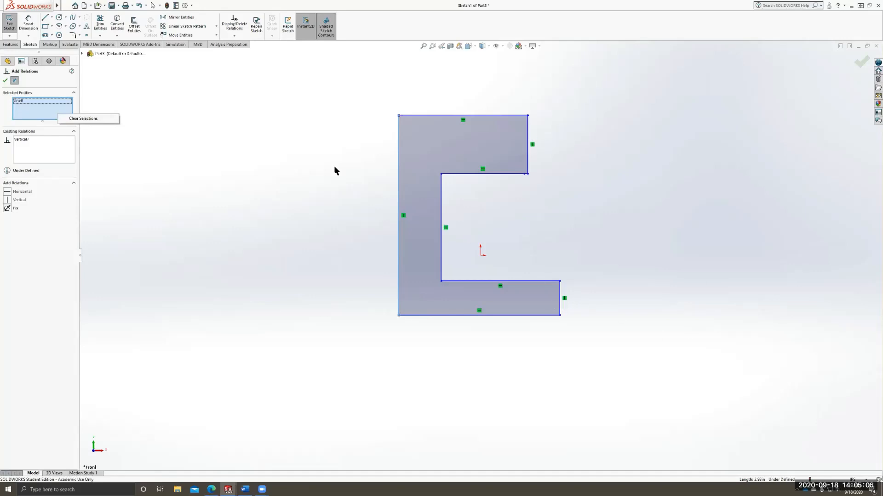
pyautogui.click(29, 103)
pyautogui.rightClick(42, 113)
pyautogui.click(66, 119)
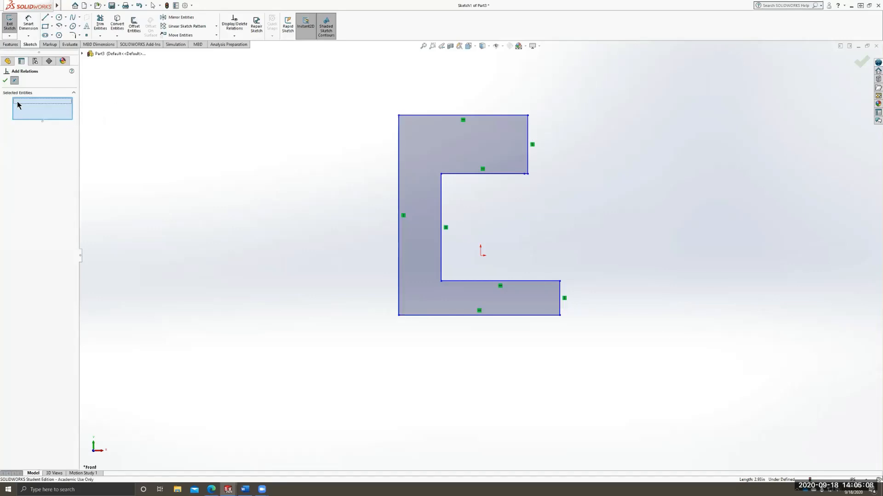
pyautogui.click(527, 137)
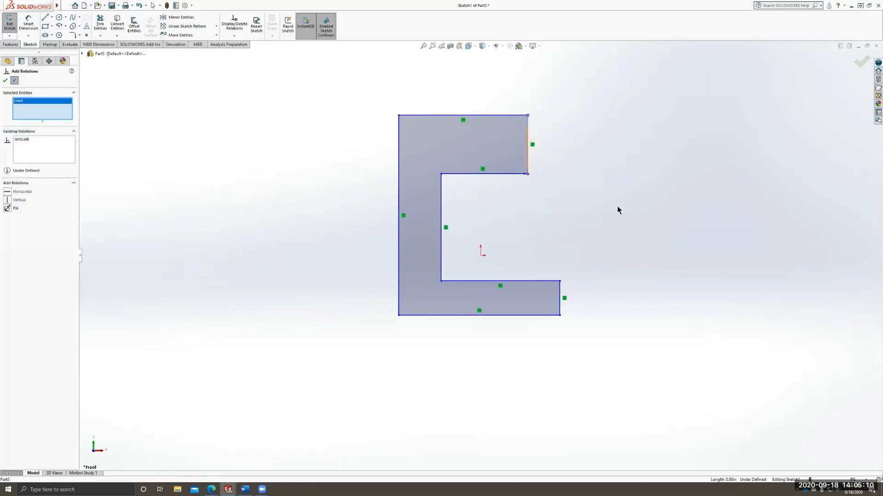
pyautogui.click(560, 300)
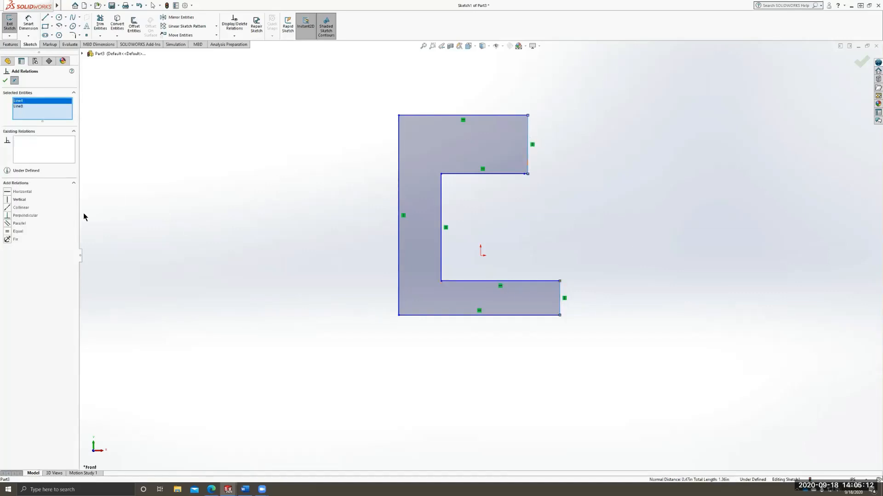
pyautogui.click(7, 232)
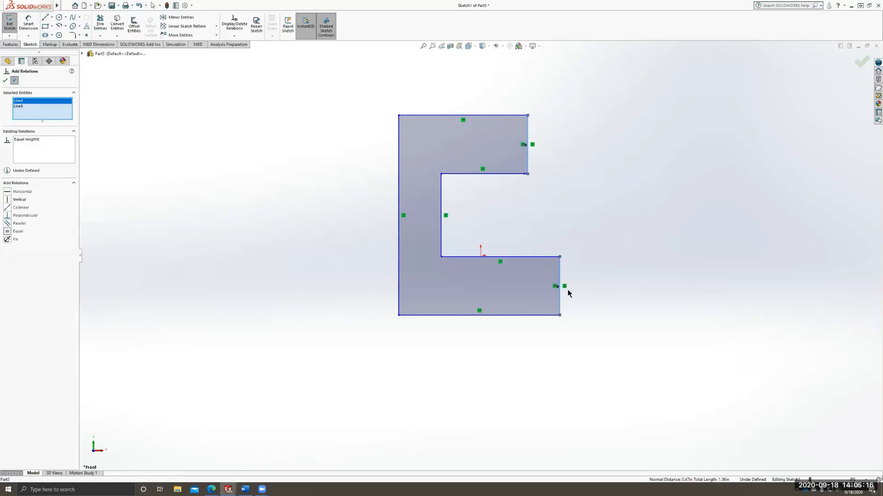
pyautogui.click(6, 81)
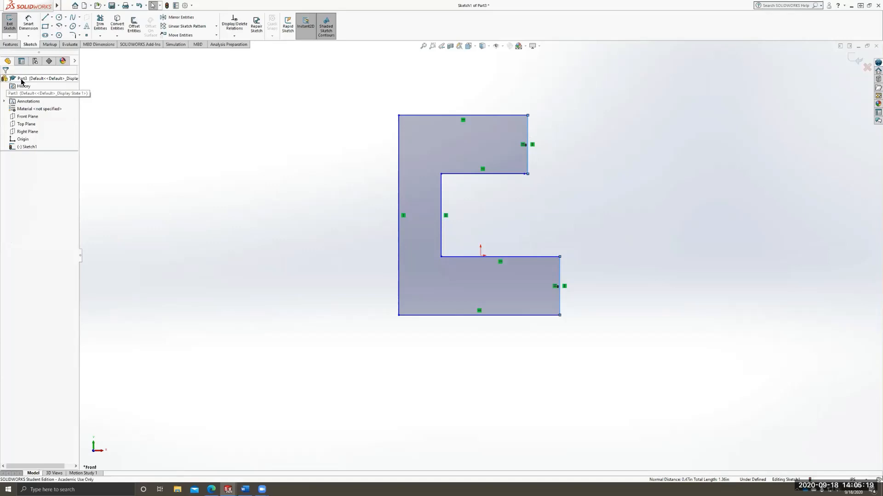
# - Dimension the vertical end edge of the upper arm and set it to 0.1 in
pyautogui.click(28, 22)
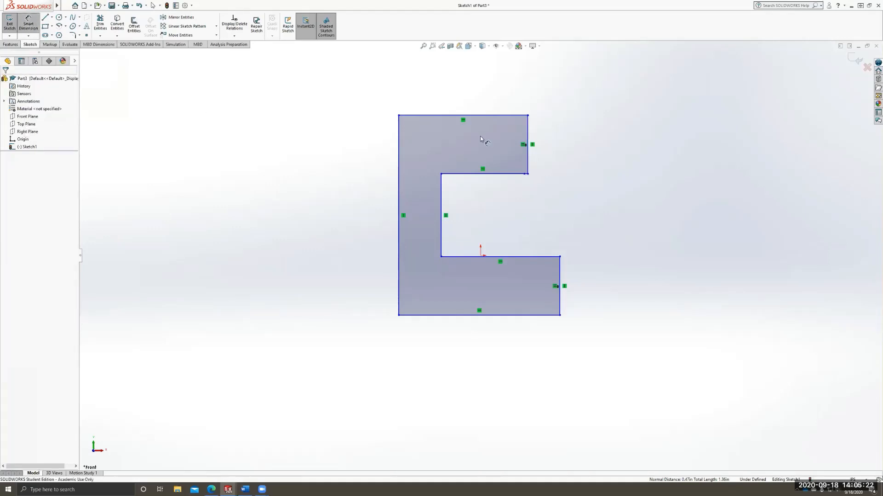
pyautogui.click(529, 139)
pyautogui.click(606, 150)
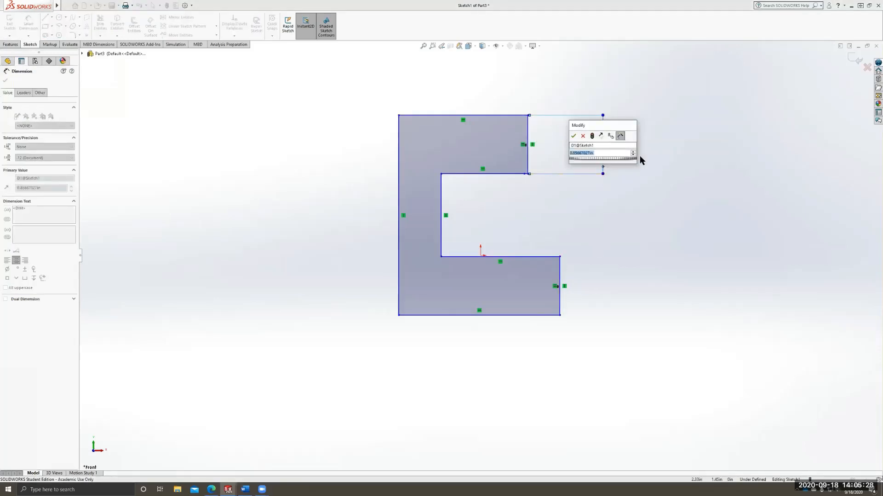
pyautogui.write('0.1')
pyautogui.press('Return')
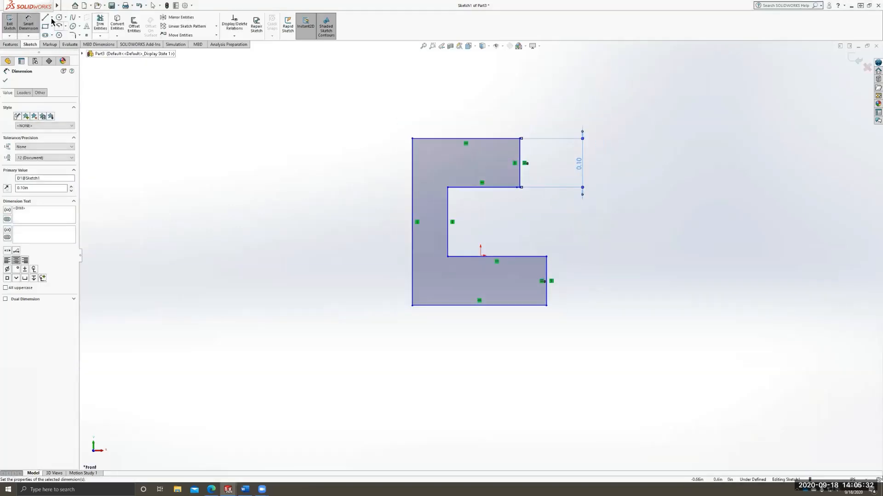
pyautogui.click(5, 80)
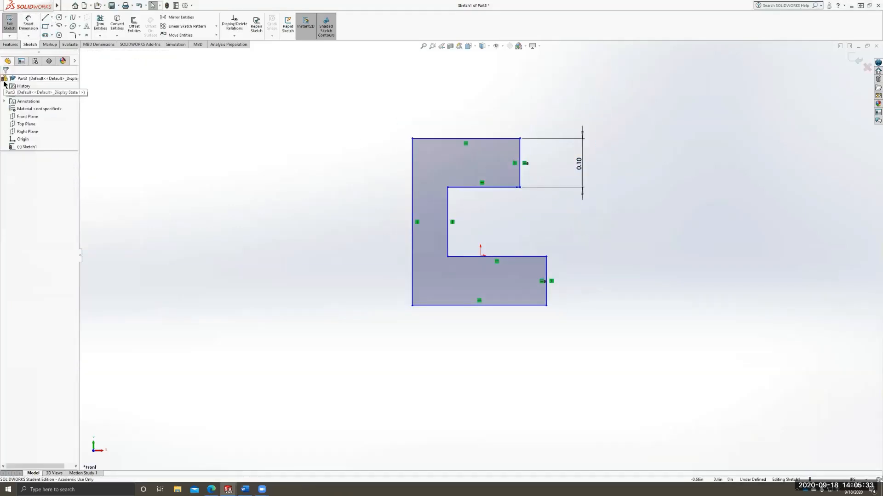
pyautogui.doubleClick(579, 169)
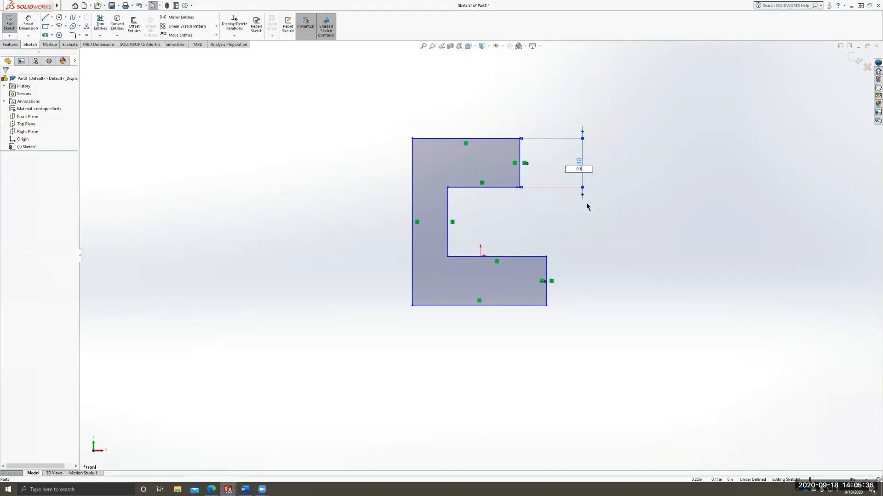
pyautogui.doubleClick(580, 169)
pyautogui.press('Return')
pyautogui.press('f')
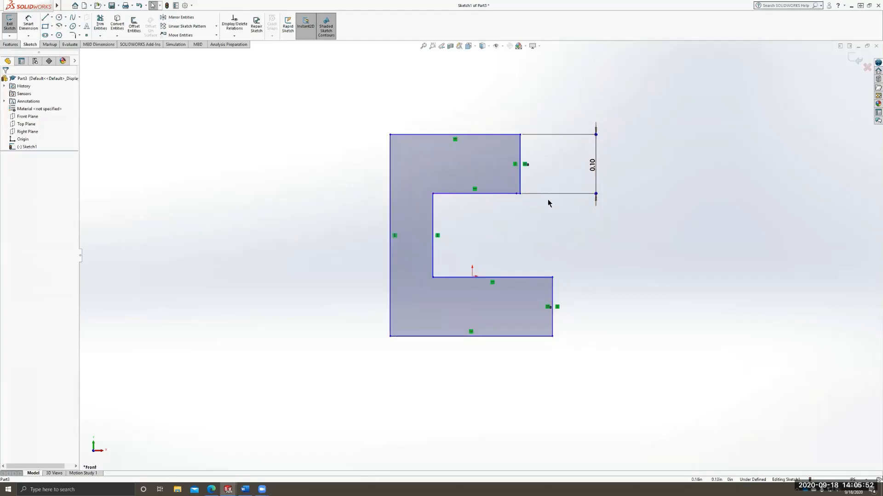
# - Dimension the horizontal distance from the upper arm's lower end corner to the inner vertical edge and set it to 1.25 in
pyautogui.click(520, 194)
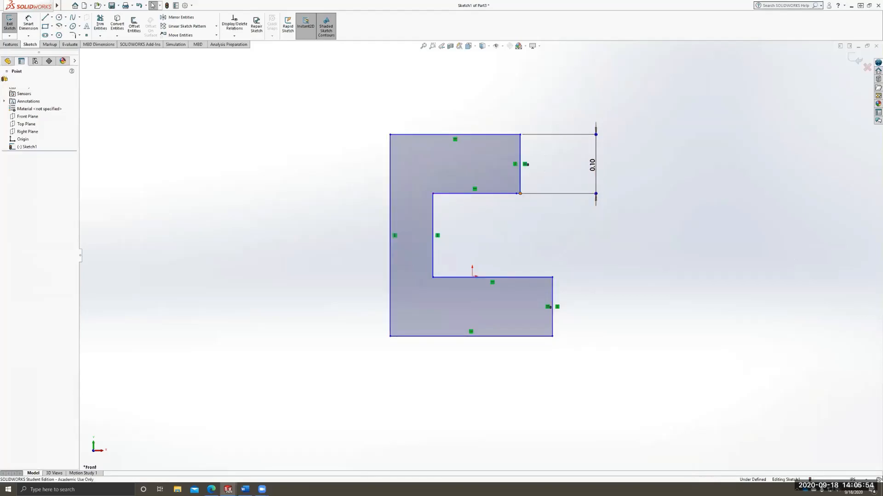
pyautogui.click(29, 26)
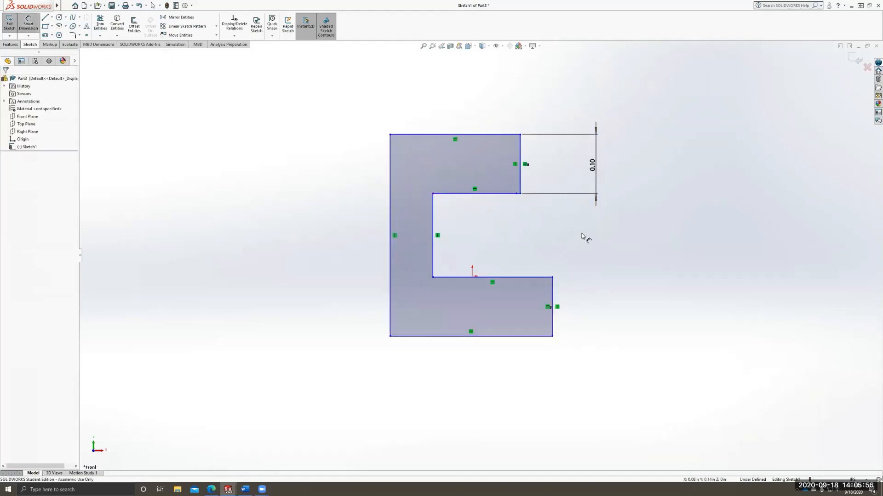
pyautogui.click(520, 194)
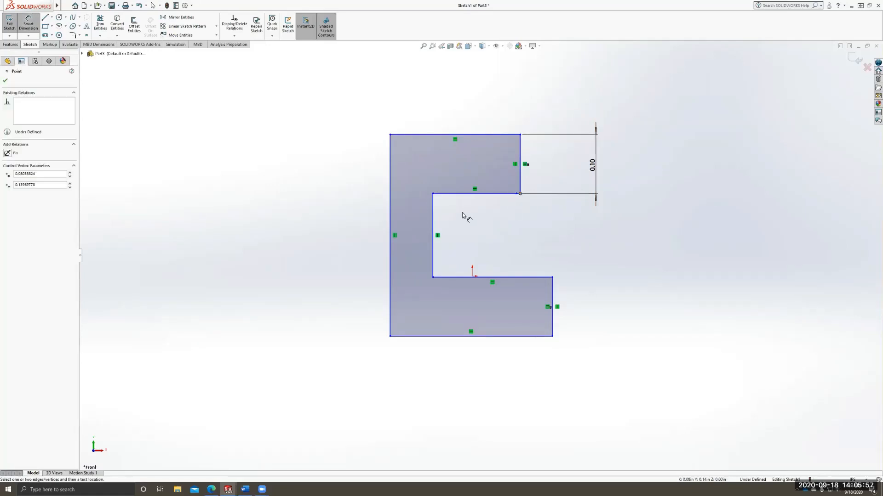
pyautogui.click(433, 213)
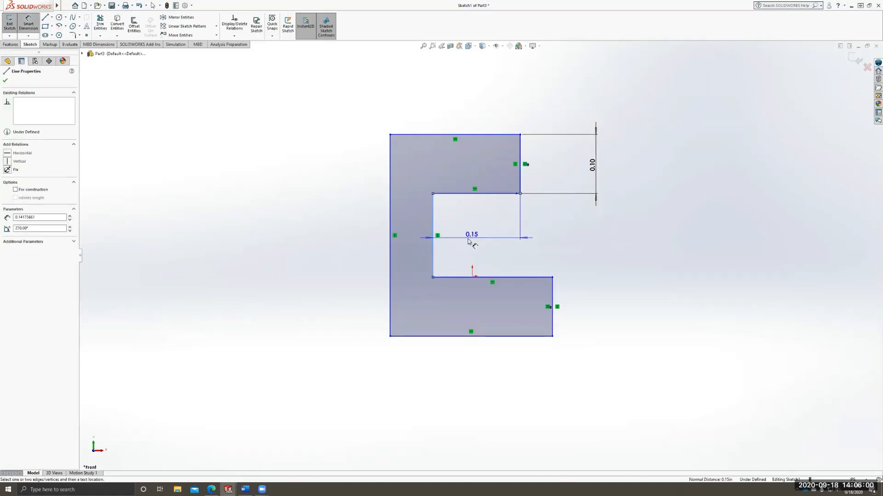
pyautogui.click(484, 241)
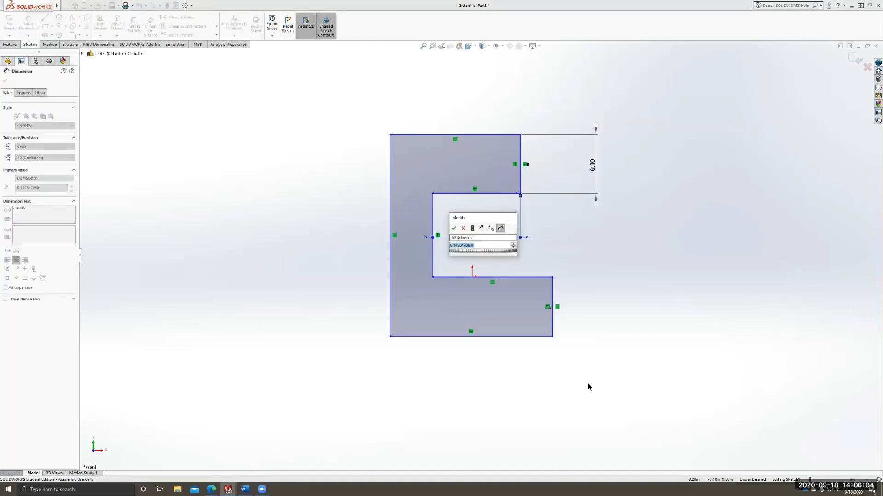
pyautogui.write('1.25')
pyautogui.press('Return')
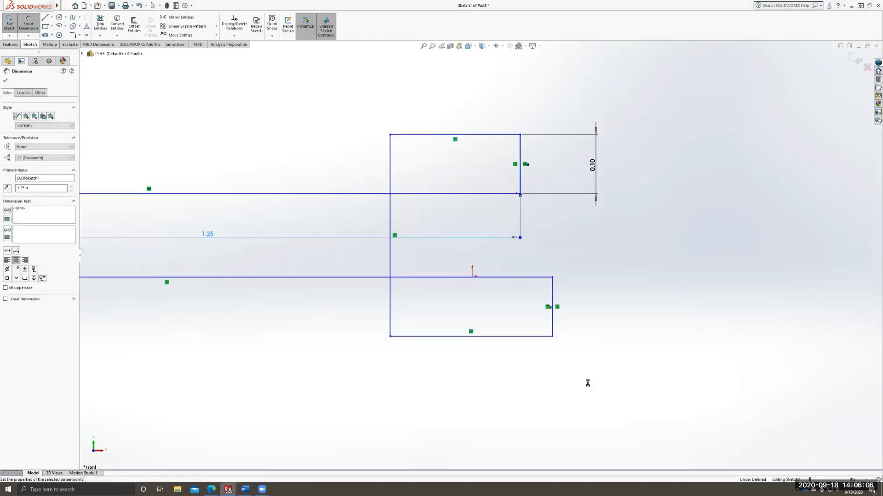
pyautogui.scroll(5, 515, 305)
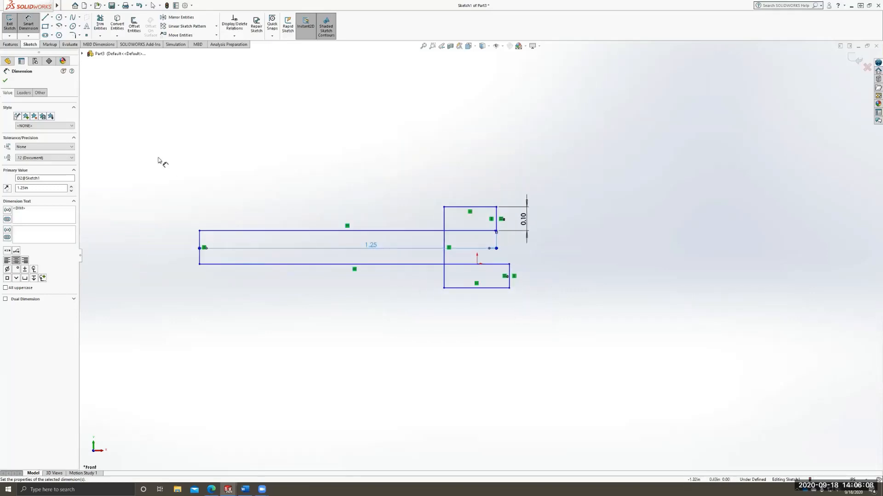
pyautogui.click(6, 81)
# - Dimension the horizontal distance between the inner and outer vertical edges of the C profile and set it to 0.15 in
pyautogui.click(235, 36)
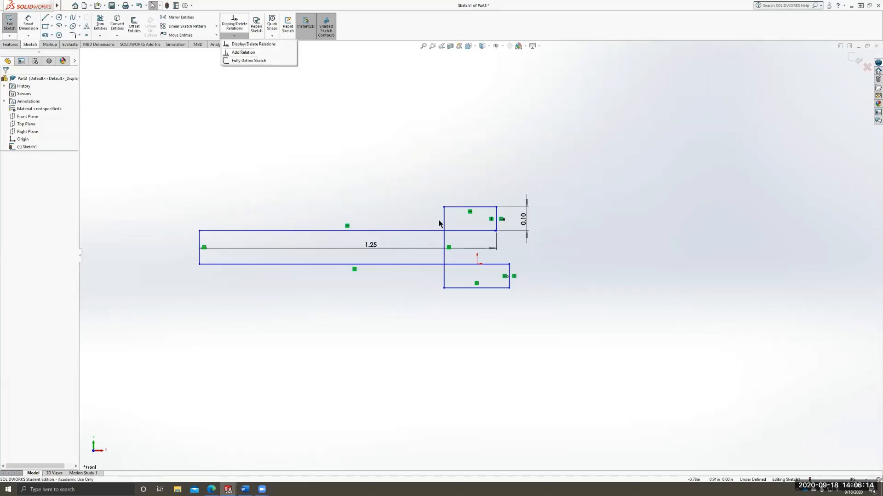
pyautogui.click(256, 13)
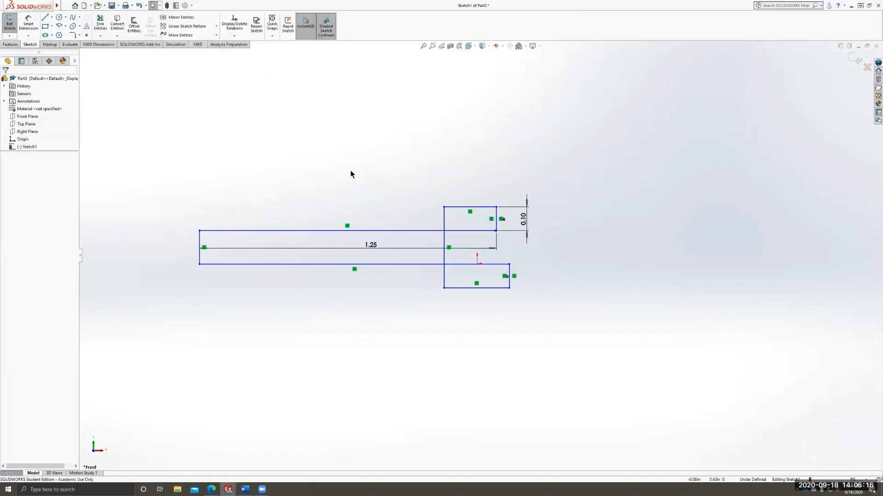
pyautogui.click(28, 24)
pyautogui.click(201, 258)
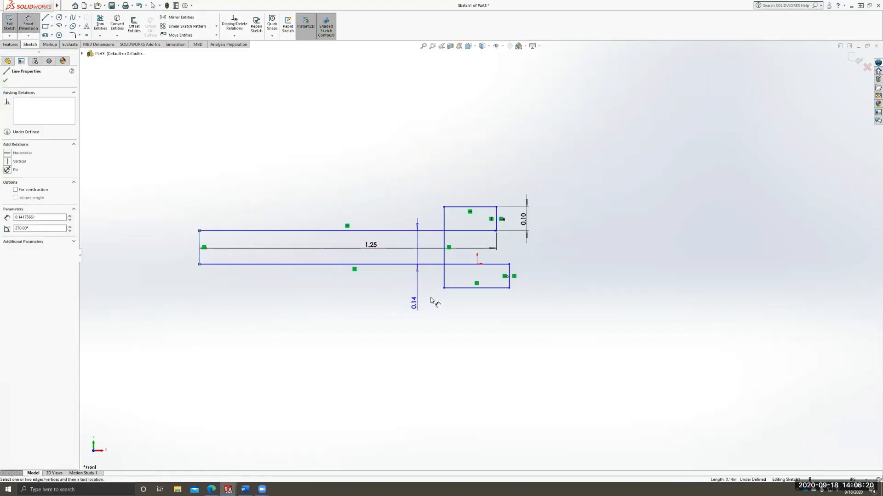
pyautogui.click(444, 277)
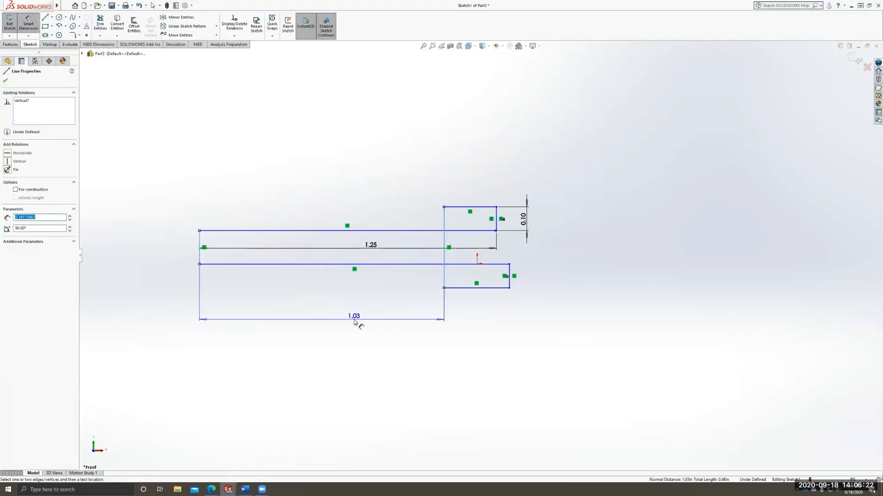
pyautogui.click(354, 322)
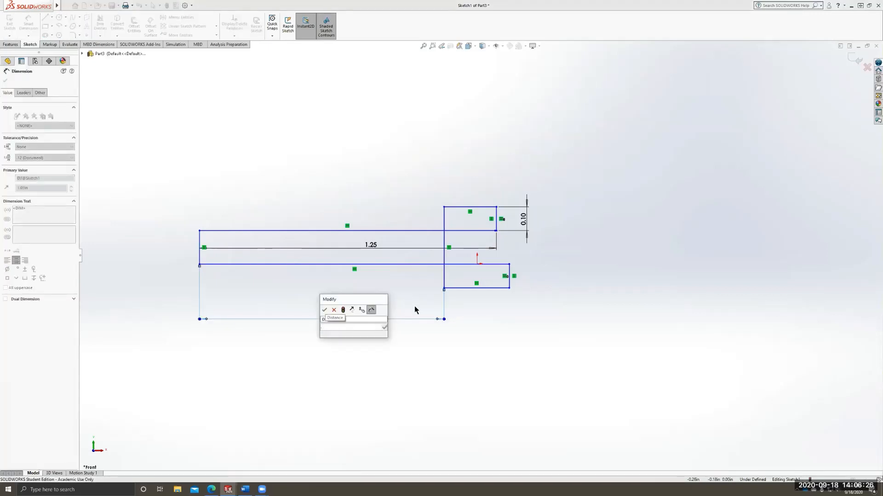
pyautogui.write('.15')
pyautogui.press('Return')
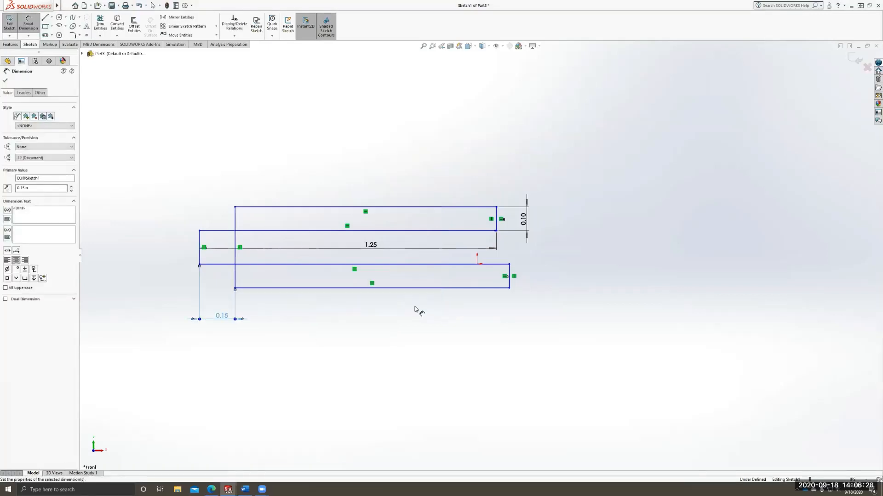
# - Set the distance from the upper arm's end corner to the inner vertical edge to 1 in
pyautogui.doubleClick(371, 245)
pyautogui.write('1')
pyautogui.press('Return')
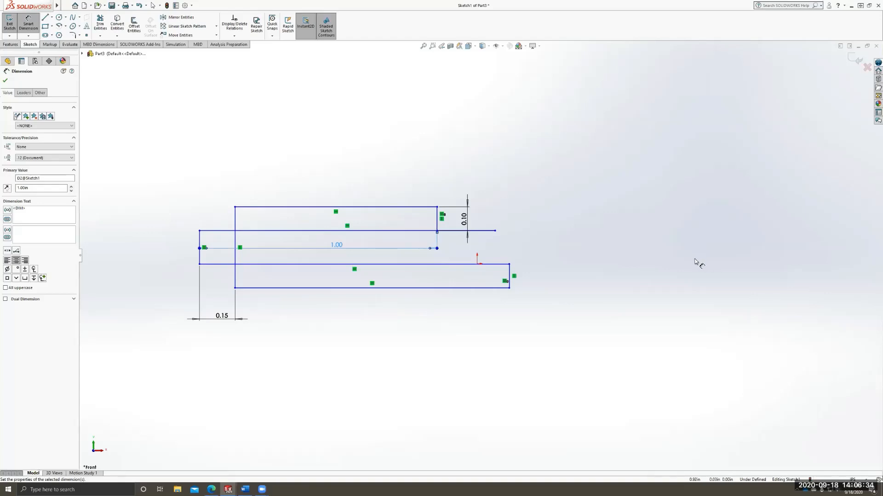
# - Undo all the dimensions added to the C profile, back to the Equal relation between the arm ends
pyautogui.hotkey('ctrl', 'z')
pyautogui.hotkey('ctrl', 'z')
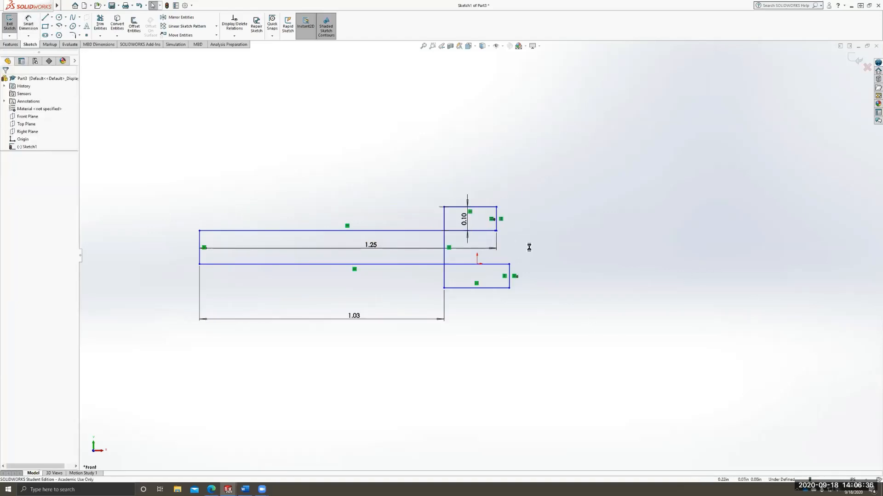
pyautogui.hotkey('ctrl', 'z')
pyautogui.hotkey('ctrl', 'z')
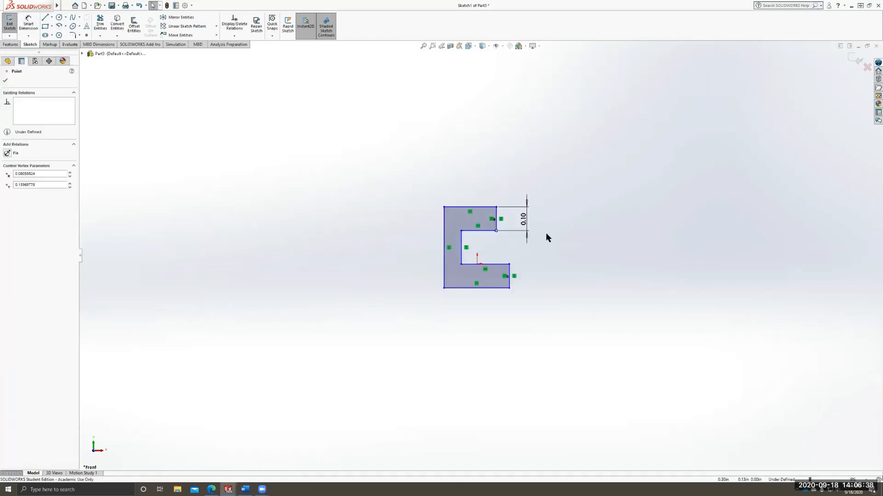
pyautogui.hotkey('ctrl', 'z')
pyautogui.hotkey('ctrl', 'z')
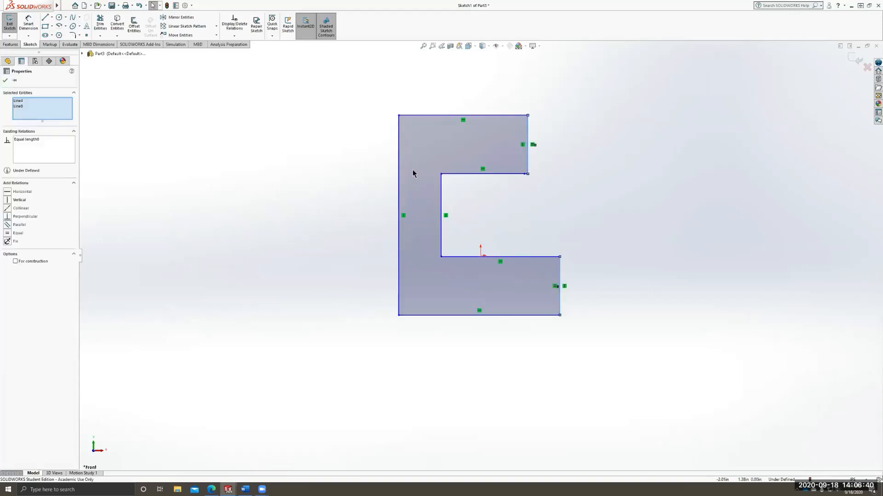
# - Delete the entire C profile from the sketch
pyautogui.moveTo(345, 60)
pyautogui.mouseDown()
pyautogui.moveTo(512, 416)
pyautogui.moveTo(634, 468)
pyautogui.mouseUp()
pyautogui.press('Delete')
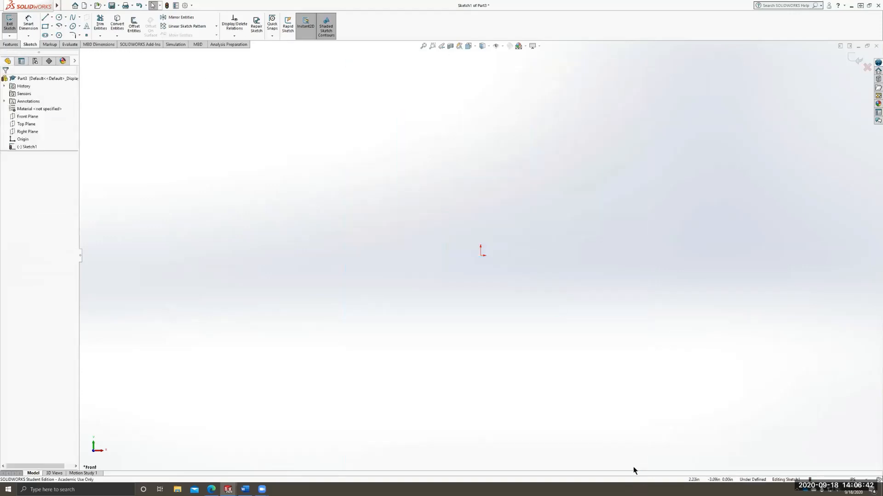
# - Sketch a larger open C profile with horizontal and vertical lines, from a top edge about 2.7 in long around to the inner vertical edge
pyautogui.click(45, 17)
pyautogui.click(541, 146)
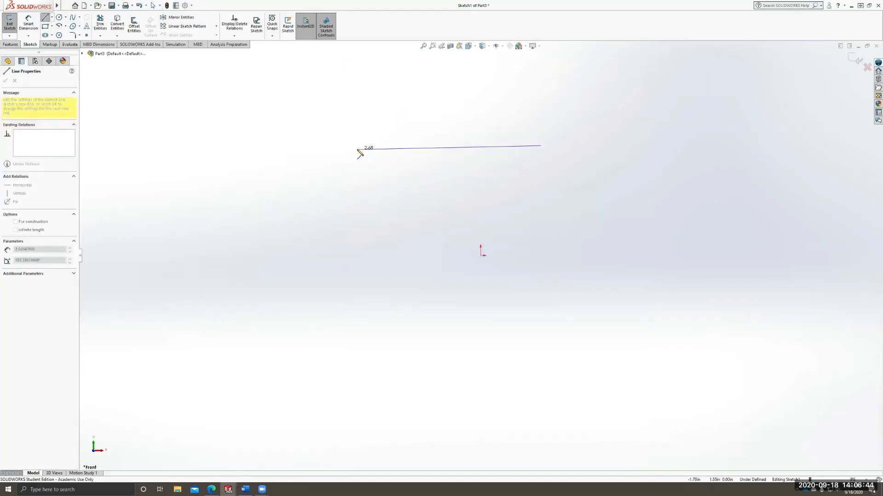
pyautogui.click(358, 145)
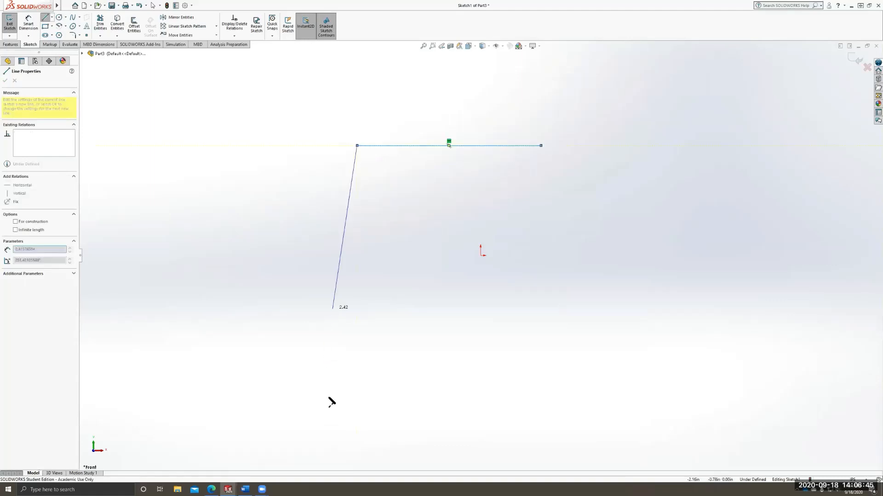
pyautogui.click(356, 394)
pyautogui.click(607, 394)
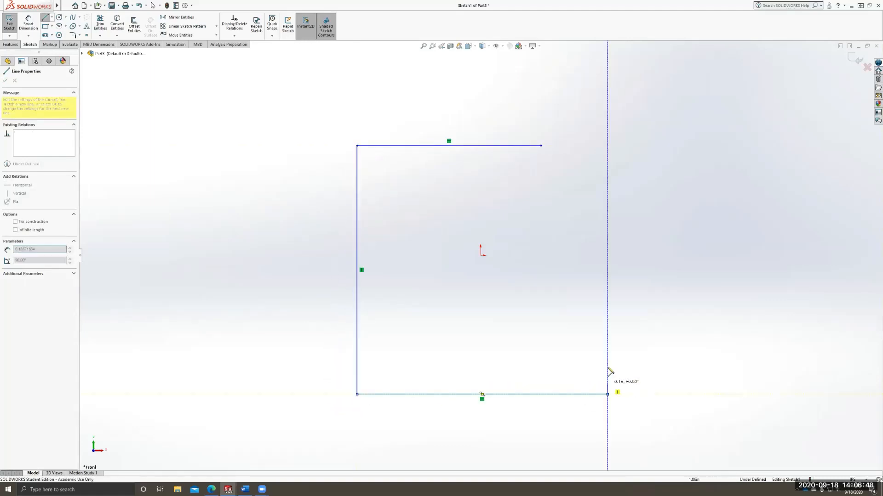
pyautogui.click(607, 366)
pyautogui.click(409, 366)
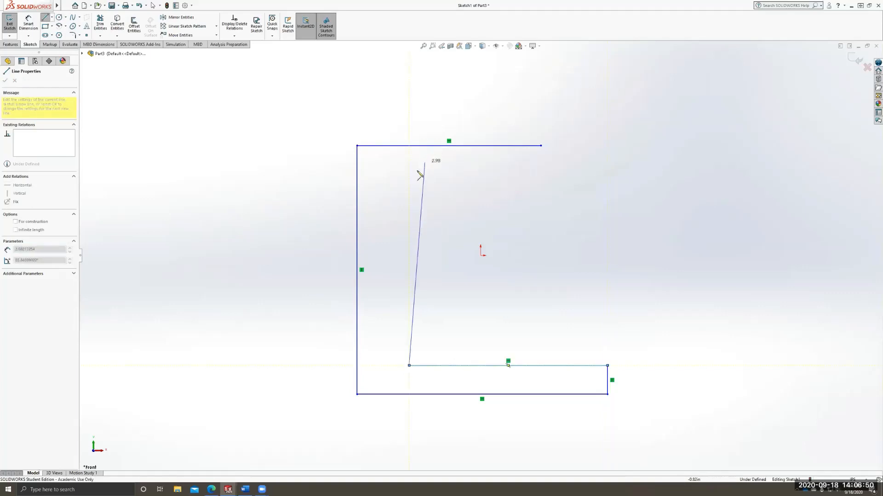
pyautogui.click(409, 169)
pyautogui.click(559, 168)
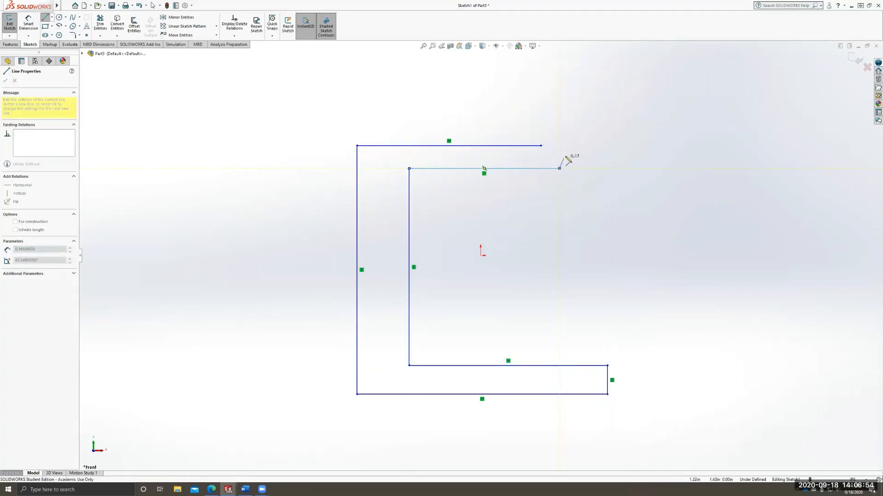
pyautogui.rightClick(566, 156)
pyautogui.click(591, 220)
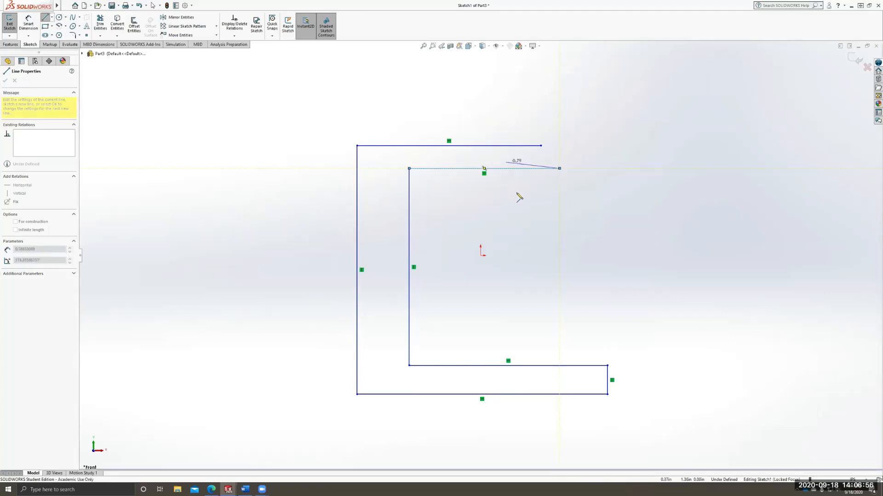
pyautogui.press('Escape')
pyautogui.hotkey('ctrl', 'z')
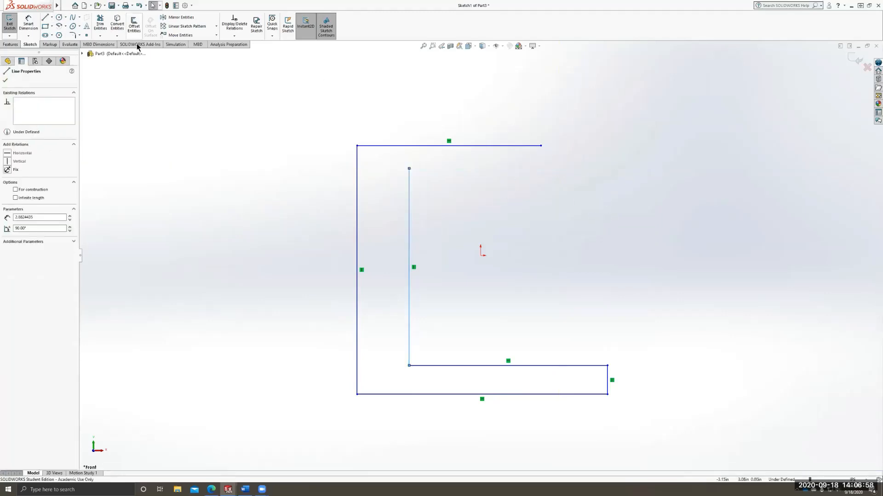
# - Close the C profile with a horizontal inner edge ending below the top edge's end and a vertical end edge about 0.33 in long
pyautogui.click(46, 18)
pyautogui.click(409, 169)
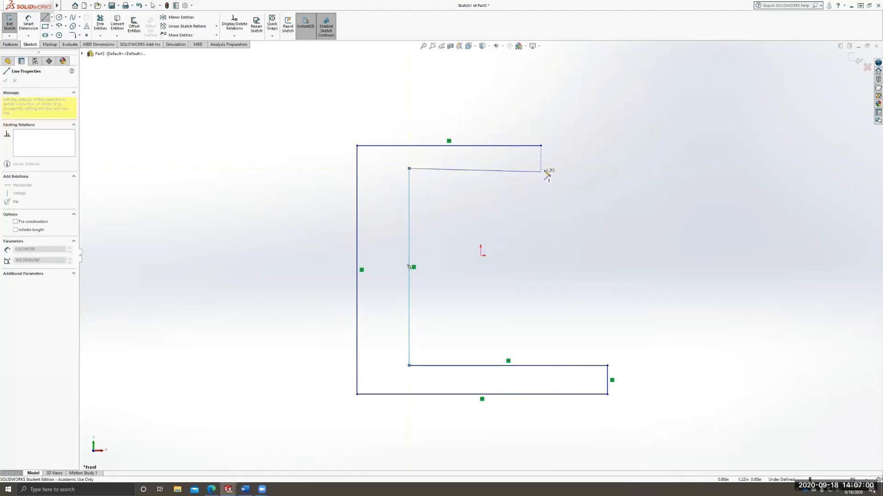
pyautogui.click(540, 168)
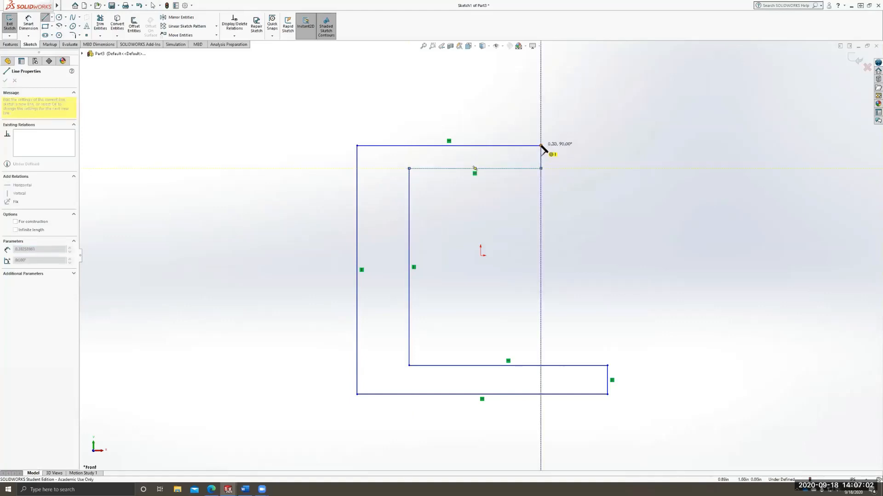
pyautogui.click(541, 146)
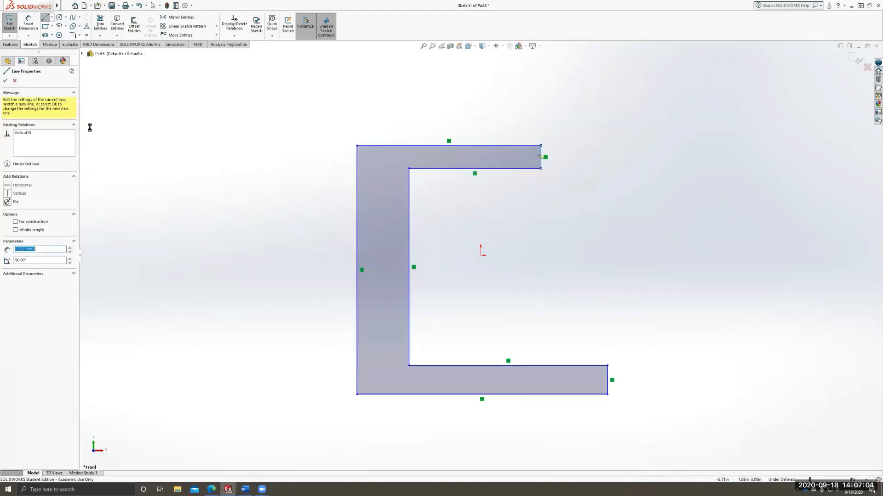
pyautogui.press('Escape')
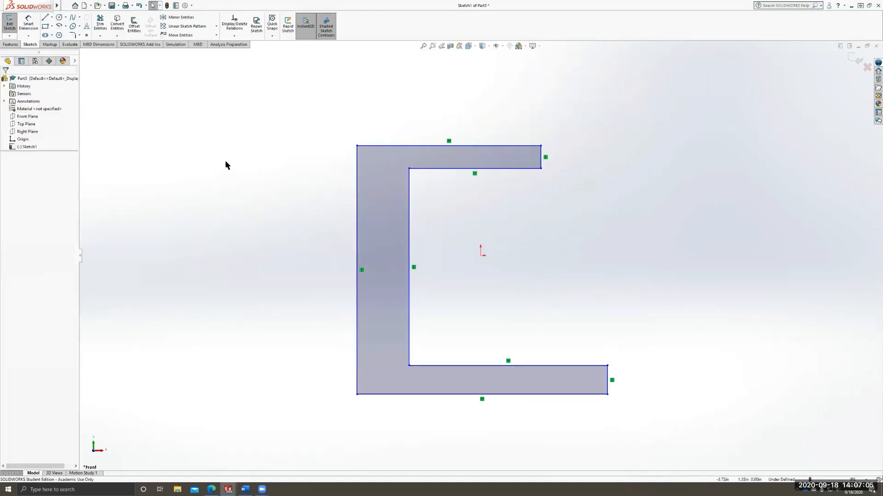
# - Add an Equal relation between the vertical end edges of the lower and upper arms
pyautogui.click(242, 36)
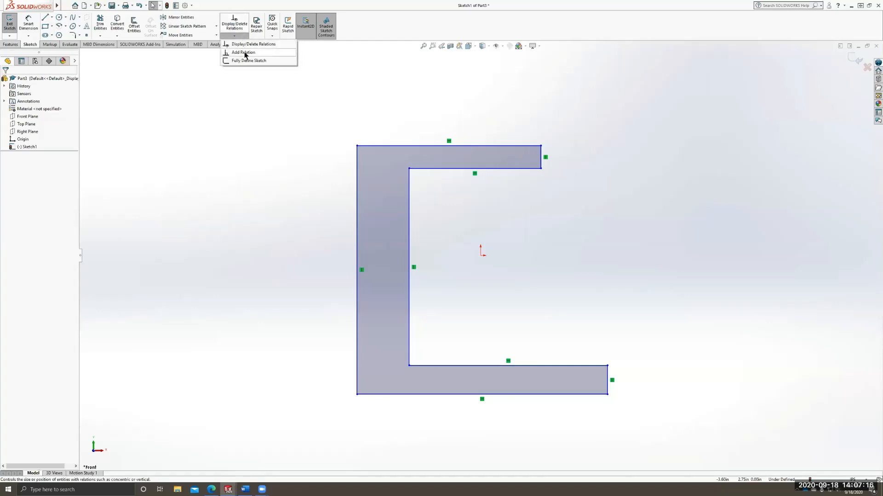
pyautogui.click(244, 52)
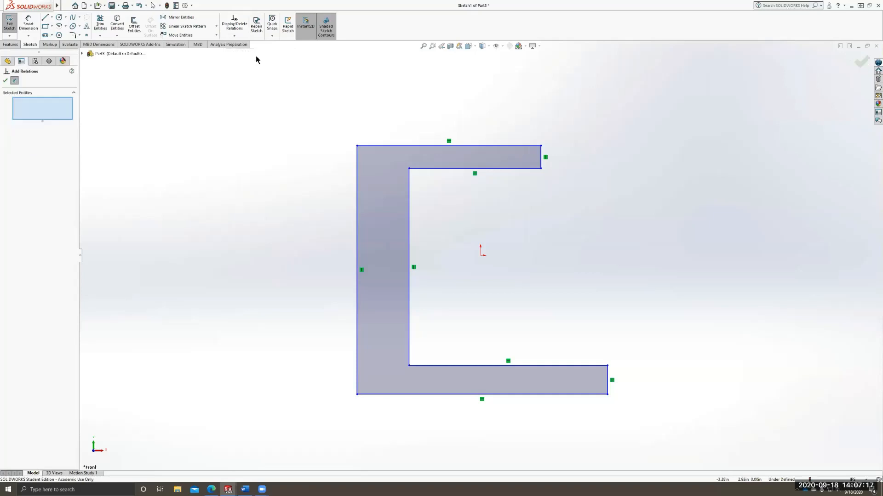
pyautogui.click(608, 388)
pyautogui.click(542, 159)
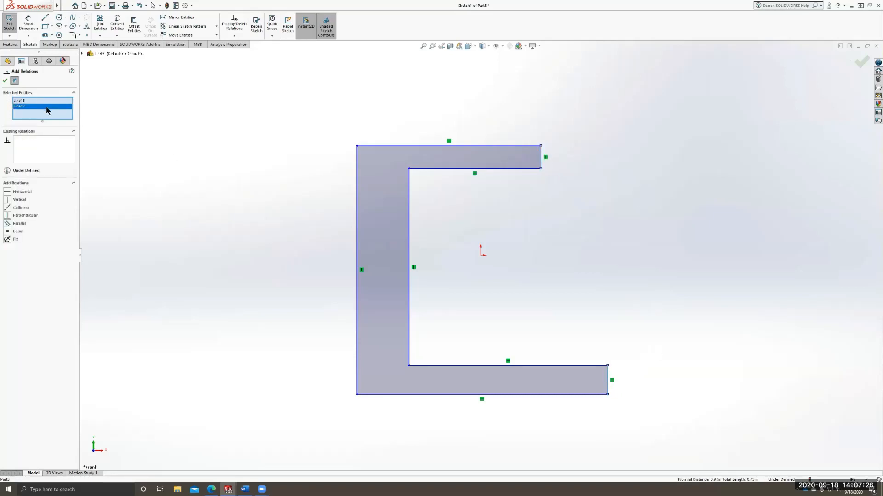
pyautogui.click(7, 232)
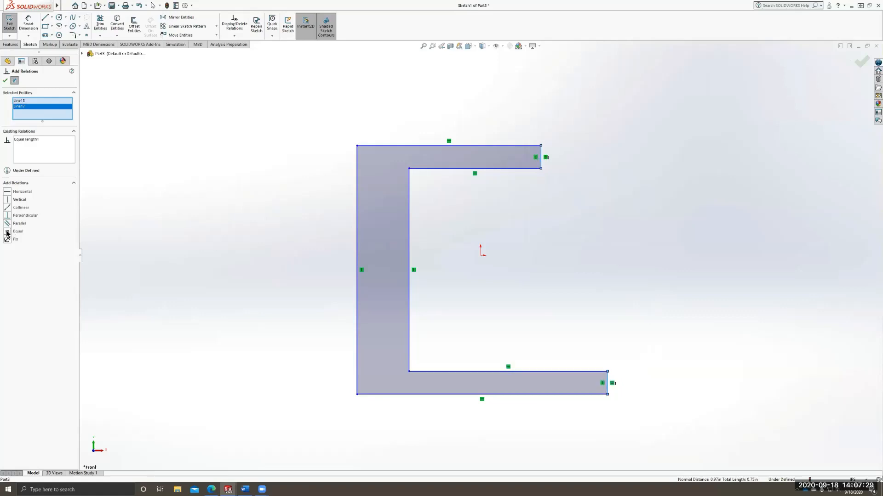
pyautogui.click(5, 81)
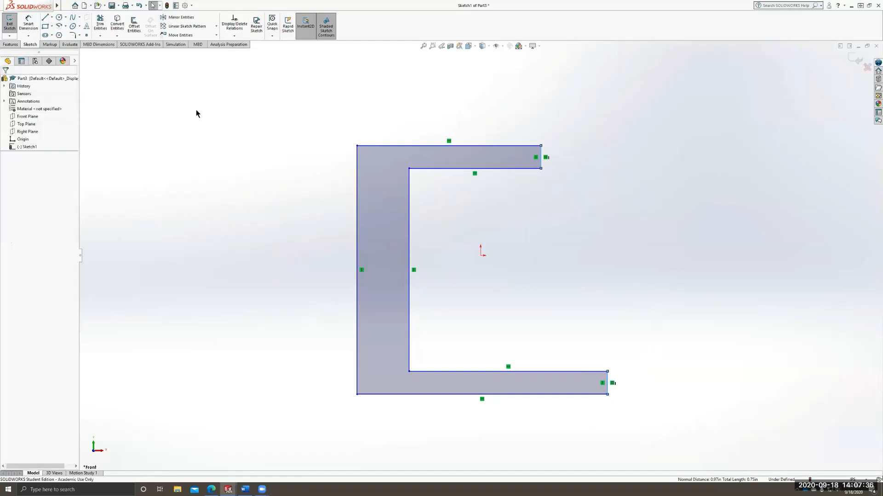
# - Dimension the vertical gap between the two inner horizontal edges of the C profile at 0.7325 in
pyautogui.click(32, 27)
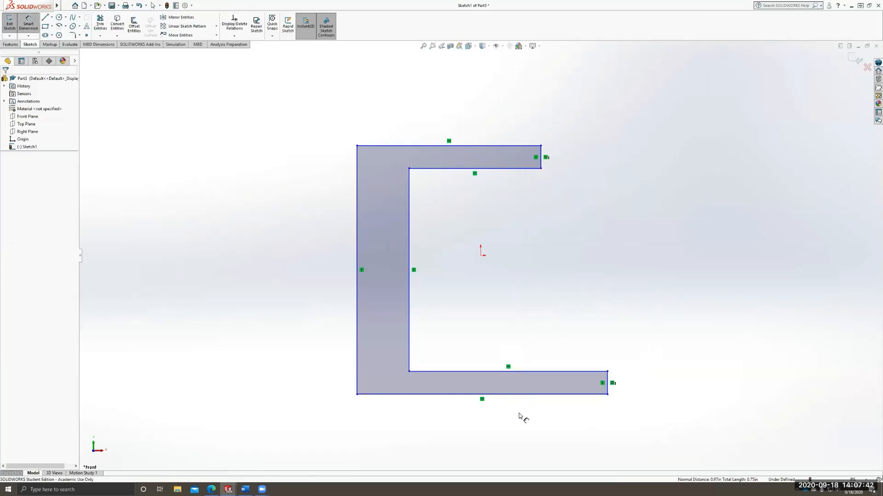
pyautogui.click(522, 169)
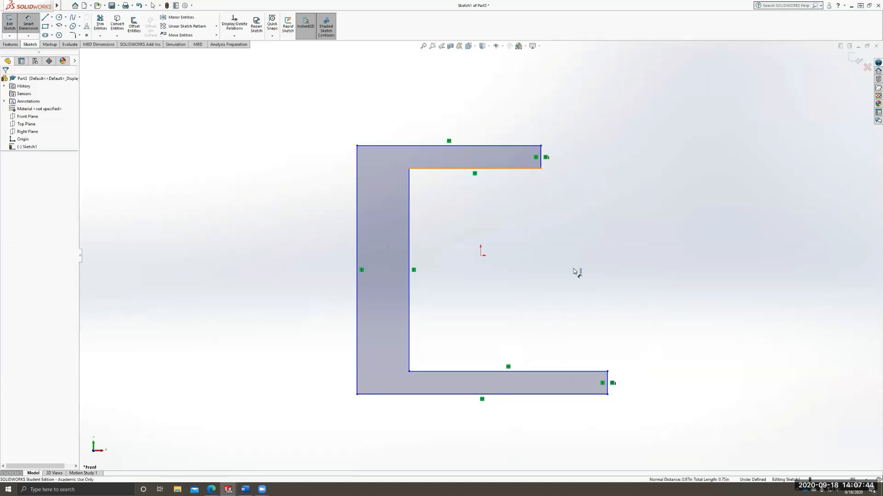
pyautogui.click(560, 371)
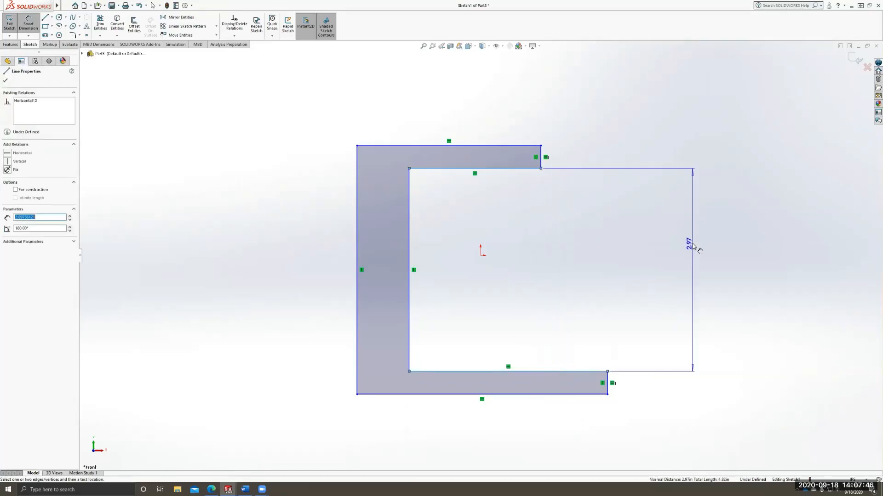
pyautogui.click(694, 247)
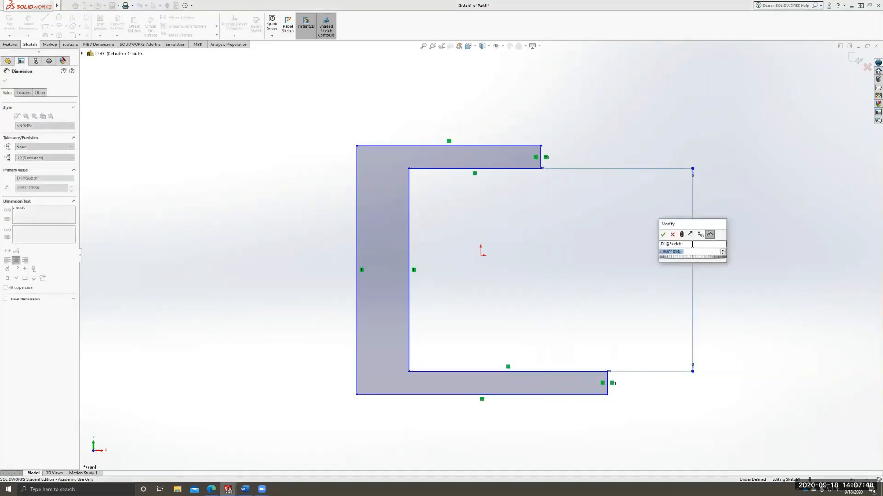
pyautogui.press('BackSpace')
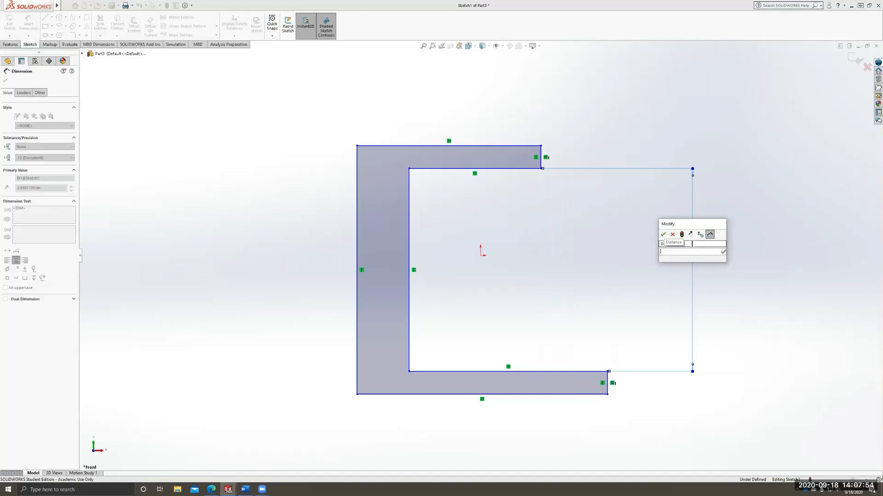
pyautogui.write('.7')
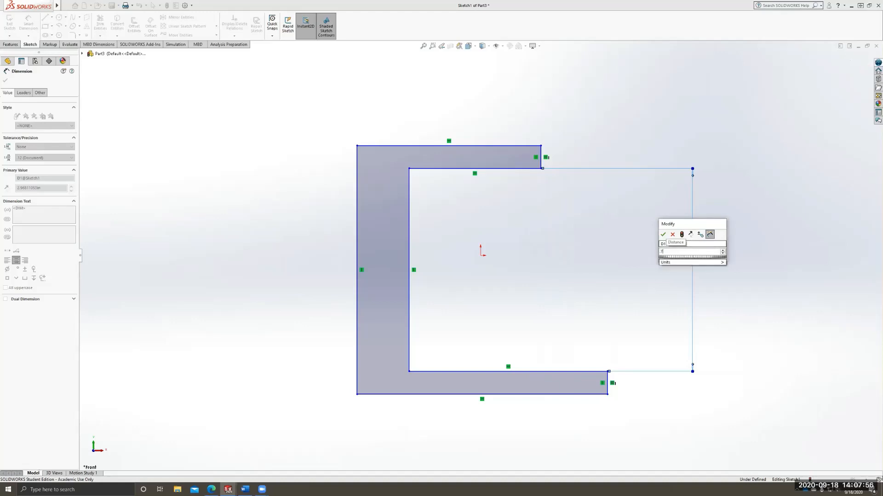
pyautogui.write('325')
pyautogui.press('Return')
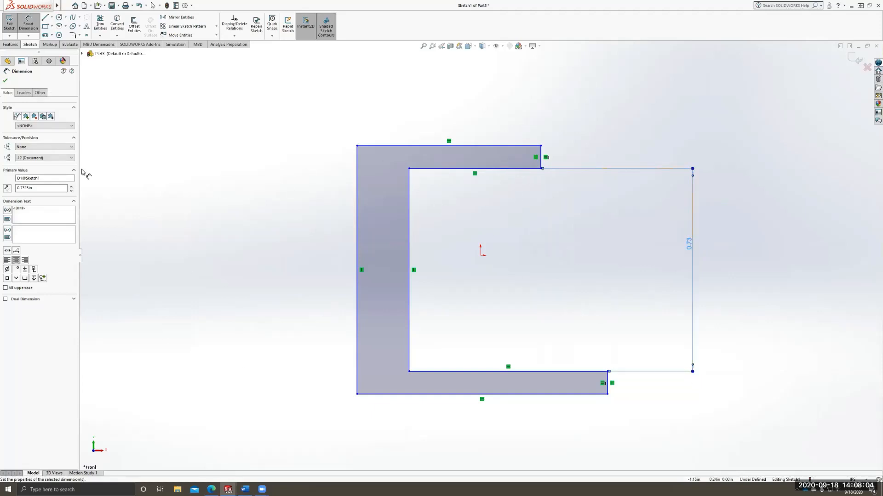
# - Dimension the vertical end edge of the upper arm at 0.1 in
pyautogui.click(29, 30)
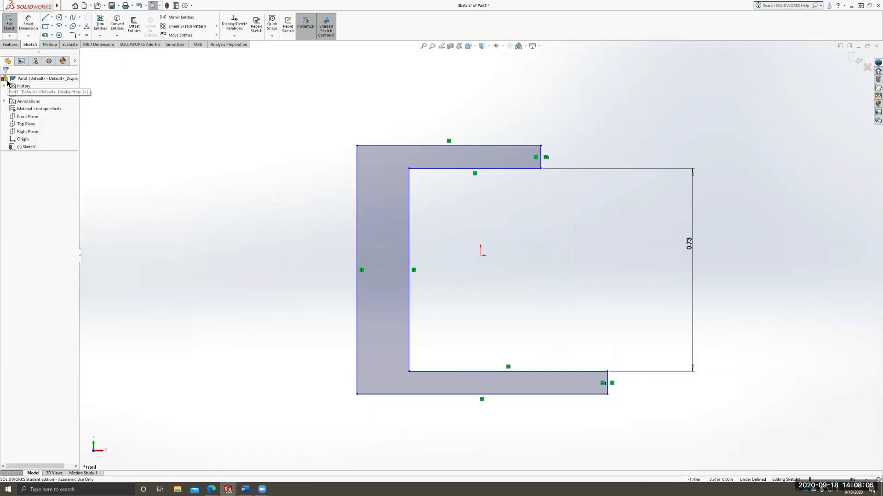
pyautogui.click(28, 29)
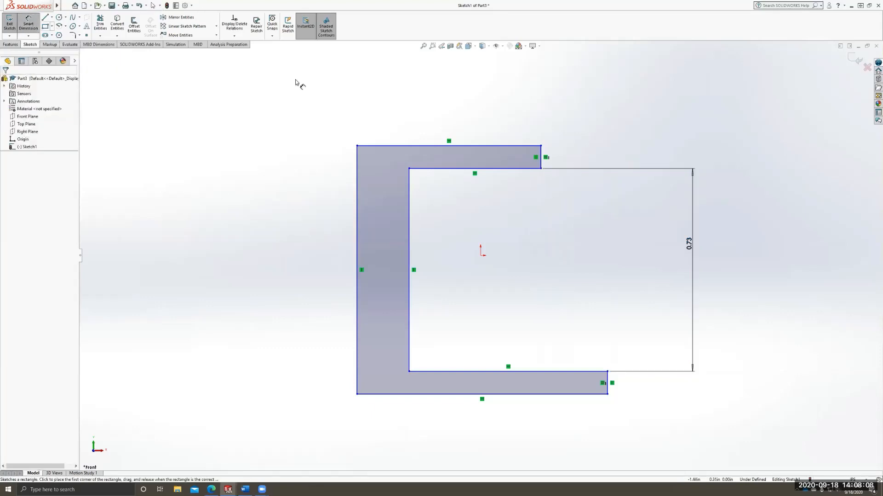
pyautogui.click(540, 159)
pyautogui.click(629, 158)
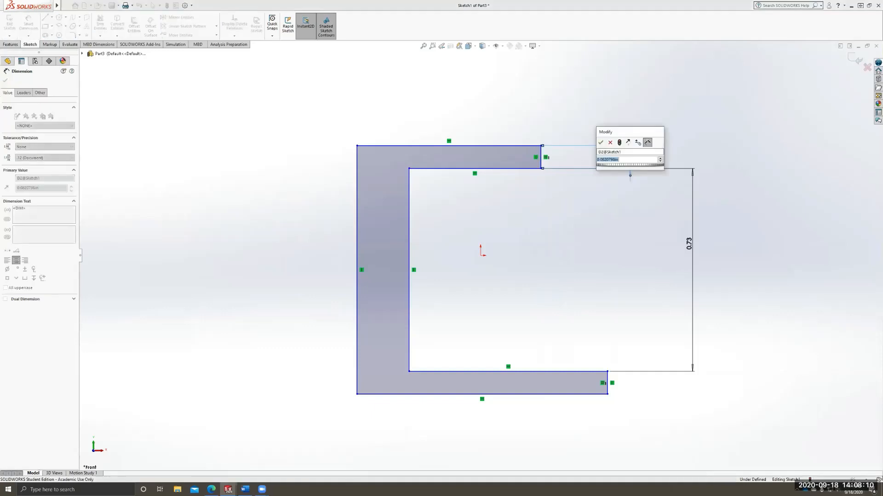
pyautogui.write('0.1')
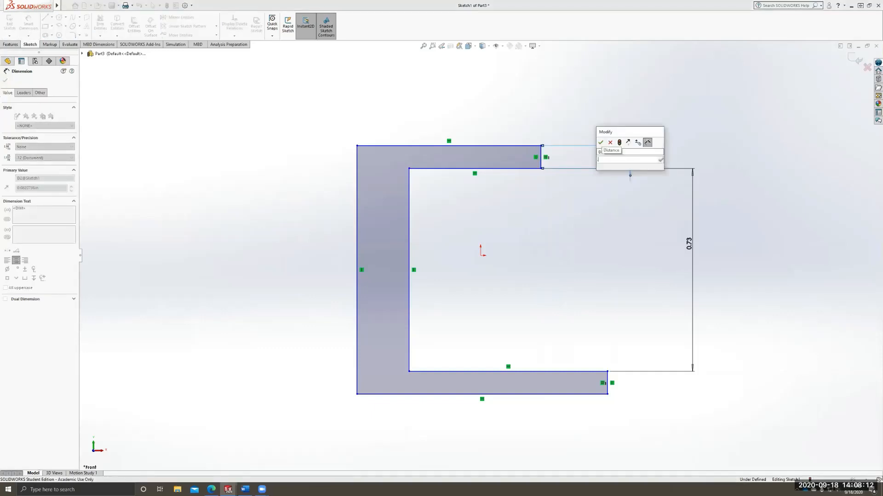
pyautogui.press('Return')
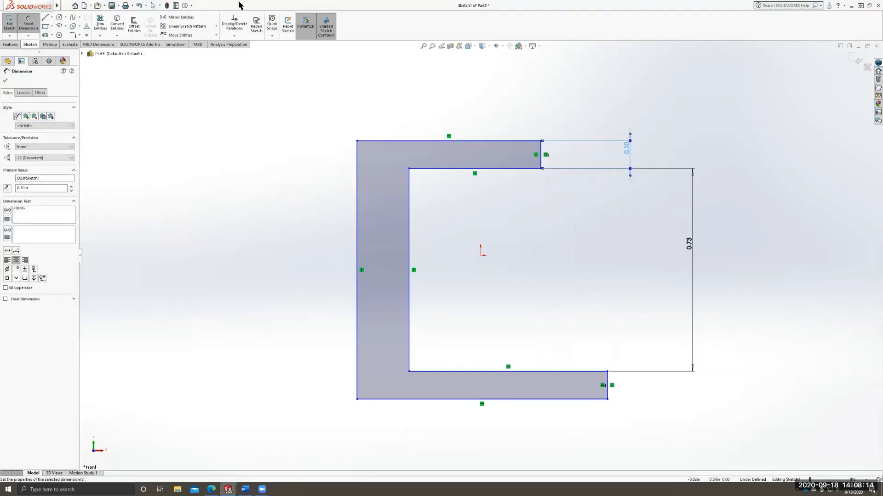
pyautogui.click(410, 244)
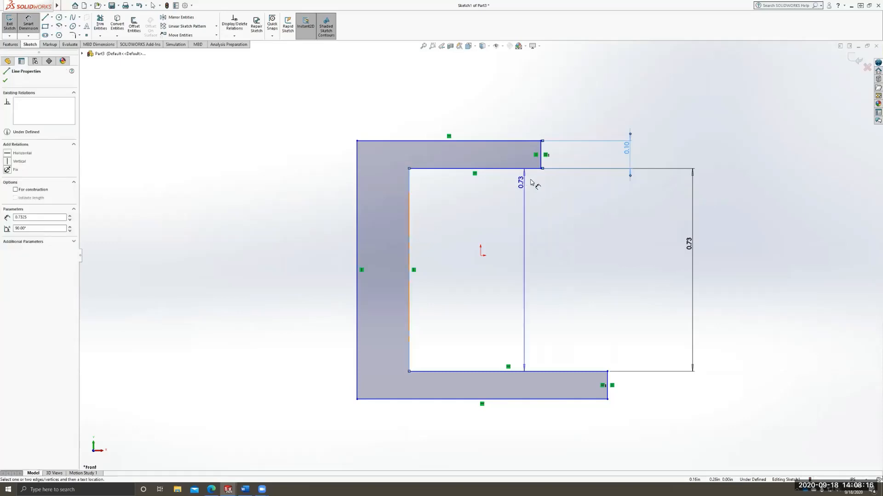
pyautogui.click(542, 168)
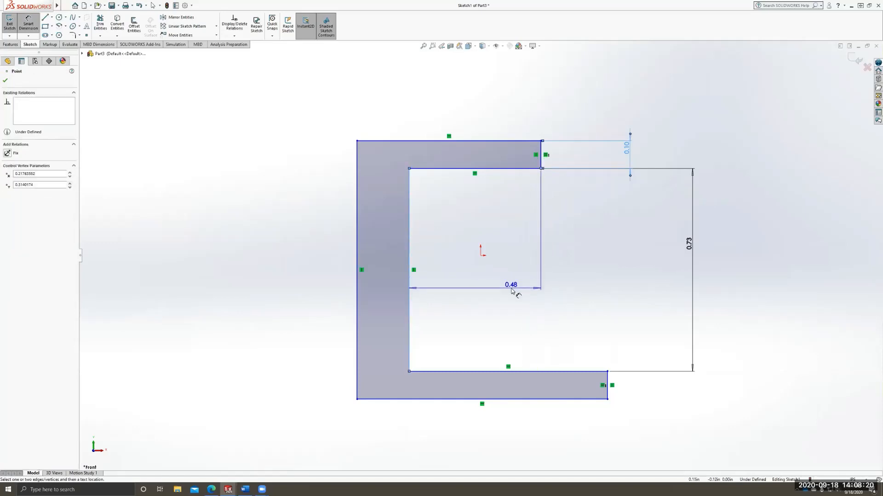
pyautogui.press('Escape')
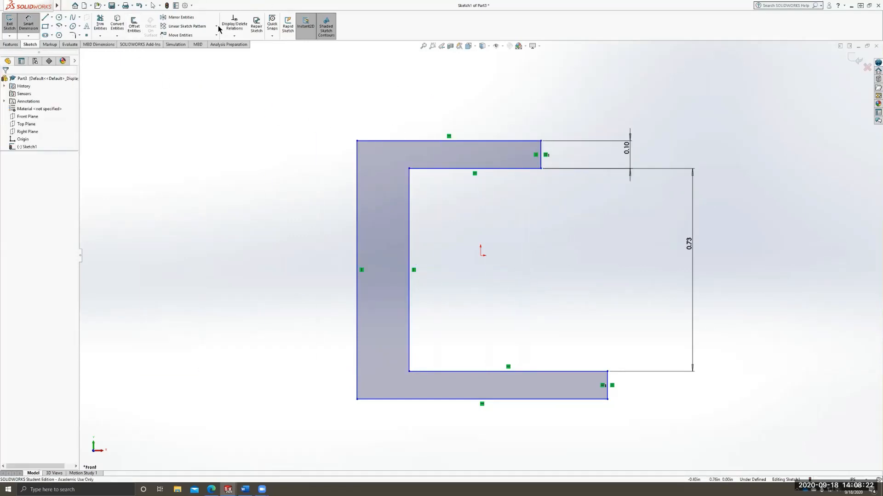
# - Add an Equal relation between the inner horizontal edges of the upper and lower arms
pyautogui.click(233, 37)
pyautogui.click(253, 52)
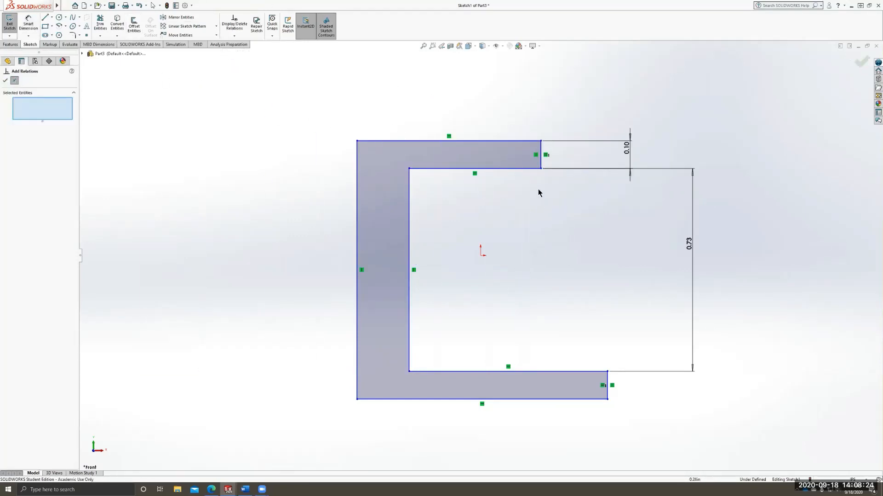
pyautogui.click(521, 169)
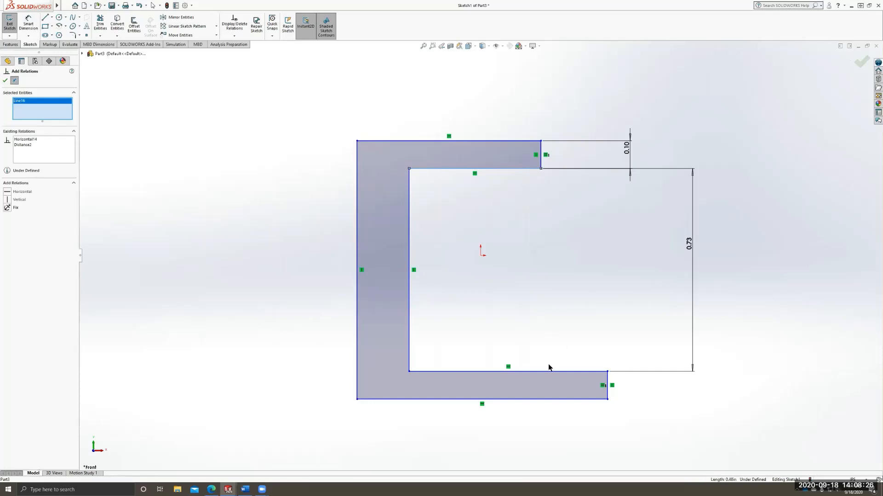
pyautogui.click(547, 373)
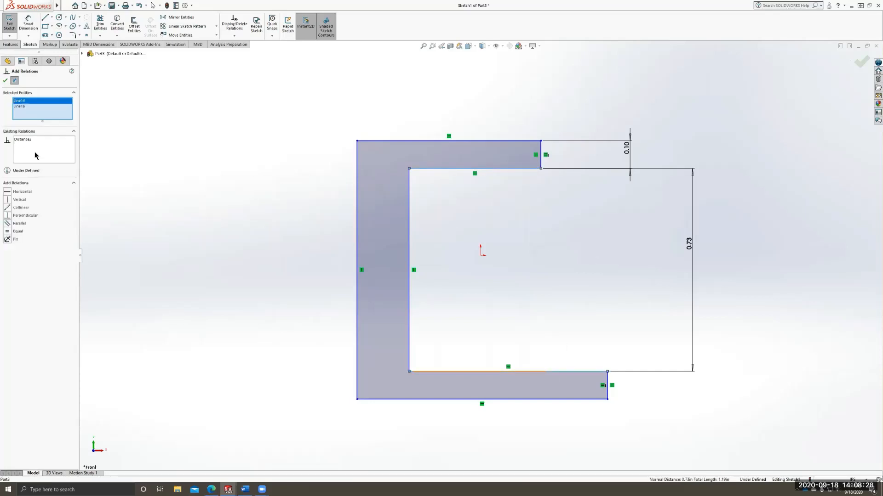
pyautogui.rightClick(39, 119)
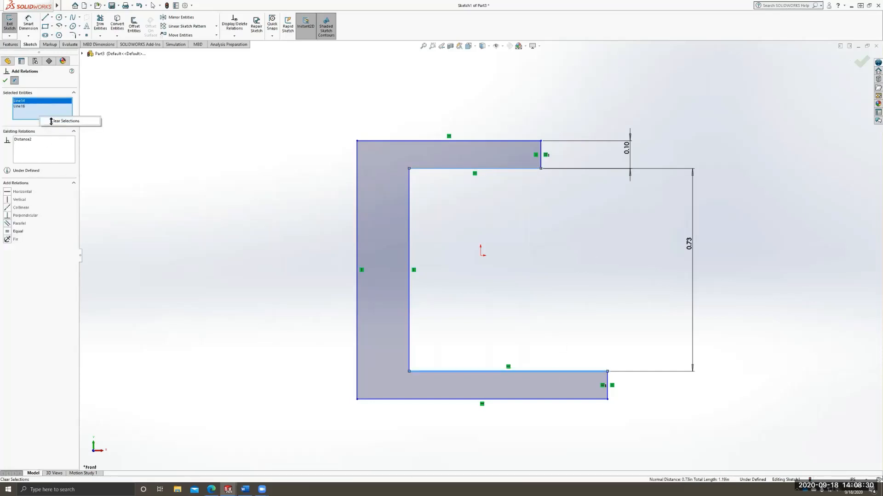
pyautogui.click(65, 121)
pyautogui.click(473, 169)
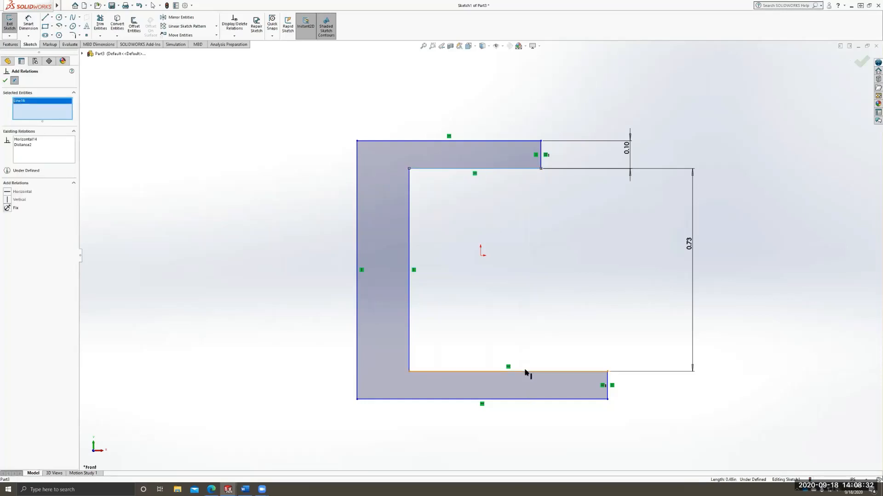
pyautogui.click(526, 372)
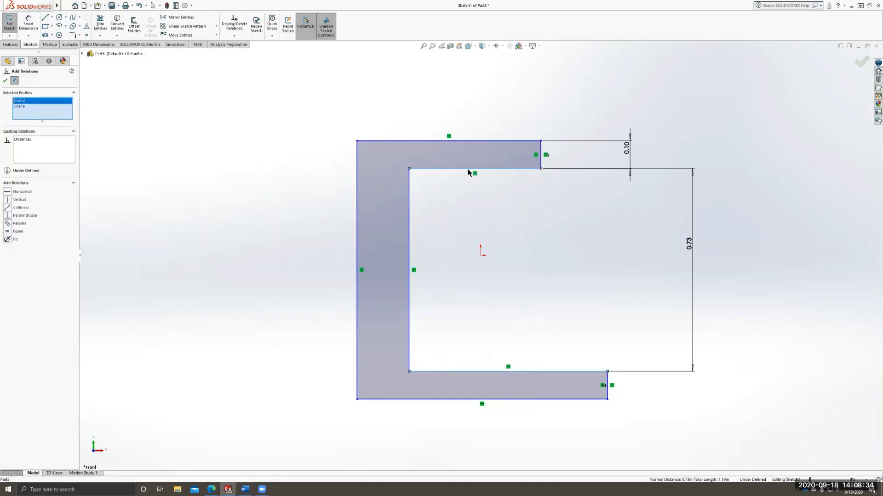
pyautogui.click(9, 233)
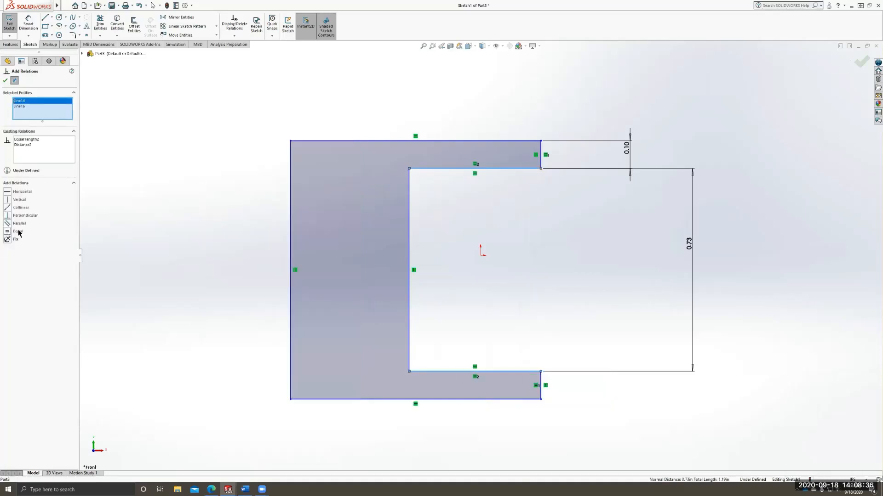
pyautogui.click(5, 81)
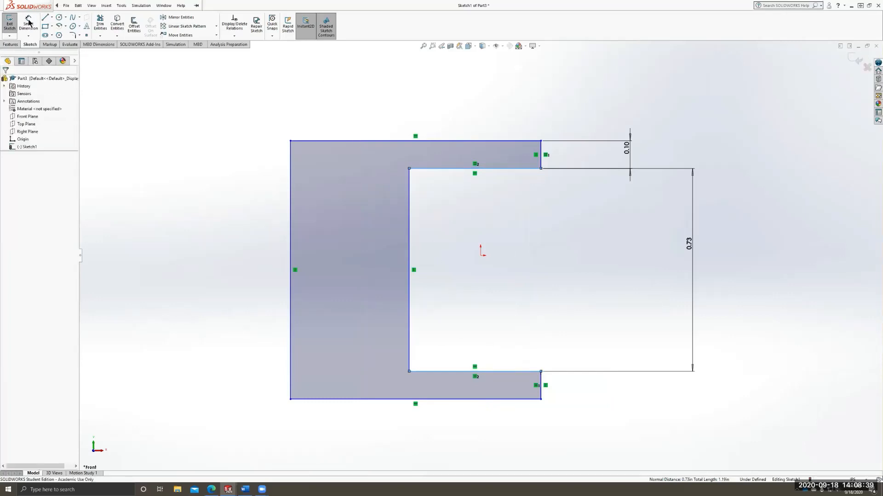
# - Dimension the length of the upper arm's inner horizontal edge at 0.85 in
pyautogui.click(486, 171)
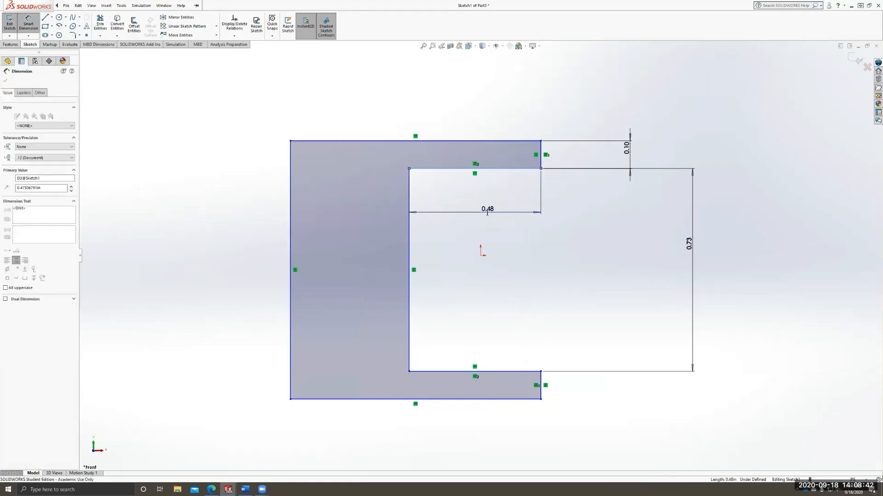
pyautogui.click(487, 211)
pyautogui.write('.85')
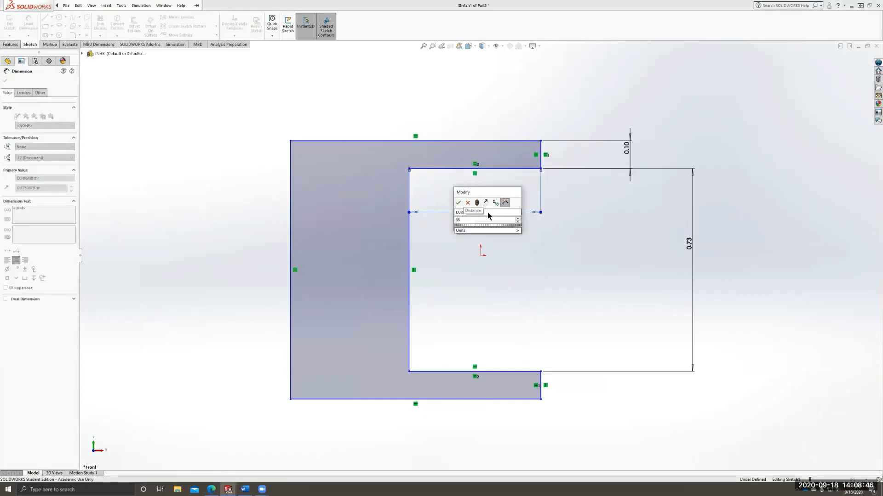
pyautogui.press('Return')
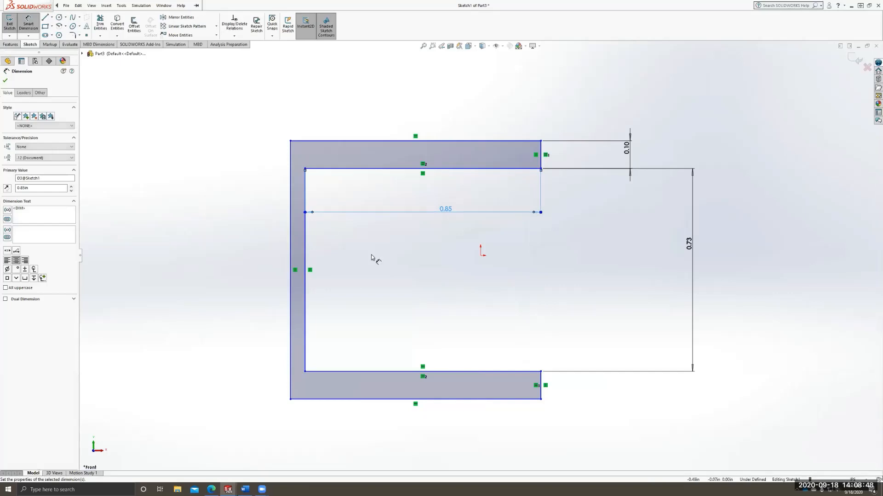
pyautogui.hotkey('alt', 's')
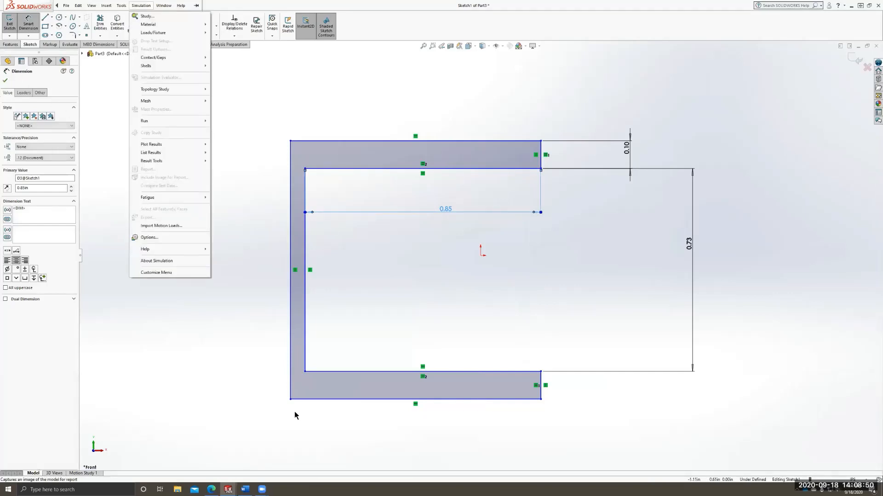
pyautogui.click(6, 81)
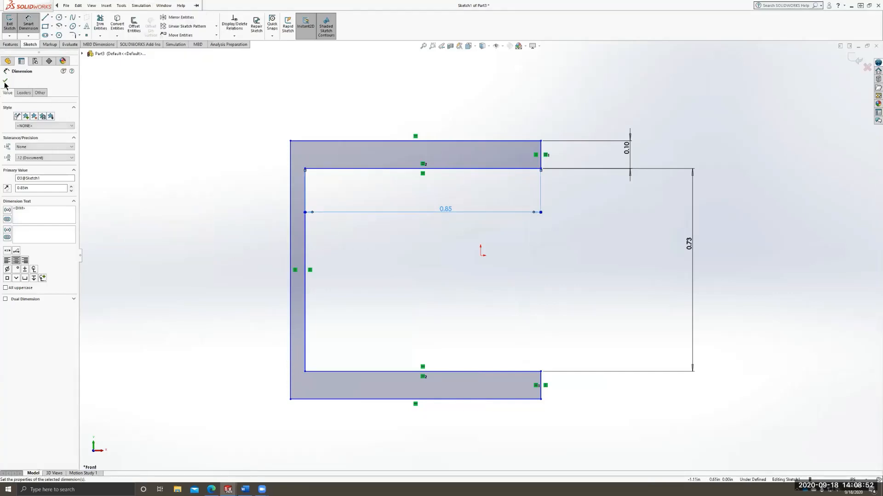
# - Dimension the web thickness between the outer and inner vertical edges at 0.15 in, placing the dimension below the profile
pyautogui.click(28, 29)
pyautogui.click(291, 357)
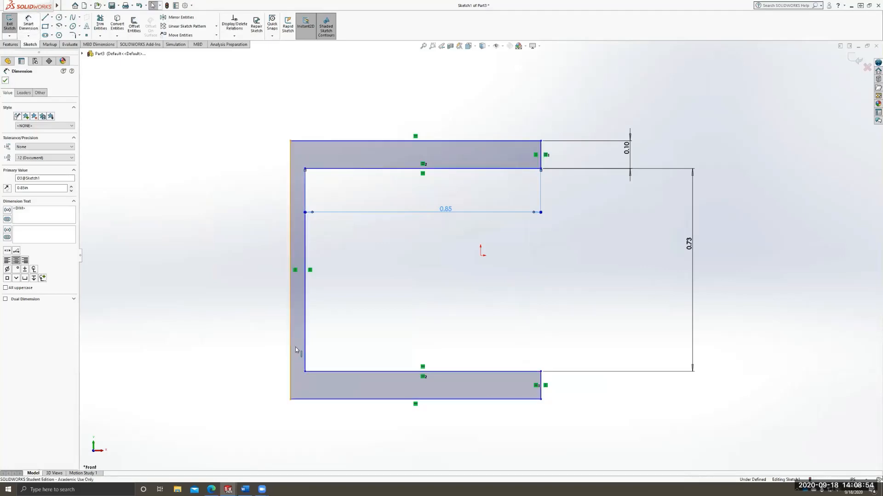
pyautogui.click(28, 24)
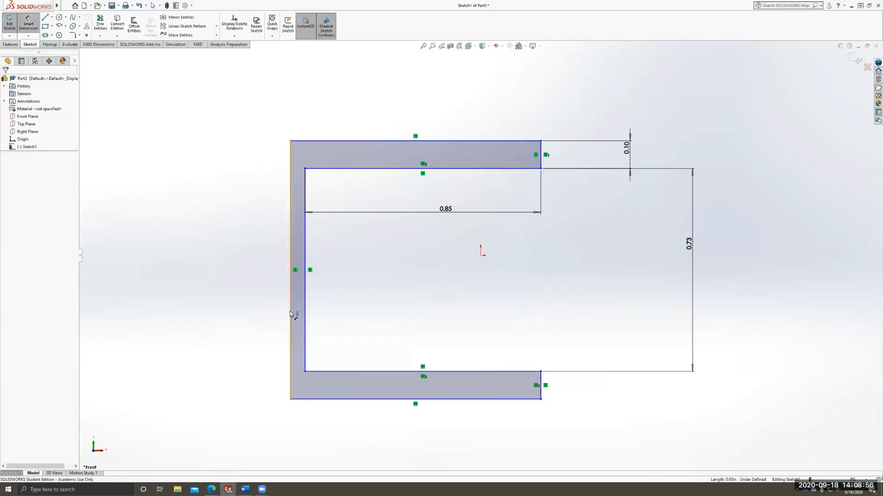
pyautogui.click(304, 316)
pyautogui.click(299, 453)
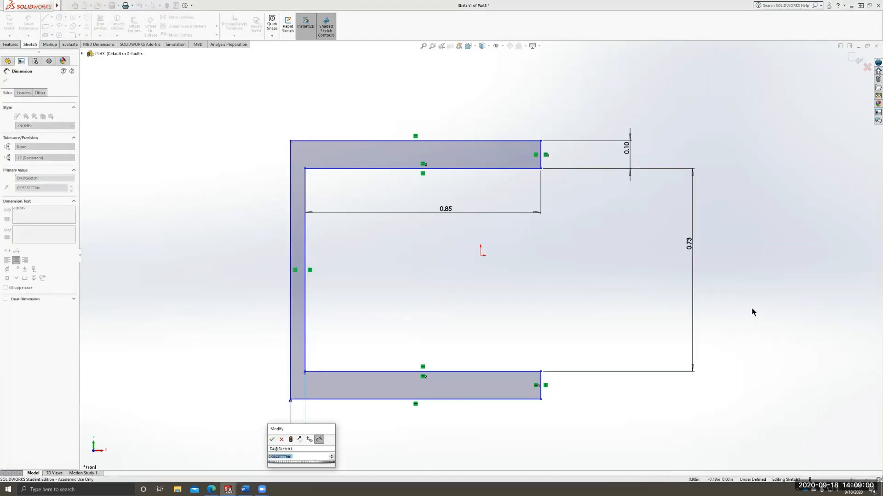
pyautogui.write('.15')
pyautogui.press('Return')
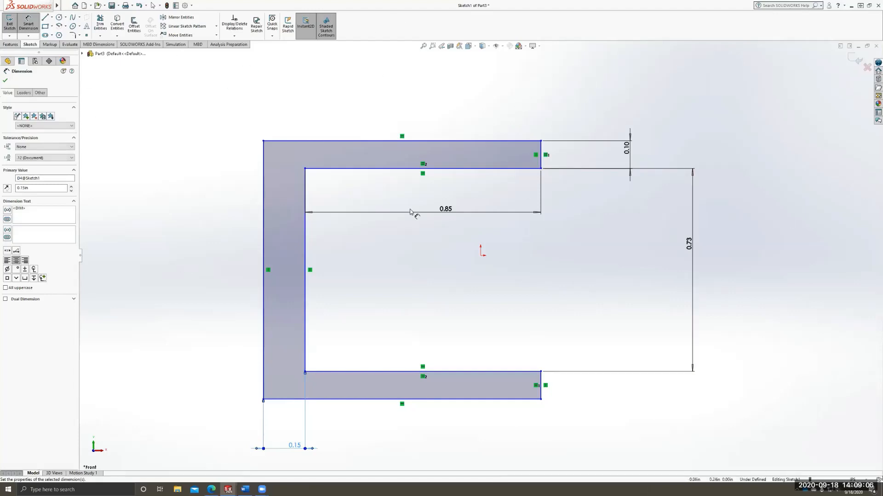
# - Set the length dimension of the upper arm's inner horizontal edge to 1.15 in
pyautogui.doubleClick(449, 211)
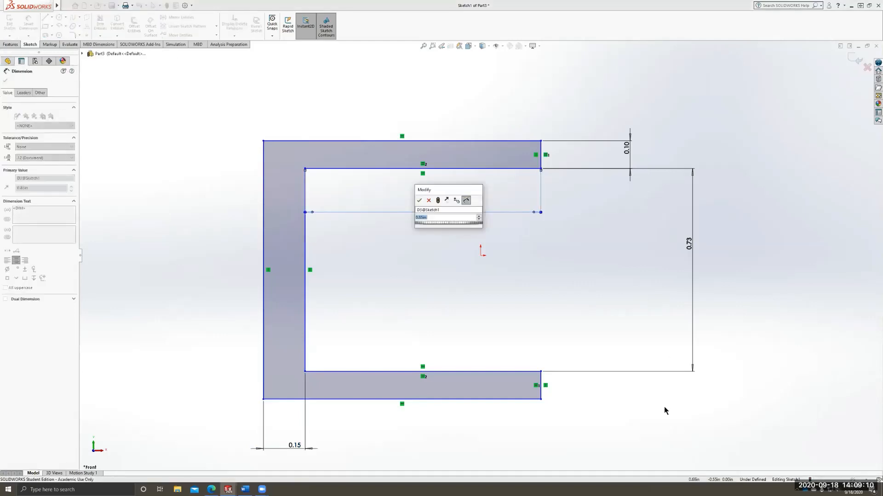
pyautogui.write('1.15')
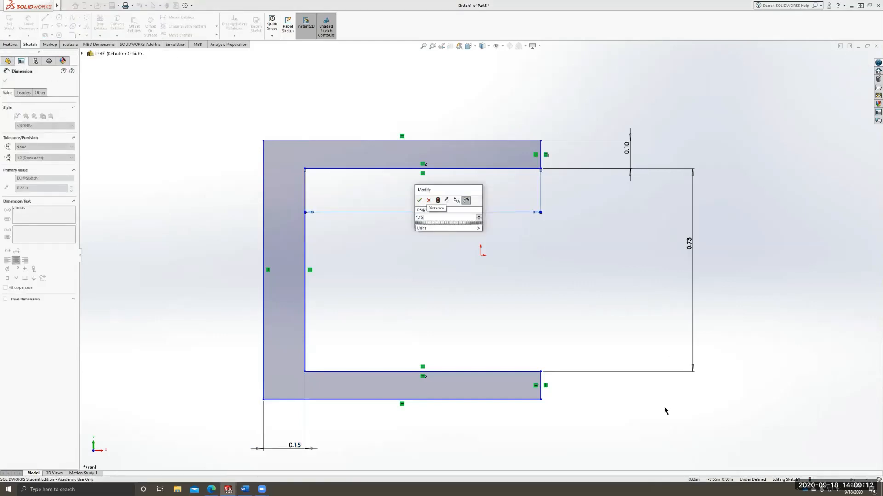
pyautogui.press('Return')
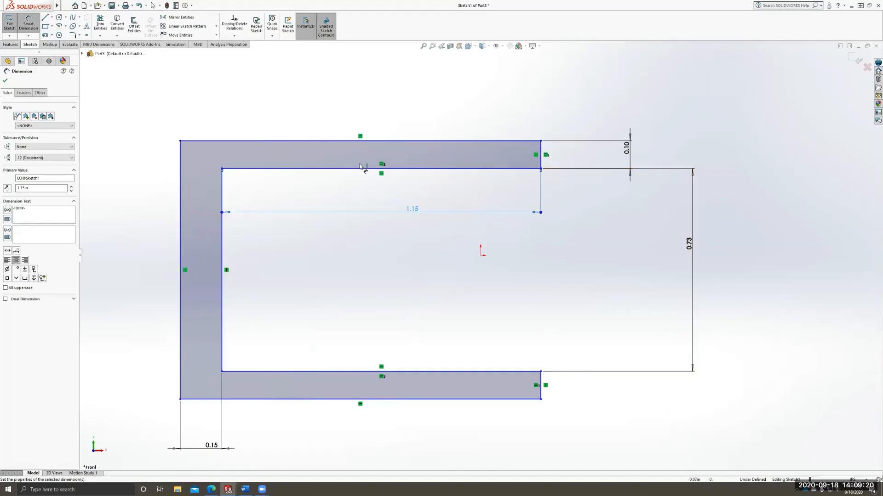
# - Set the length dimension of the upper arm's inner horizontal edge to 1.05 in
pyautogui.click(5, 81)
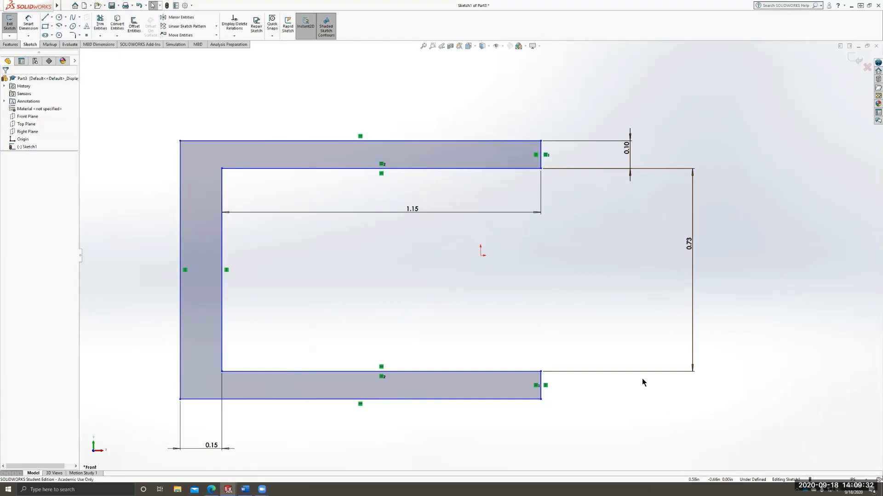
pyautogui.press('XF86AudioRaiseVolume')
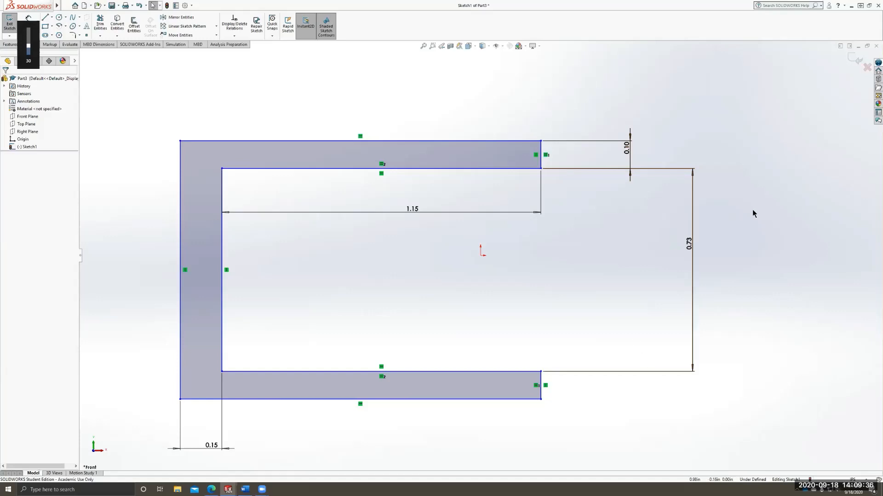
pyautogui.doubleClick(412, 210)
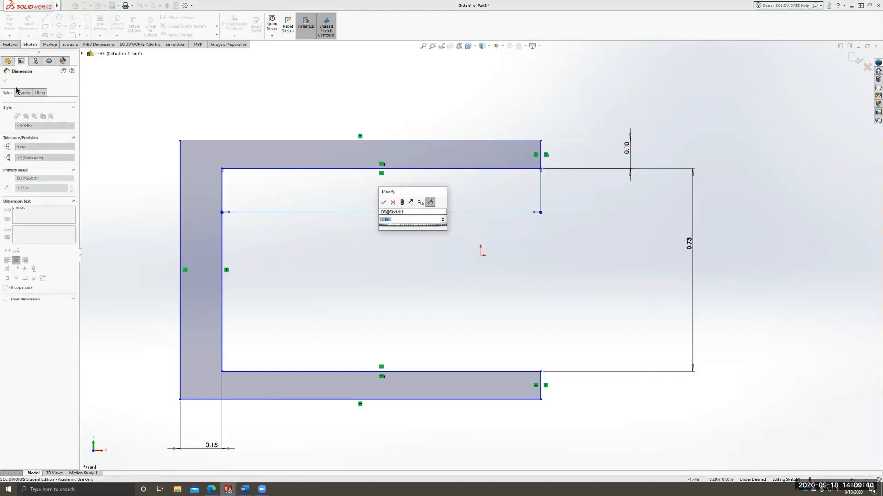
pyautogui.click(383, 202)
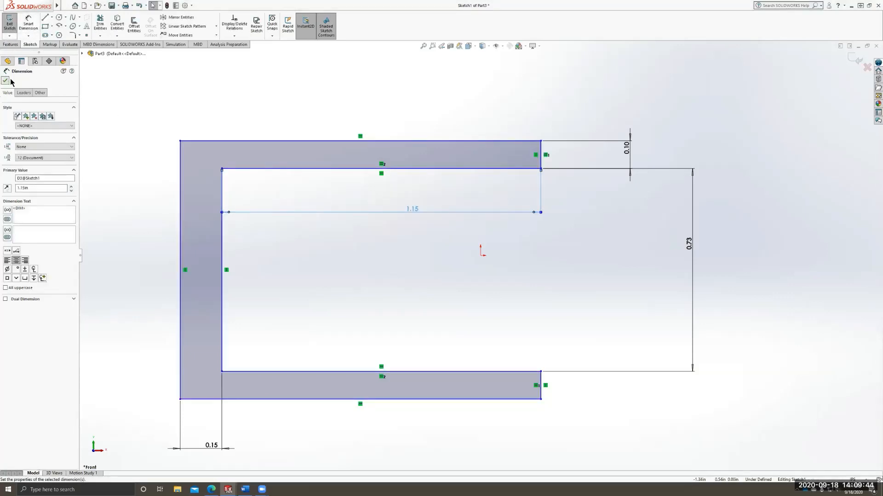
pyautogui.click(5, 81)
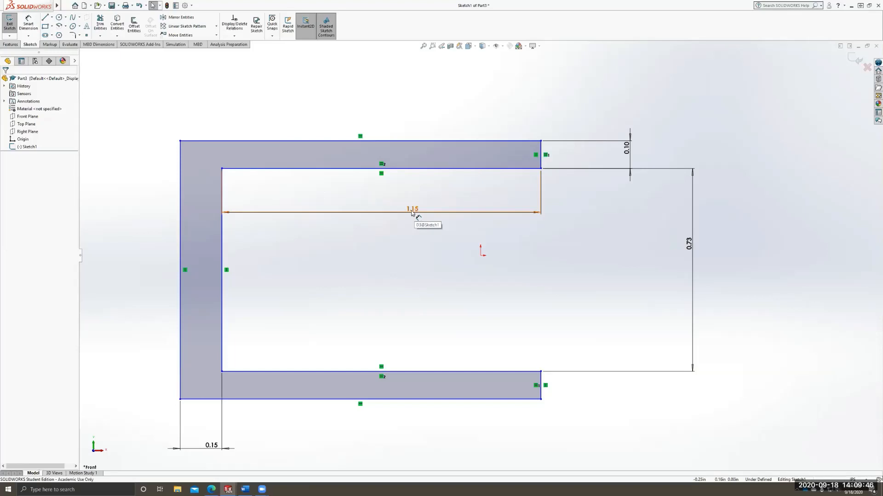
pyautogui.doubleClick(414, 211)
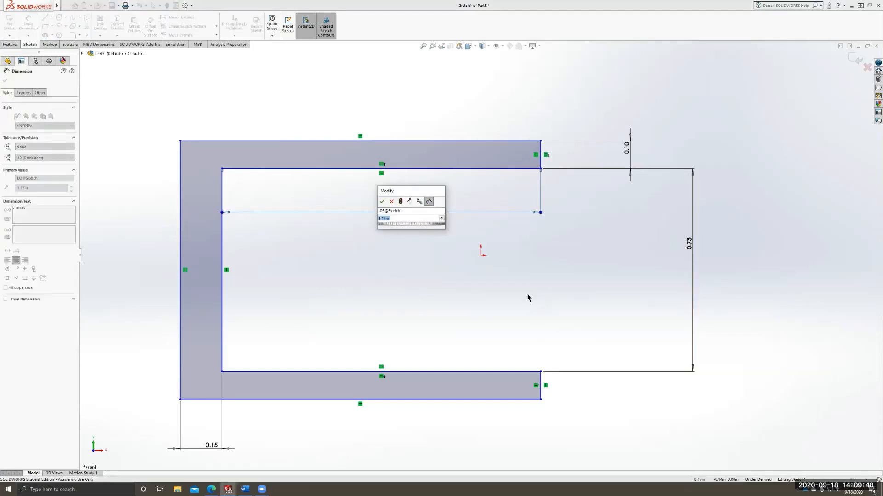
pyautogui.write('1.05')
pyautogui.press('Return')
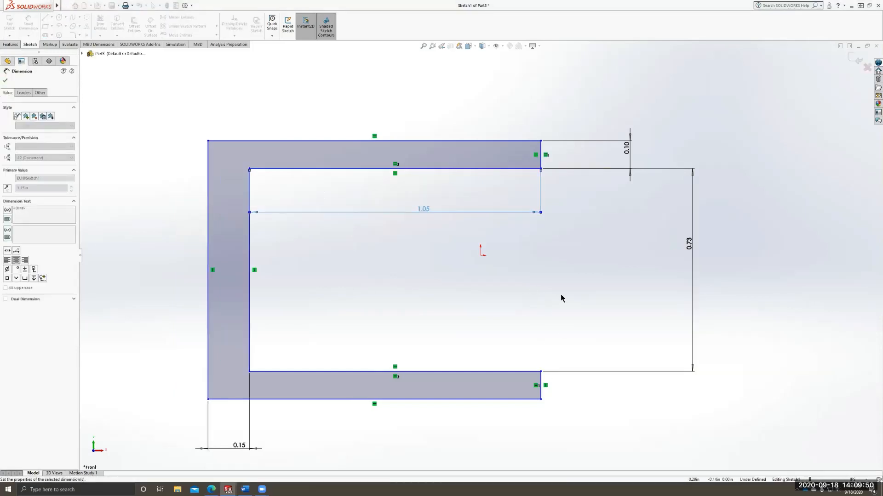
pyautogui.scroll(5, 394, 241)
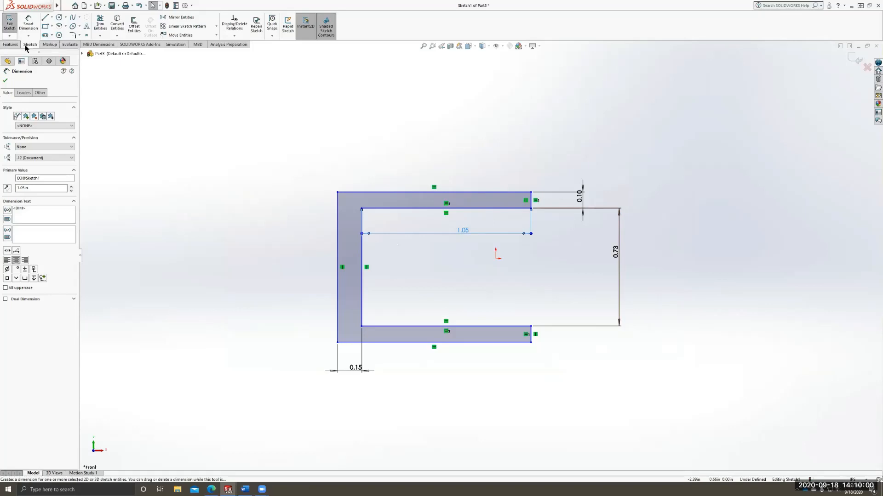
pyautogui.click(10, 27)
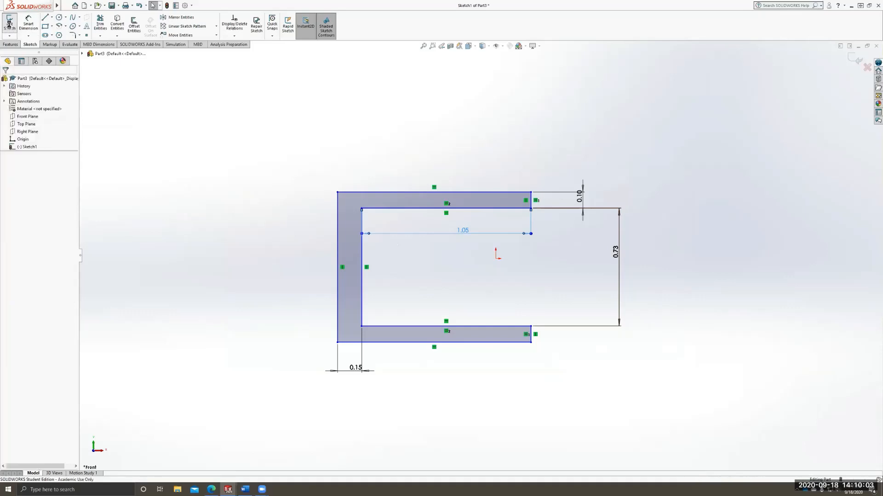
pyautogui.click(14, 46)
pyautogui.click(13, 23)
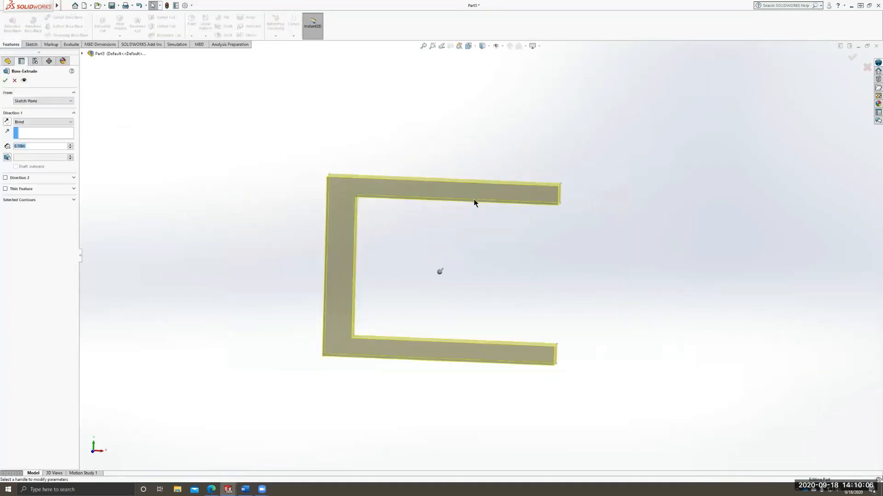
pyautogui.click(14, 81)
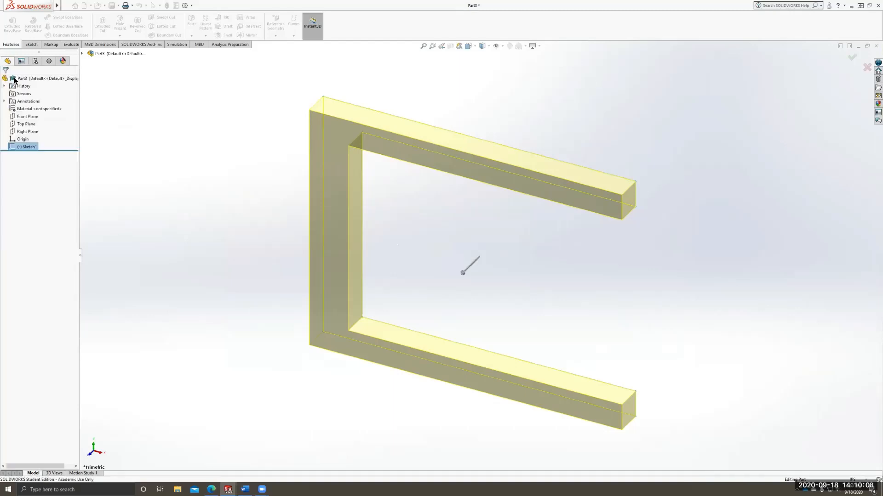
# - Reopen the C-shaped profile's sketch for editing
pyautogui.rightClick(24, 146)
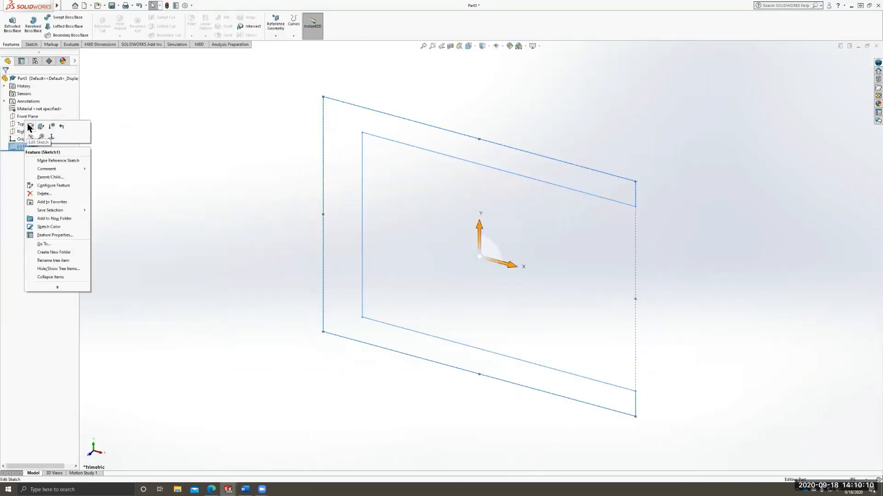
pyautogui.click(124, 179)
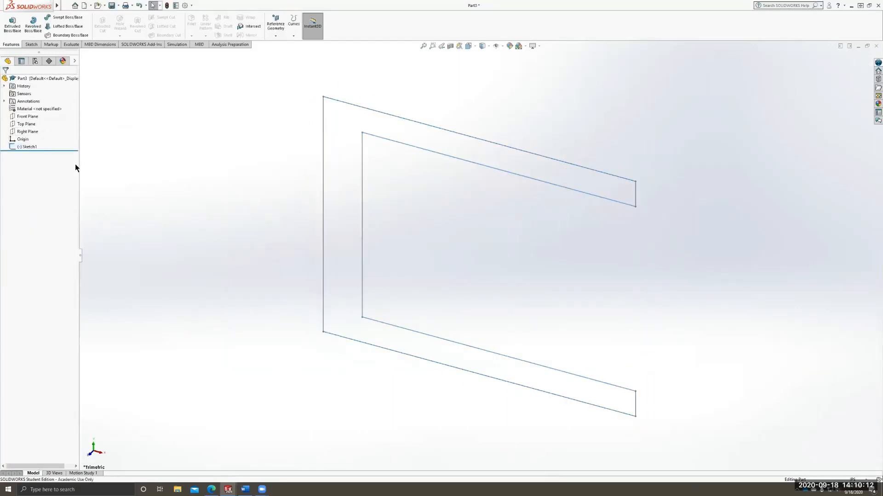
pyautogui.click(30, 146)
pyautogui.rightClick(29, 147)
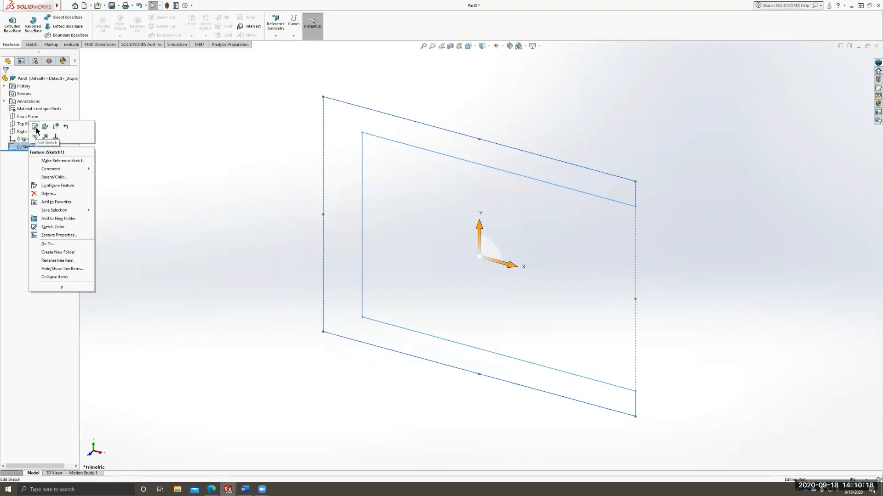
pyautogui.click(36, 129)
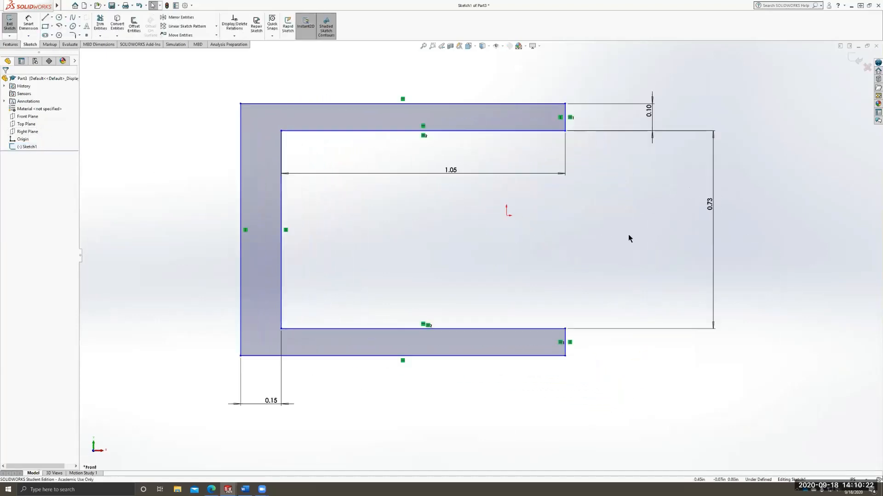
# - Extrude the C-shaped profile from the sketch plane as a blind boss with a depth of 1.15 in
pyautogui.click(474, 46)
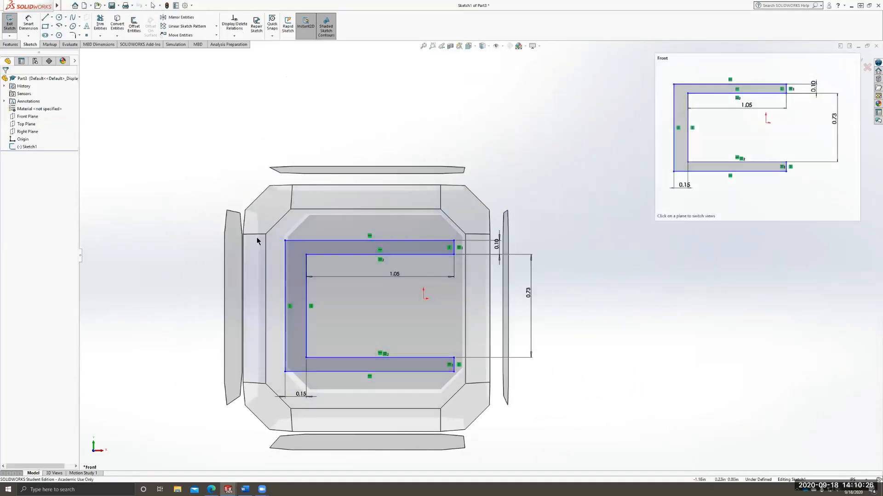
pyautogui.moveTo(627, 181); pyautogui.dragTo(557, 243, button='middle')
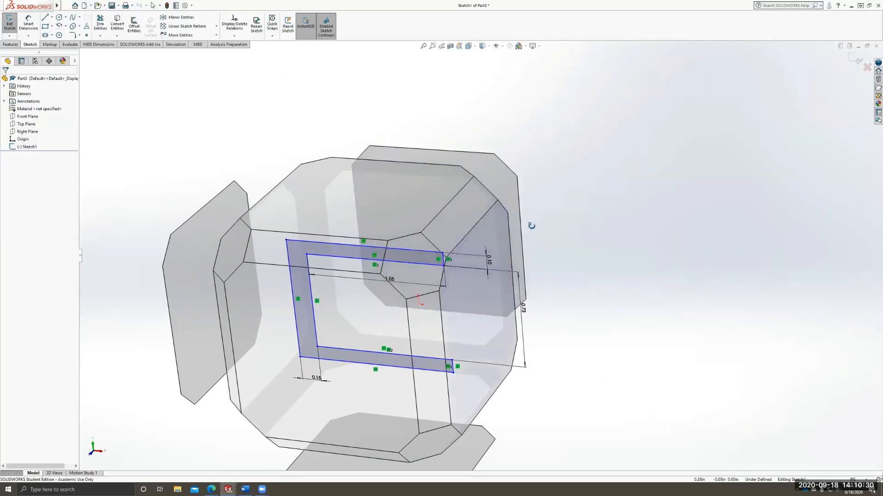
pyautogui.moveTo(530, 222)
pyautogui.mouseDown(button='middle')
pyautogui.moveTo(503, 289)
pyautogui.moveTo(452, 331)
pyautogui.moveTo(543, 350)
pyautogui.mouseUp(button='middle')
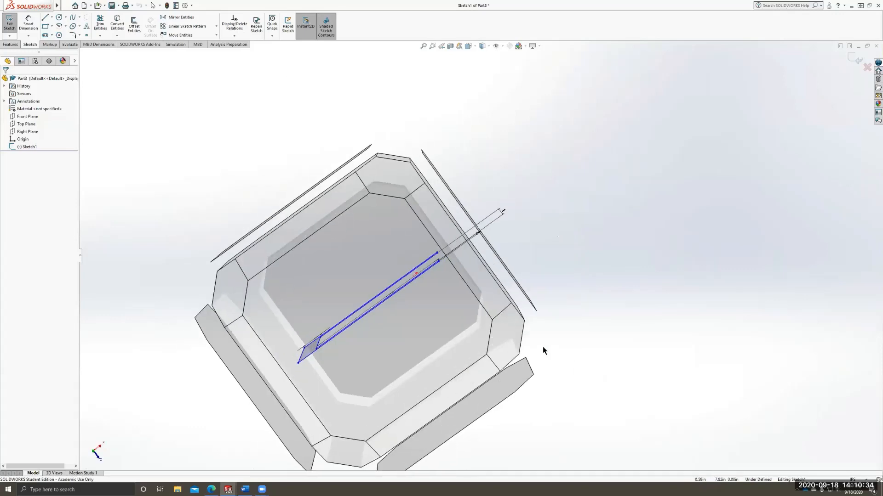
pyautogui.hotkey('ctrl', '8')
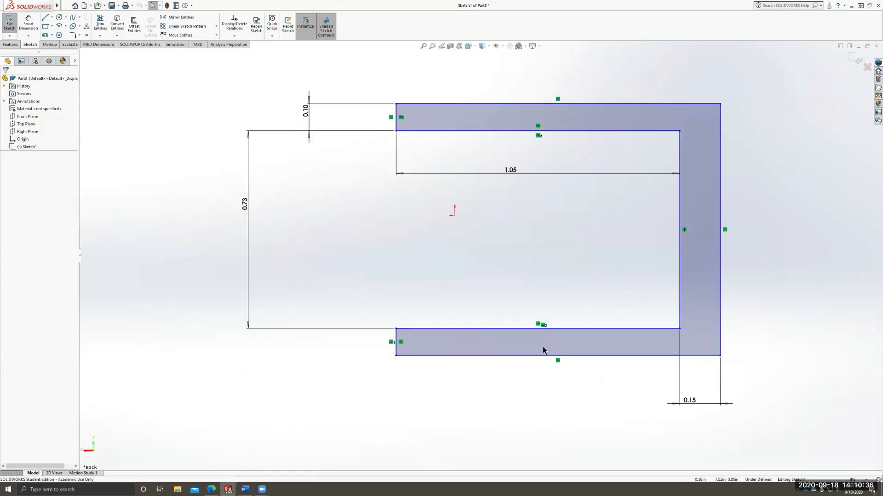
pyautogui.hotkey('ctrl', '8')
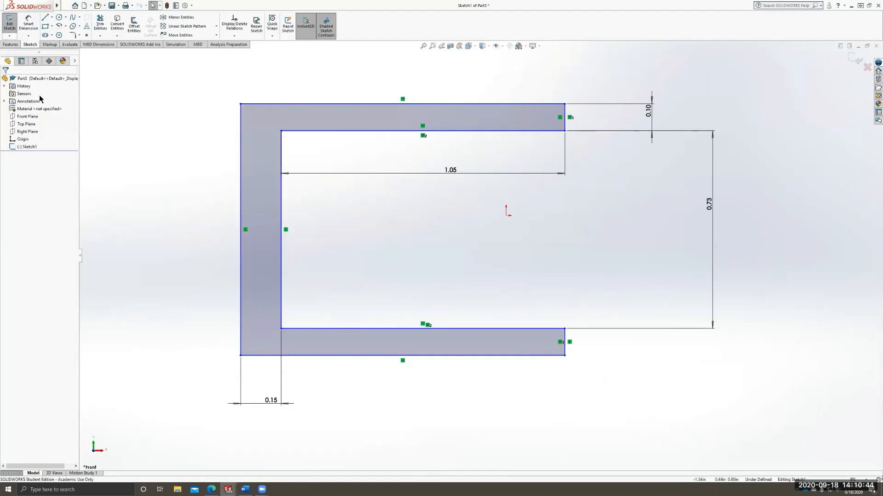
pyautogui.click(10, 44)
pyautogui.click(15, 25)
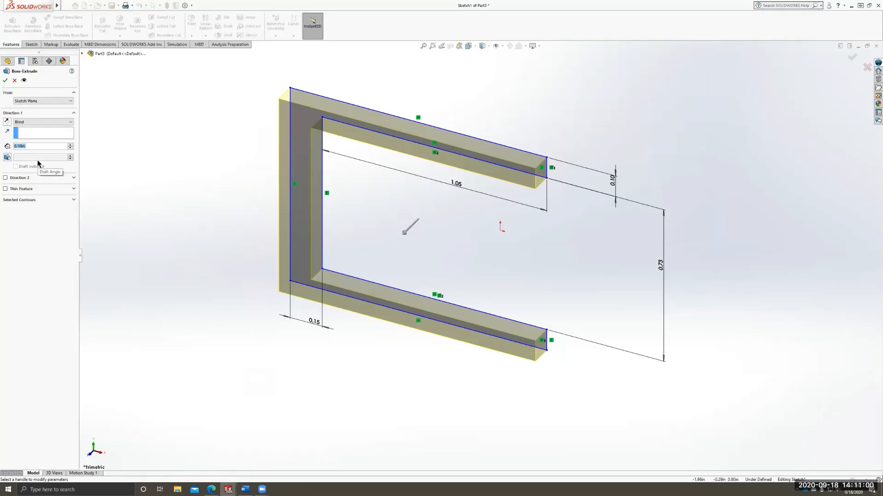
pyautogui.write('1.')
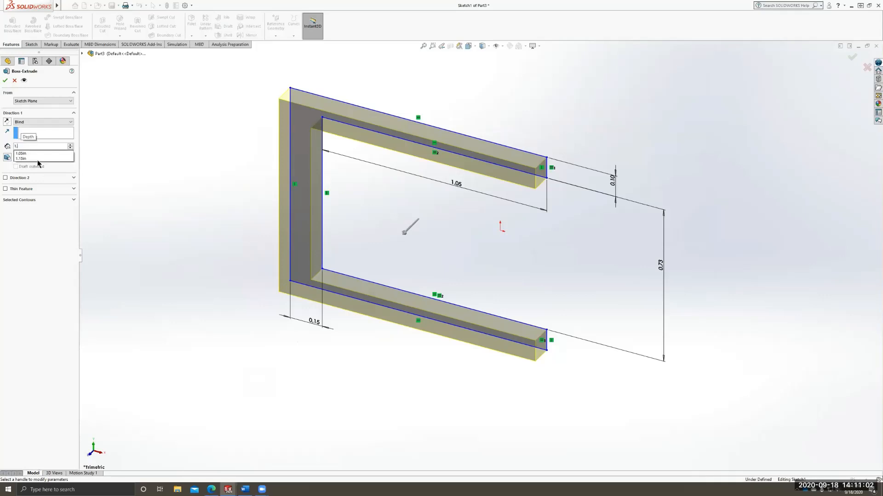
pyautogui.write('15')
pyautogui.press('Return')
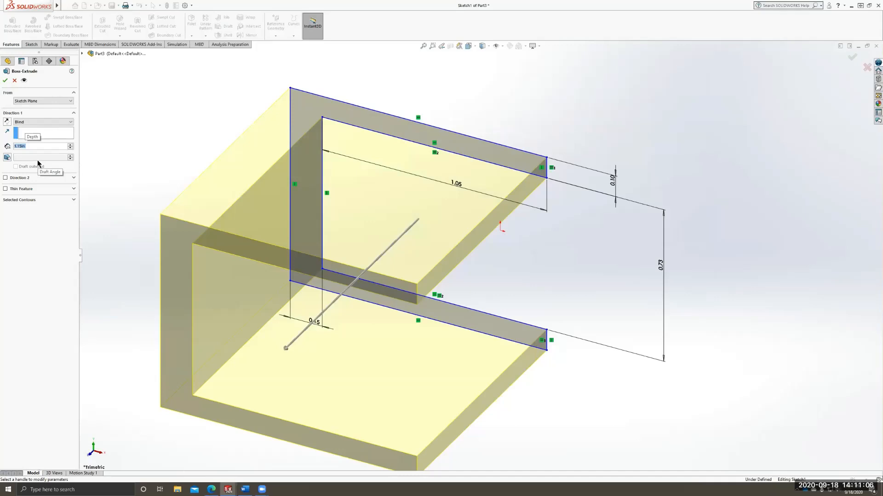
pyautogui.click(5, 80)
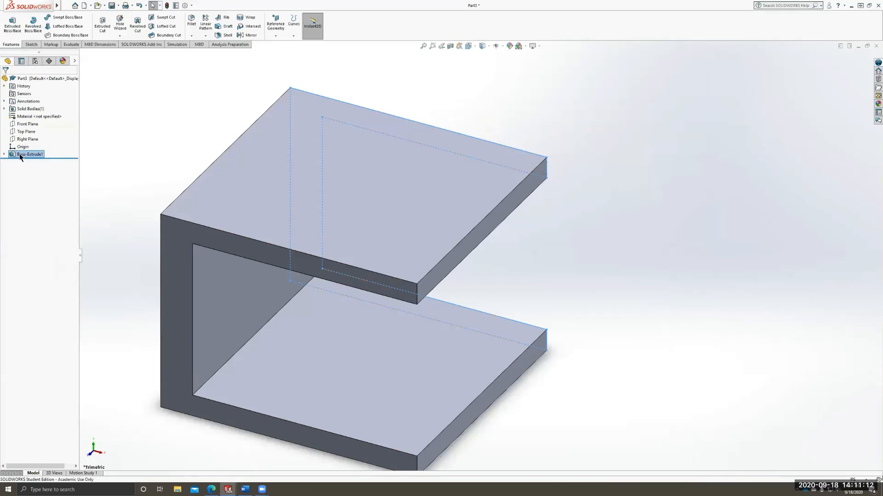
# - Inspect the extrusion's underlying sketch in the feature tree and examine the C-shaped body in front, isometric and freely rotated views
pyautogui.click(5, 155)
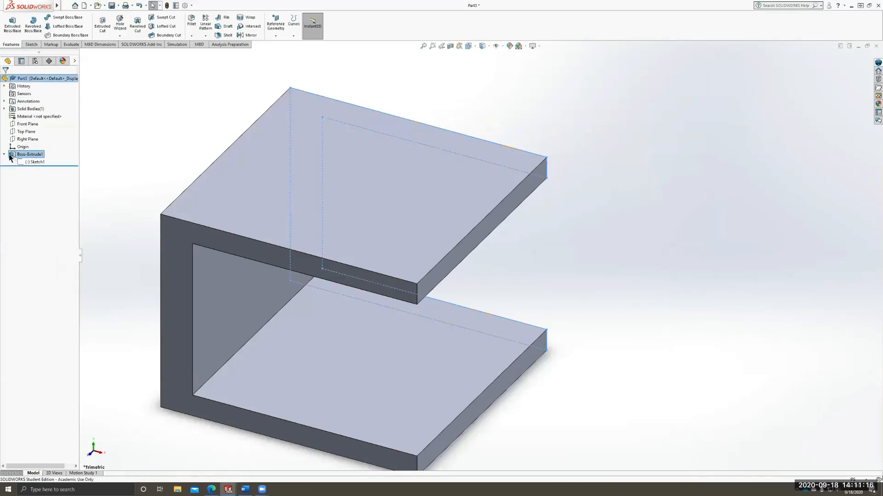
pyautogui.click(4, 155)
pyautogui.moveTo(467, 315); pyautogui.dragTo(515, 308, button='middle')
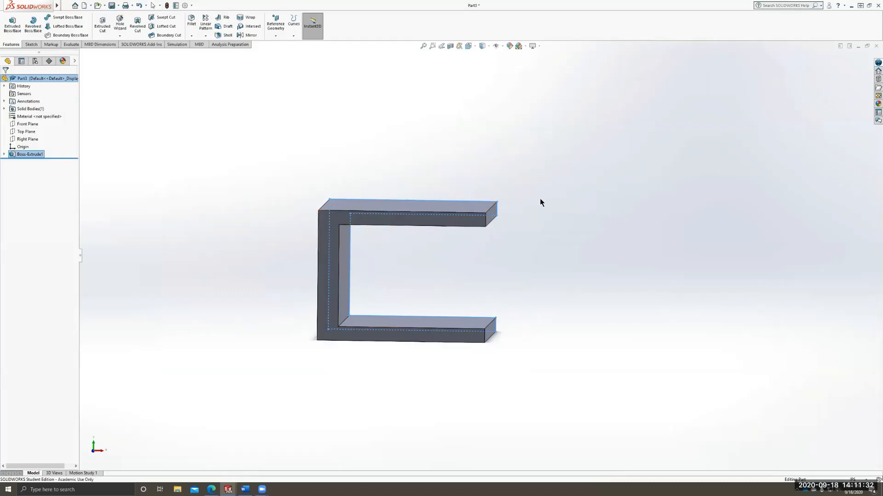
pyautogui.moveTo(539, 202); pyautogui.dragTo(506, 257, button='middle')
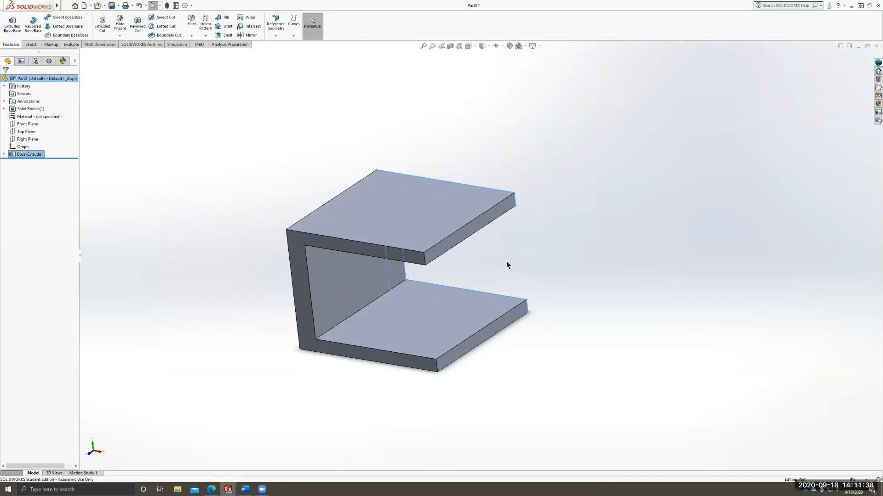
pyautogui.hotkey('ctrl', '2')
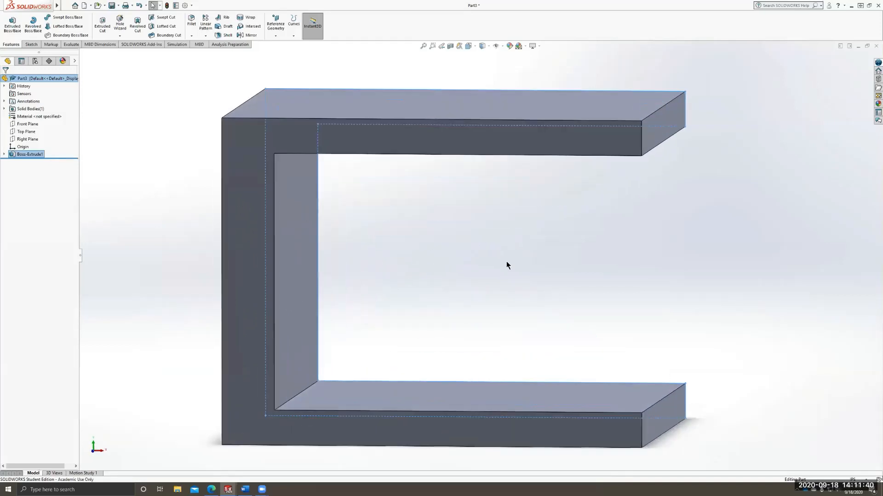
pyautogui.hotkey('ctrl', '7')
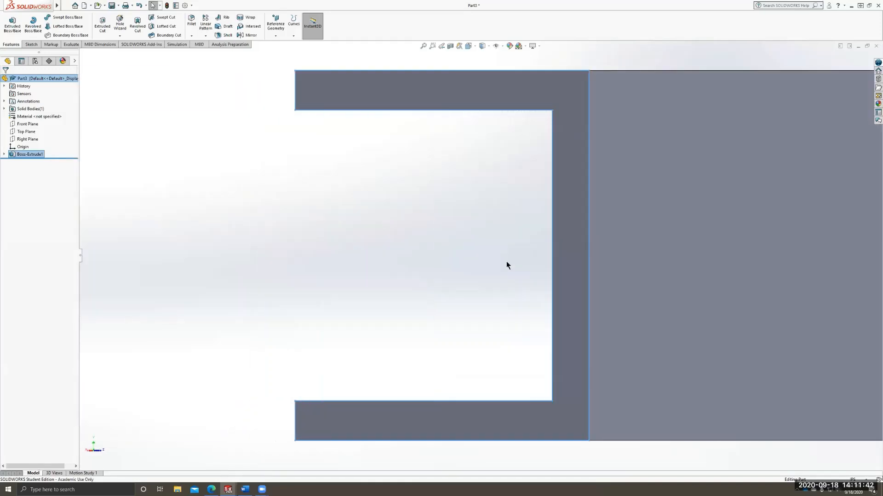
pyautogui.hotkey('ctrl', '6')
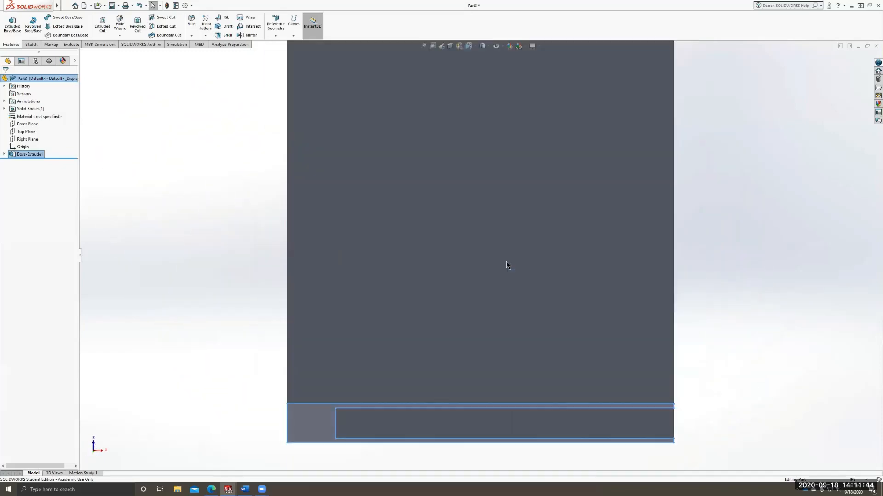
pyautogui.hotkey('ctrl', '7')
pyautogui.hotkey('ctrl', '1')
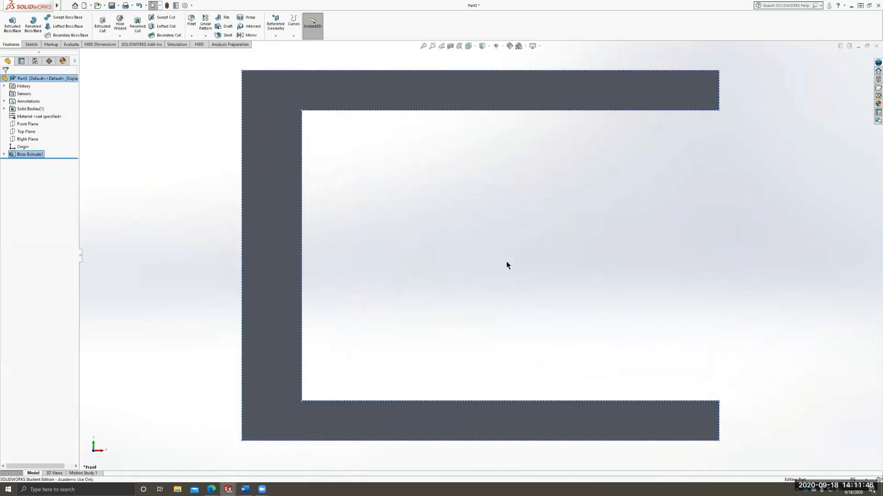
pyautogui.hotkey('ctrl', '2')
pyautogui.hotkey('ctrl', '1')
pyautogui.hotkey('ctrl', '7')
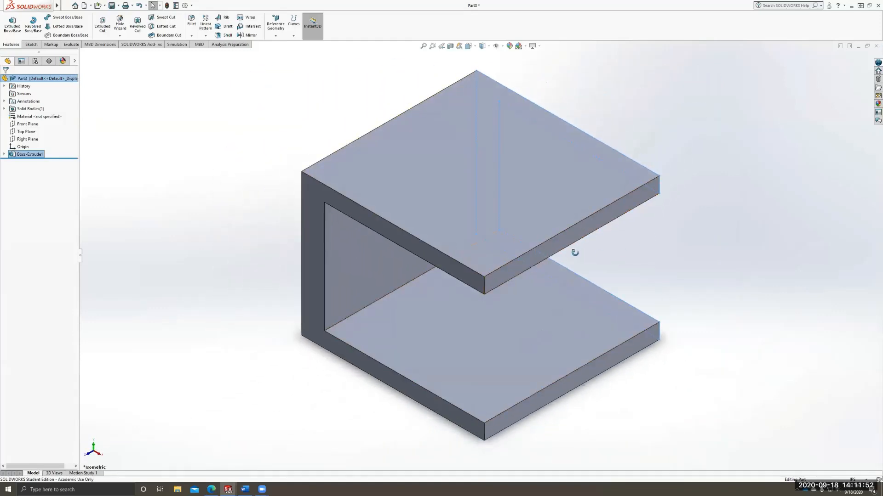
pyautogui.moveTo(573, 252); pyautogui.dragTo(574, 184, button='middle')
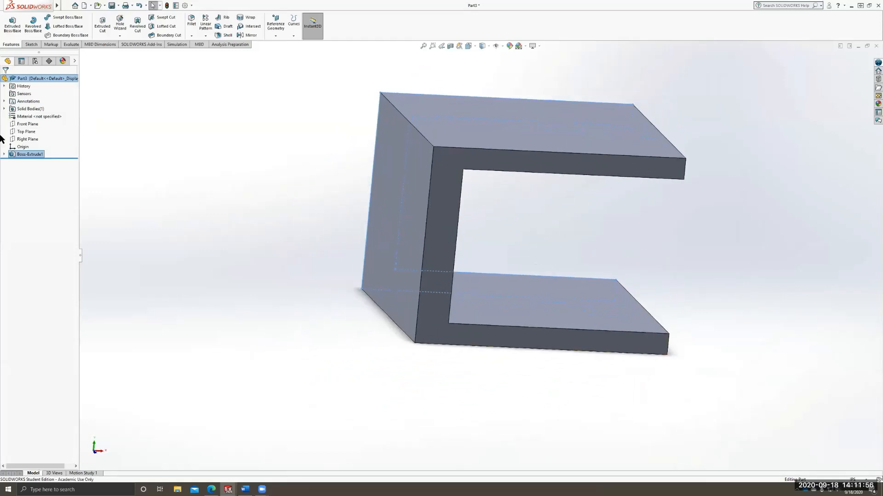
pyautogui.moveTo(532, 110); pyautogui.dragTo(501, 94, button='middle')
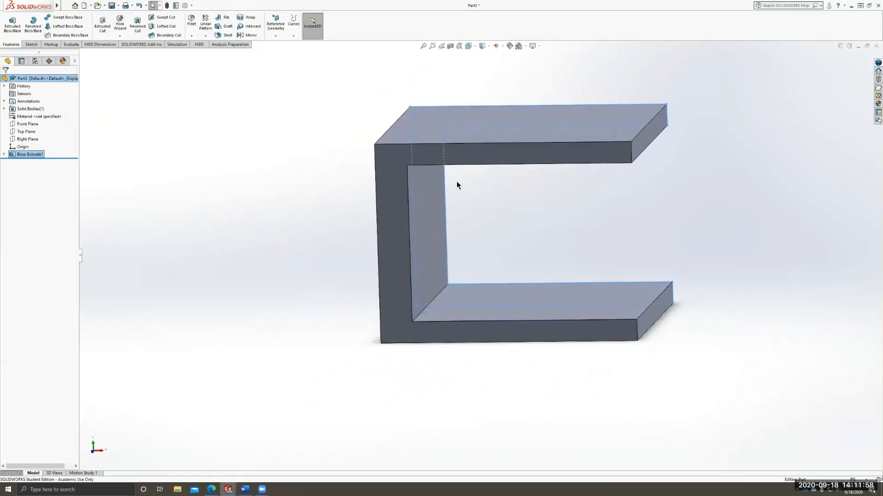
pyautogui.moveTo(457, 181)
pyautogui.mouseDown(button='middle')
pyautogui.moveTo(466, 169)
pyautogui.moveTo(491, 173)
pyautogui.moveTo(465, 171)
pyautogui.mouseUp(button='middle')
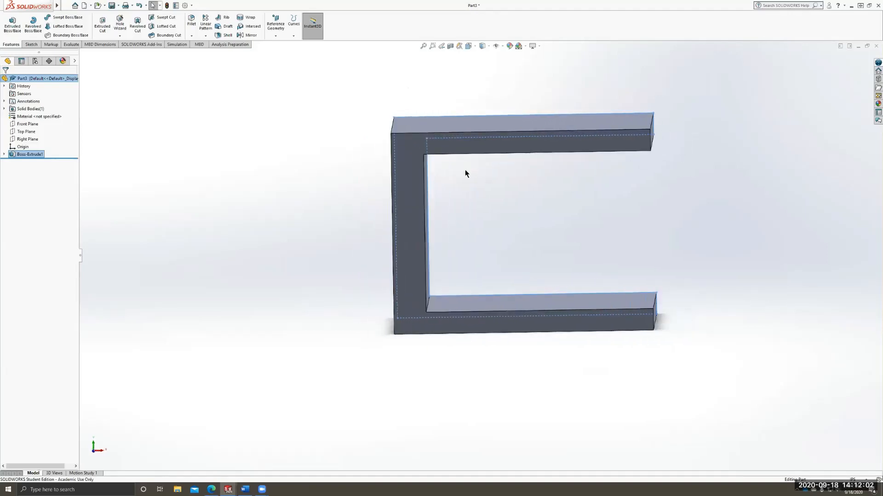
# - Start a new sketch on the outer rectangular face of the bracket's vertical web, viewed normal to the face
pyautogui.moveTo(502, 206); pyautogui.dragTo(500, 201, button='middle')
pyautogui.click(246, 235)
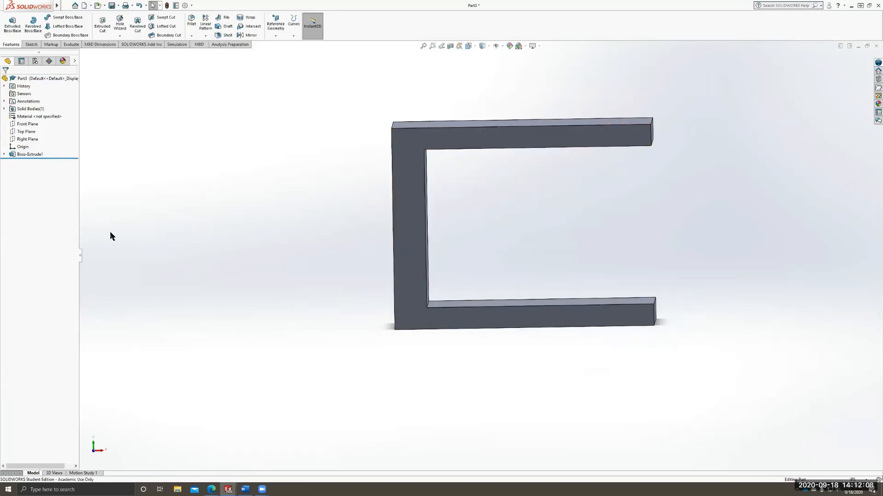
pyautogui.moveTo(212, 195); pyautogui.dragTo(396, 209, button='middle')
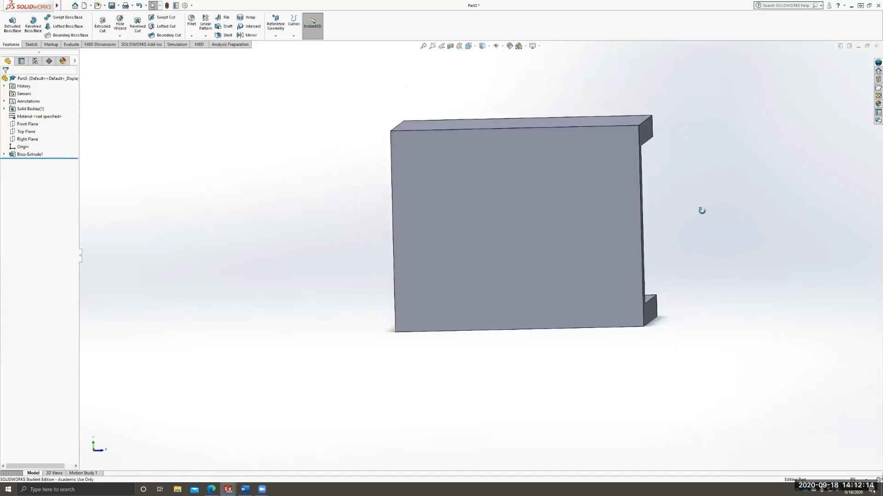
pyautogui.moveTo(701, 210); pyautogui.dragTo(642, 227, button='middle')
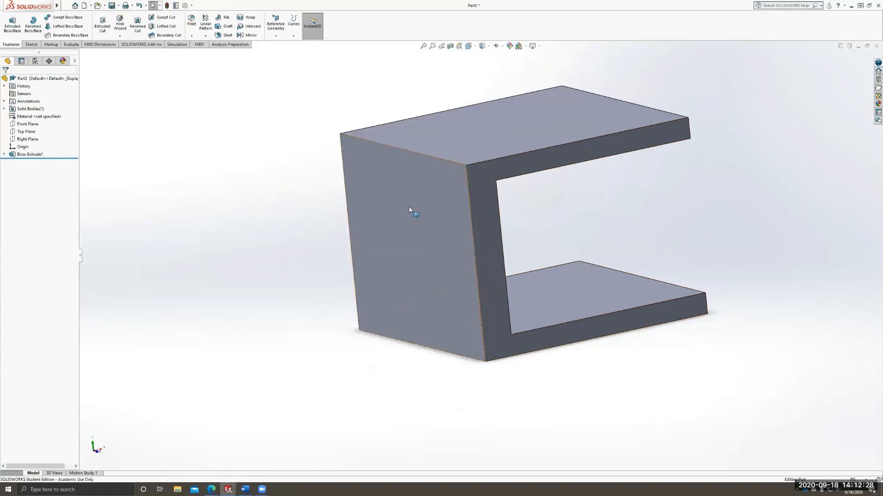
pyautogui.moveTo(393, 227); pyautogui.dragTo(499, 246, button='middle')
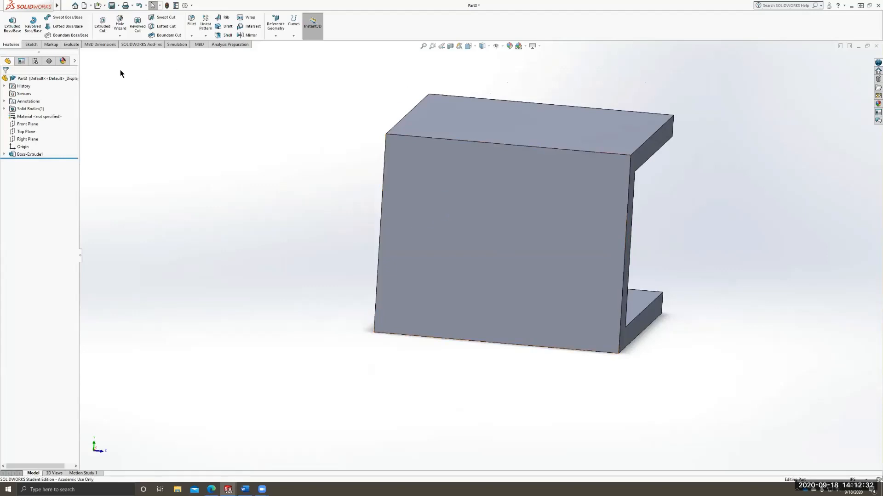
pyautogui.click(498, 179)
pyautogui.click(31, 44)
pyautogui.click(10, 23)
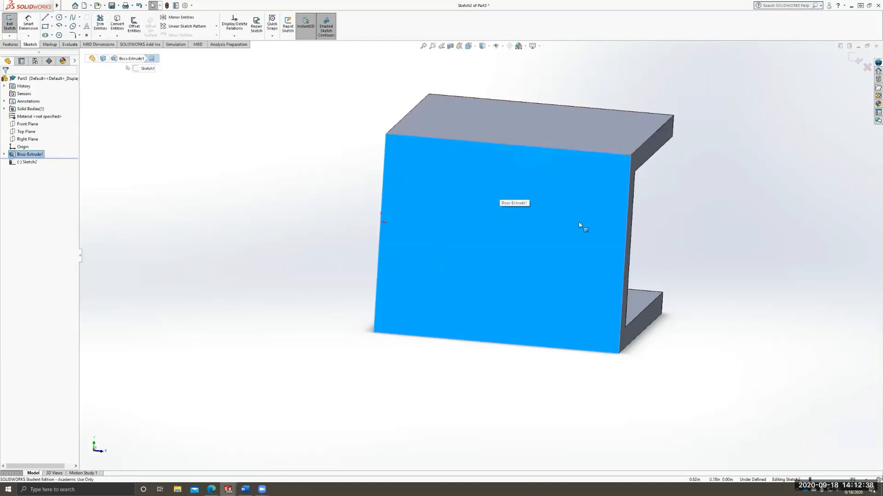
pyautogui.hotkey('ctrl', '8')
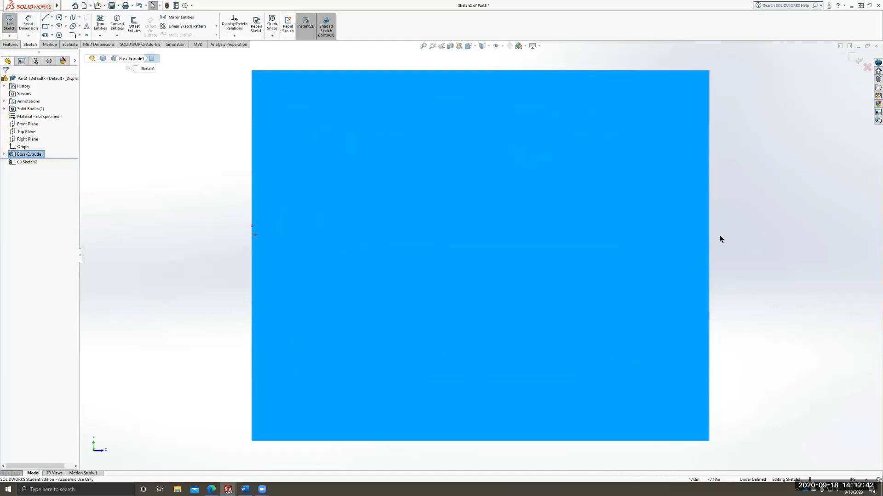
pyautogui.click(743, 230)
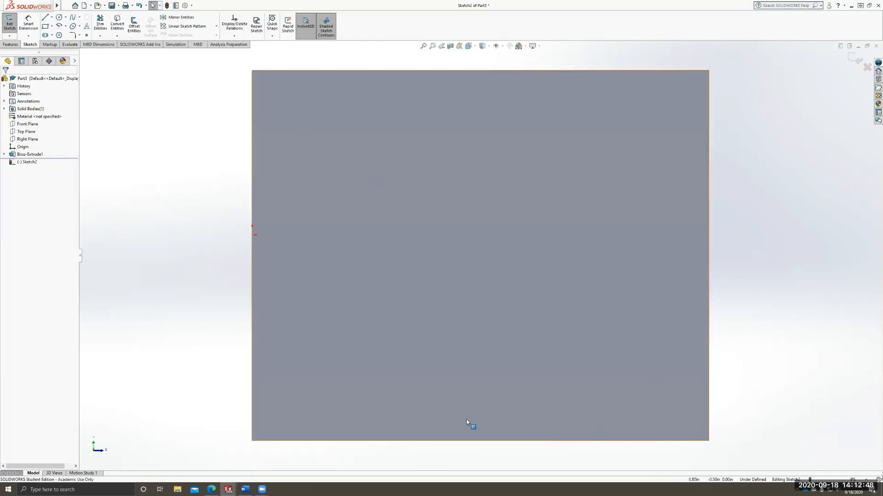
# - Sketch a corner rectangle across the full width of the face near mid-height, 1.15 in wide and about 0.17 in tall
pyautogui.click(52, 26)
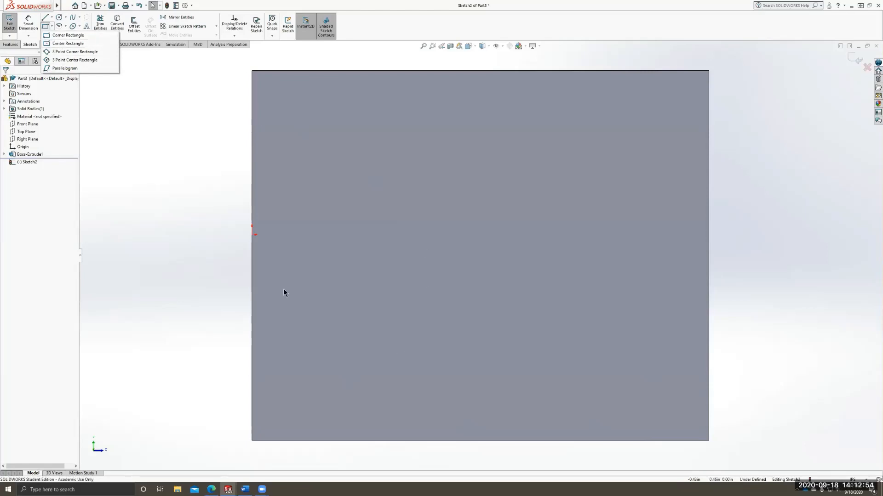
pyautogui.click(52, 35)
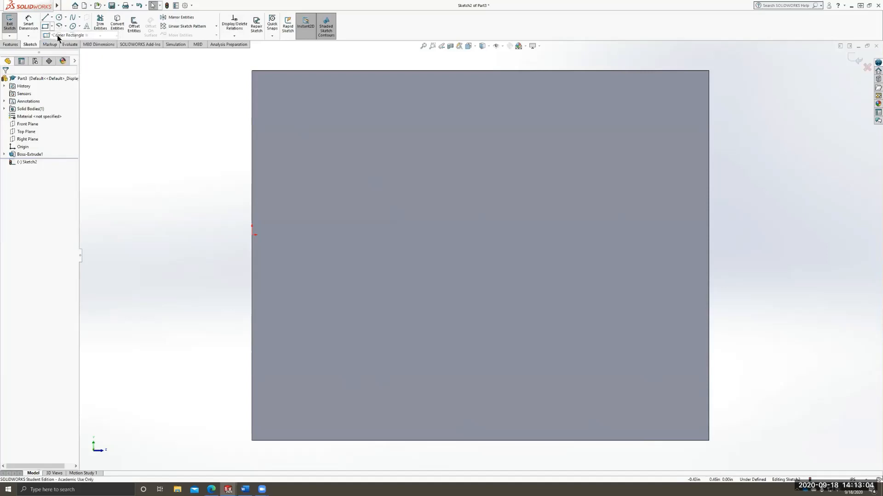
pyautogui.click(251, 294)
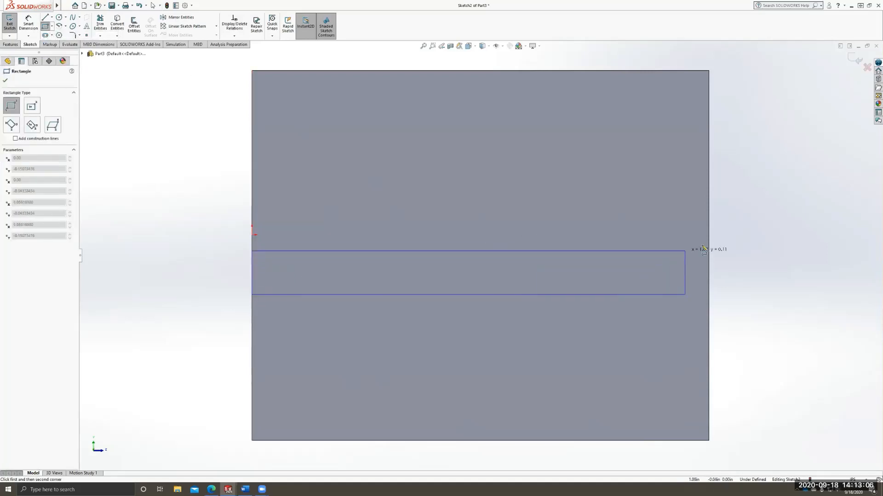
pyautogui.click(708, 226)
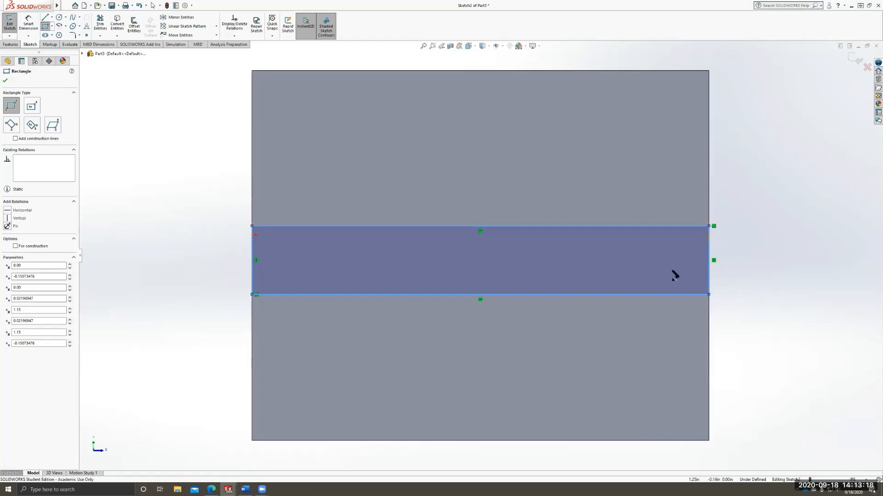
pyautogui.click(5, 82)
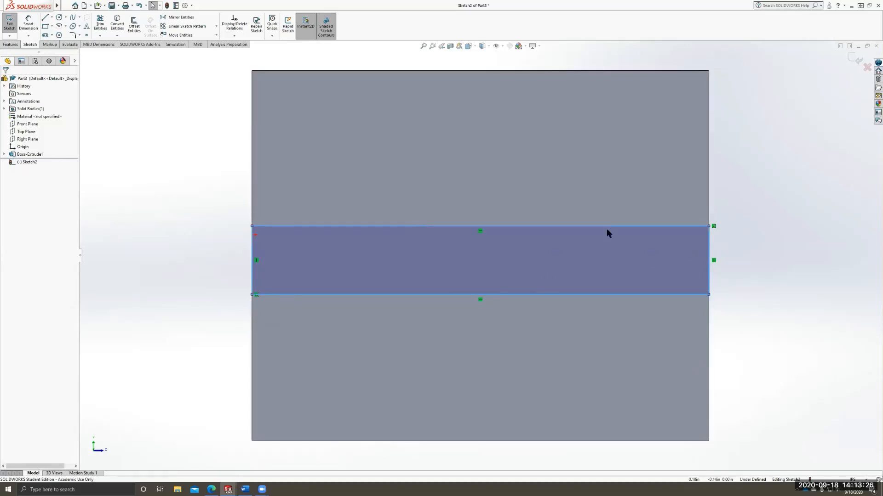
# - Dimension the rectangle's right vertical side as 0.15 in
pyautogui.click(25, 24)
pyautogui.click(709, 260)
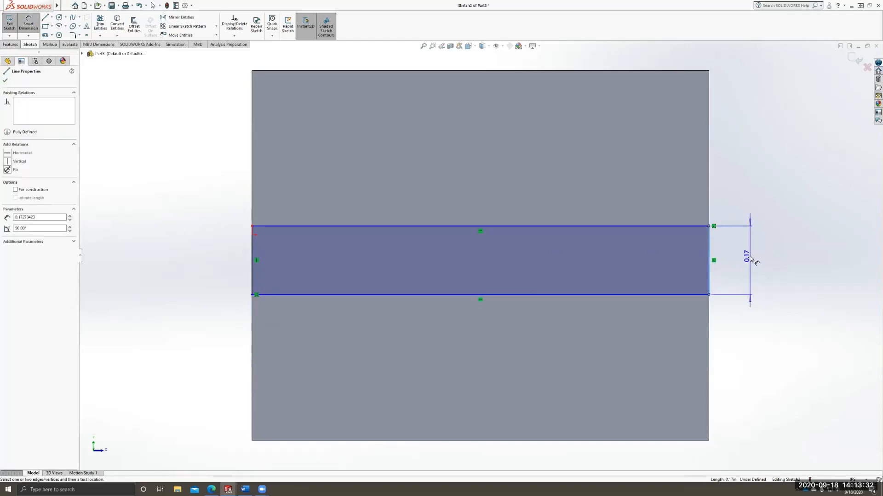
pyautogui.click(752, 259)
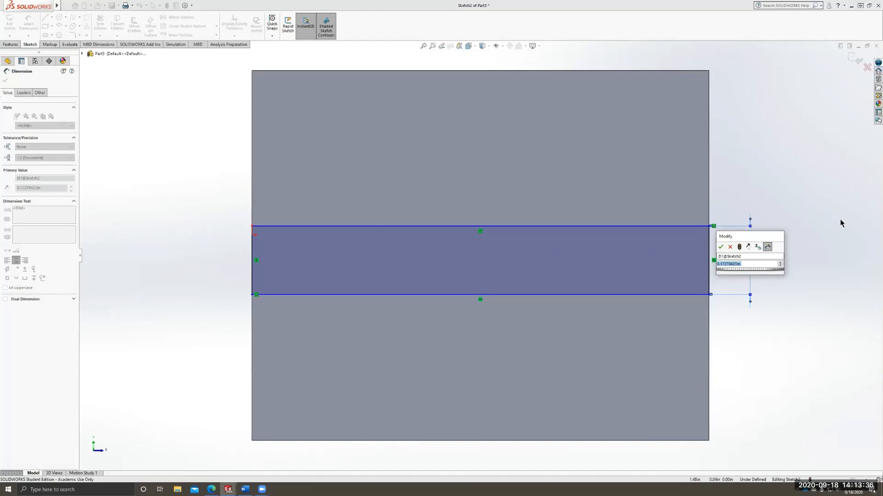
pyautogui.write('.15')
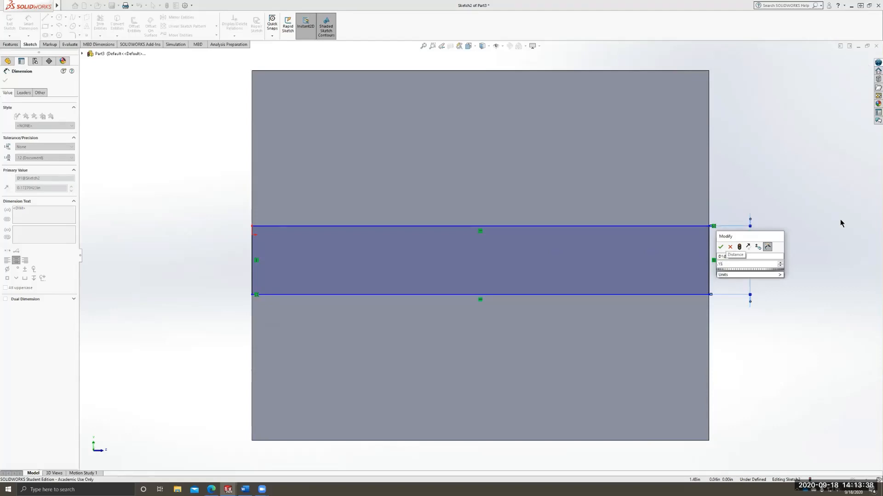
pyautogui.press('Return')
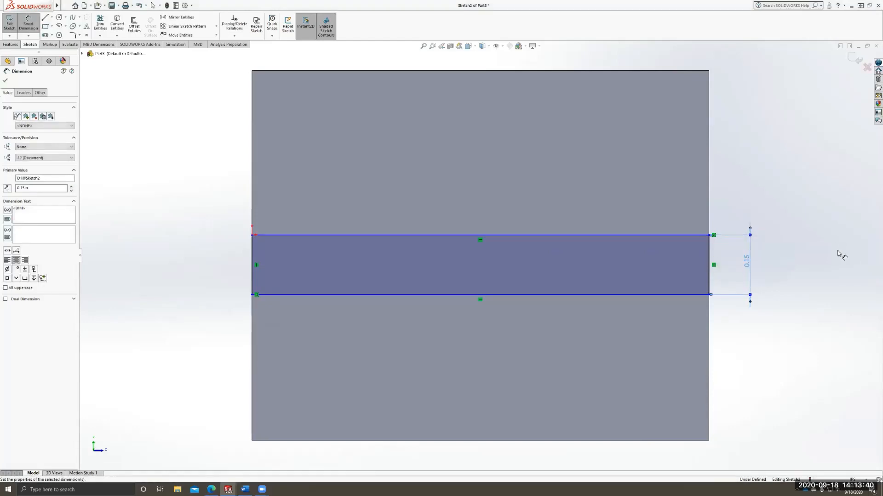
# - Set the rectangle's height dimension to 0.20 in and finish dimensioning
pyautogui.doubleClick(746, 261)
pyautogui.press('BackSpace')
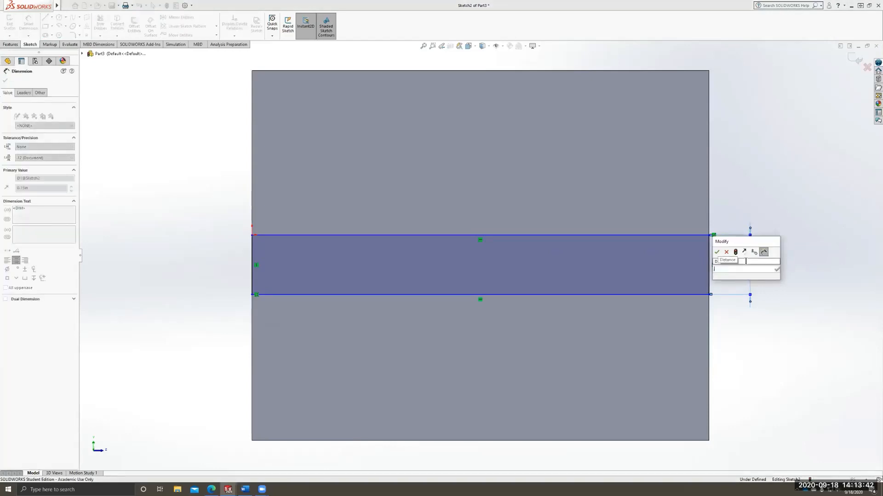
pyautogui.write('0.2')
pyautogui.press('Return')
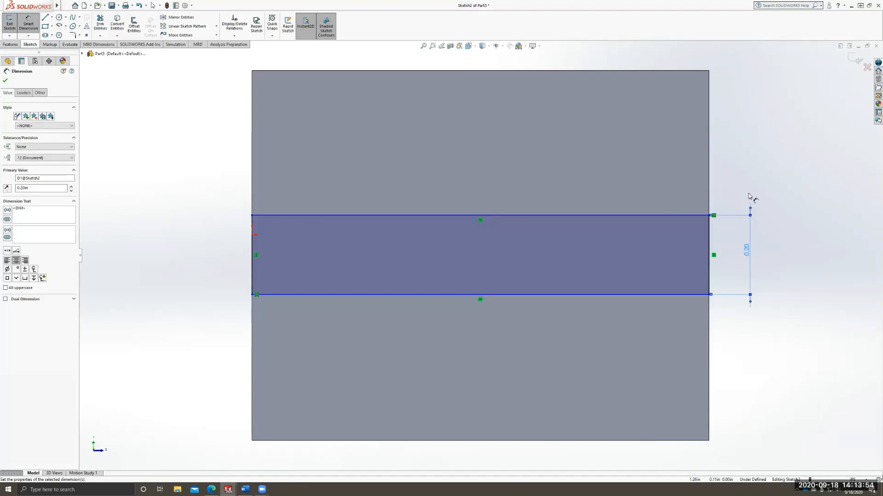
pyautogui.moveTo(749, 195)
pyautogui.mouseDown(button='middle')
pyautogui.moveTo(660, 222)
pyautogui.moveTo(591, 305)
pyautogui.mouseUp(button='middle')
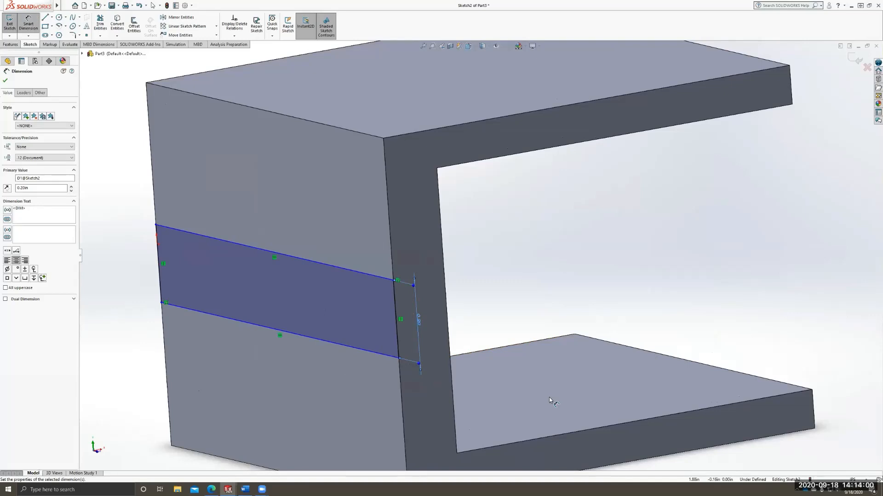
pyautogui.click(5, 80)
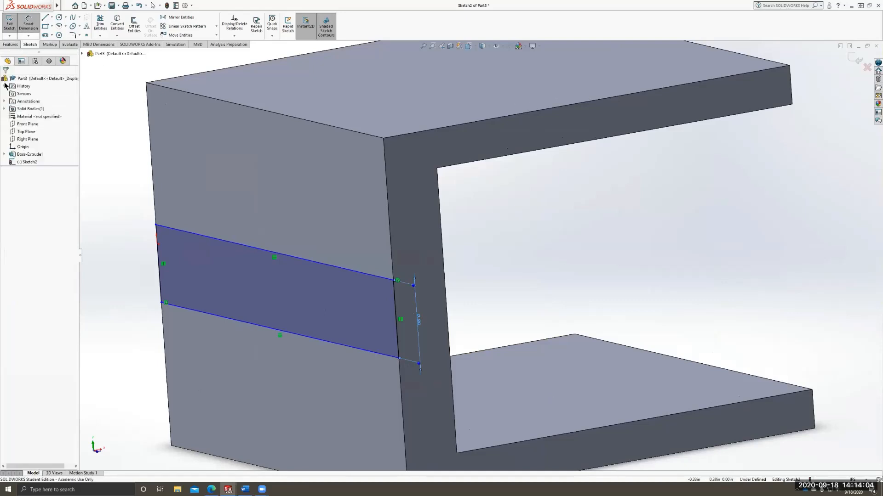
# - Exit the rectangle's sketch and view its placement on the web face from an angle and straight on
pyautogui.click(10, 23)
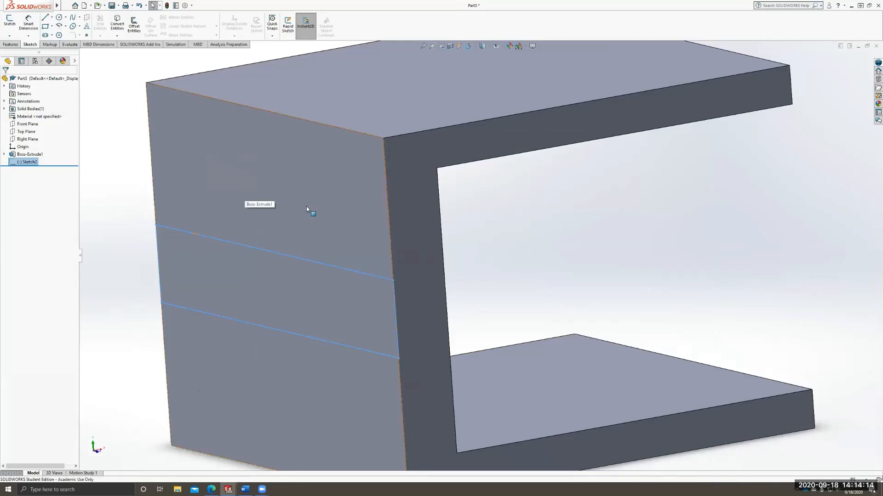
pyautogui.hotkey('ctrl', '8')
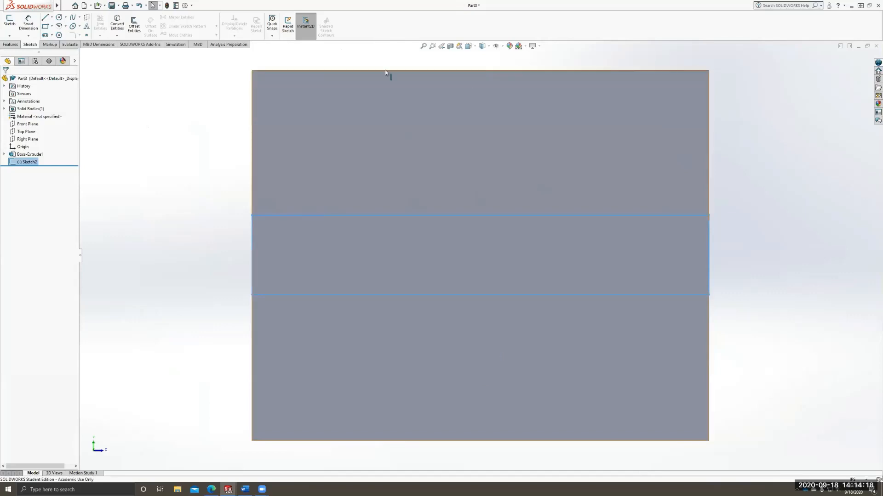
pyautogui.moveTo(752, 203); pyautogui.dragTo(695, 242, button='middle')
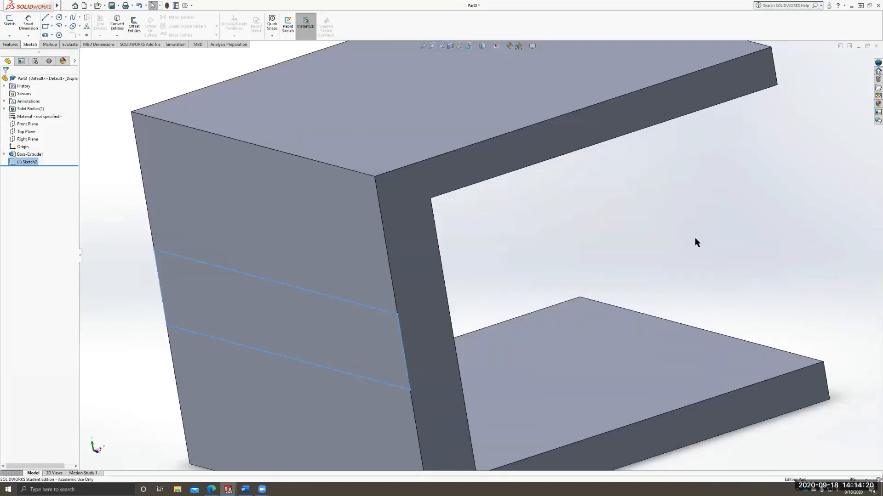
pyautogui.hotkey('ctrl', '8')
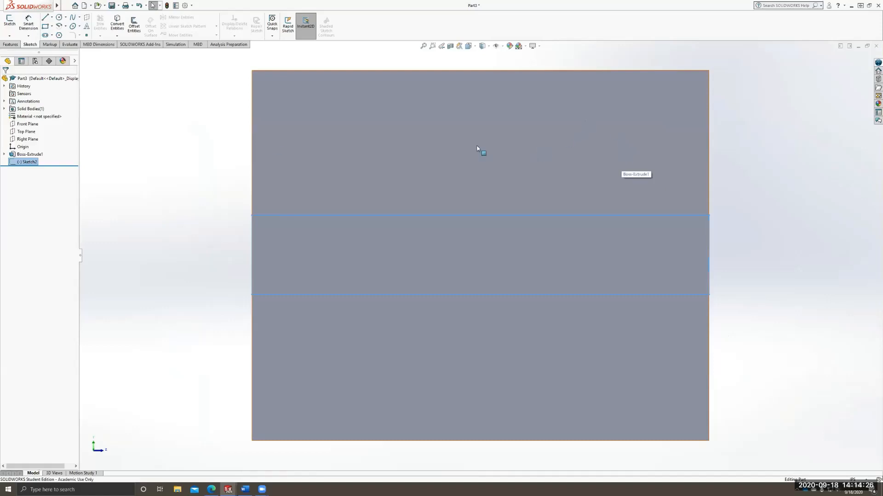
# - Reopen the rectangle's sketch on the web face for editing
pyautogui.rightClick(27, 161)
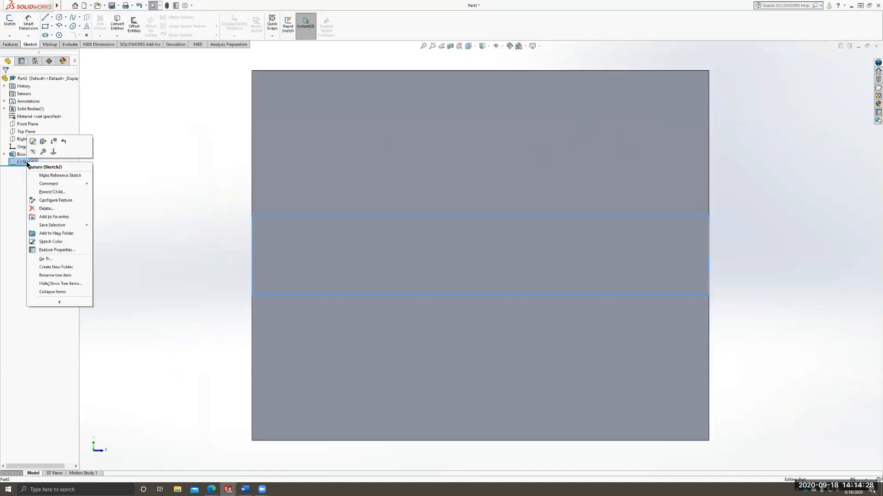
pyautogui.click(33, 143)
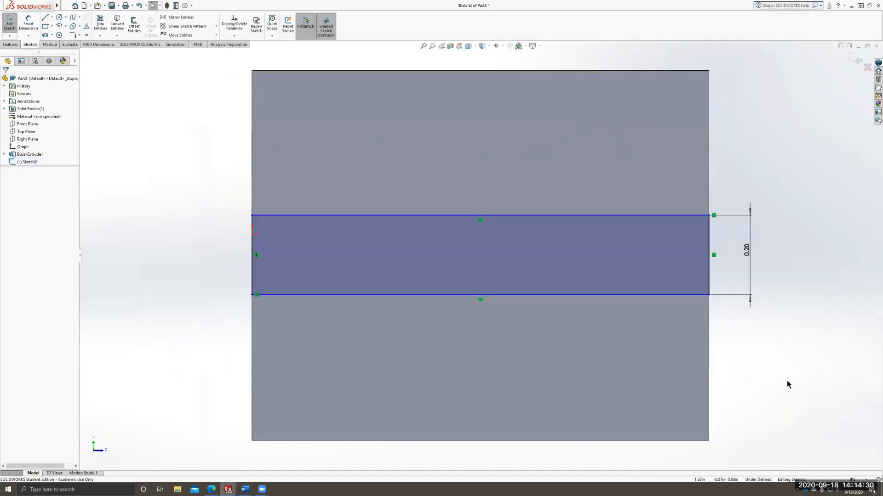
pyautogui.click(28, 24)
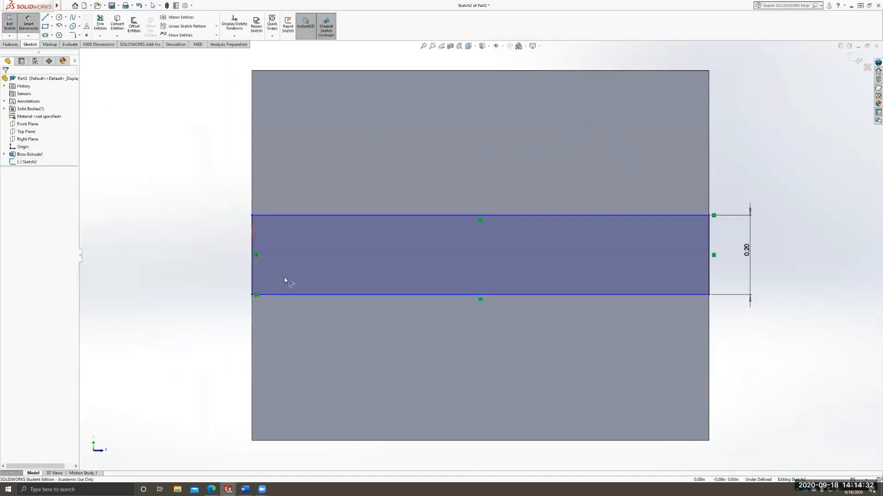
pyautogui.press('Escape')
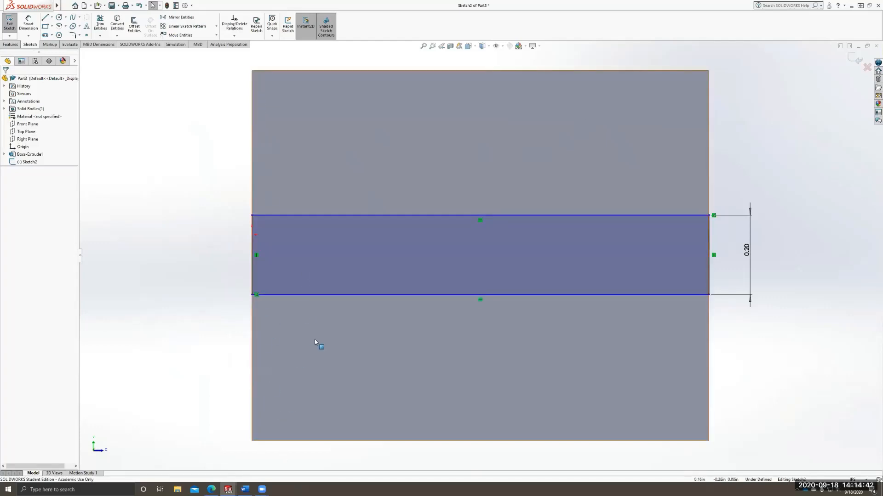
# - Add a coincident relation between the midpoint of the web face's left edge and the midpoint of the rectangle's left side
pyautogui.click(231, 35)
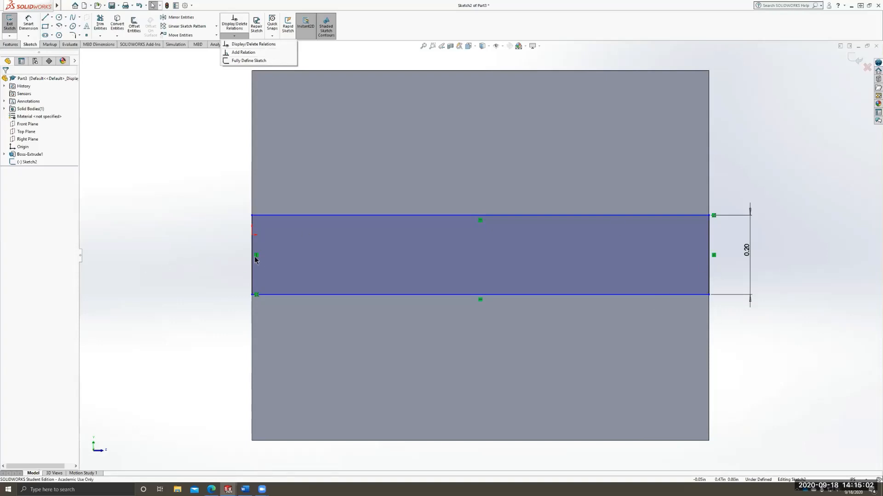
pyautogui.click(235, 35)
pyautogui.click(244, 53)
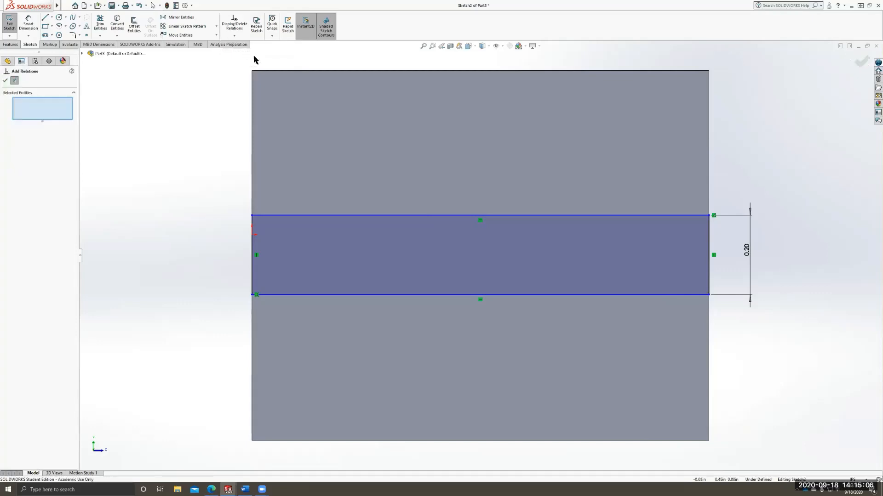
pyautogui.rightClick(252, 139)
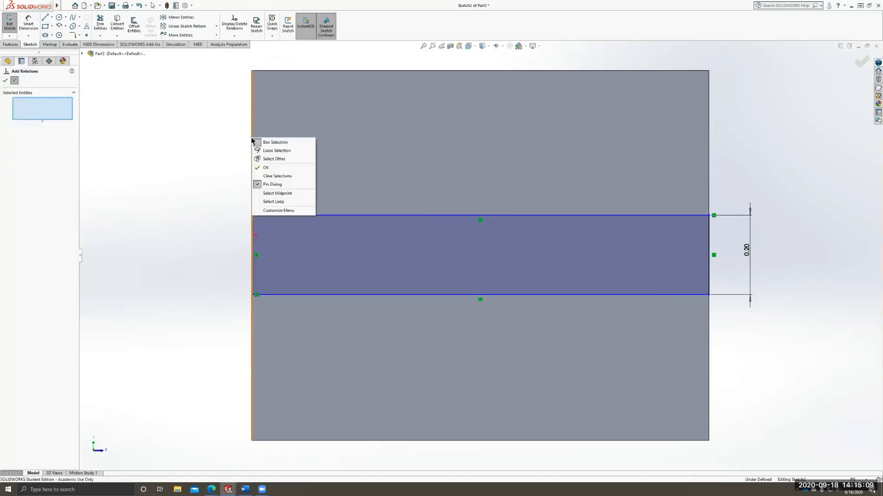
pyautogui.click(289, 193)
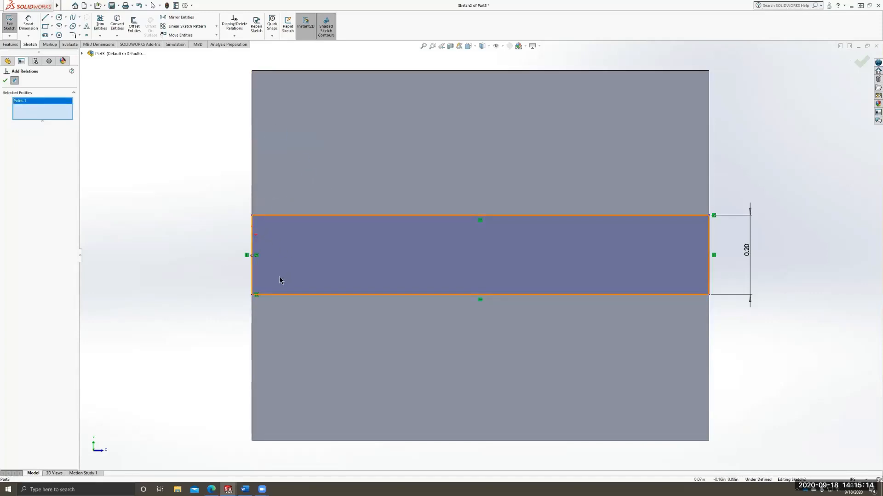
pyautogui.rightClick(252, 280)
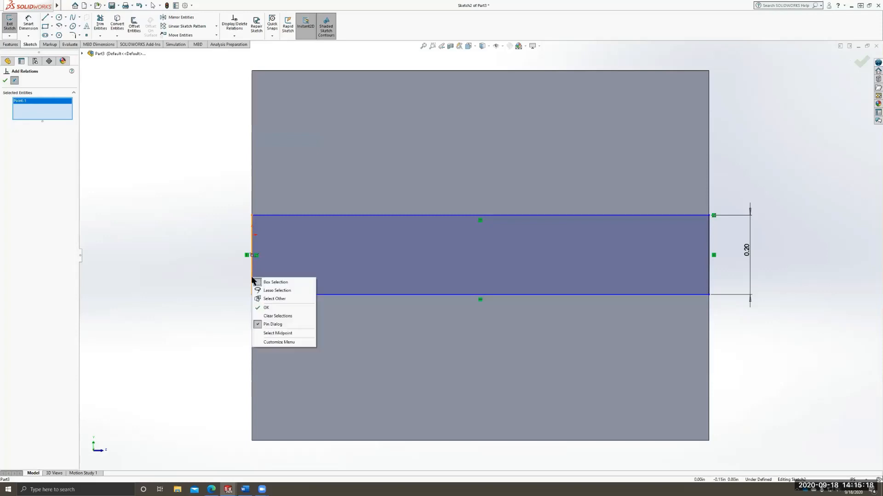
pyautogui.click(289, 336)
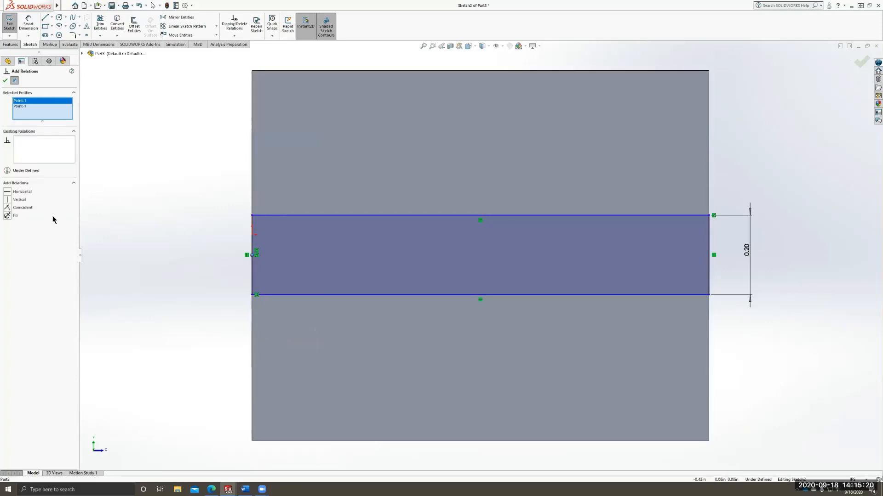
pyautogui.scroll(4, 249, 257)
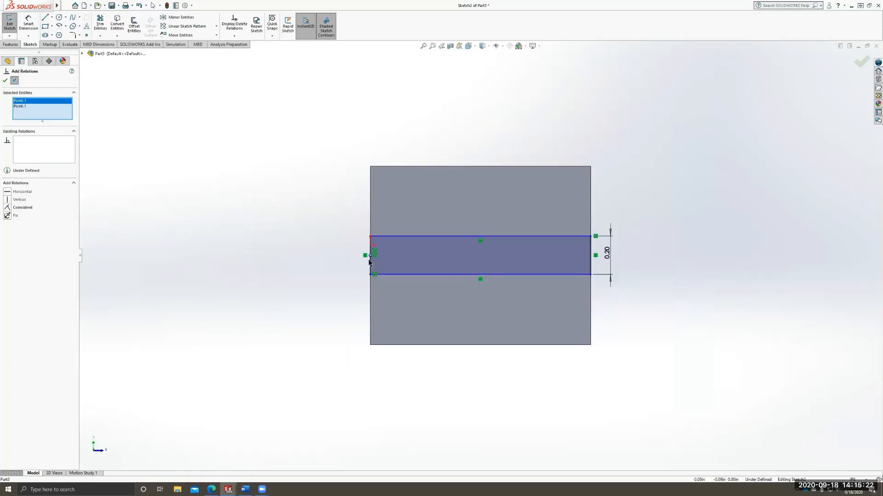
pyautogui.scroll(-6, 368, 260)
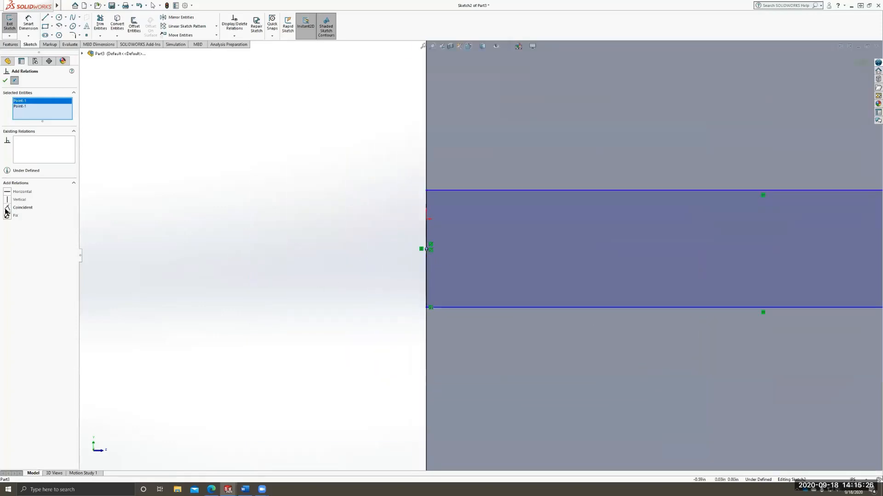
pyautogui.click(21, 208)
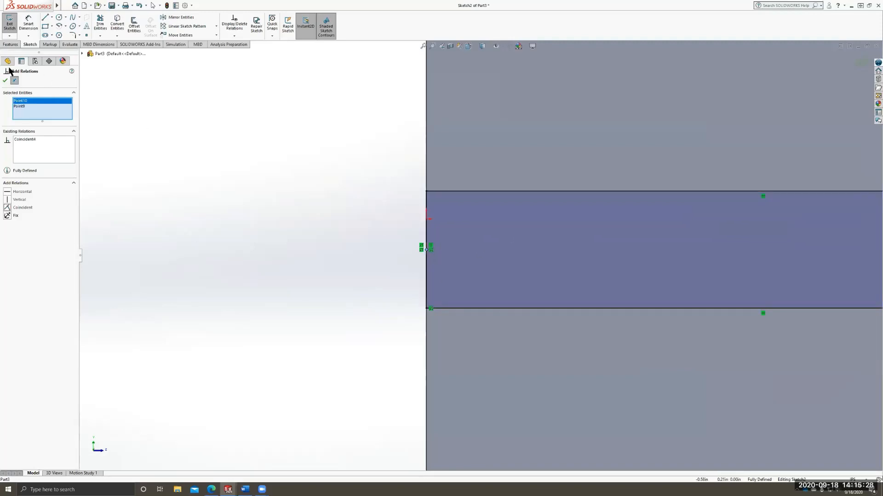
pyautogui.click(5, 81)
# - View the centred rectangle from an angle and exit its sketch
pyautogui.scroll(5, 624, 297)
pyautogui.scroll(-3, 771, 217)
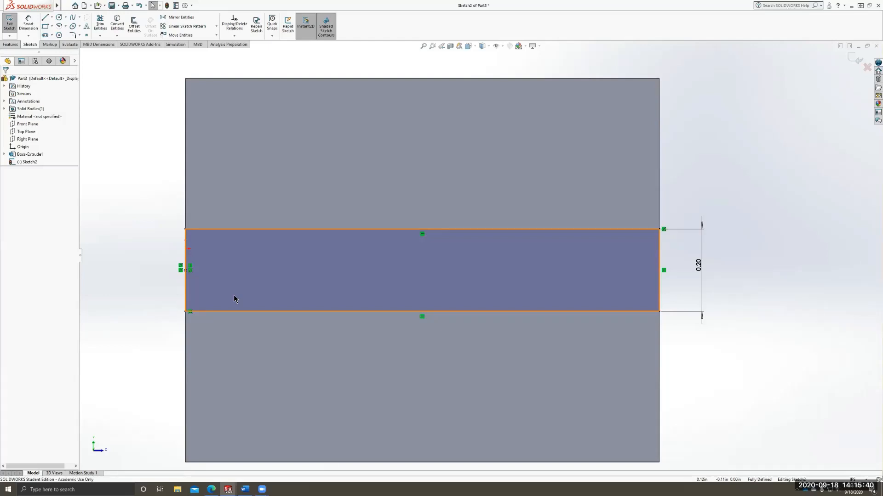
pyautogui.scroll(3, 460, 217)
pyautogui.moveTo(384, 240)
pyautogui.mouseDown(button='middle')
pyautogui.moveTo(638, 230)
pyautogui.moveTo(607, 236)
pyautogui.mouseUp(button='middle')
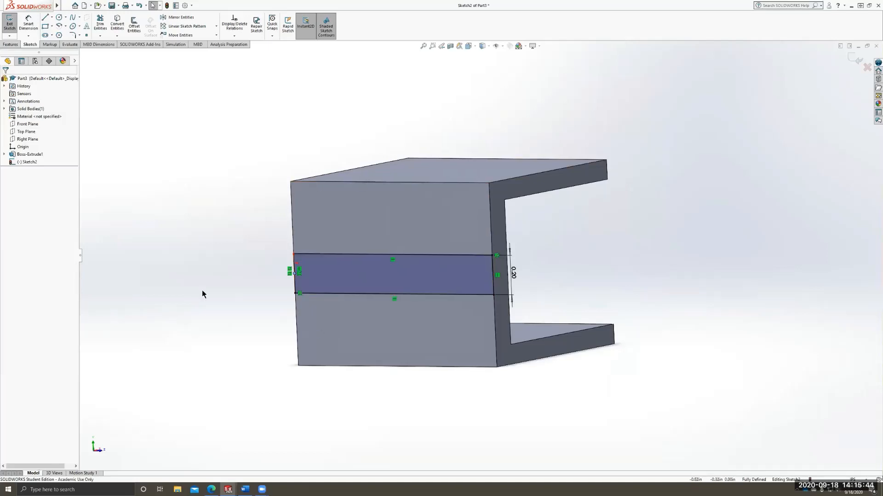
pyautogui.click(10, 25)
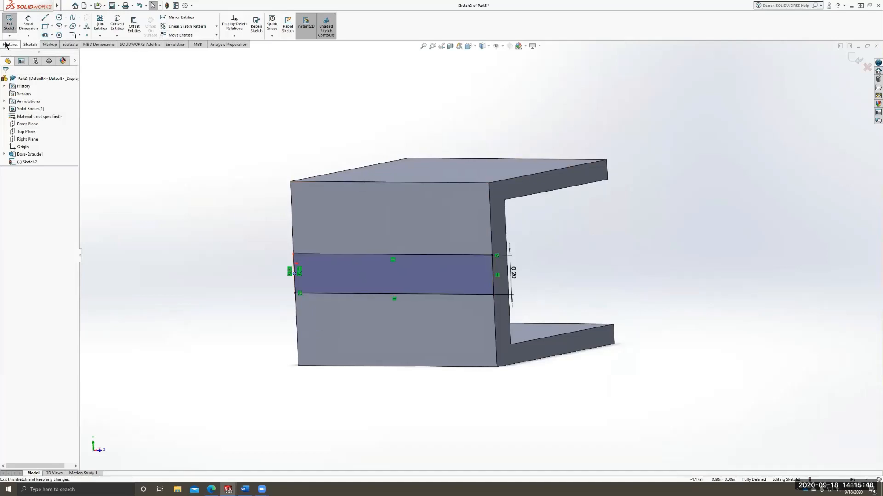
pyautogui.click(10, 46)
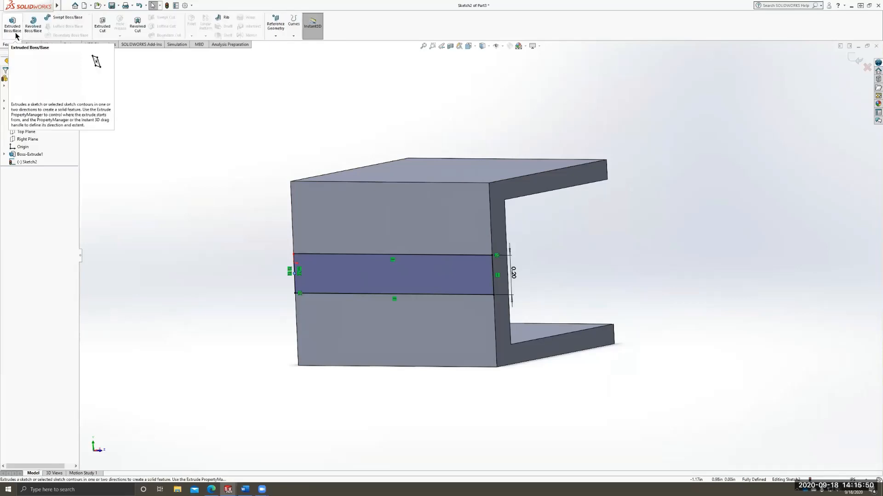
pyautogui.click(31, 44)
pyautogui.click(10, 25)
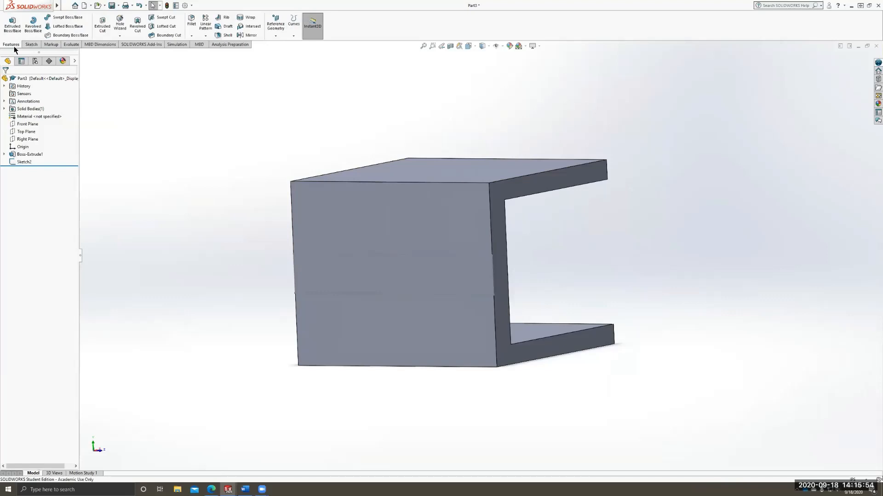
# - Start an Extruded Boss/Base from the rectangle's sketch, Sketch2, and view its preview from the side
pyautogui.click(12, 21)
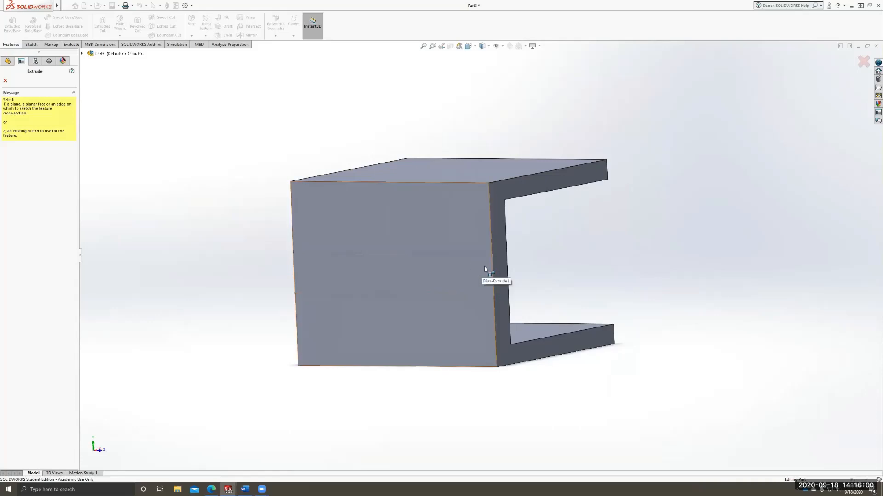
pyautogui.click(82, 54)
pyautogui.click(109, 137)
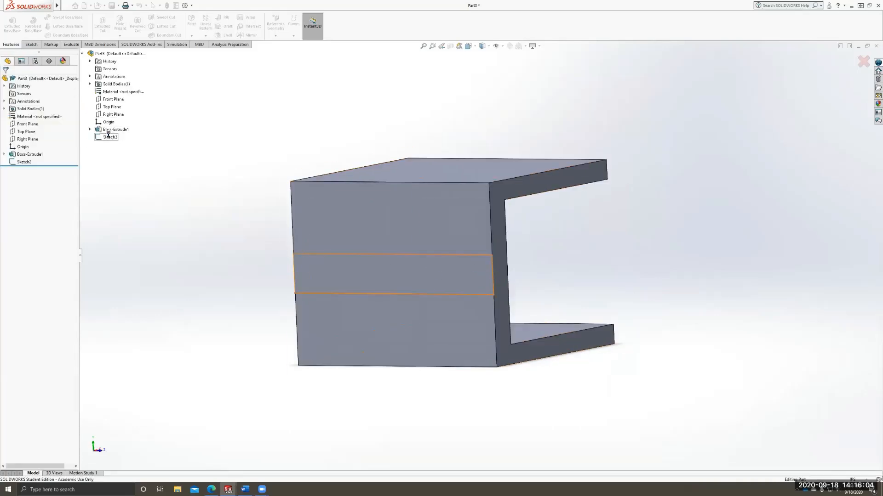
pyautogui.moveTo(531, 223)
pyautogui.mouseDown(button='middle')
pyautogui.moveTo(488, 227)
pyautogui.moveTo(453, 284)
pyautogui.moveTo(473, 271)
pyautogui.moveTo(496, 232)
pyautogui.mouseUp(button='middle')
pyautogui.scroll(5, 368, 276)
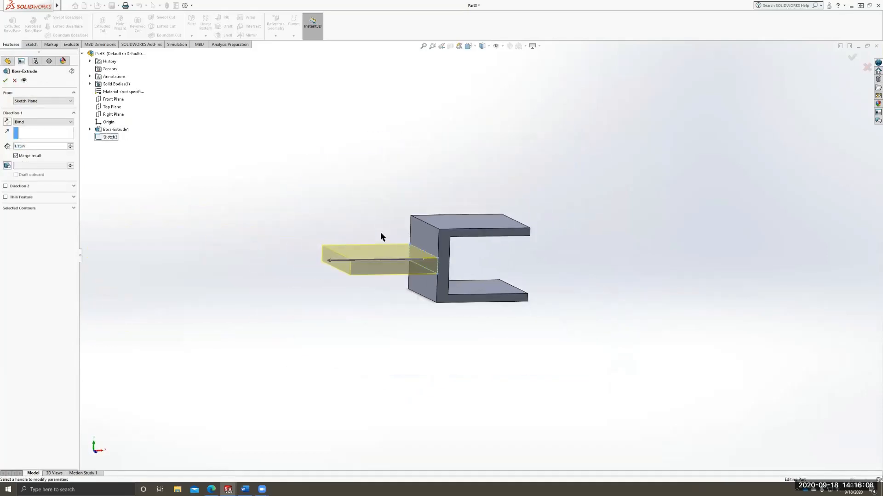
pyautogui.moveTo(380, 233); pyautogui.dragTo(357, 238, button='middle')
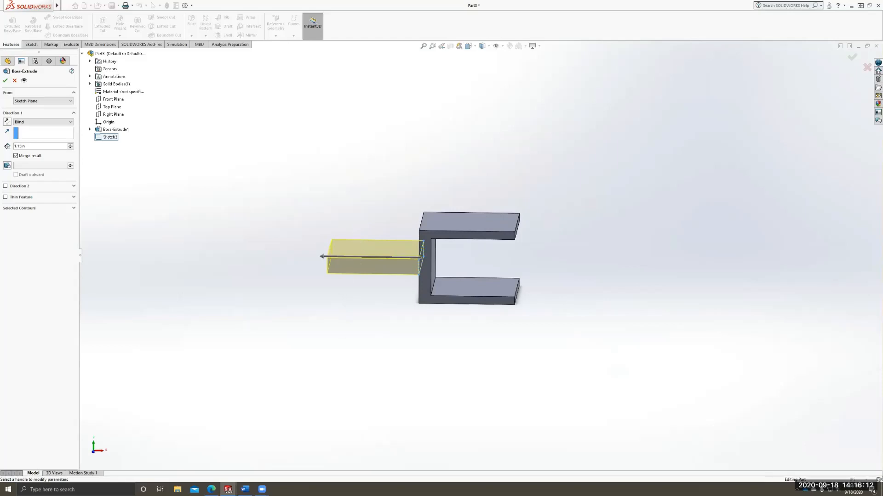
pyautogui.scroll(-2, 159, 256)
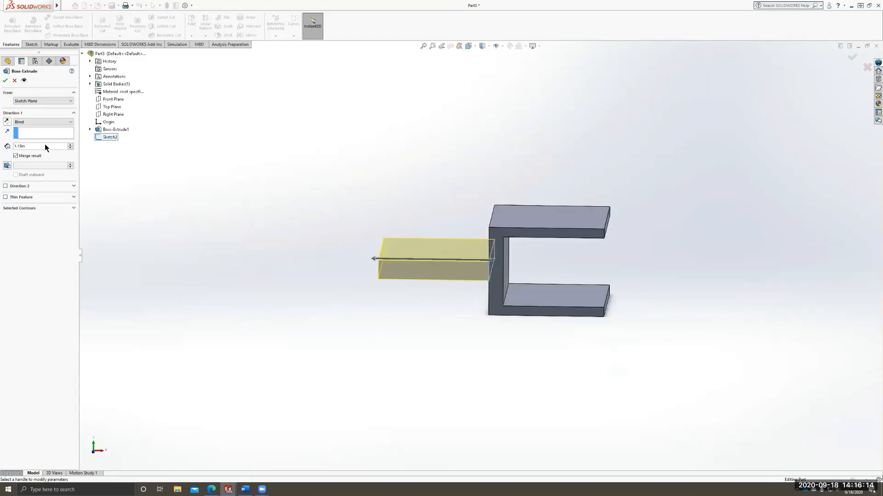
# - Set the boss extrusion's blind depth to 1.4 in
pyautogui.click(45, 144)
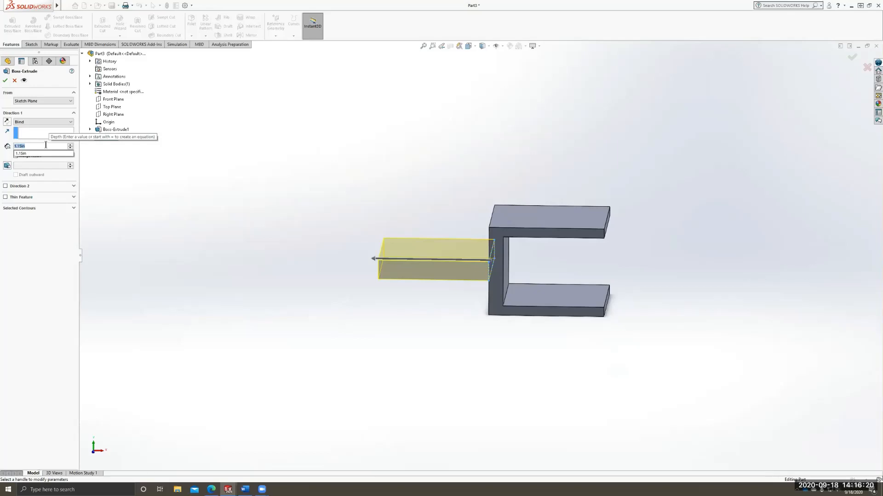
pyautogui.write('1.4')
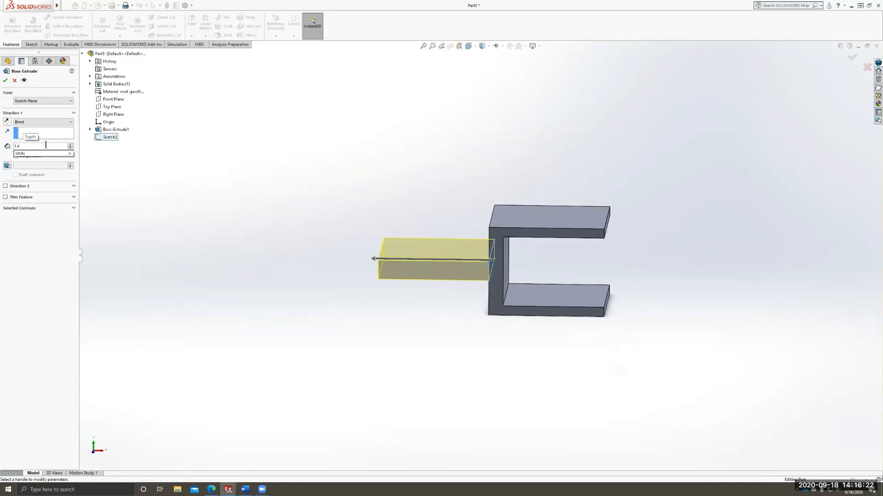
pyautogui.press('Return')
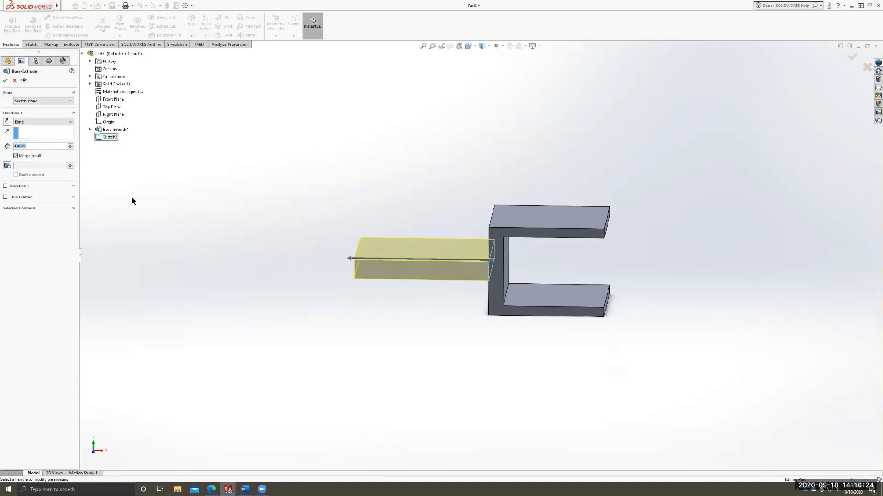
# - Set the extrusion's blind depth to 1.5 in and create the arm projecting outward from the web face
pyautogui.write('1.5')
pyautogui.press('Return')
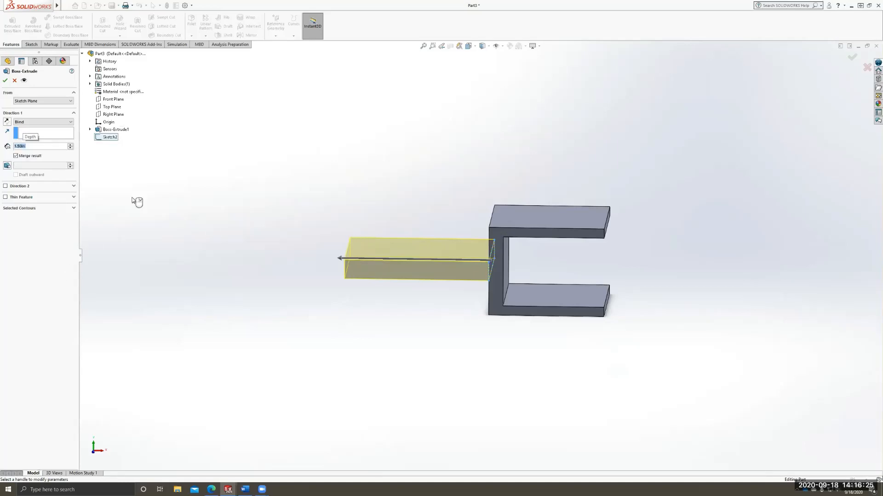
pyautogui.click(5, 81)
# - Examine the bracket and its extruded arm from the side and from above
pyautogui.moveTo(620, 395); pyautogui.dragTo(624, 370, button='middle')
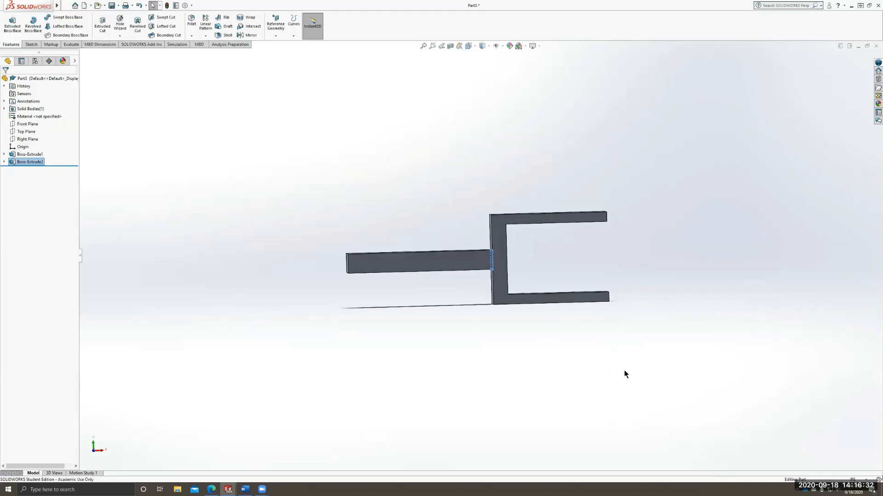
pyautogui.click(625, 370)
pyautogui.moveTo(389, 221); pyautogui.dragTo(392, 258, button='middle')
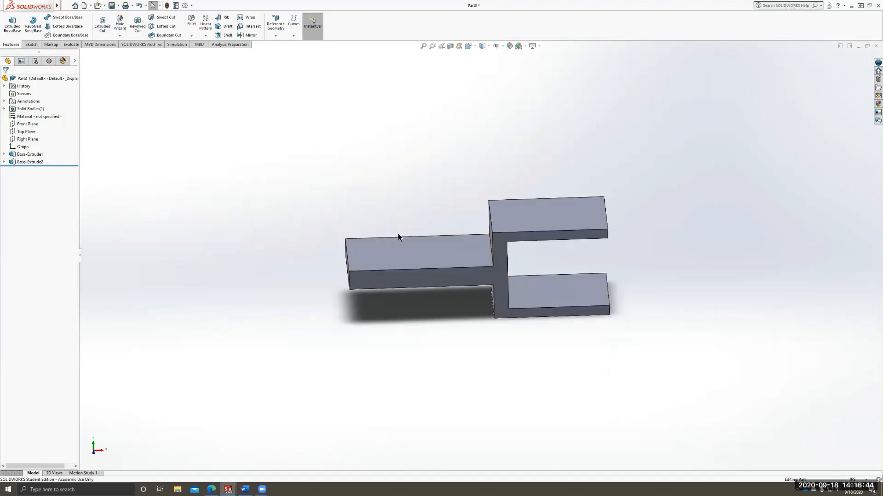
pyautogui.moveTo(398, 235); pyautogui.dragTo(398, 220, button='middle')
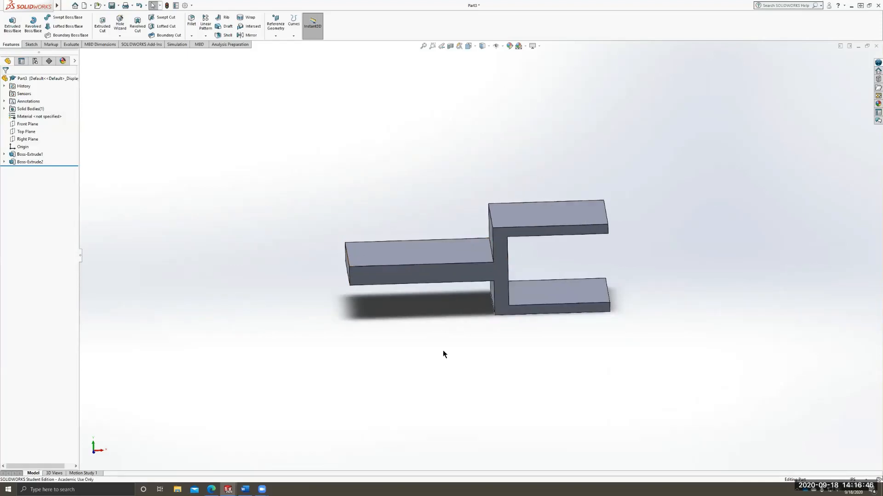
pyautogui.moveTo(424, 331)
pyautogui.mouseDown(button='middle')
pyautogui.moveTo(419, 354)
pyautogui.moveTo(423, 329)
pyautogui.mouseUp(button='middle')
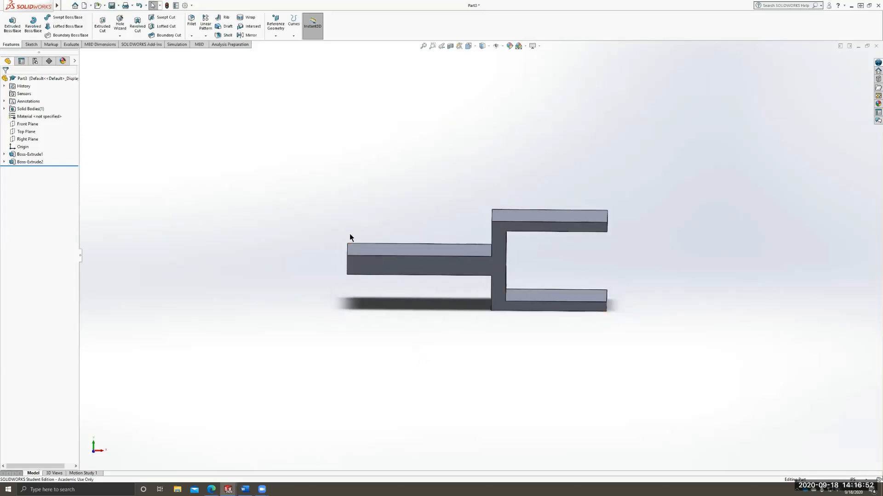
pyautogui.moveTo(480, 227); pyautogui.dragTo(481, 375, button='middle')
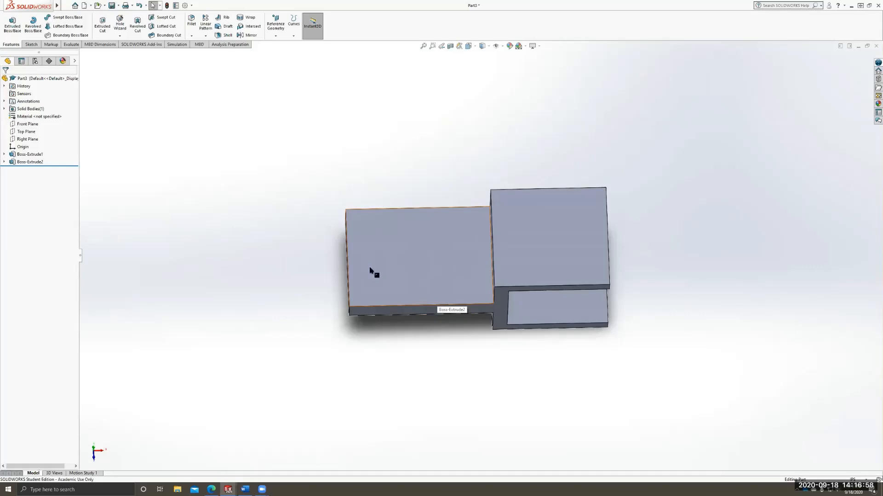
pyautogui.moveTo(465, 376); pyautogui.dragTo(410, 254, button='middle')
# - Start a sketch on the bracket's side face spanning the arm and C profile, and view it straight on
pyautogui.click(411, 257)
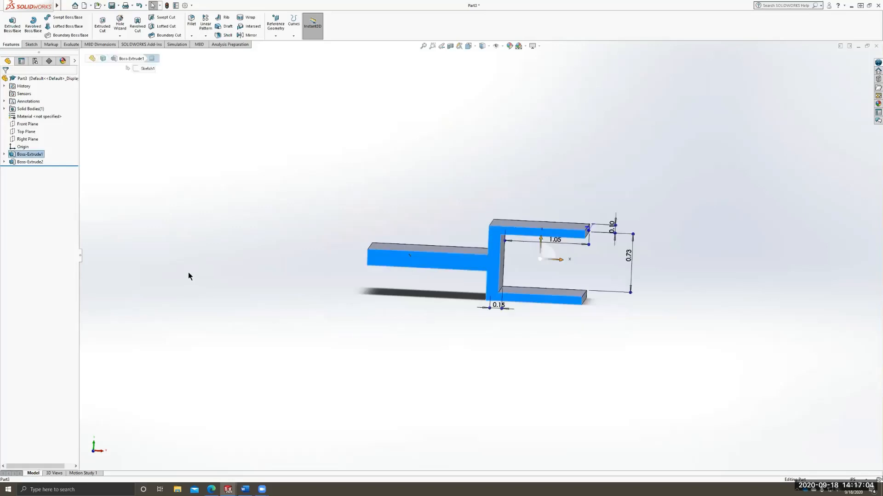
pyautogui.scroll(-3, 482, 250)
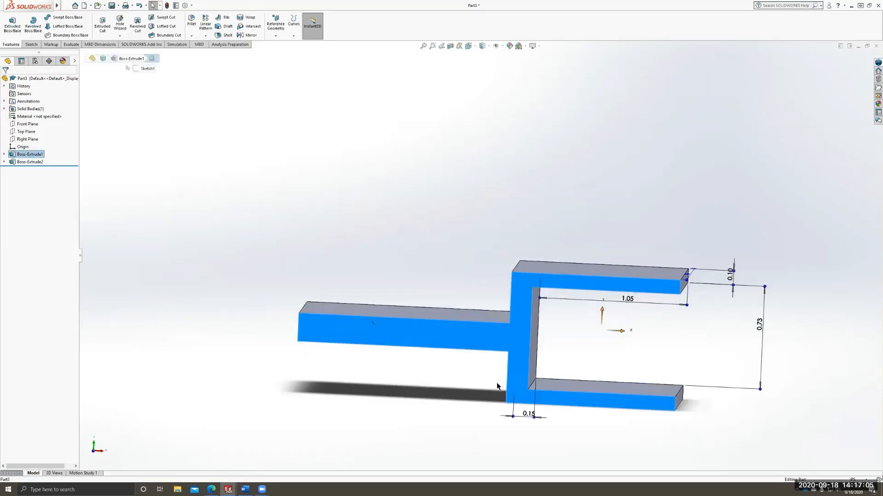
pyautogui.click(31, 44)
pyautogui.click(9, 23)
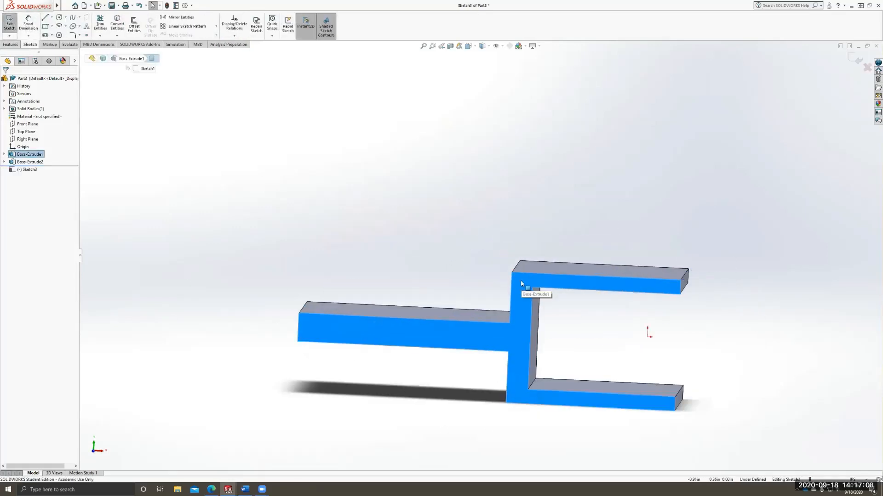
pyautogui.hotkey('ctrl', '8')
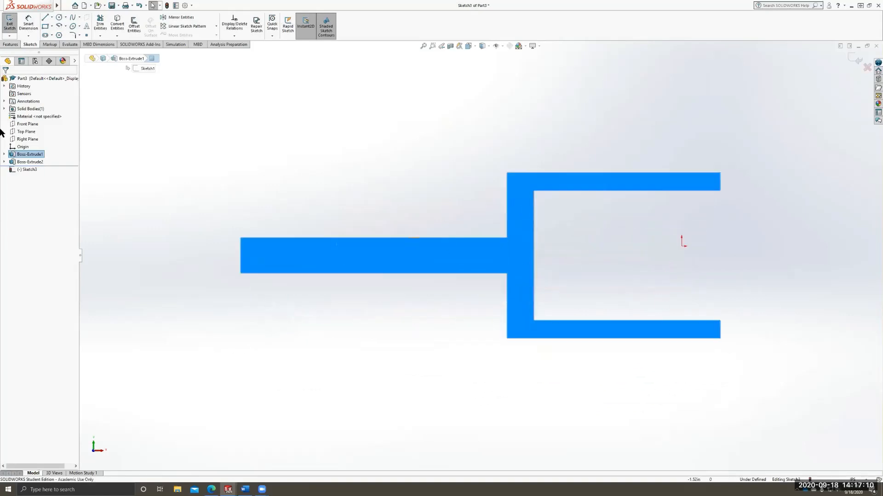
# - Sketch a corner rectangle about 0.15 in wide and 0.40 in tall rising from the upper corner of the arm's free end
pyautogui.click(45, 27)
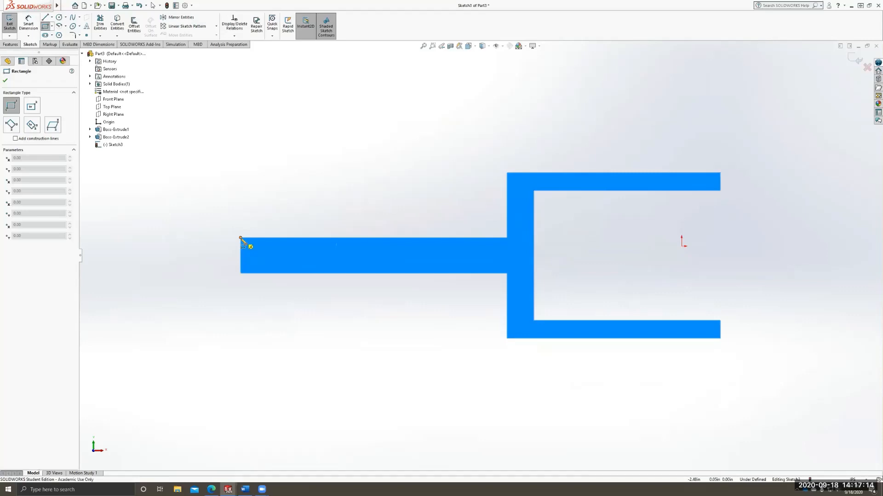
pyautogui.click(241, 238)
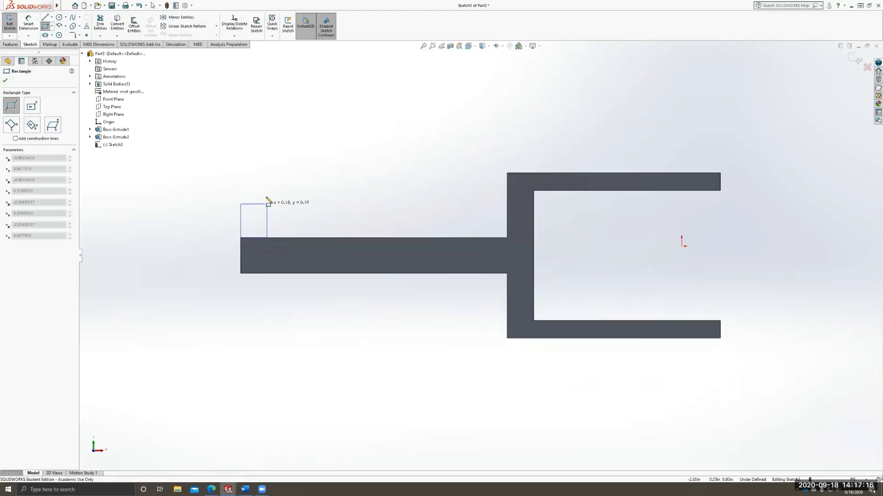
pyautogui.click(268, 167)
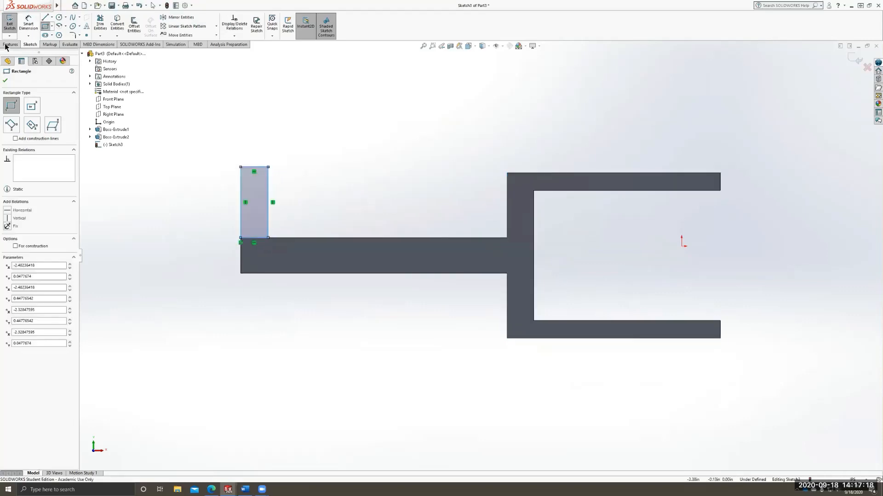
# - Dimension the height of the tab rectangle at the arm's free end and set it to 0.15 in
pyautogui.click(28, 20)
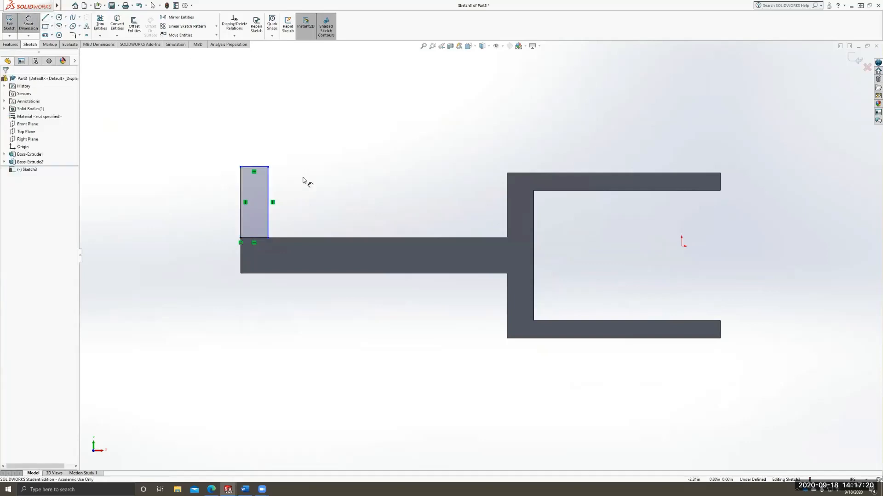
pyautogui.click(240, 203)
pyautogui.click(180, 205)
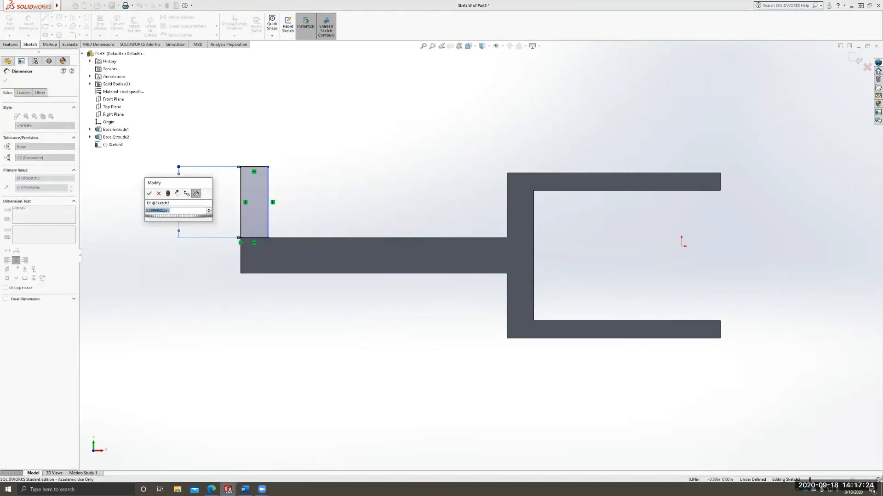
pyautogui.press('BackSpace')
pyautogui.write('.15')
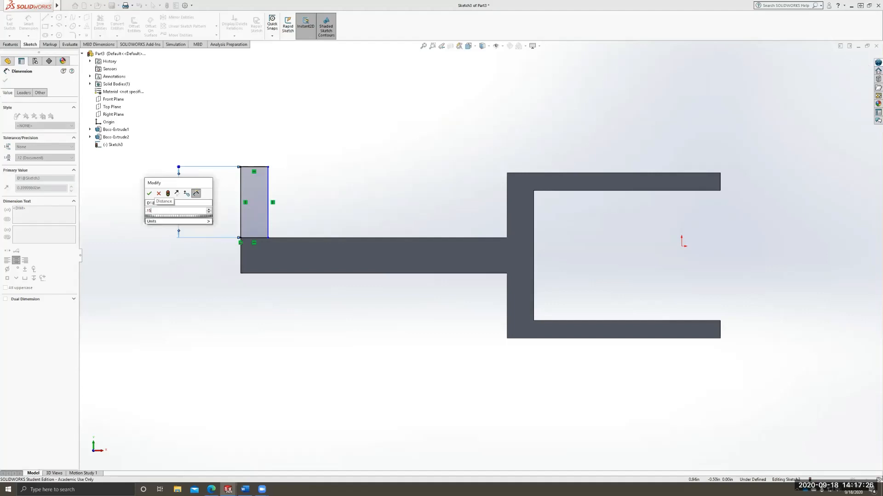
pyautogui.press('Return')
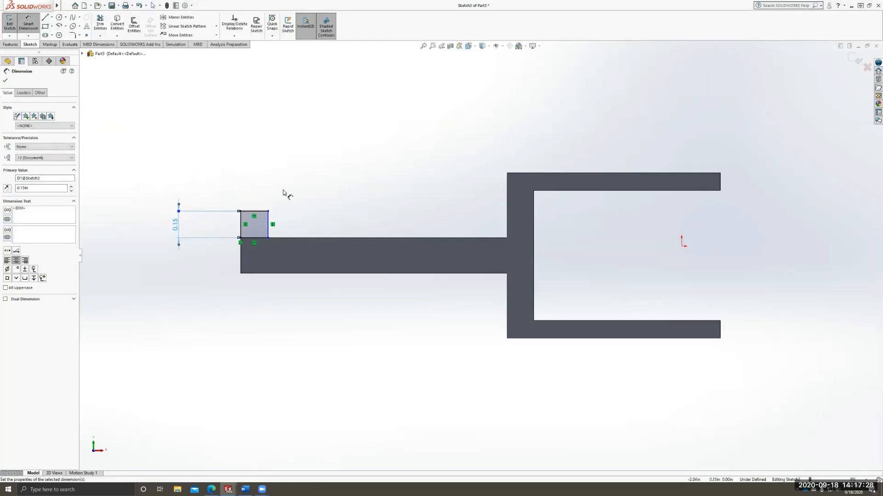
# - Correct the tab rectangle's height dimension to 0.25 in and leave the dimensioning command
pyautogui.doubleClick(175, 225)
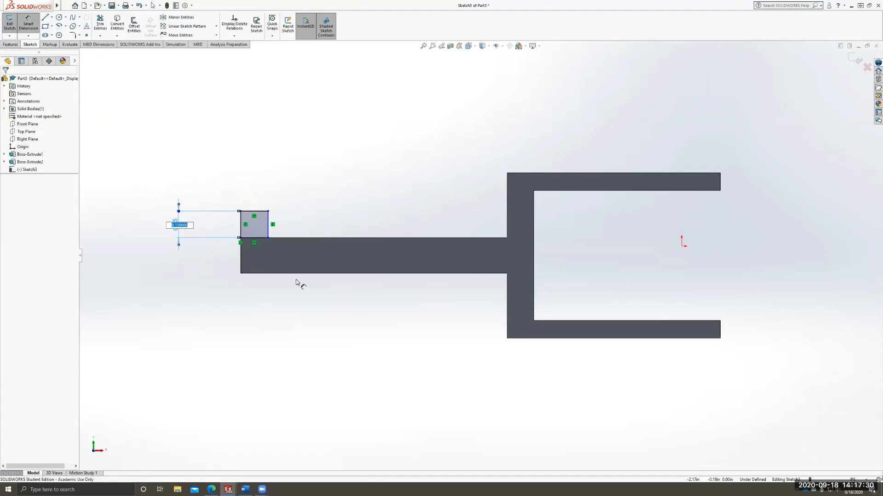
pyautogui.write('.25')
pyautogui.press('Return')
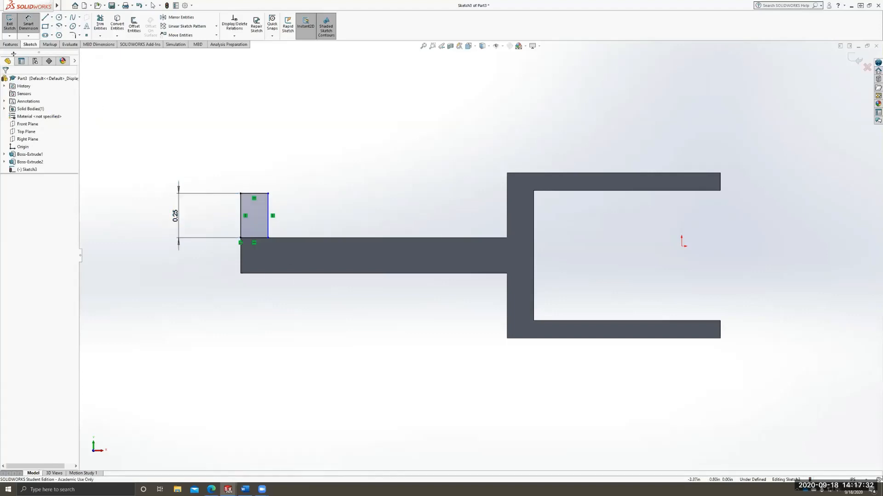
pyautogui.press('Escape')
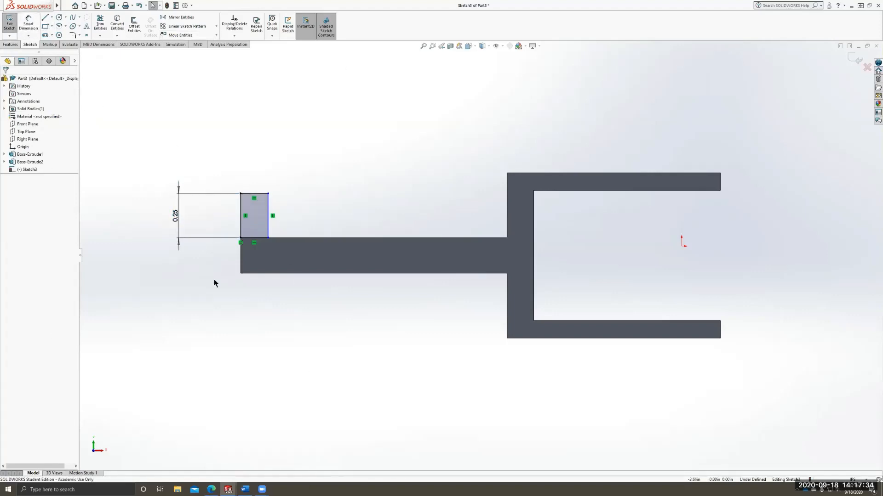
# - Dimension the tab rectangle's upper edge and set its width to 0.15 in
pyautogui.click(32, 27)
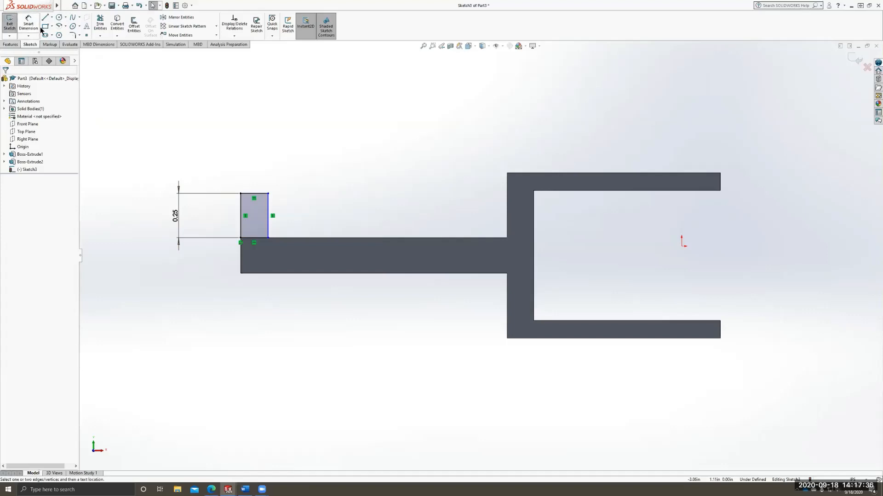
pyautogui.click(258, 193)
pyautogui.click(247, 164)
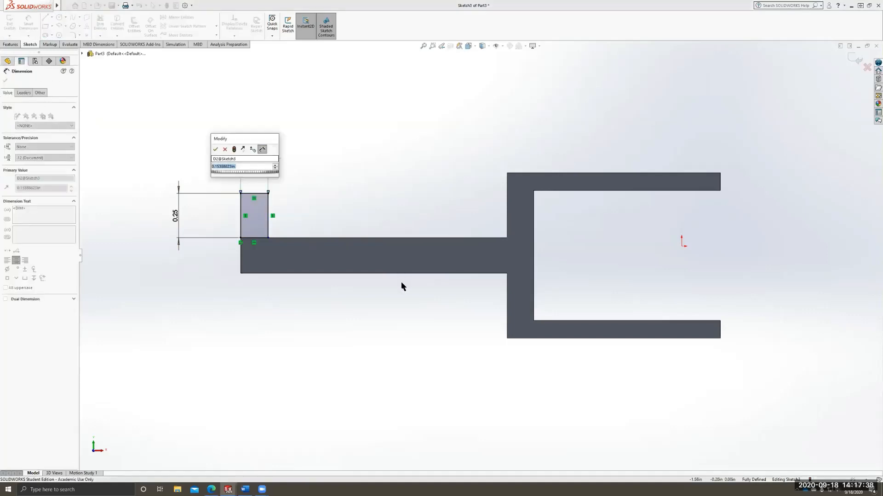
pyautogui.write('0.15')
pyautogui.press('Return')
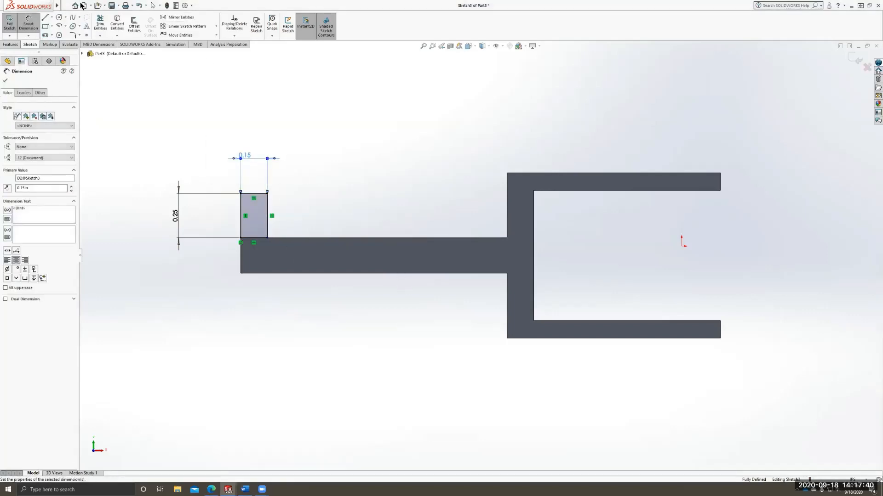
pyautogui.click(8, 82)
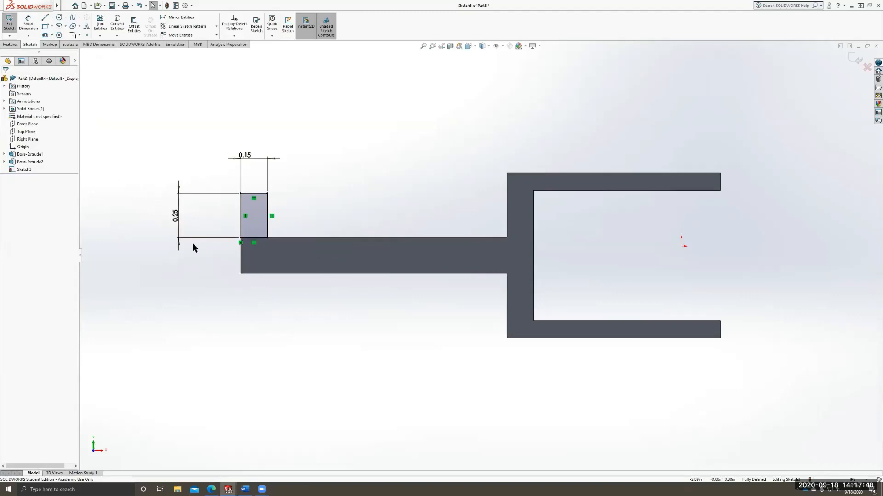
# - Start a boss extrusion of the tab rectangle and reverse its direction so it runs across the arm
pyautogui.moveTo(193, 245); pyautogui.dragTo(268, 282, button='middle')
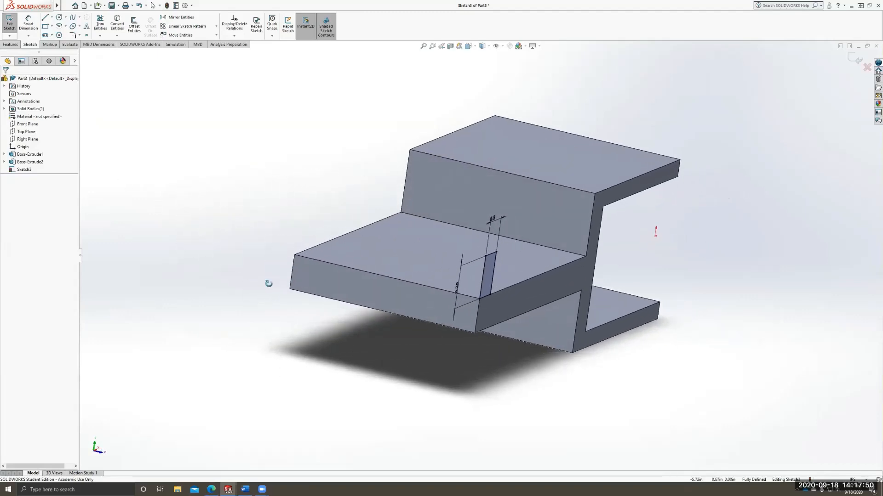
pyautogui.click(18, 45)
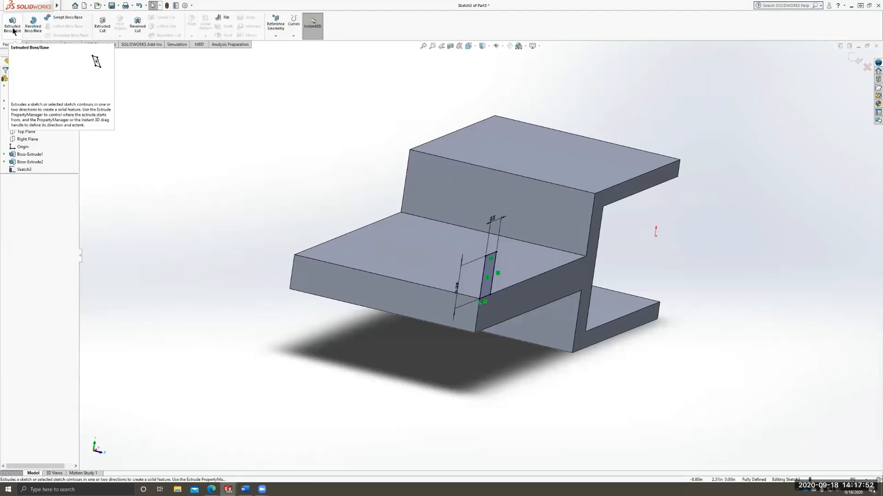
pyautogui.click(12, 23)
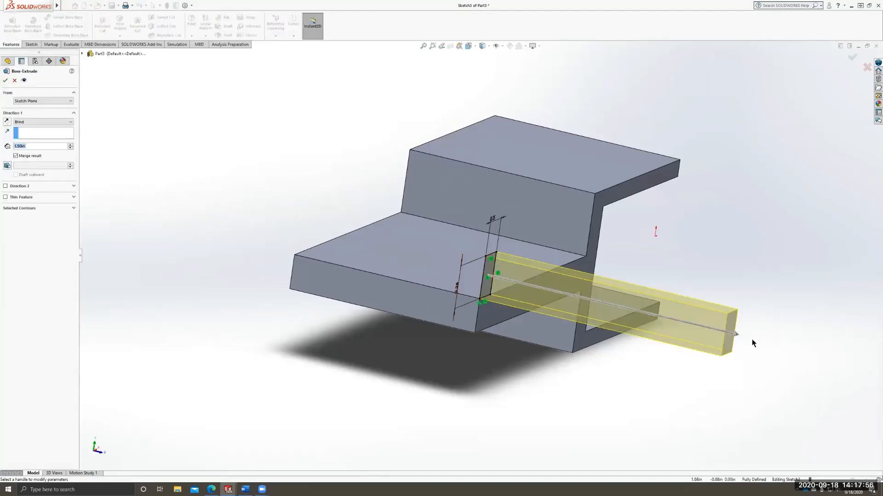
pyautogui.click(7, 122)
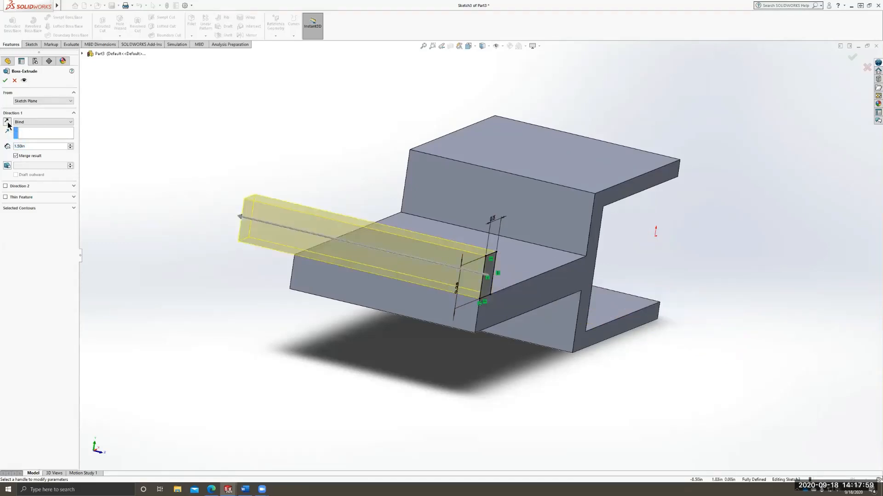
# - Set the extrusion's end condition to Up To Surface, ending at the bracket's opposite side face, and create the tab
pyautogui.click(28, 122)
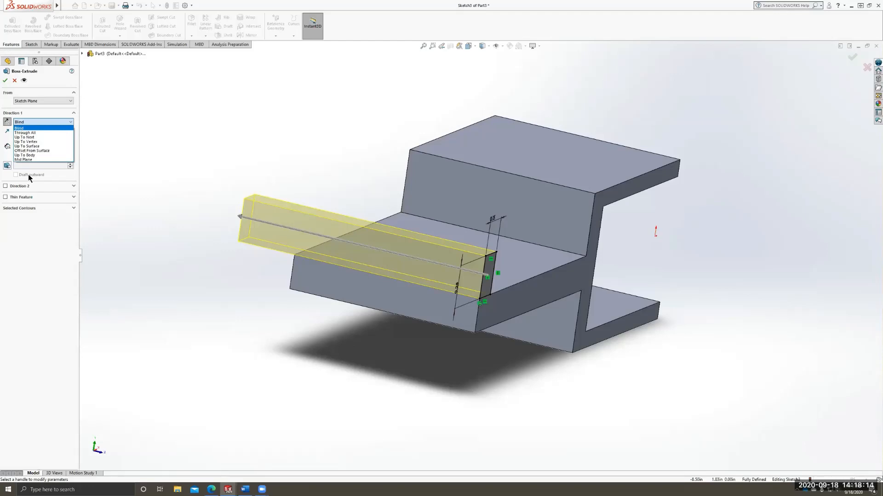
pyautogui.click(46, 246)
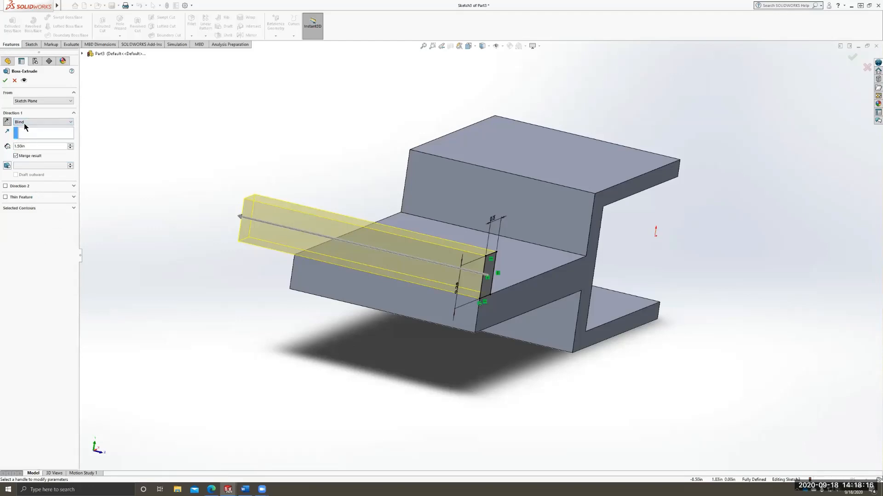
pyautogui.click(25, 122)
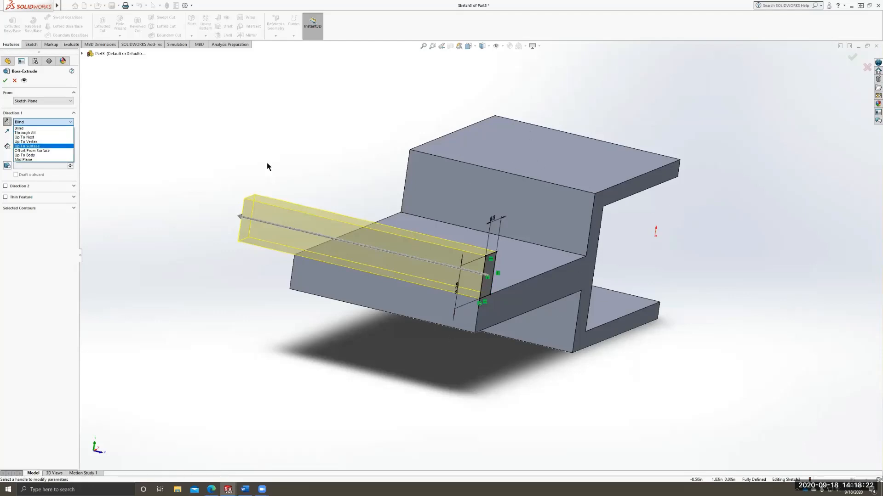
pyautogui.click(46, 147)
pyautogui.moveTo(261, 275); pyautogui.dragTo(340, 331, button='middle')
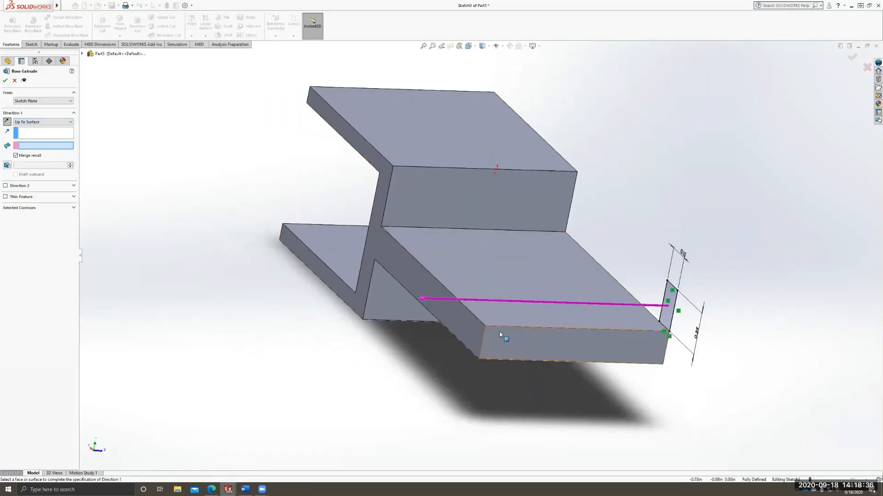
pyautogui.moveTo(322, 311); pyautogui.dragTo(317, 331, button='middle')
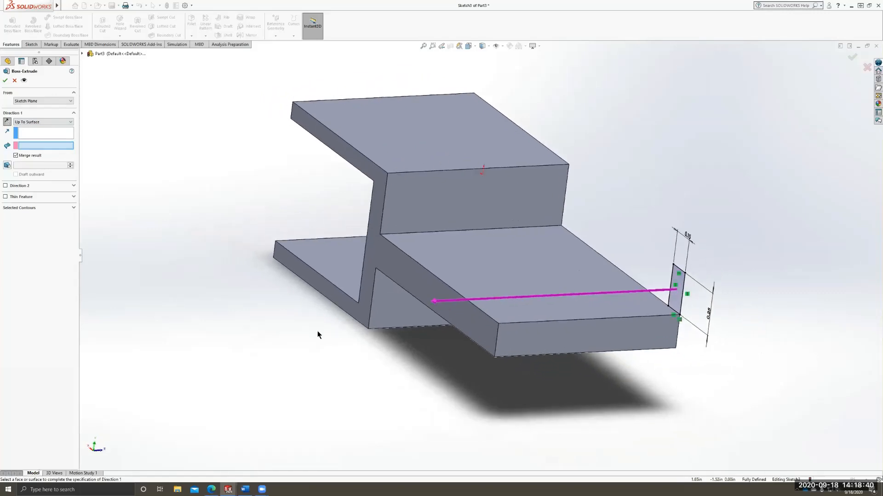
pyautogui.click(416, 282)
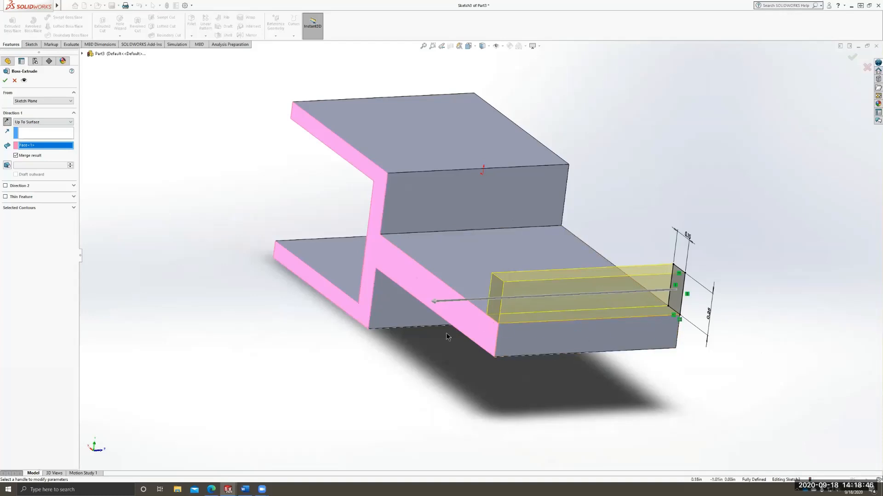
pyautogui.click(5, 81)
# - Examine the bracket and its full-width tab from several angles, finishing in the front view
pyautogui.moveTo(732, 290); pyautogui.dragTo(528, 229, button='middle')
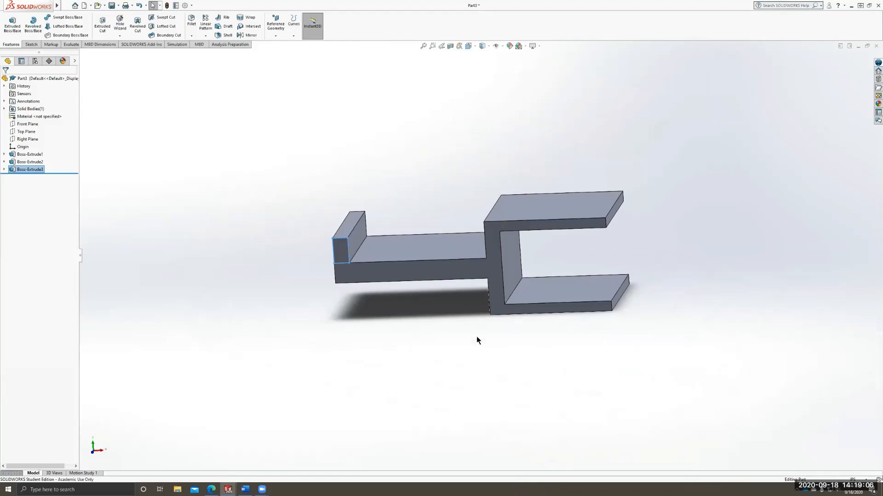
pyautogui.click(498, 338)
pyautogui.moveTo(521, 365); pyautogui.dragTo(539, 343, button='middle')
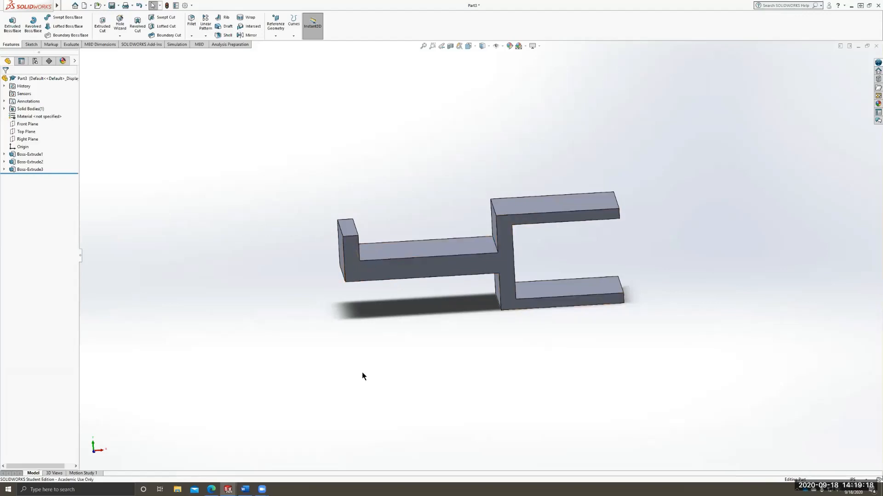
pyautogui.moveTo(500, 321); pyautogui.dragTo(510, 297, button='middle')
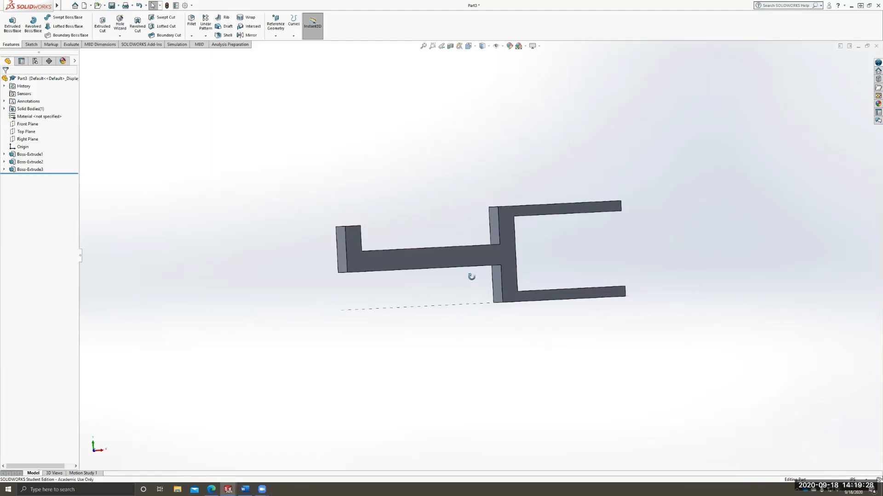
pyautogui.moveTo(471, 277)
pyautogui.mouseDown(button='middle')
pyautogui.moveTo(461, 288)
pyautogui.moveTo(466, 282)
pyautogui.mouseUp(button='middle')
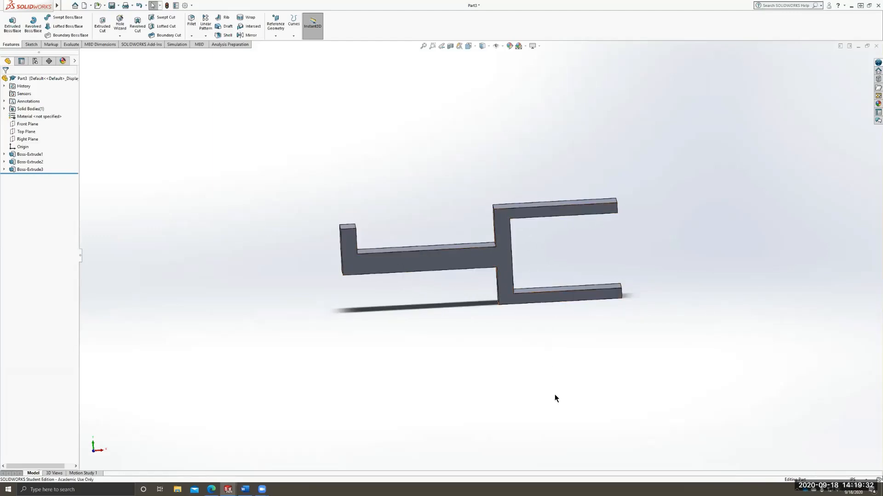
pyautogui.hotkey('ctrl', '1')
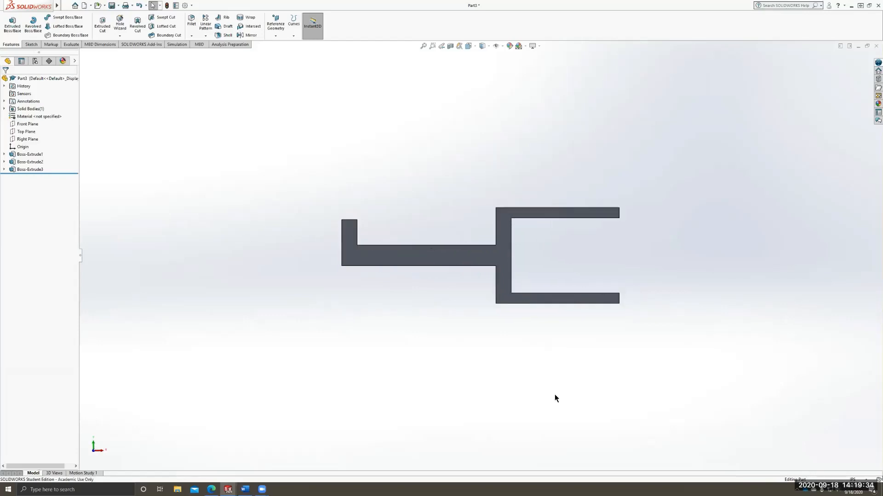
pyautogui.click(29, 42)
pyautogui.click(9, 23)
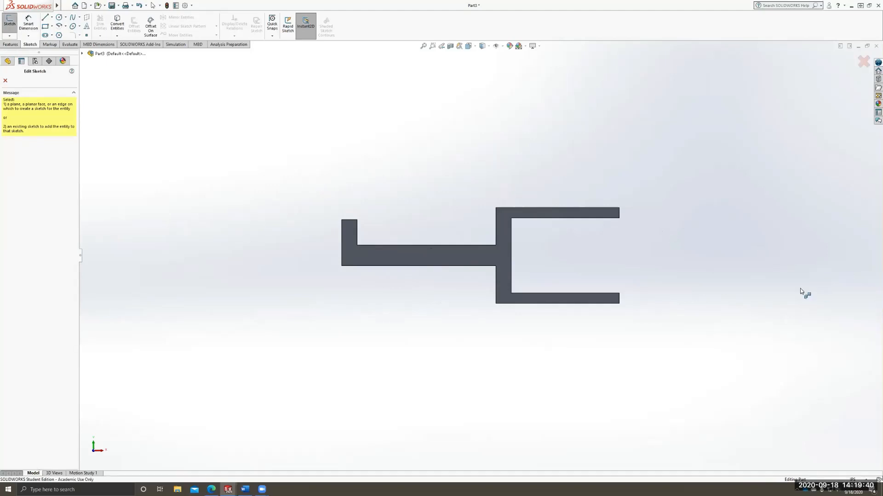
pyautogui.click(10, 28)
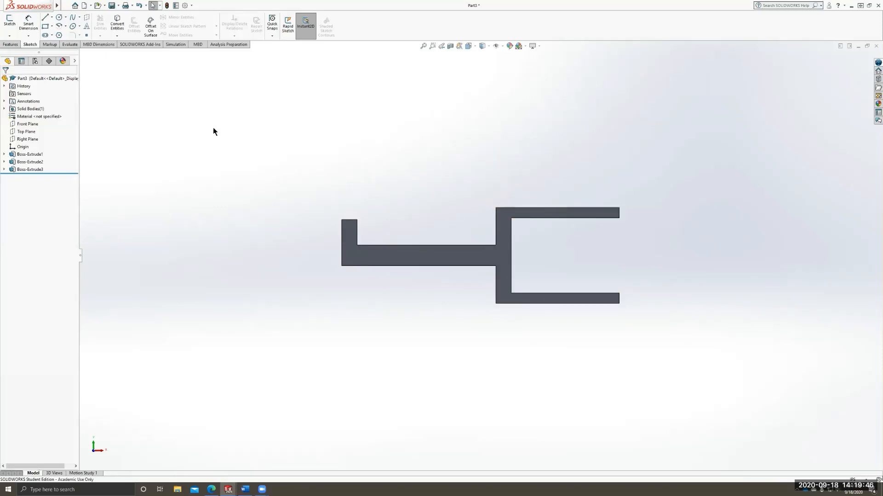
# - Reopen the tab extrusion's sketch for editing, review its profile and dimensions up close, and exit the sketch
pyautogui.moveTo(451, 166); pyautogui.dragTo(481, 195, button='middle')
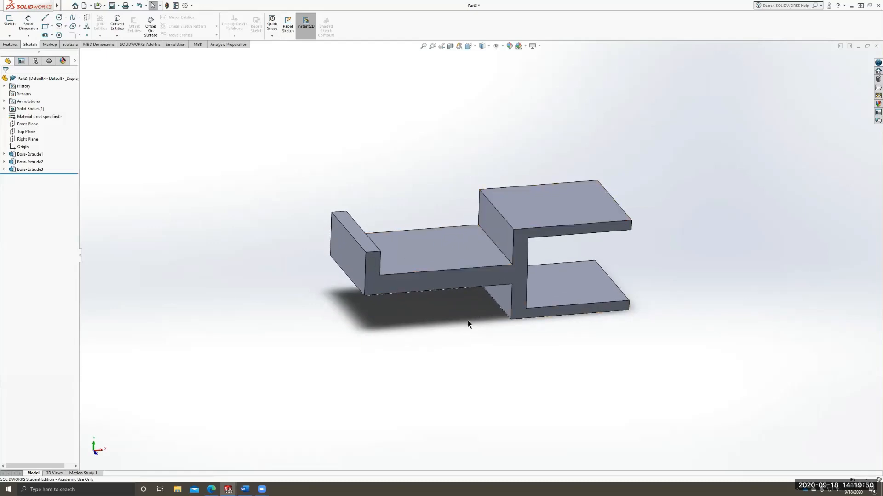
pyautogui.click(4, 169)
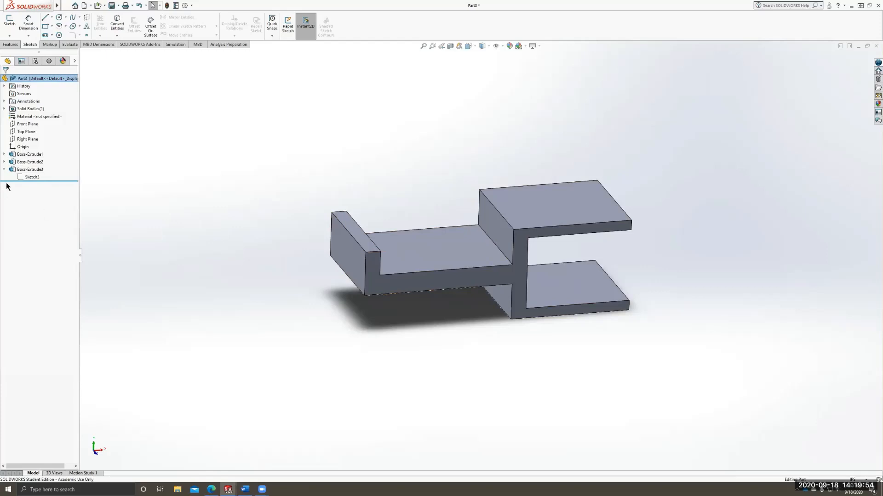
pyautogui.click(32, 177)
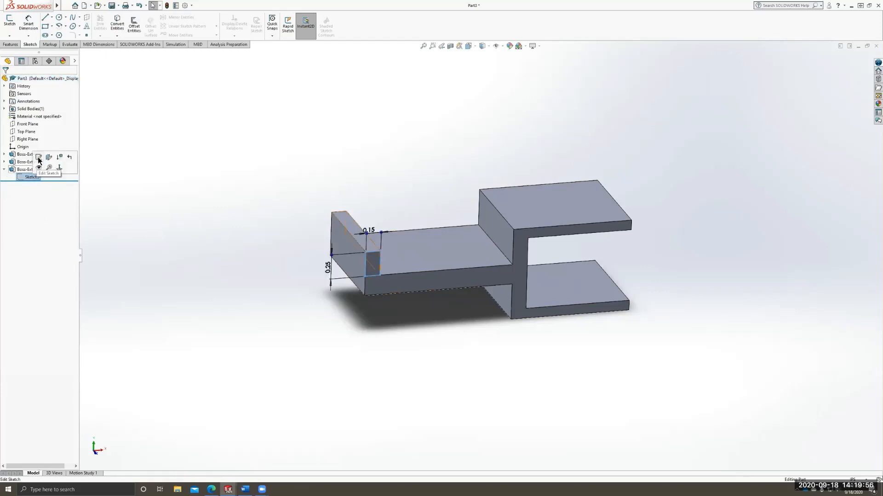
pyautogui.click(39, 159)
pyautogui.scroll(-5, 370, 270)
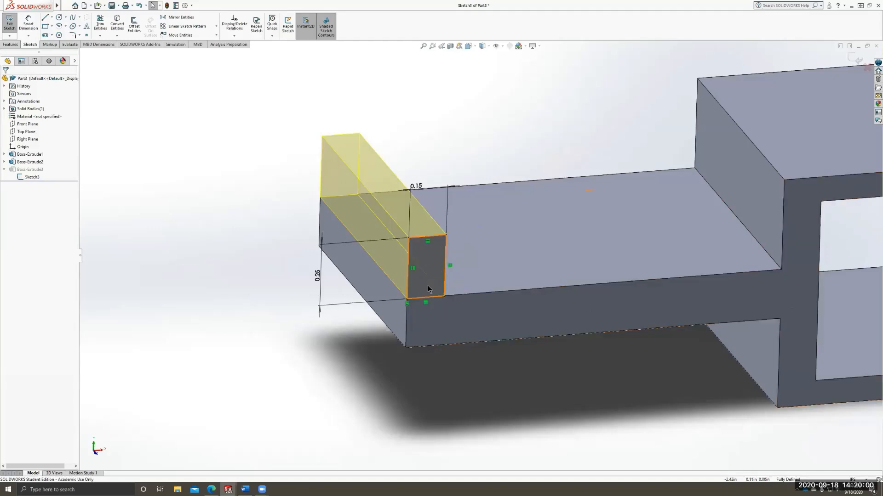
pyautogui.click(14, 45)
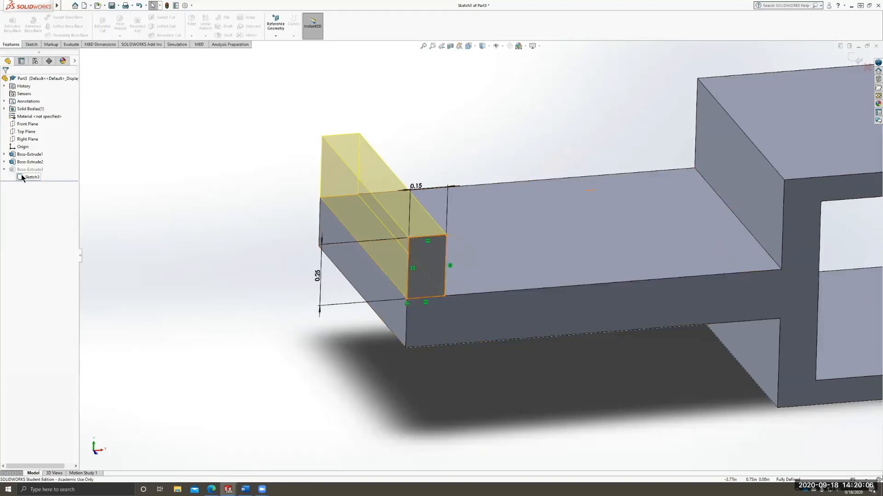
pyautogui.click(27, 44)
pyautogui.click(10, 22)
pyautogui.click(10, 45)
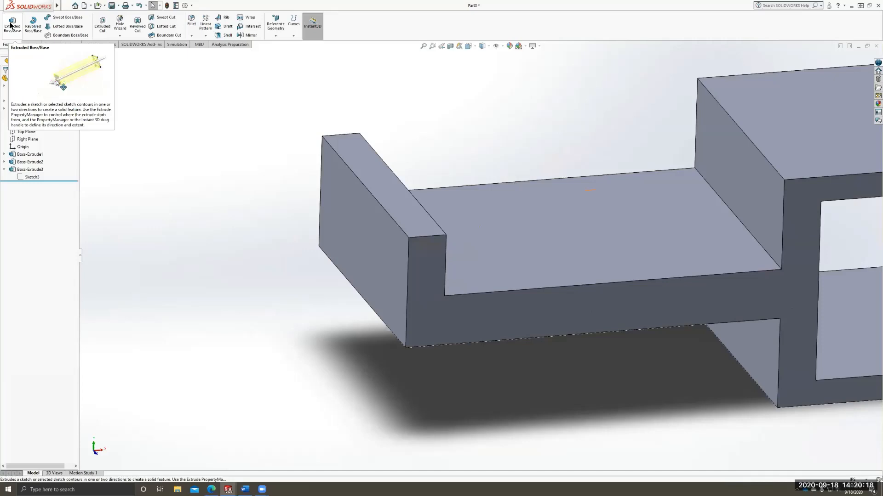
pyautogui.click(5, 3)
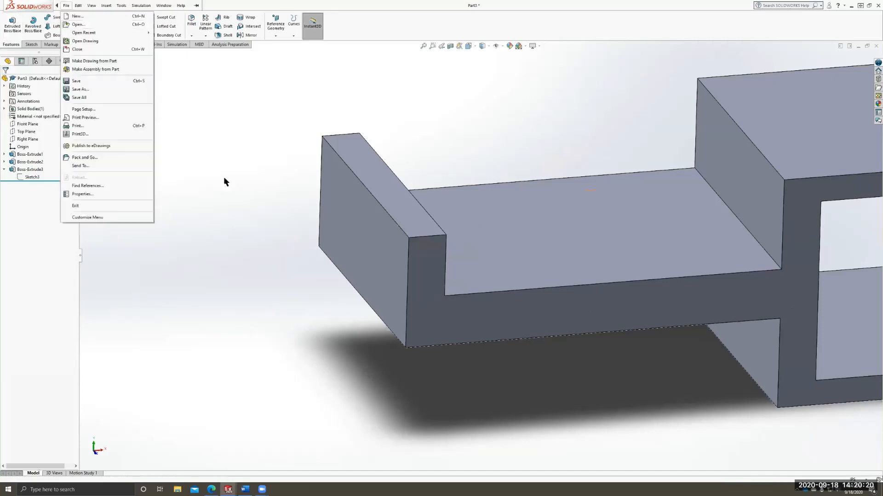
pyautogui.click(267, 259)
pyautogui.moveTo(736, 347); pyautogui.dragTo(713, 317, button='middle')
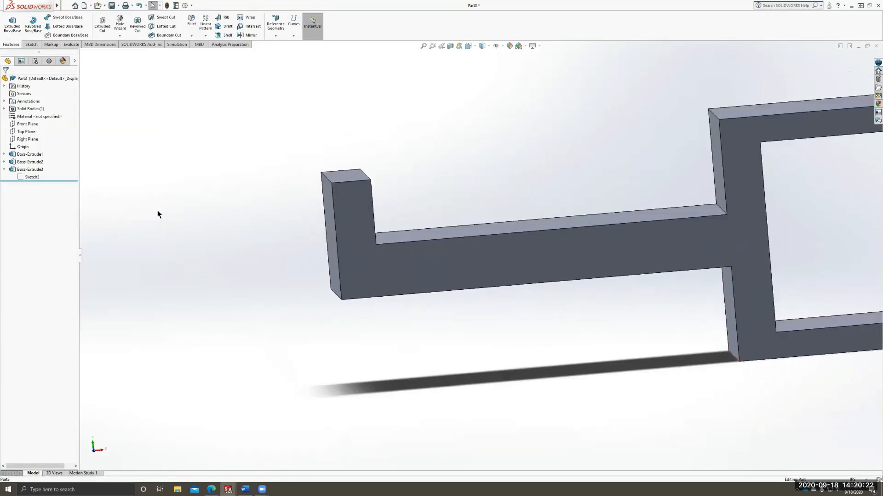
pyautogui.click(5, 170)
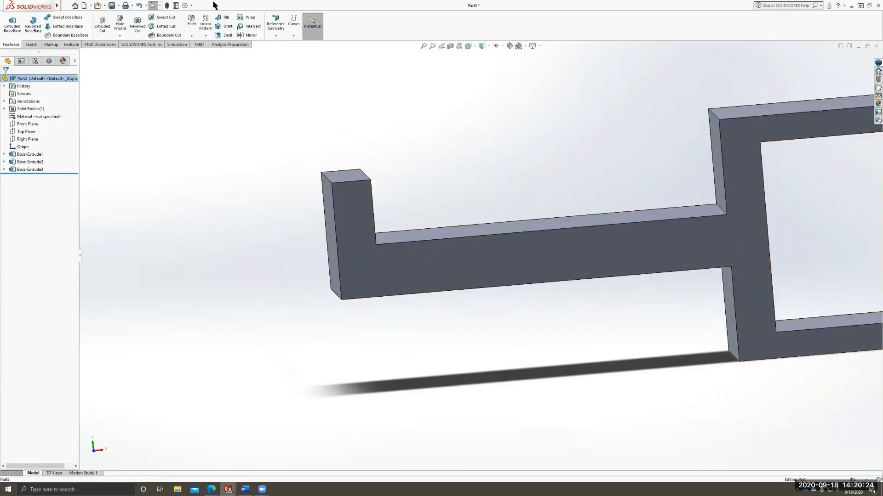
# - Start a new sketch on the bracket's front side face and view it face-on
pyautogui.click(31, 44)
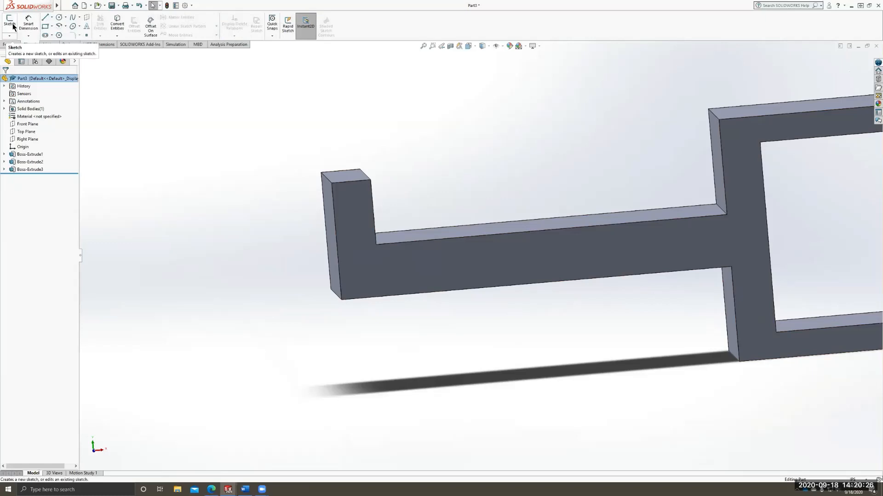
pyautogui.click(12, 28)
pyautogui.scroll(4, 628, 282)
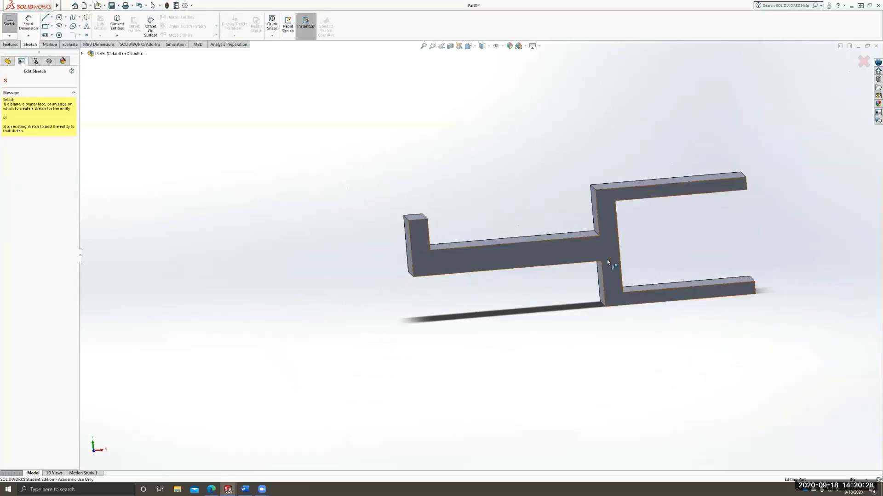
pyautogui.moveTo(604, 287)
pyautogui.mouseDown(button='middle')
pyautogui.moveTo(576, 274)
pyautogui.moveTo(587, 306)
pyautogui.mouseUp(button='middle')
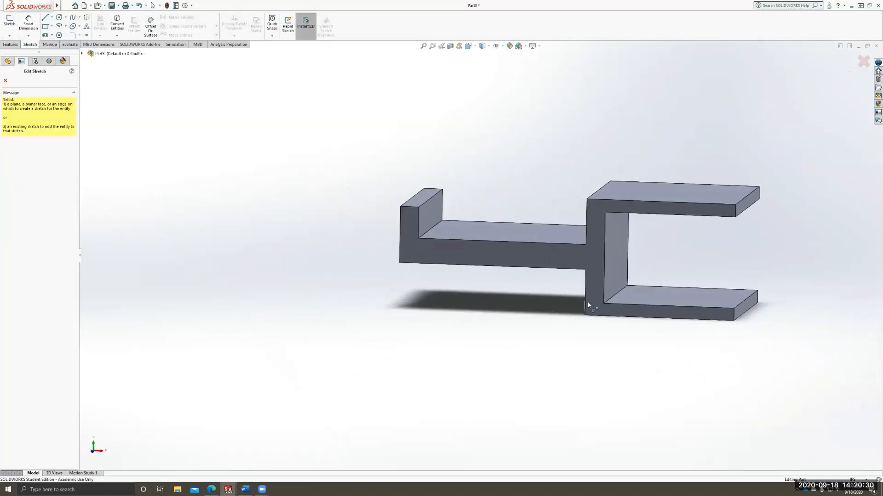
pyautogui.click(569, 261)
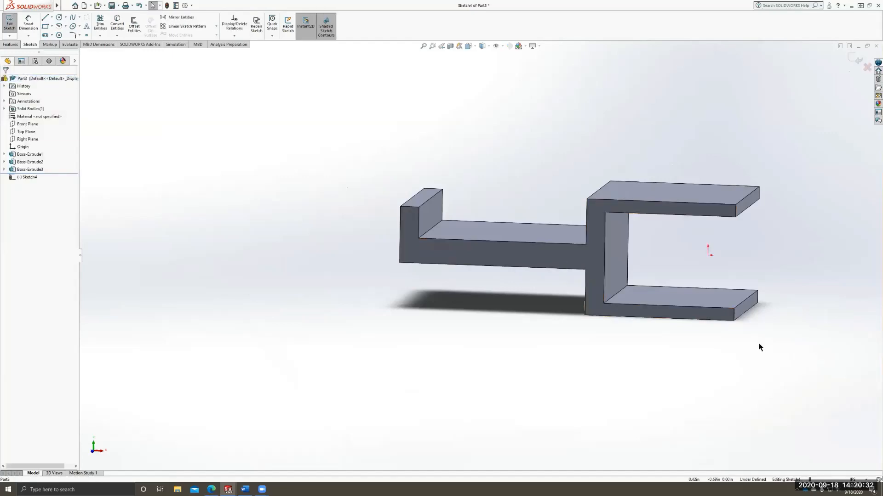
pyautogui.hotkey('ctrl', '8')
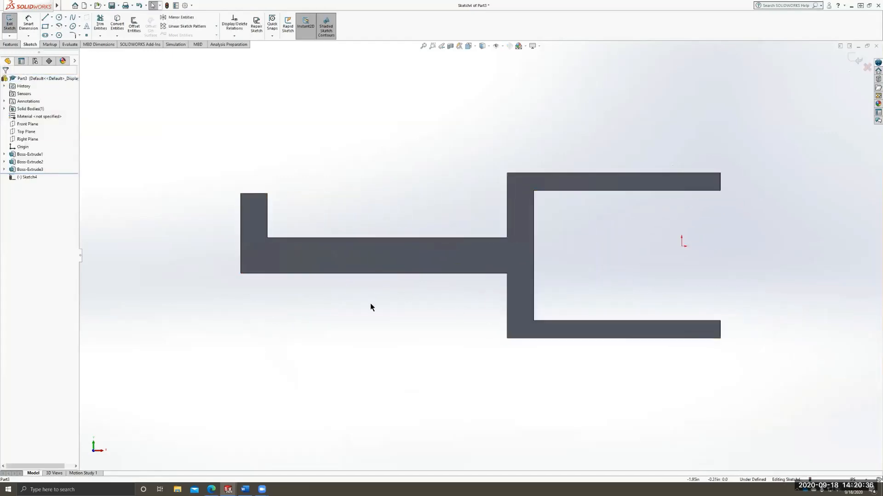
# - Sketch a diagonal line from the midpoint of the arm's lower edge to the C-section's lower outer corner, and undo the stray arc
pyautogui.click(45, 17)
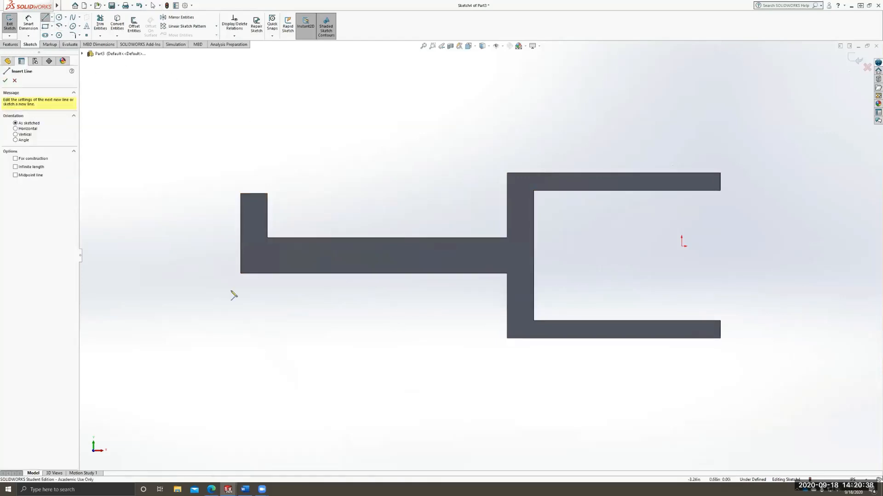
pyautogui.click(373, 274)
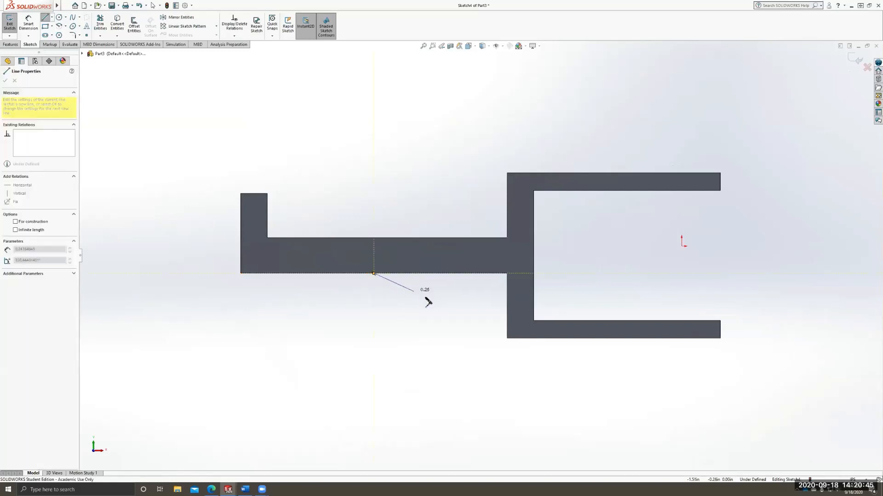
pyautogui.click(508, 339)
pyautogui.click(507, 339)
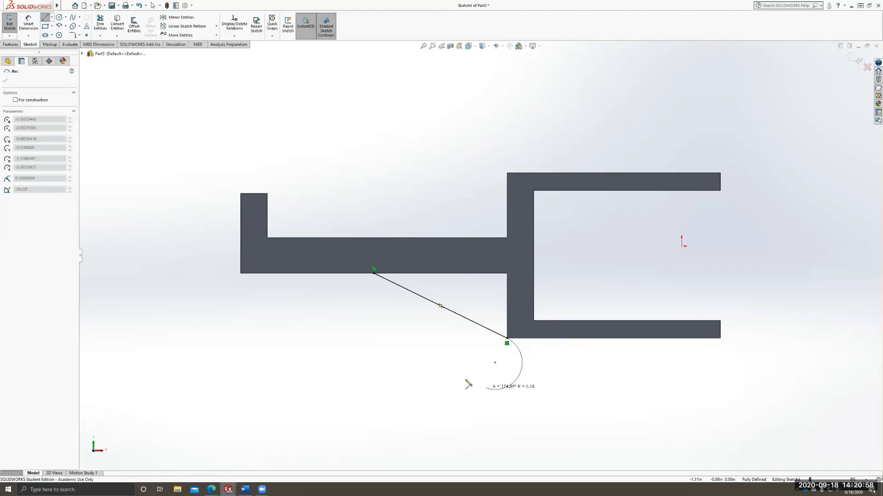
pyautogui.click(573, 354)
pyautogui.hotkey('ctrl', 'z')
pyautogui.moveTo(28, 7)
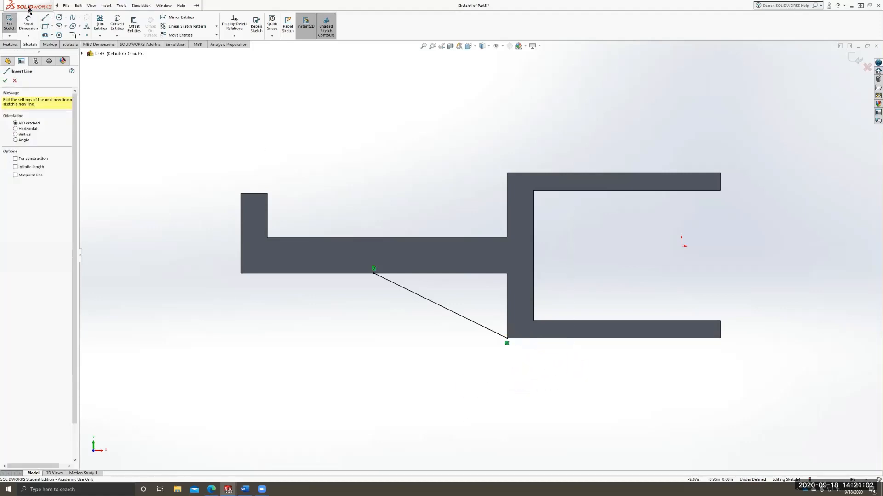
# - Sketch a second line parallel to the diagonal and close the thin brace profile along the C-section's back edge and the arm's underside
pyautogui.click(507, 338)
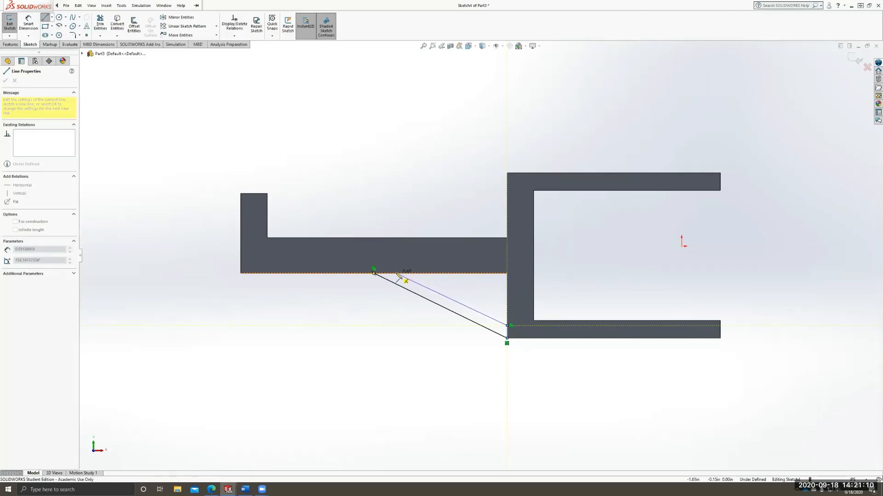
pyautogui.click(396, 274)
pyautogui.click(374, 274)
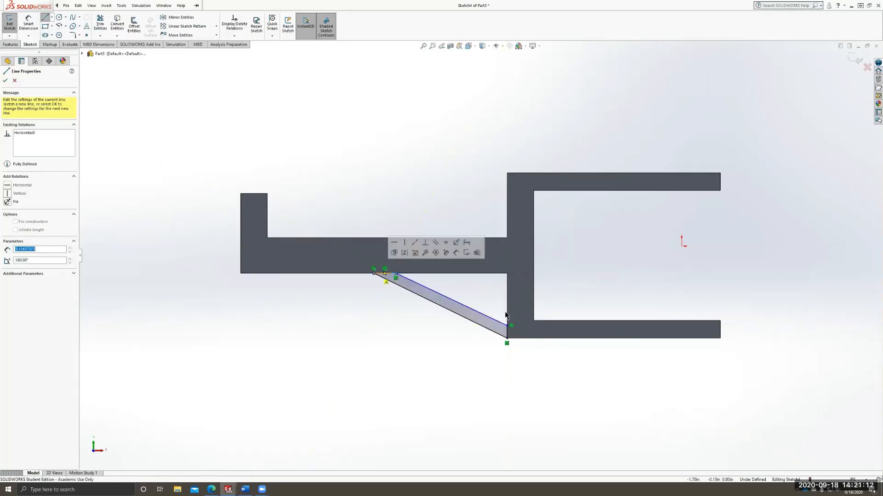
pyautogui.scroll(-3, 417, 342)
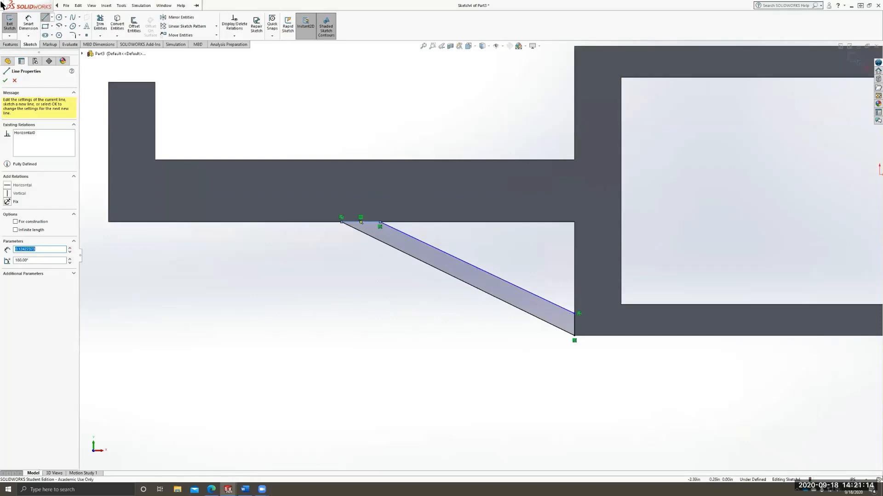
# - Delete all the brace lines from the sketch
pyautogui.click(28, 23)
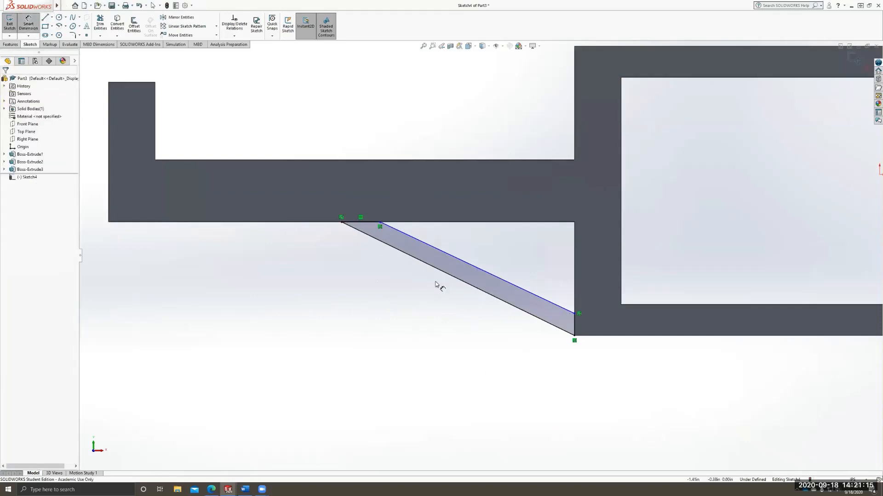
pyautogui.click(51, 26)
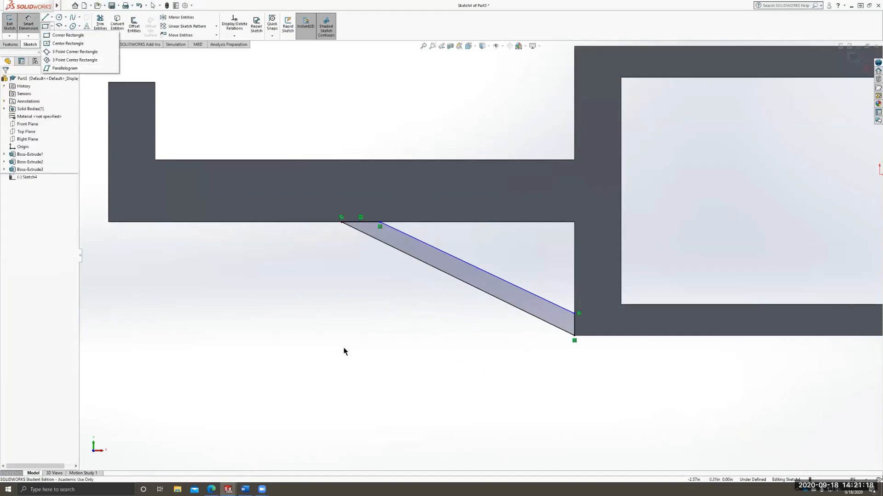
pyautogui.press('Escape')
pyautogui.press('Escape')
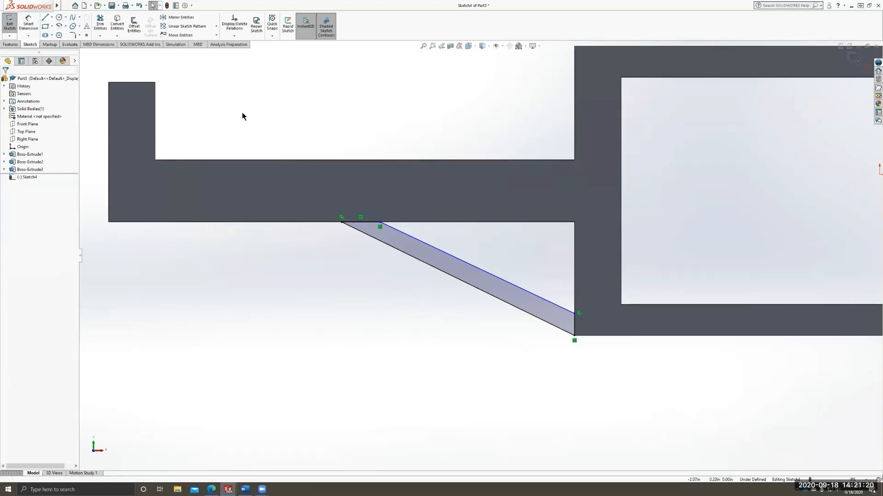
pyautogui.moveTo(287, 169)
pyautogui.mouseDown()
pyautogui.moveTo(666, 435)
pyautogui.moveTo(658, 433)
pyautogui.mouseUp()
pyautogui.press('Delete')
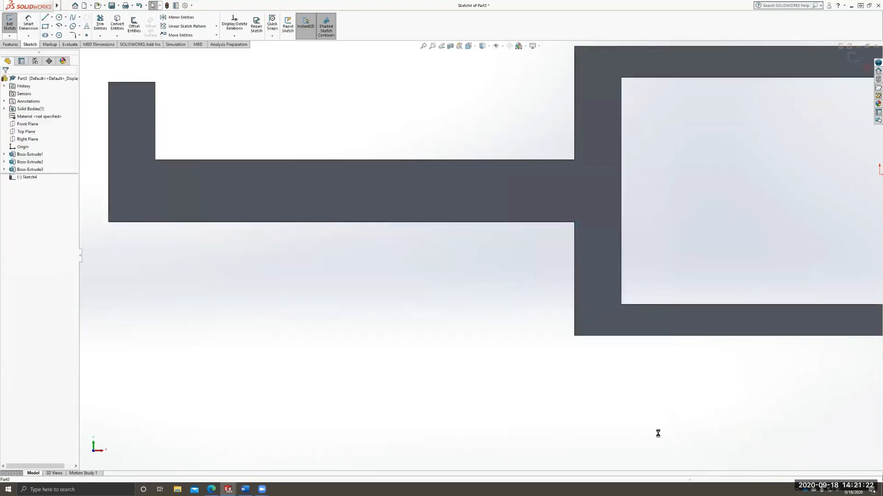
# - Sketch a parallelogram about 0.09 in tall from the C-section's lower outer corner to the arm's underside, spanning about 0.75 in horizontally
pyautogui.click(52, 26)
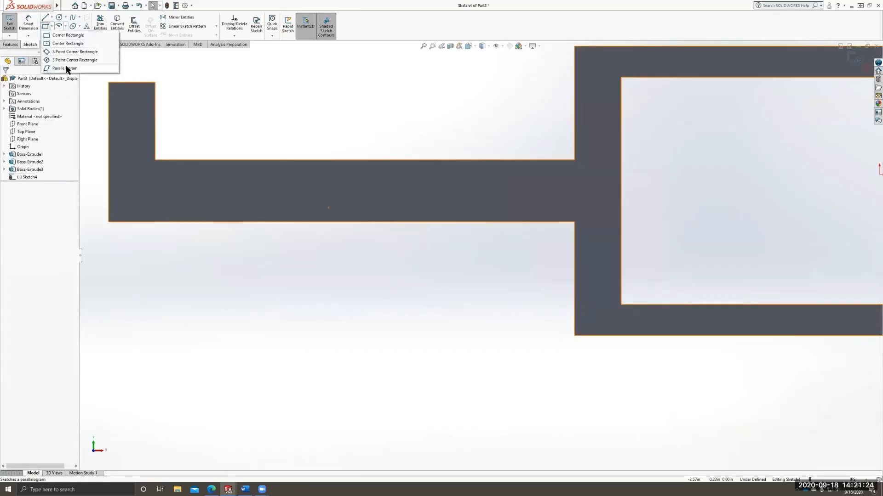
pyautogui.click(60, 68)
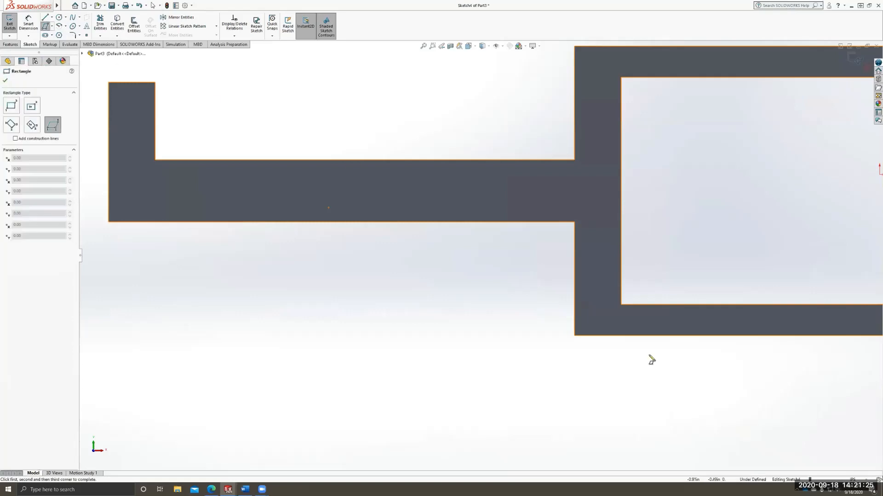
pyautogui.click(574, 336)
pyautogui.click(575, 307)
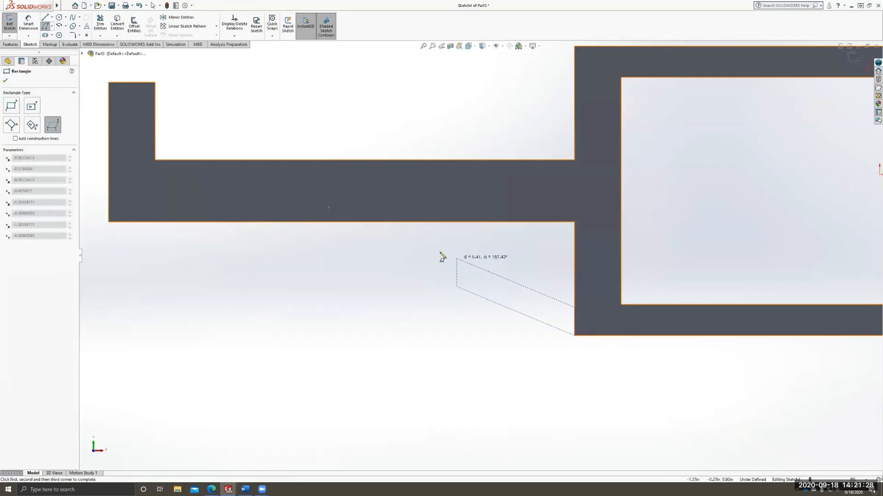
pyautogui.click(342, 195)
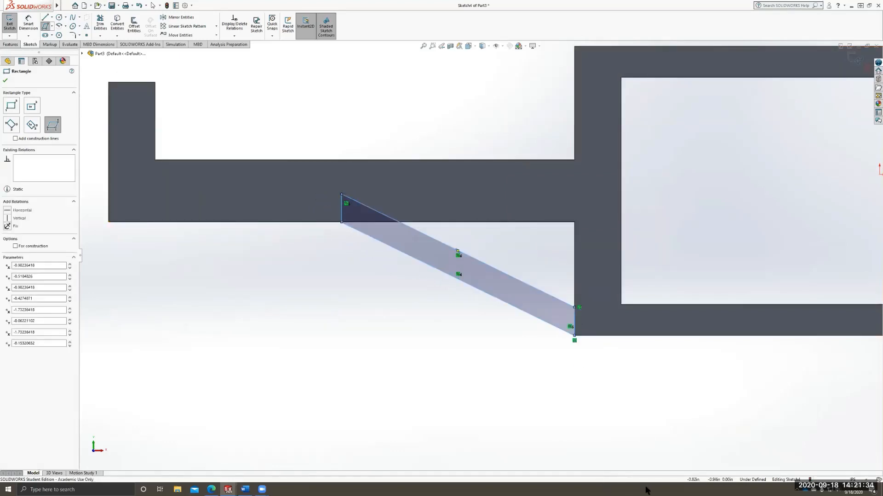
pyautogui.scroll(-3, 349, 203)
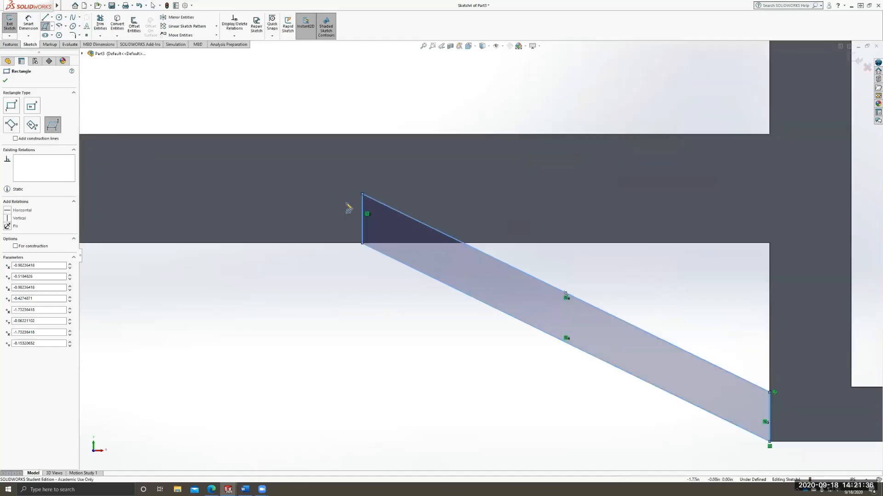
pyautogui.scroll(1, 423, 268)
pyautogui.scroll(1, 840, 361)
pyautogui.scroll(-2, 828, 356)
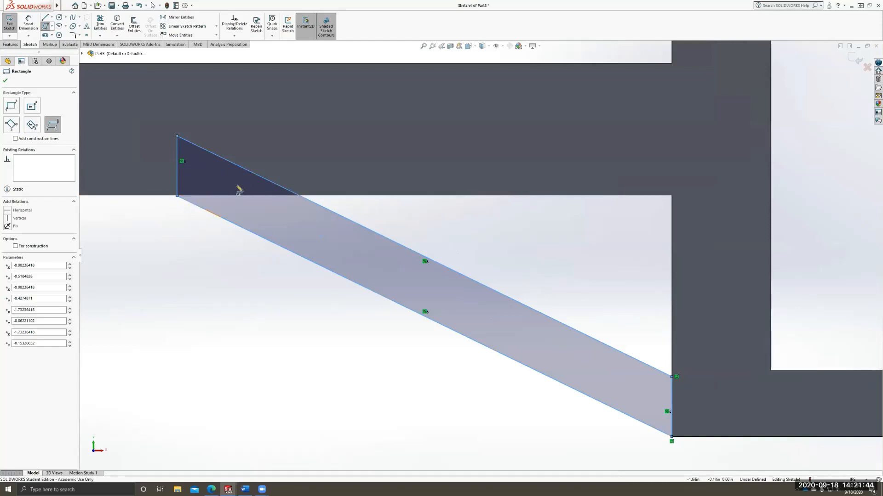
pyautogui.click(5, 81)
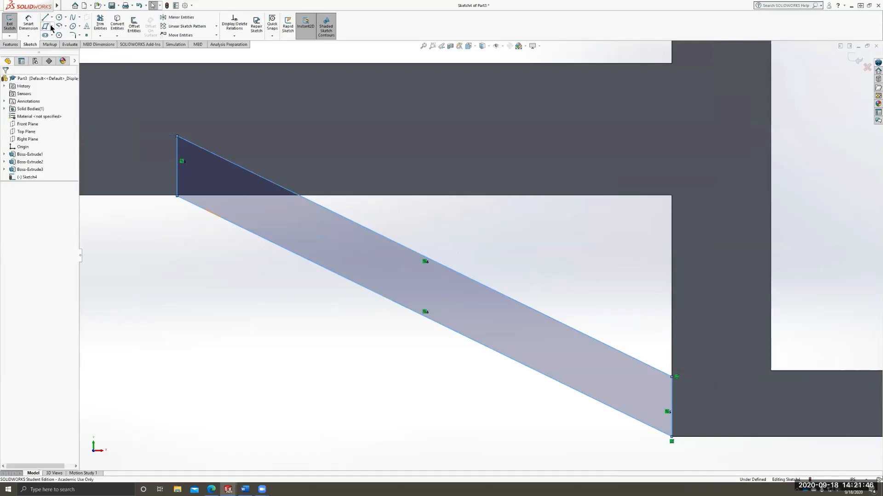
# - Draw a line across the parallelogram along the arm's underside and trim away the portion overlapping the arm
pyautogui.click(44, 17)
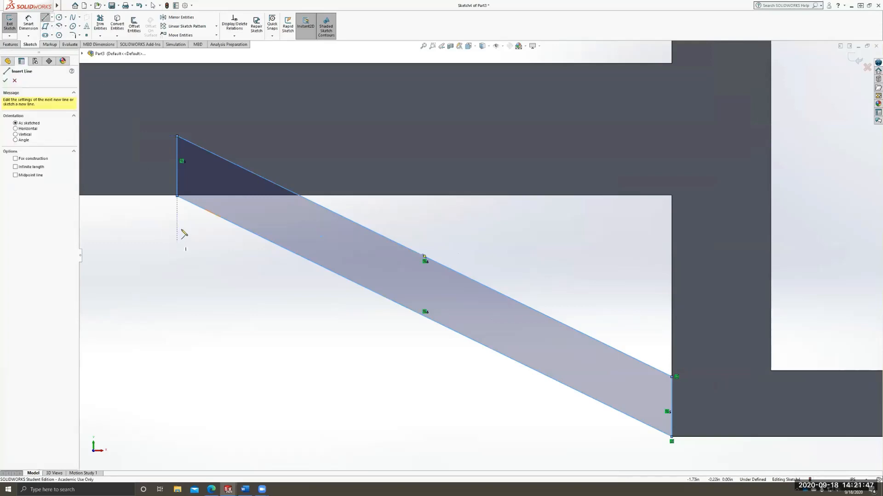
pyautogui.click(177, 197)
pyautogui.click(299, 196)
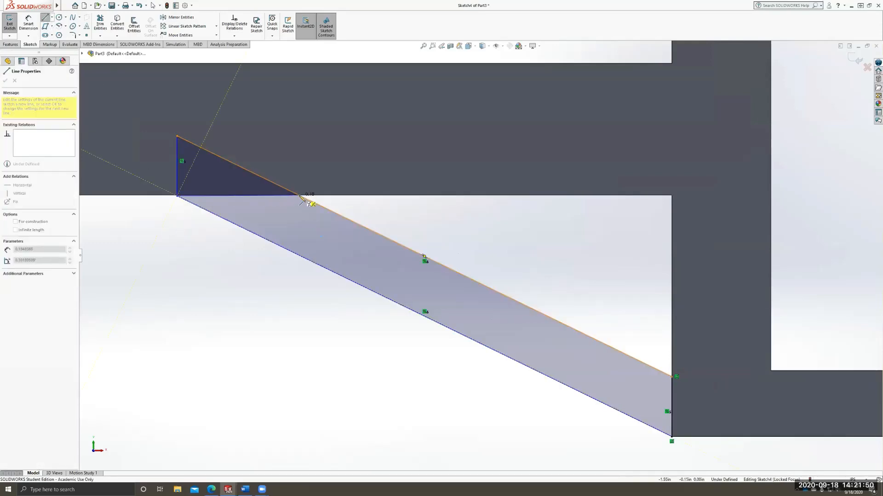
pyautogui.click(300, 196)
pyautogui.press('Escape')
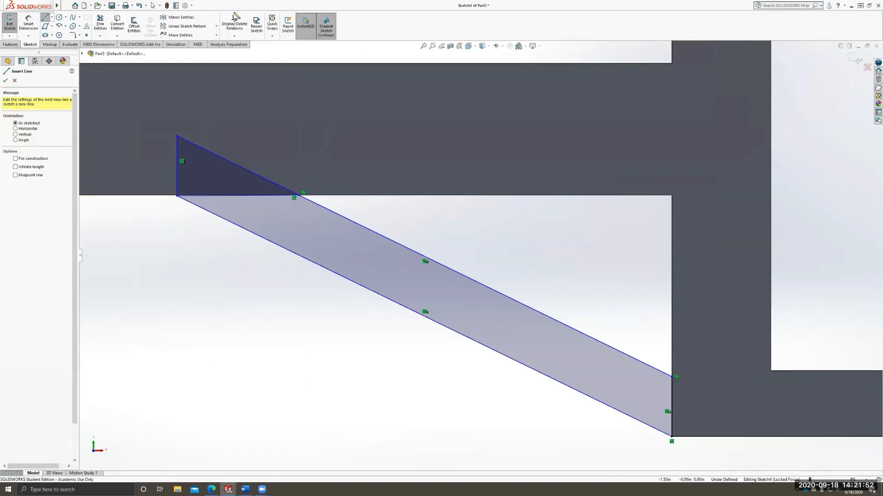
pyautogui.click(99, 27)
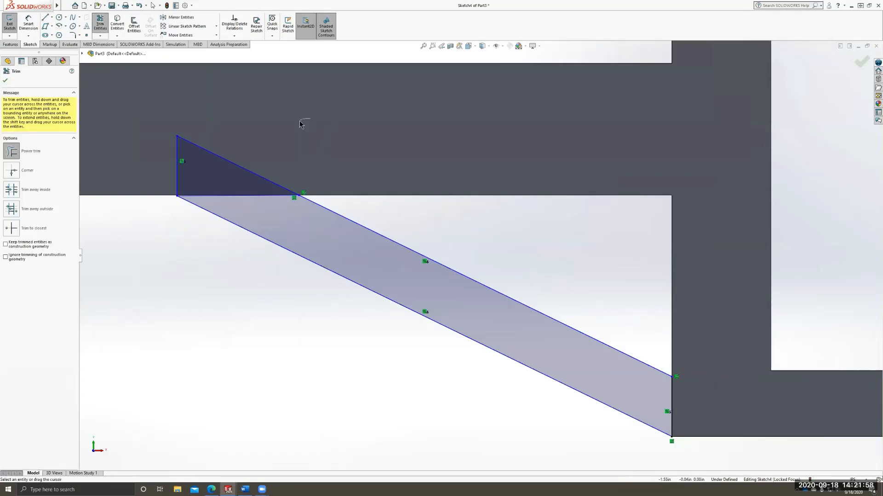
pyautogui.moveTo(289, 132)
pyautogui.mouseDown()
pyautogui.moveTo(142, 164)
pyautogui.moveTo(314, 82)
pyautogui.mouseUp()
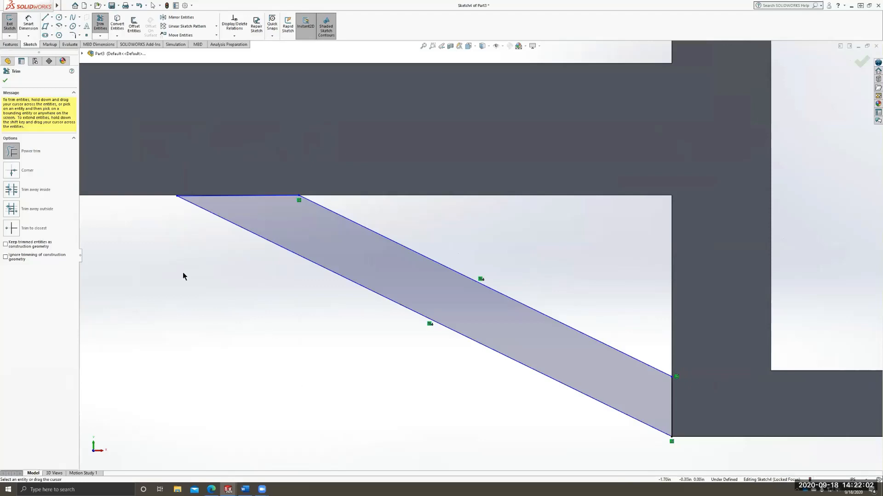
# - Make the brace profile's loose upper corner coincident with the underside edge of the arm
pyautogui.scroll(-3, 145, 225)
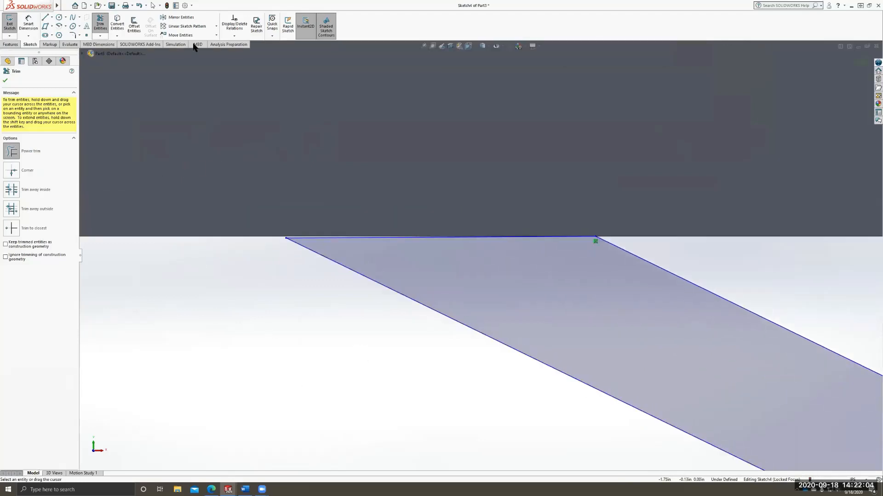
pyautogui.click(234, 35)
pyautogui.click(245, 51)
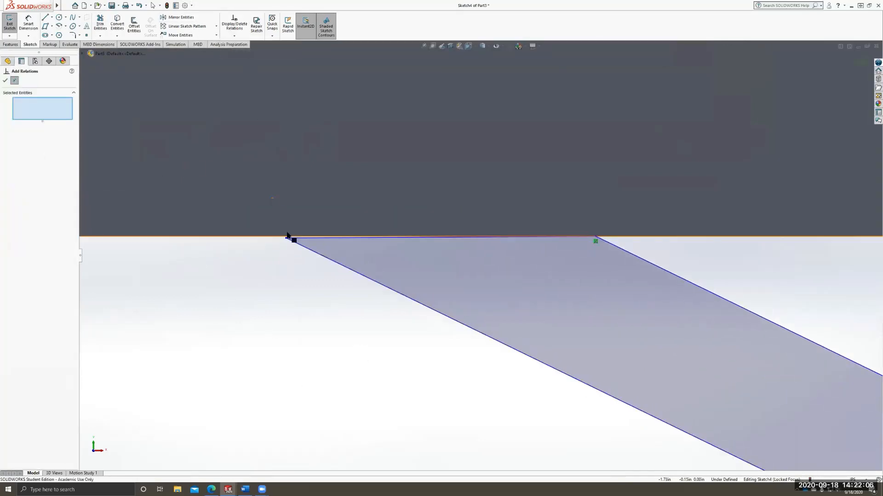
pyautogui.click(286, 237)
pyautogui.click(278, 237)
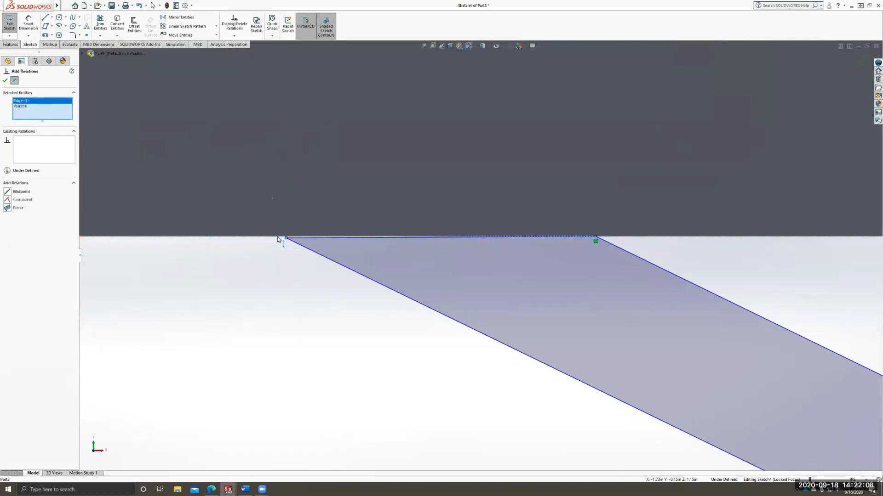
pyautogui.click(9, 200)
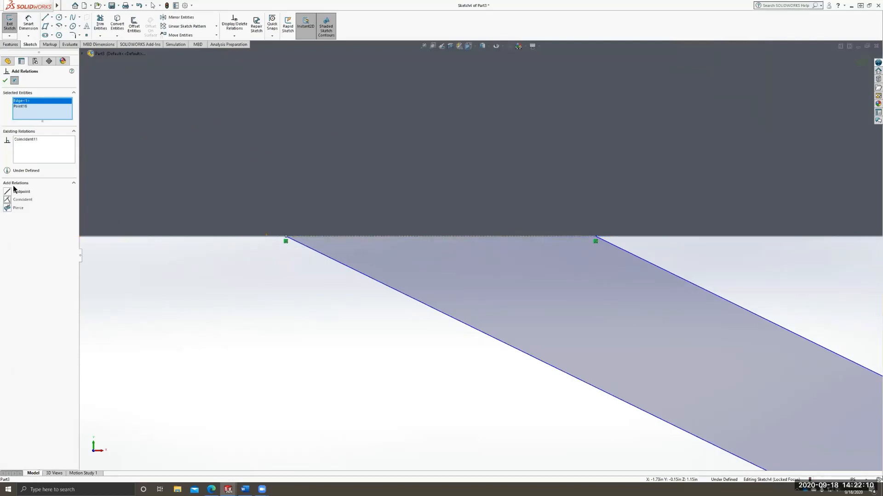
pyautogui.click(5, 80)
pyautogui.scroll(5, 654, 335)
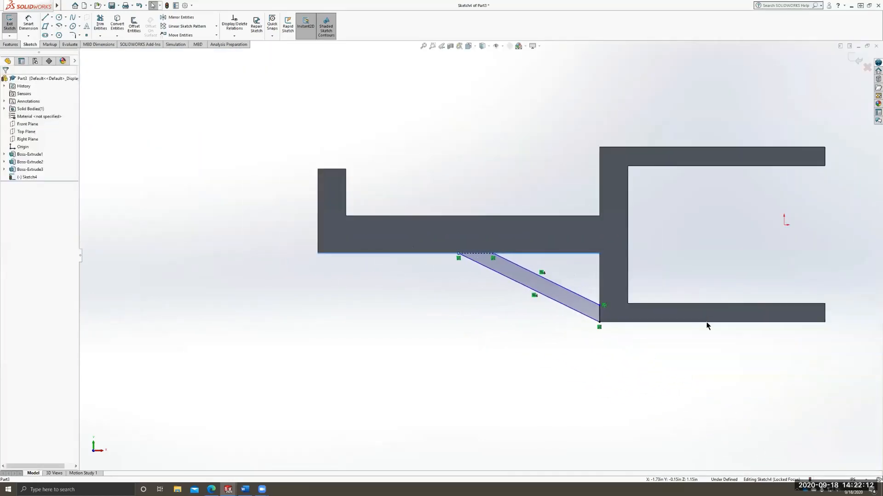
# - Extrude the brace profile in the reversed direction up to the bracket's opposite side face, merged with the body
pyautogui.scroll(-4, 707, 324)
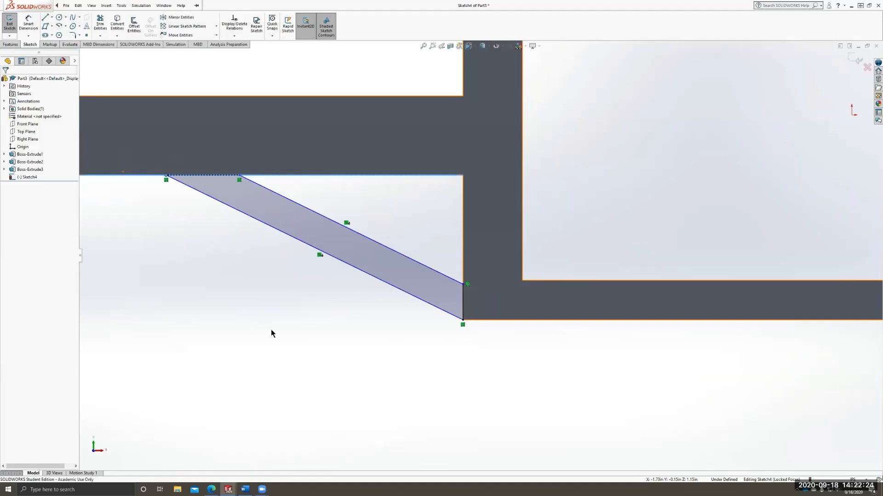
pyautogui.scroll(3, 412, 227)
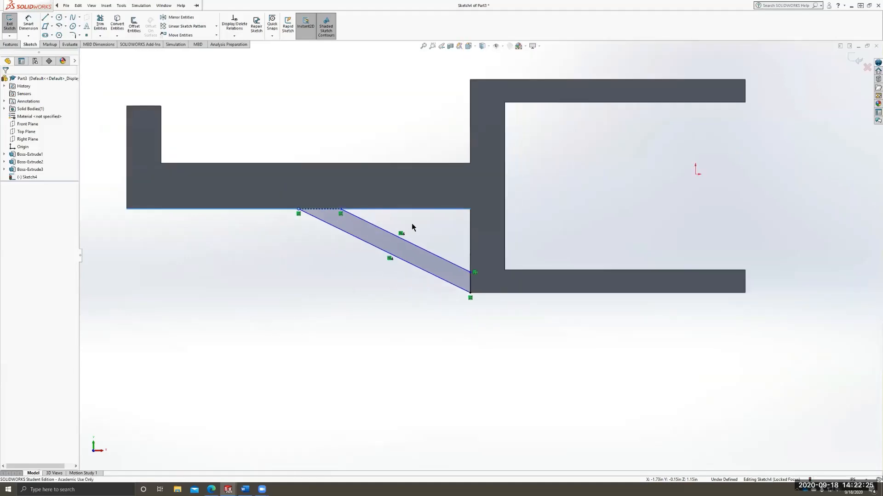
pyautogui.click(12, 46)
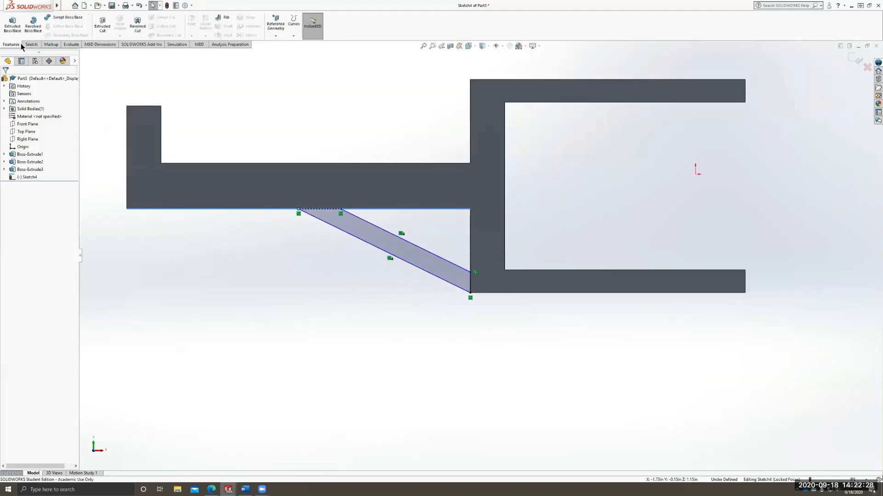
pyautogui.click(21, 29)
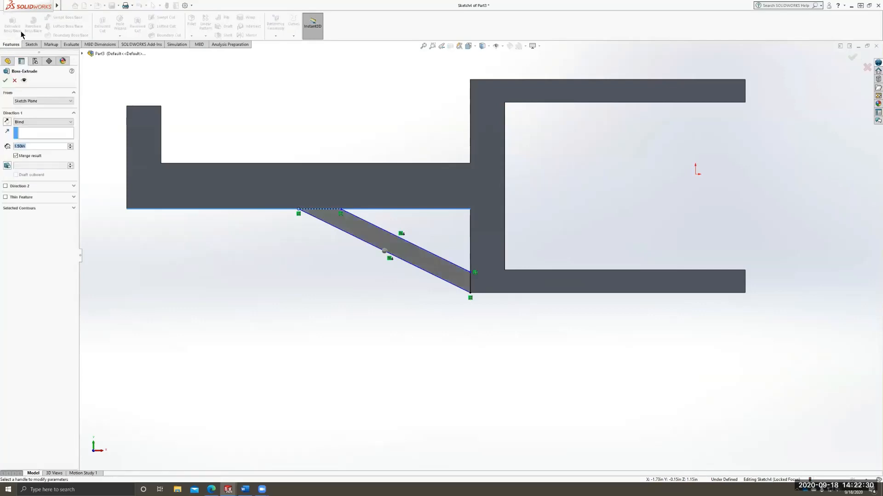
pyautogui.moveTo(216, 224); pyautogui.dragTo(531, 367, button='middle')
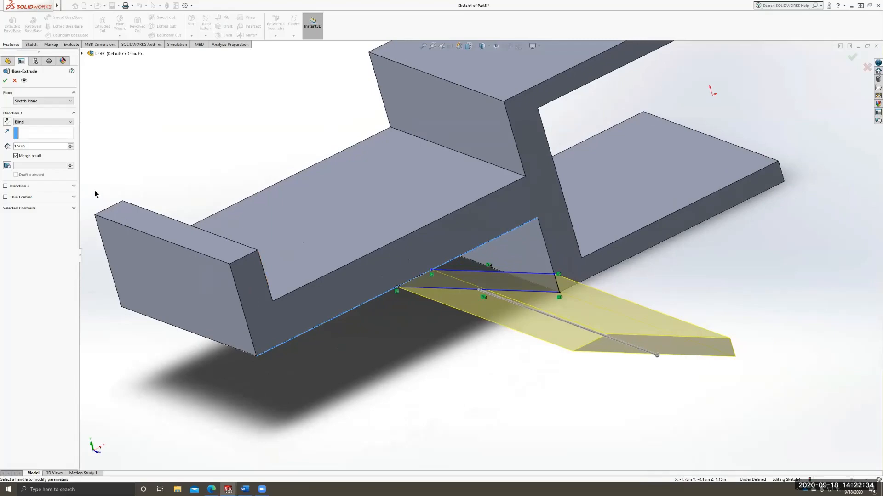
pyautogui.click(7, 122)
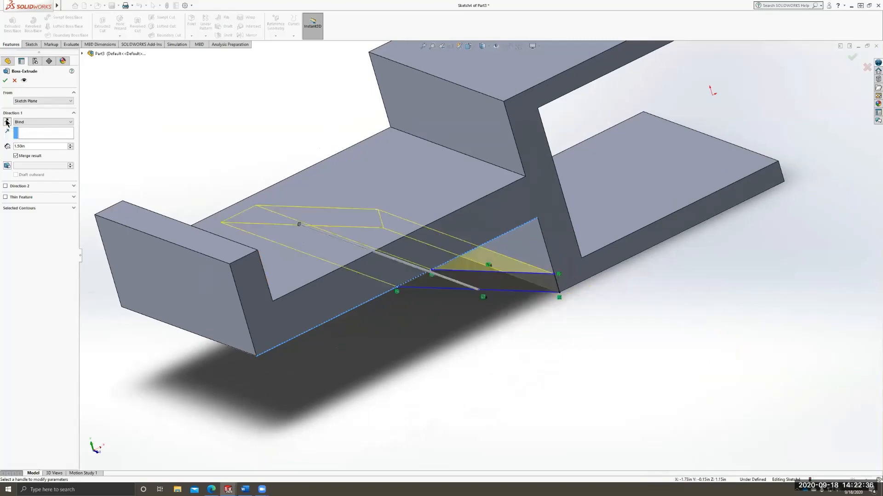
pyautogui.moveTo(303, 226); pyautogui.dragTo(223, 301, button='middle')
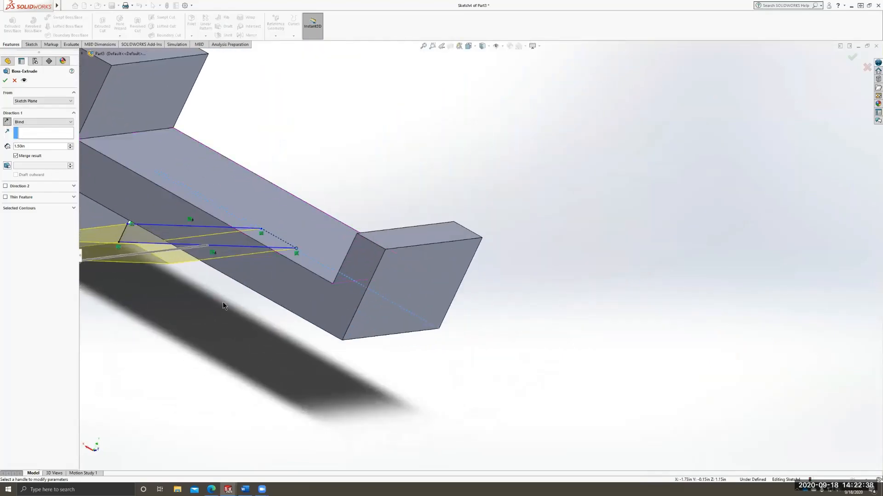
pyautogui.scroll(4, 222, 301)
pyautogui.moveTo(266, 248); pyautogui.dragTo(221, 260, button='middle')
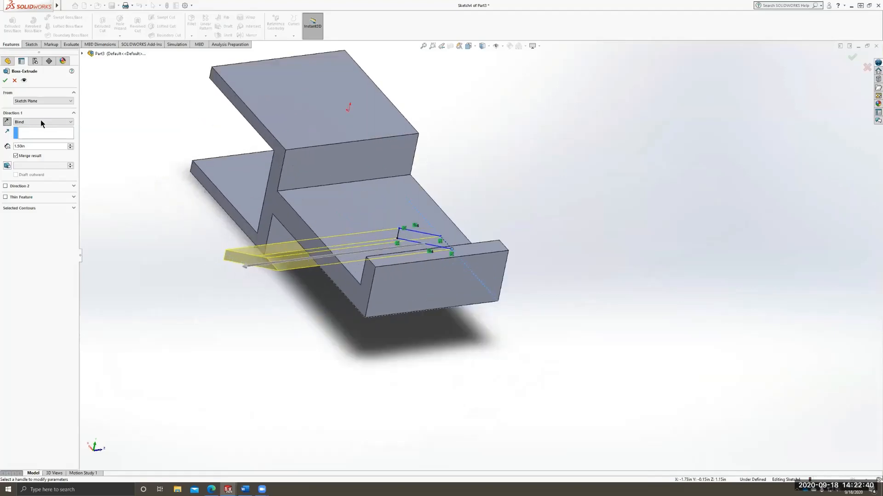
pyautogui.click(34, 122)
pyautogui.click(38, 146)
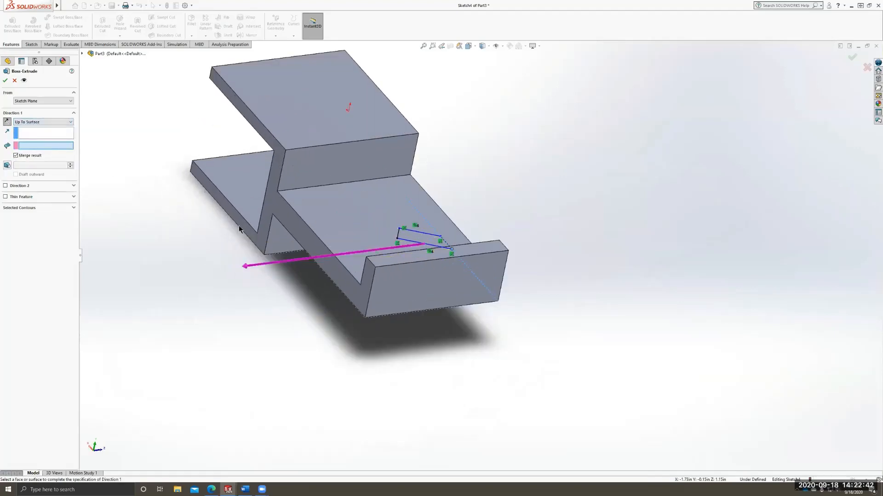
pyautogui.click(283, 217)
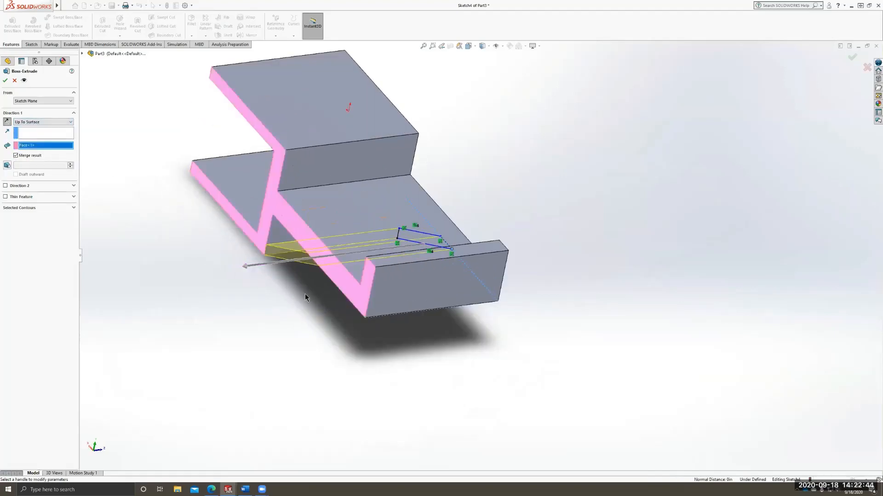
pyautogui.click(6, 80)
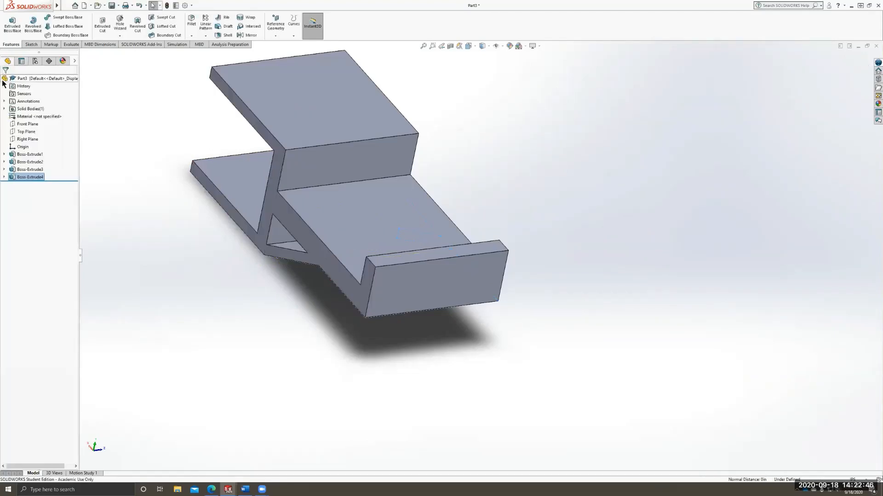
# - Inspect the brace and the whole bracket from several sides and dismiss the unsaved-document reminder
pyautogui.moveTo(549, 331); pyautogui.dragTo(396, 285, button='middle')
pyautogui.click(518, 367)
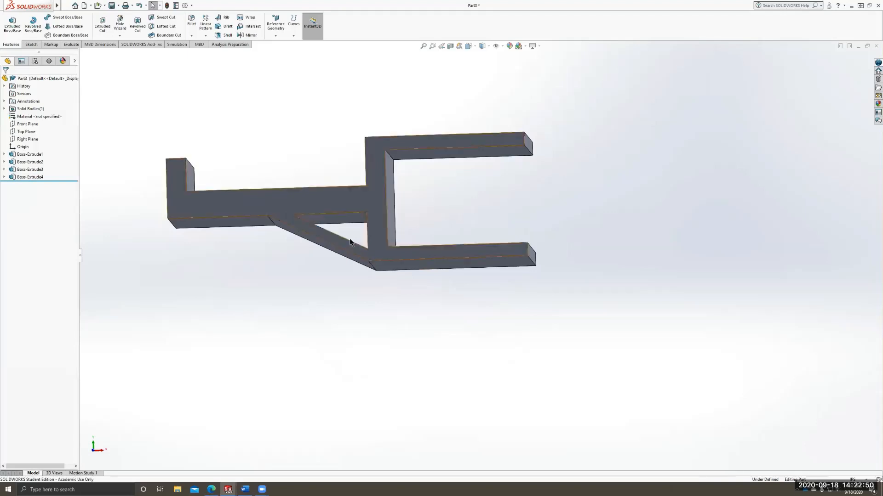
pyautogui.moveTo(565, 160); pyautogui.dragTo(570, 188, button='middle')
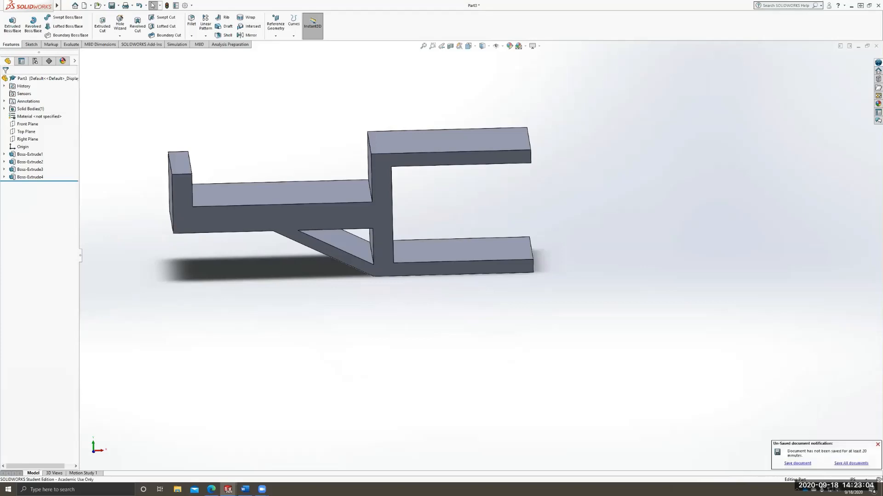
pyautogui.click(876, 445)
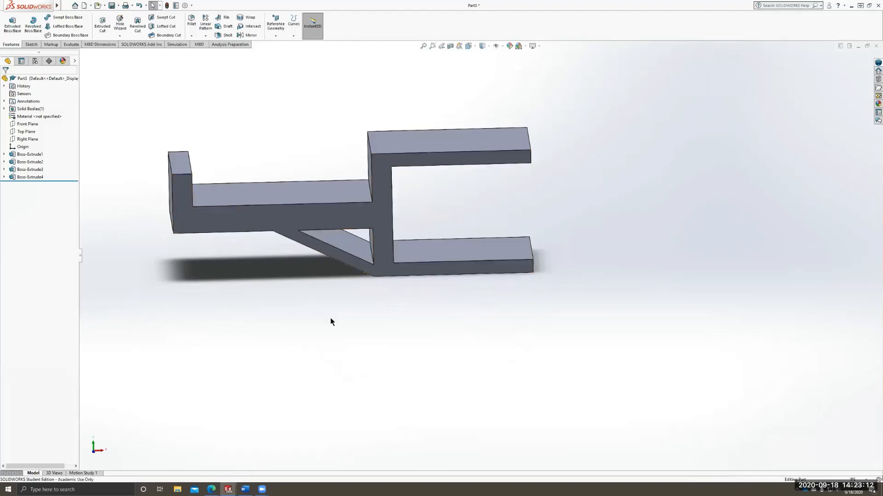
pyautogui.moveTo(272, 230); pyautogui.dragTo(550, 195, button='middle')
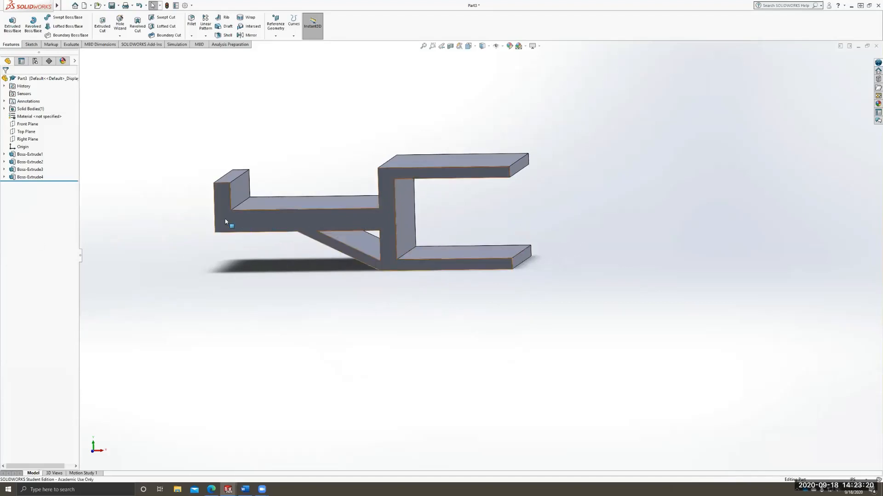
pyautogui.scroll(-2, 244, 207)
pyautogui.moveTo(582, 291); pyautogui.dragTo(595, 303, button='middle')
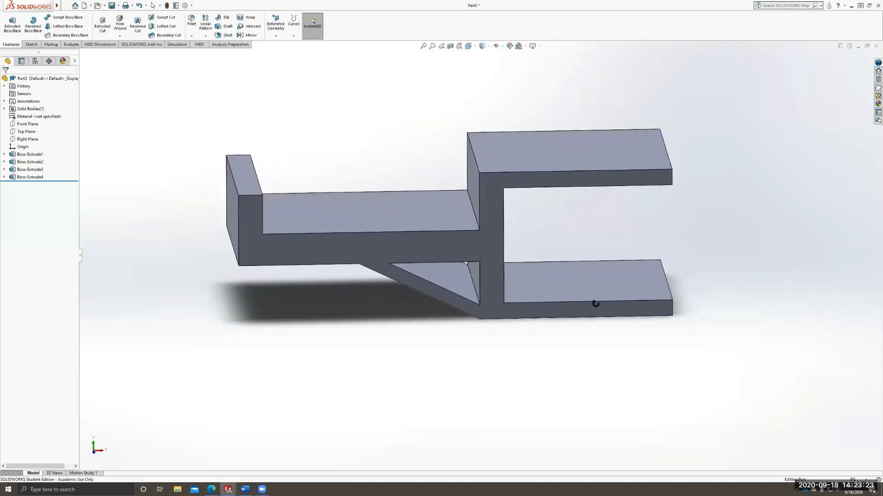
# - Start a sketch on the bracket's side face and place a first name as sketch text on the arm near the end tab
pyautogui.click(369, 247)
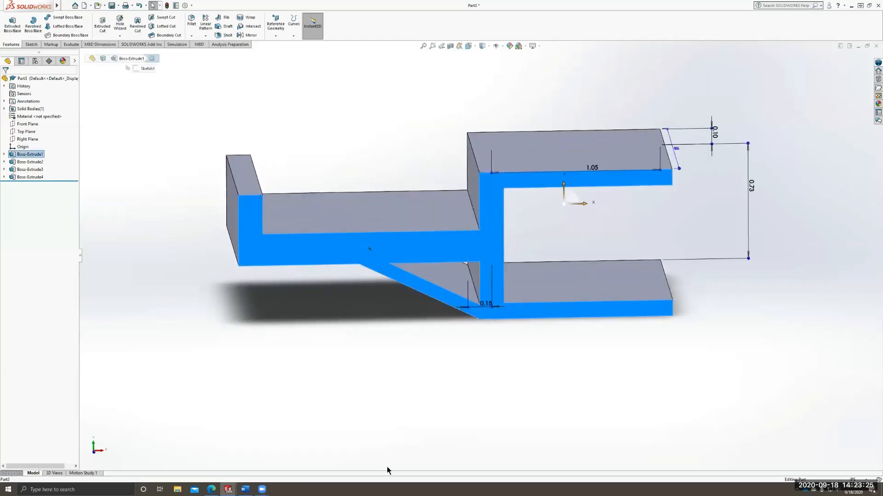
pyautogui.click(31, 44)
pyautogui.click(9, 23)
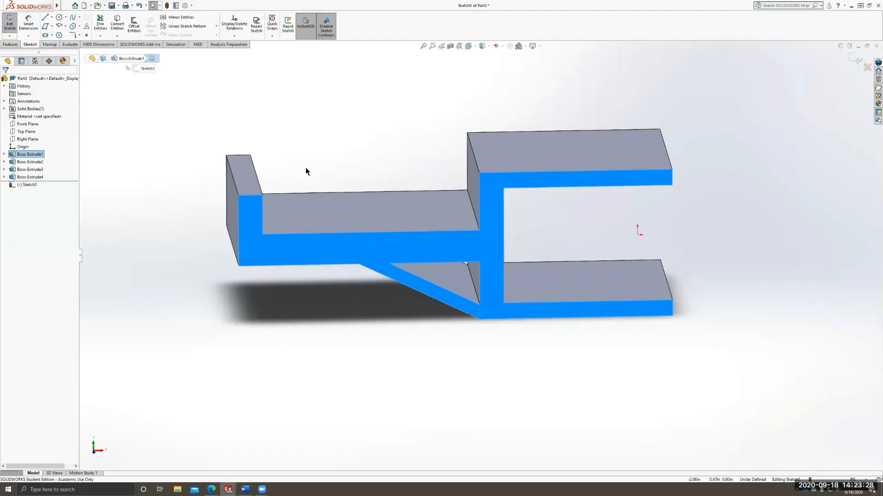
pyautogui.click(86, 29)
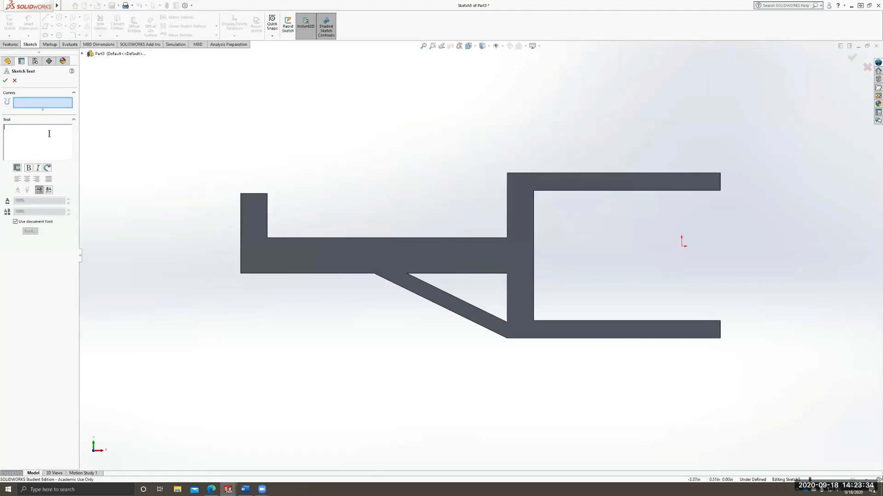
pyautogui.write('Sam')
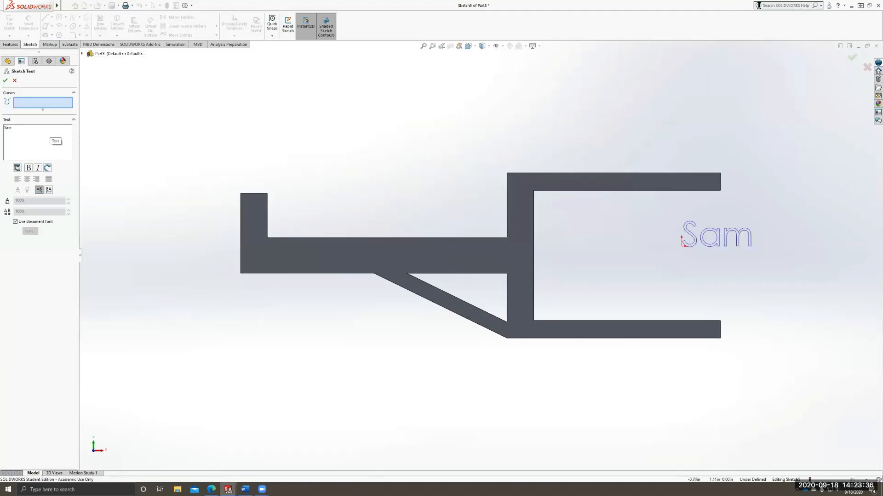
pyautogui.click(294, 260)
pyautogui.click(283, 266)
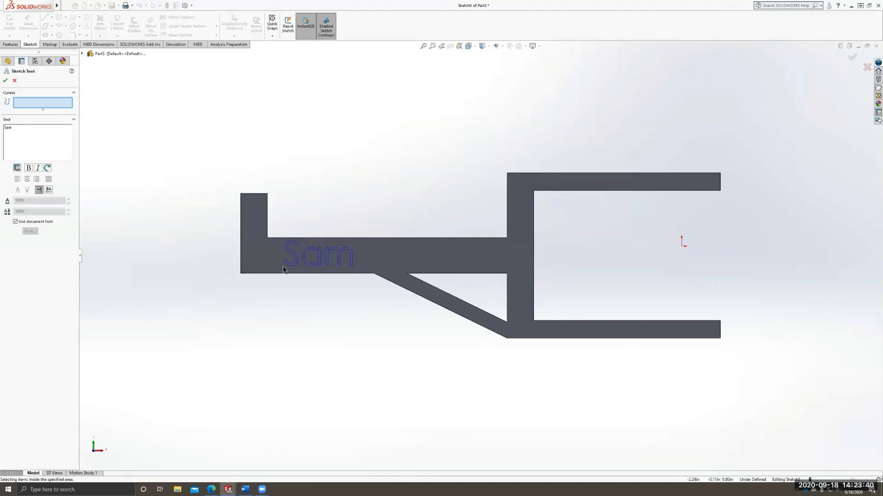
pyautogui.click(281, 265)
# - Give the sketch text the Gloucester MT Extra Condensed font sized in points and move it to the middle of the arm
pyautogui.click(15, 222)
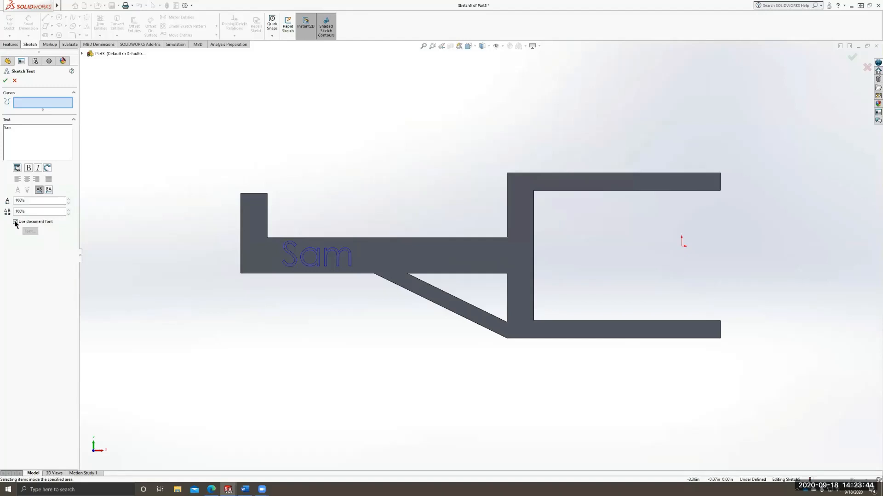
pyautogui.click(30, 231)
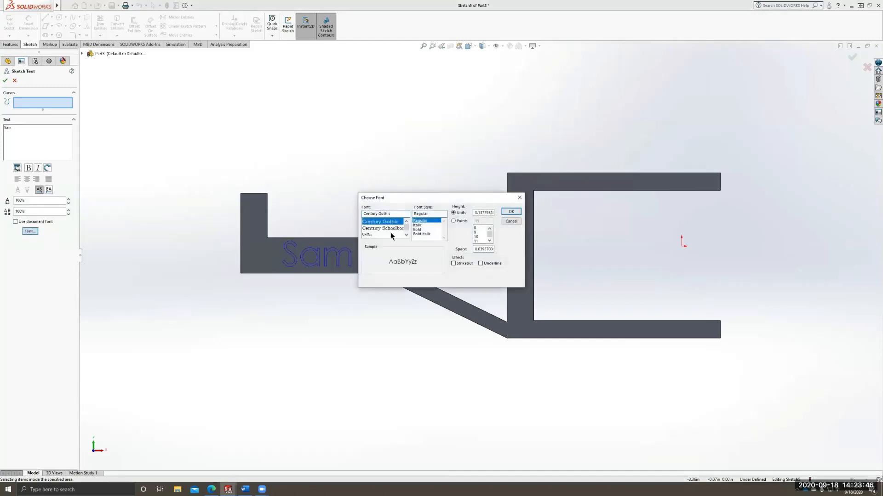
pyautogui.scroll(-1, 390, 230)
pyautogui.scroll(-3, 390, 231)
pyautogui.scroll(-4, 384, 233)
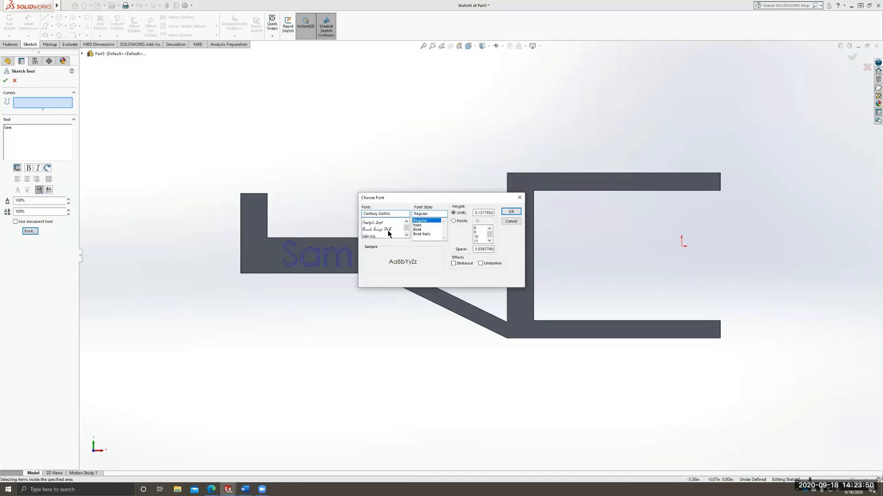
pyautogui.scroll(-1, 378, 234)
pyautogui.click(373, 235)
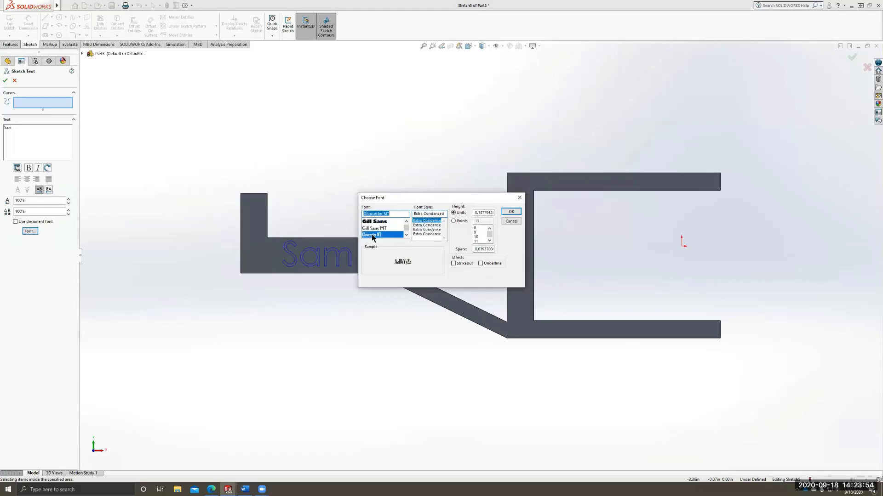
pyautogui.click(460, 221)
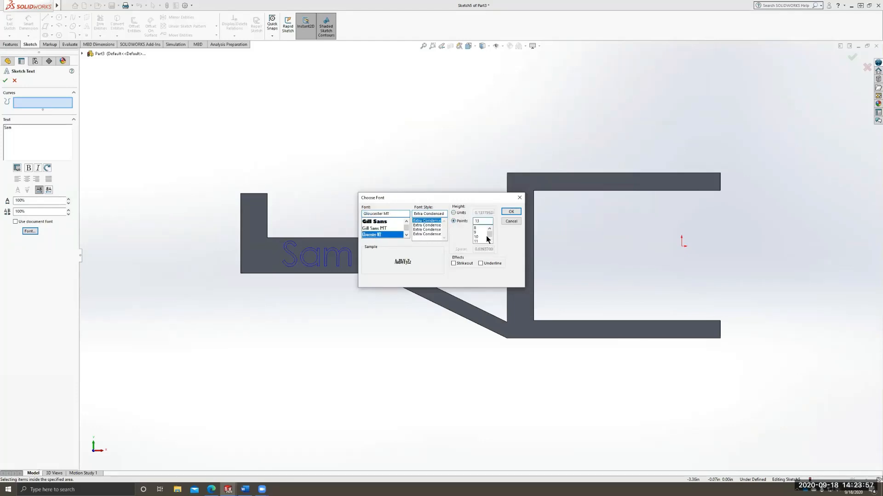
pyautogui.click(510, 211)
pyautogui.moveTo(299, 262)
pyautogui.mouseDown()
pyautogui.moveTo(375, 261)
pyautogui.moveTo(362, 261)
pyautogui.mouseUp()
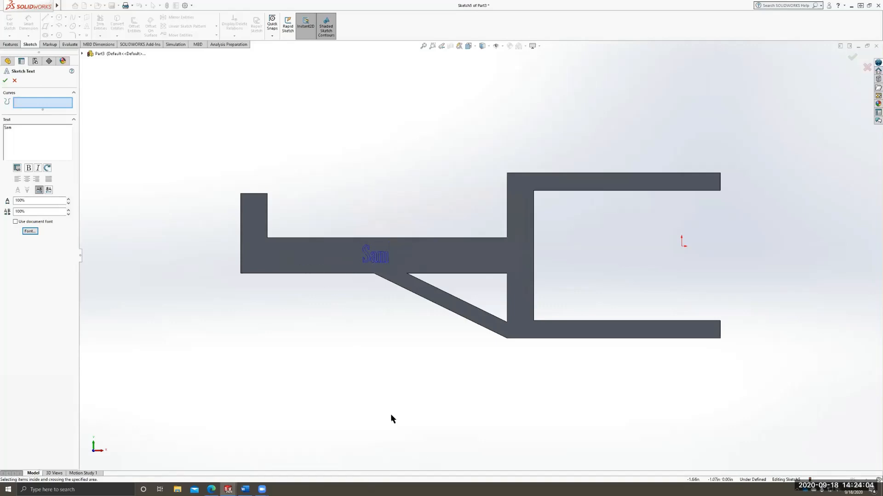
pyautogui.click(5, 81)
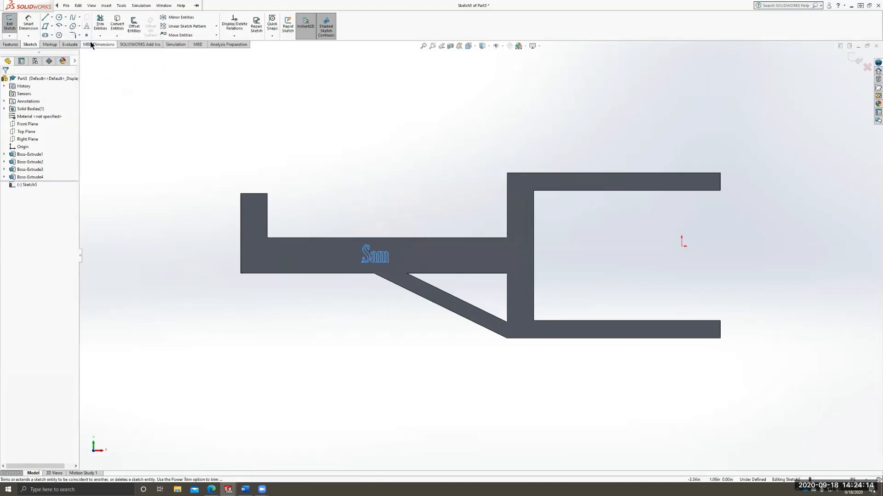
# - Try the 30-degree rotation on the arm's sketch text and remove the rotation codes from the text again
pyautogui.doubleClick(370, 256)
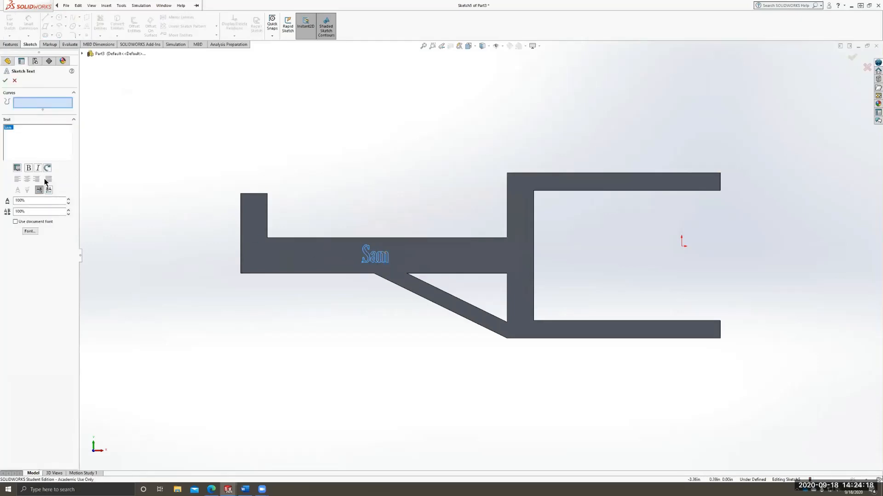
pyautogui.click(48, 166)
pyautogui.click(47, 167)
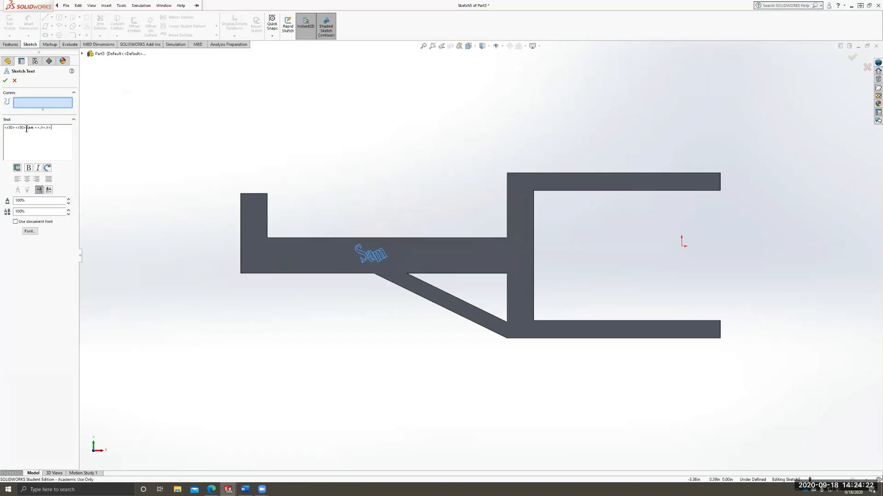
pyautogui.moveTo(26, 128)
pyautogui.mouseDown()
pyautogui.moveTo(5, 127)
pyautogui.moveTo(12, 131)
pyautogui.mouseUp()
pyautogui.press('Delete')
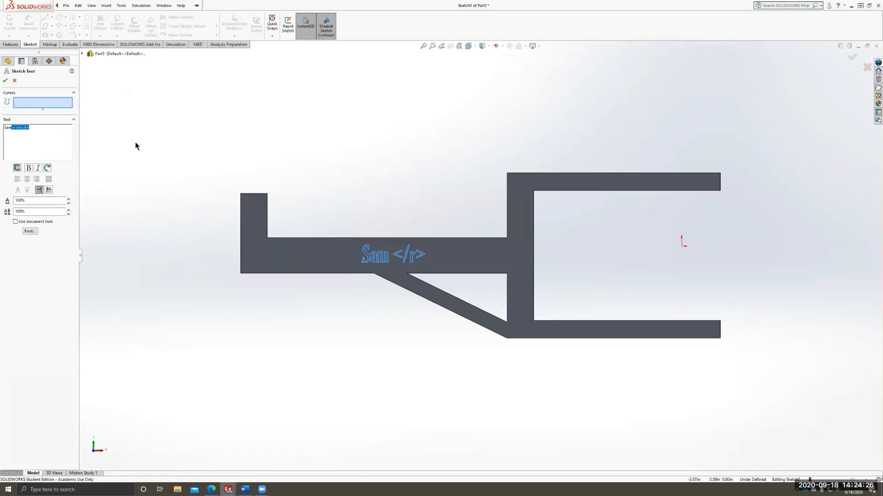
pyautogui.press('Delete')
pyautogui.click(5, 80)
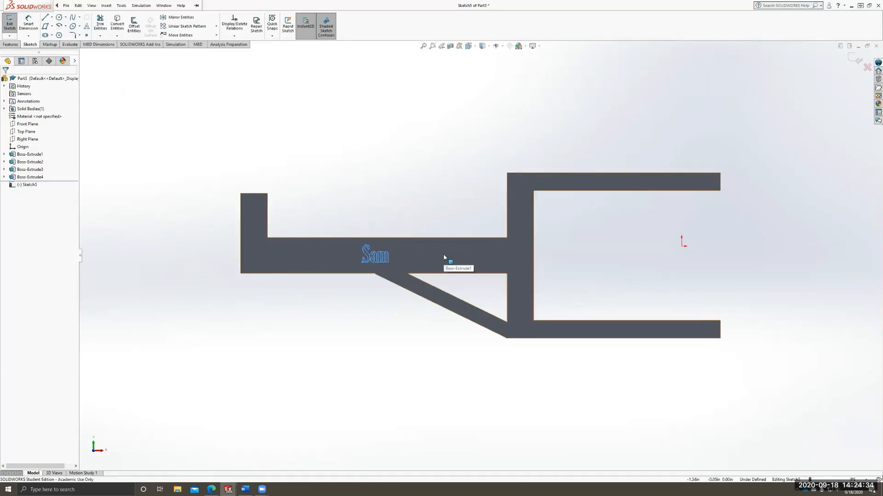
# - Cut the sketch text through the arm with an Extruded Cut up to the opposite side face, keeping all bodies
pyautogui.click(10, 44)
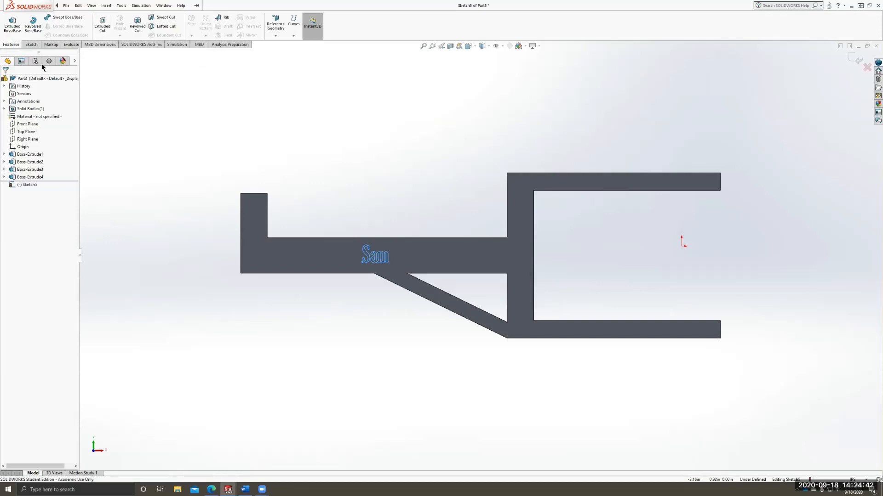
pyautogui.click(102, 29)
pyautogui.moveTo(313, 175); pyautogui.dragTo(515, 253, button='middle')
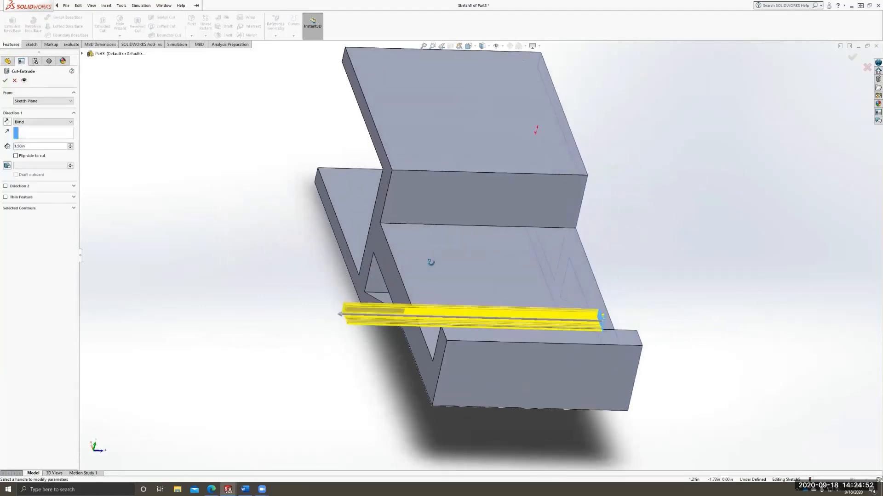
pyautogui.click(46, 101)
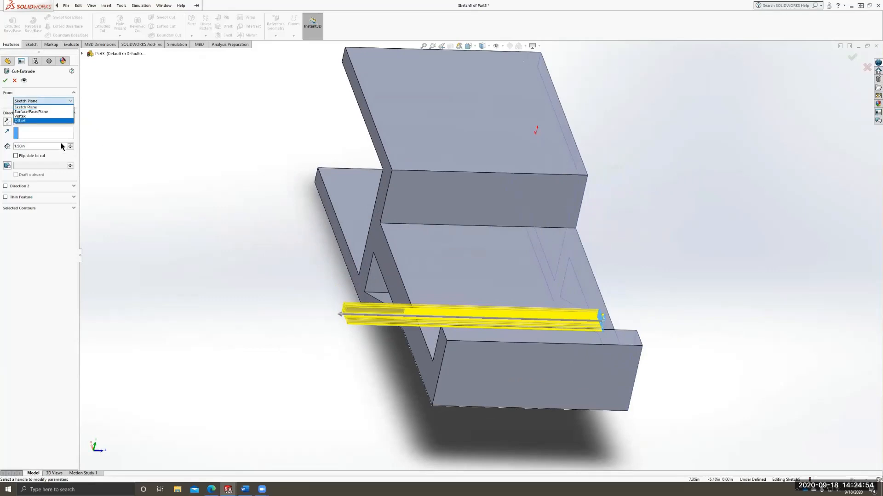
pyautogui.click(56, 133)
pyautogui.click(39, 120)
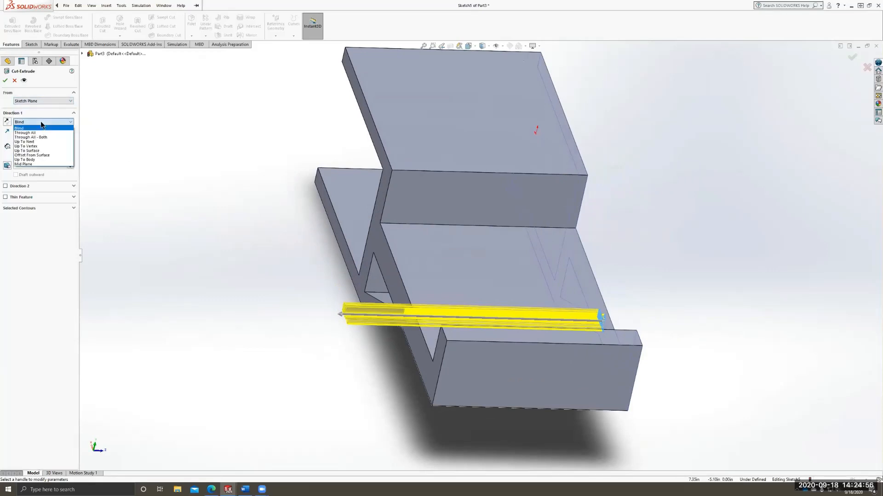
pyautogui.click(27, 150)
pyautogui.click(379, 258)
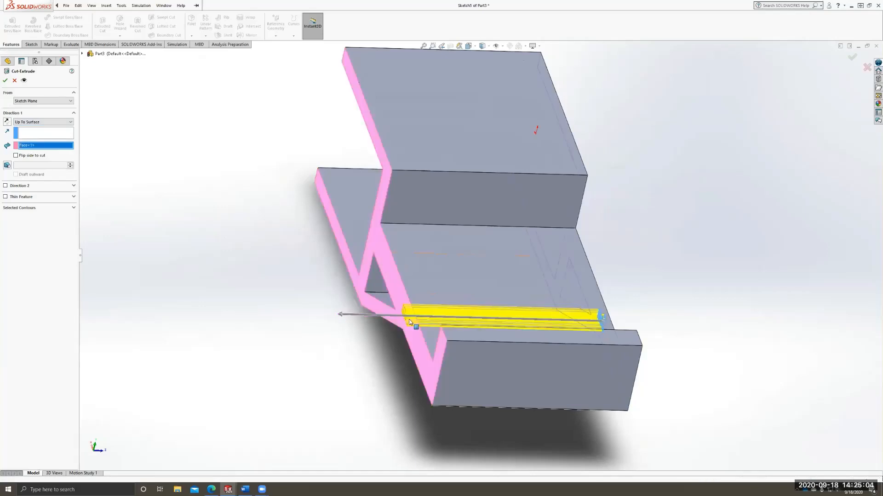
pyautogui.click(5, 80)
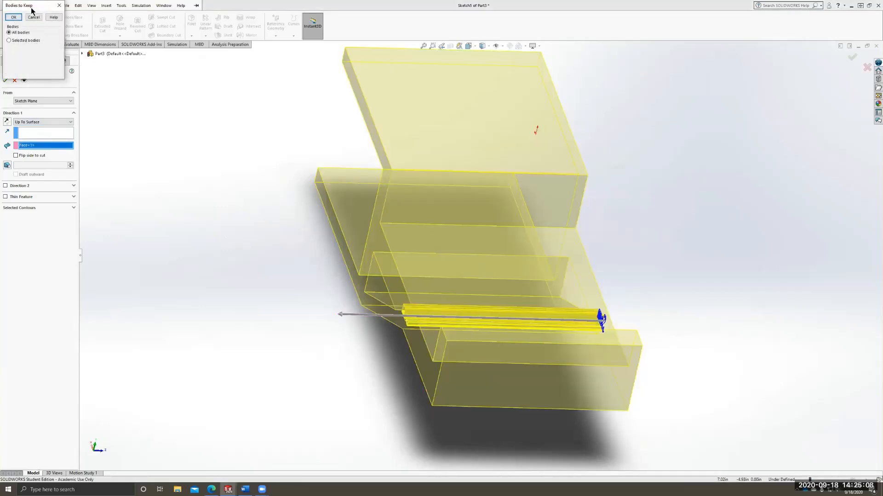
pyautogui.click(13, 18)
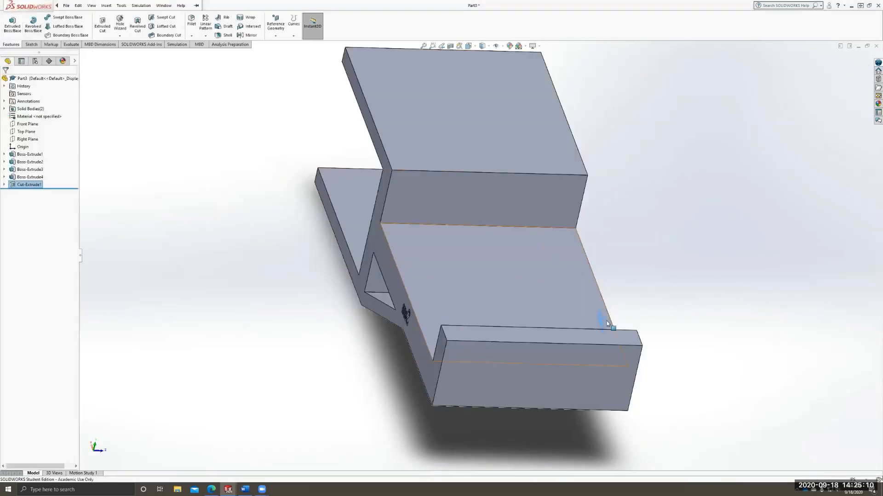
# - Edit the text cut to use a Blind end condition with a depth of 0.05 in
pyautogui.moveTo(713, 270); pyautogui.dragTo(480, 219, button='middle')
pyautogui.click(378, 307)
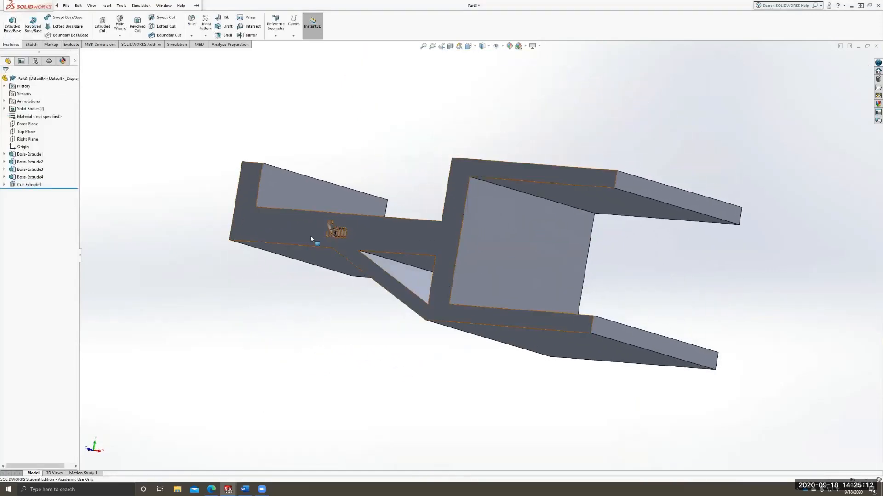
pyautogui.moveTo(311, 240); pyautogui.dragTo(492, 309, button='middle')
pyautogui.moveTo(635, 194); pyautogui.dragTo(504, 260, button='middle')
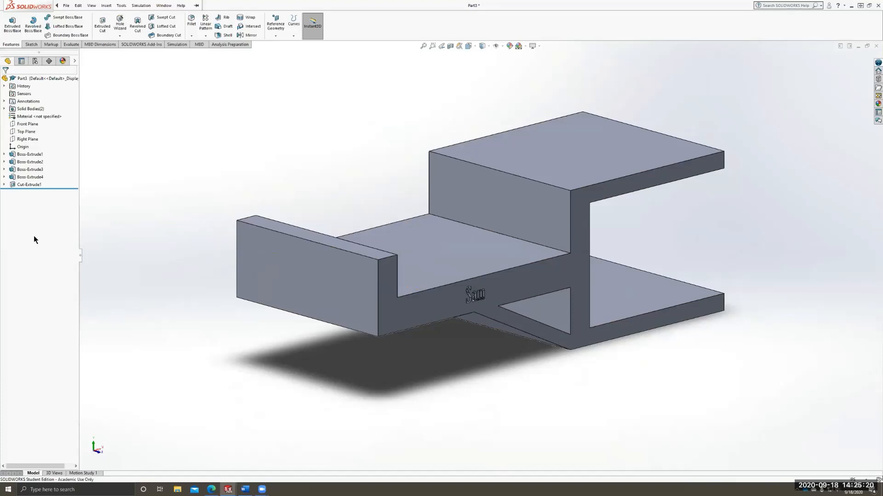
pyautogui.rightClick(20, 184)
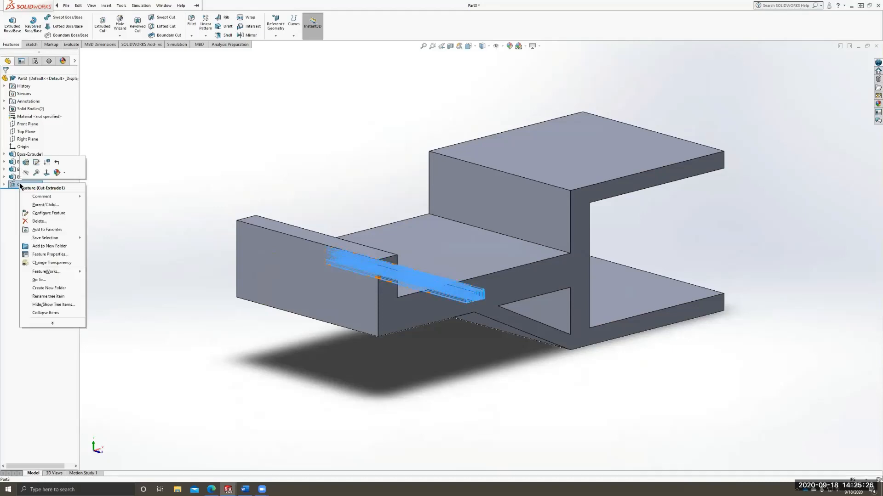
pyautogui.click(29, 162)
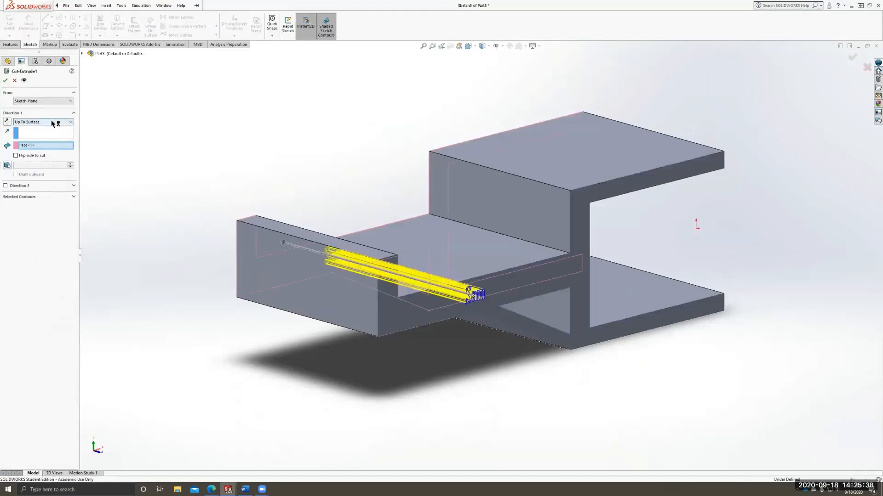
pyautogui.click(53, 122)
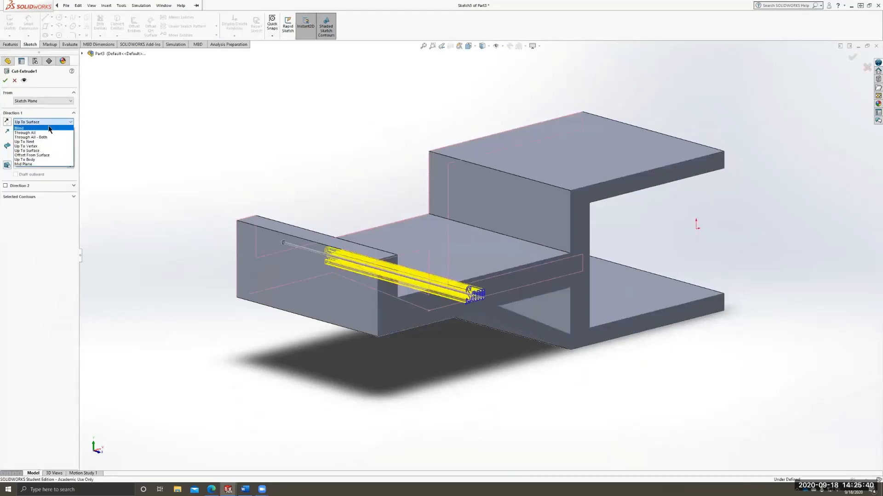
pyautogui.click(36, 128)
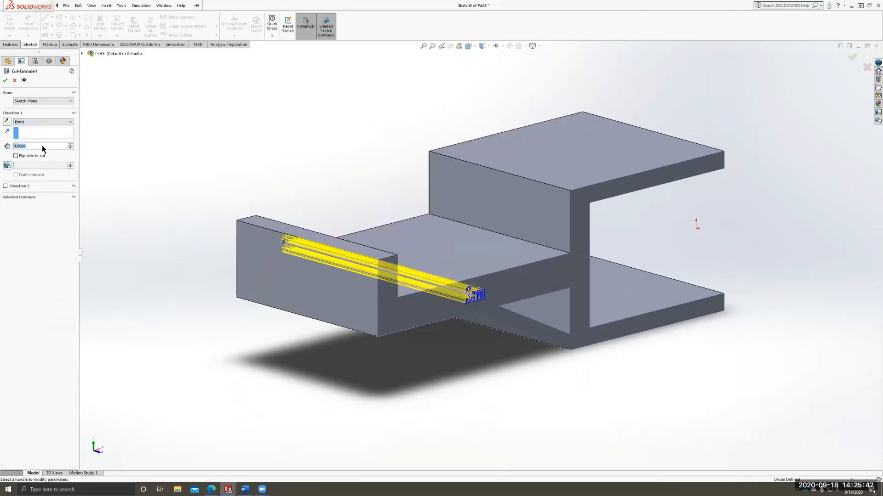
pyautogui.write('0.1')
pyautogui.press('Return')
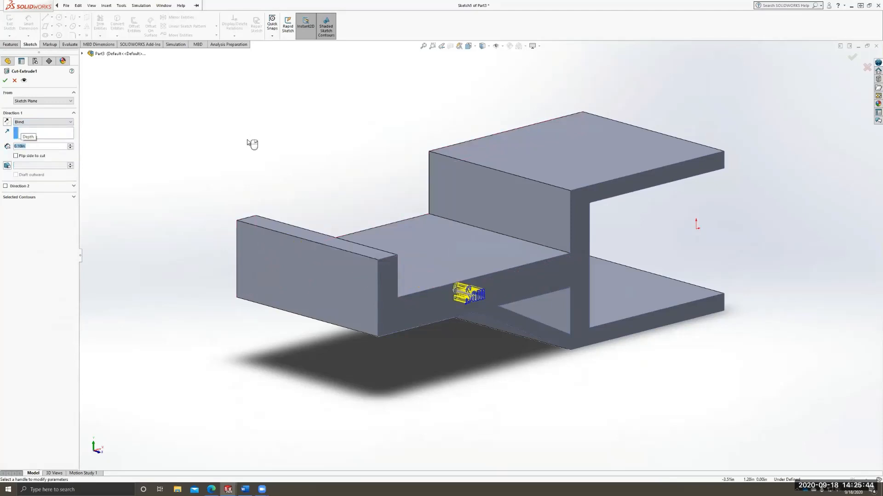
pyautogui.write('0.05')
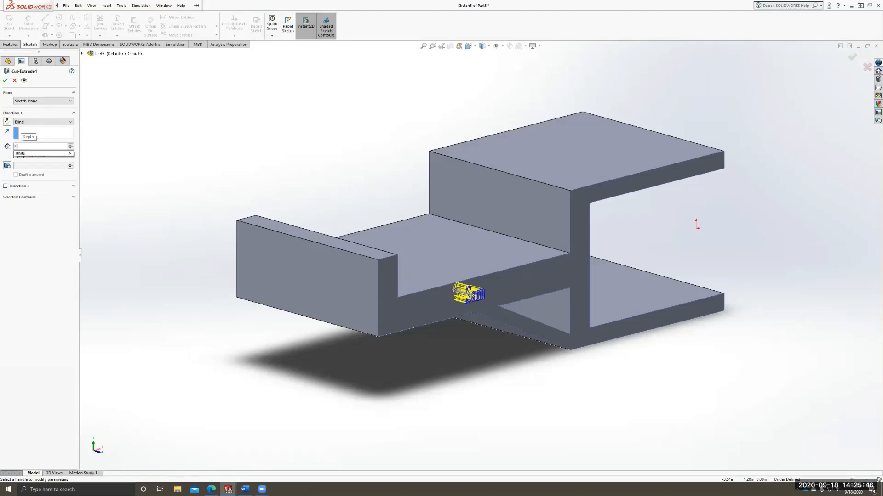
pyautogui.press('Return')
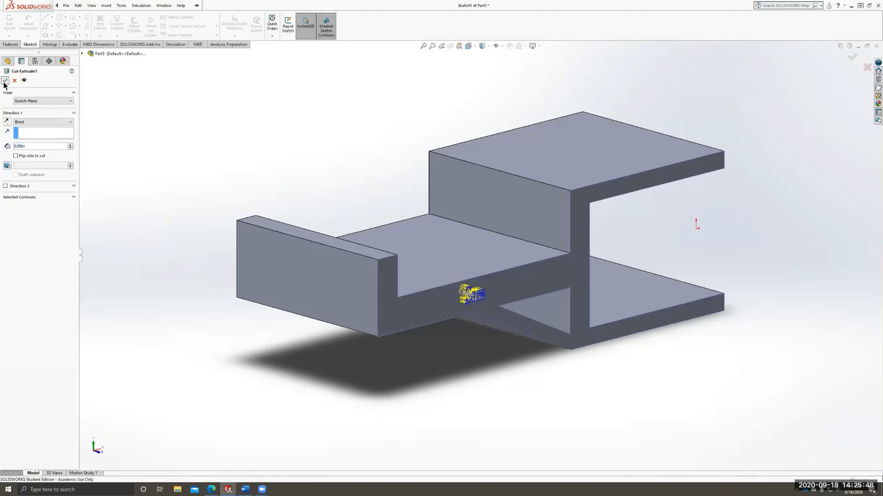
pyautogui.click(5, 80)
# - Examine the engraved text up close and the whole bracket from several sides
pyautogui.moveTo(437, 268)
pyautogui.mouseDown(button='middle')
pyautogui.moveTo(406, 307)
pyautogui.moveTo(491, 253)
pyautogui.moveTo(518, 262)
pyautogui.moveTo(443, 278)
pyautogui.mouseUp(button='middle')
pyautogui.scroll(4, 406, 307)
pyautogui.scroll(-10, 445, 313)
pyautogui.moveTo(456, 276); pyautogui.dragTo(473, 275, button='middle')
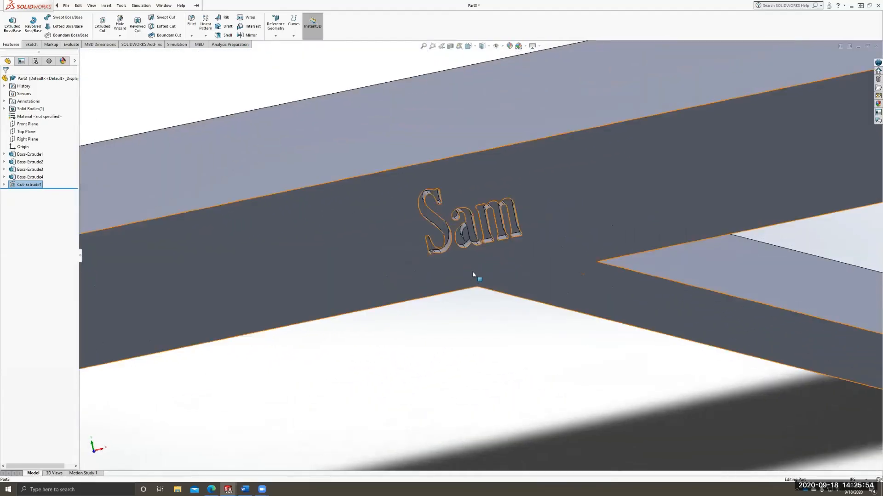
pyautogui.scroll(7, 475, 277)
pyautogui.click(505, 307)
pyautogui.moveTo(409, 282); pyautogui.dragTo(439, 310, button='middle')
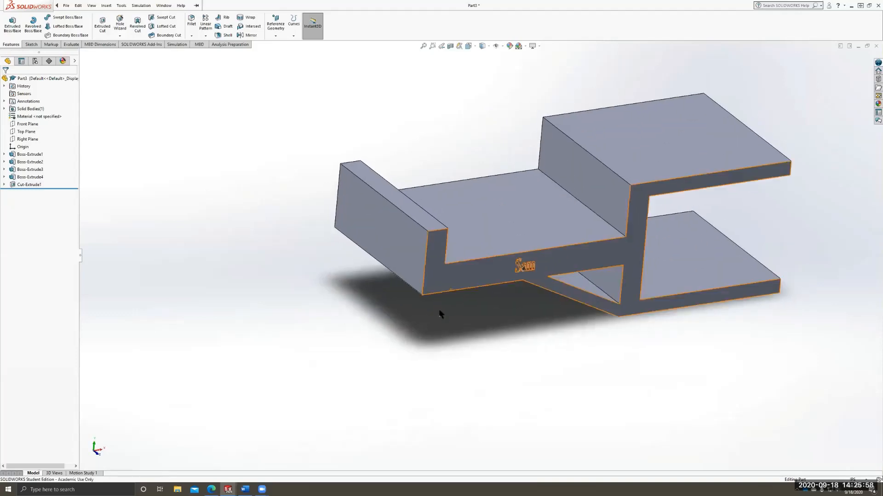
pyautogui.moveTo(478, 193); pyautogui.dragTo(463, 153, button='middle')
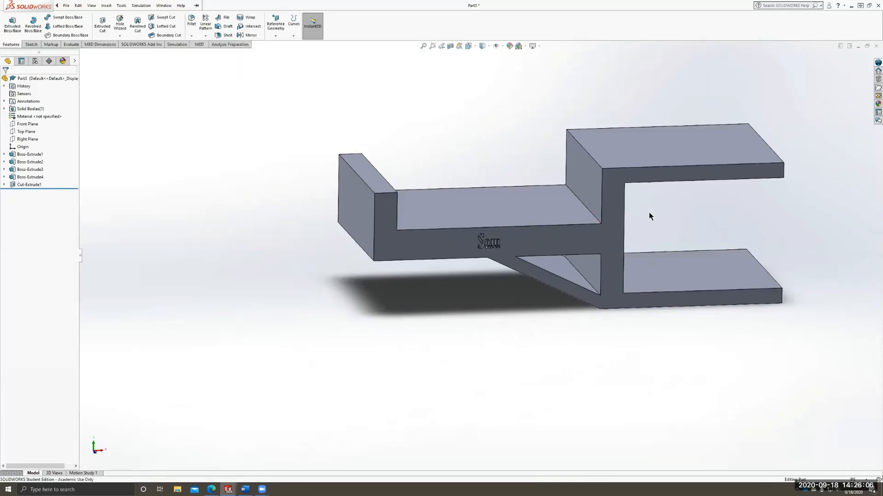
pyautogui.moveTo(649, 217); pyautogui.dragTo(604, 262, button='middle')
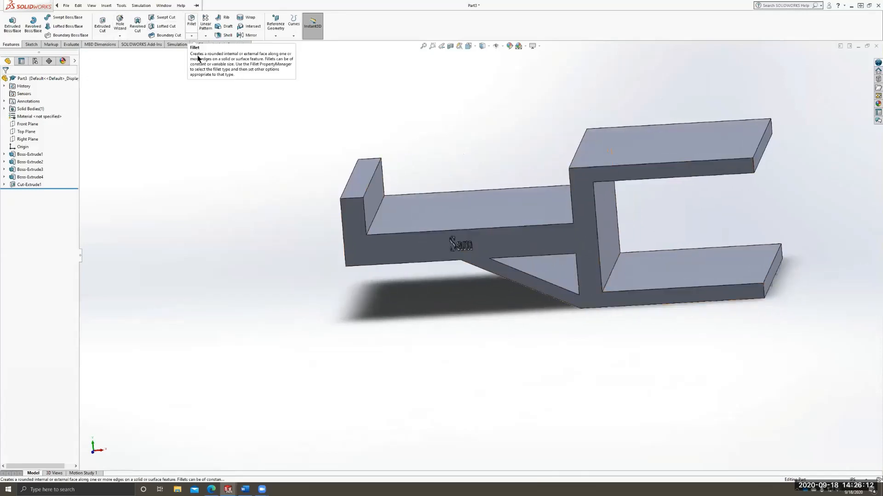
# - Start a Fillet, try the lower inside corner edge of the C-section as its item, and clear the selection
pyautogui.click(190, 36)
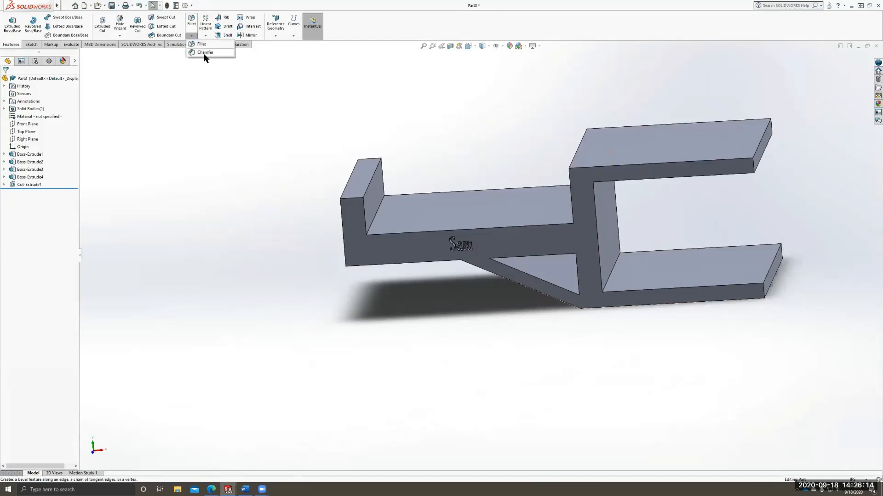
pyautogui.click(197, 44)
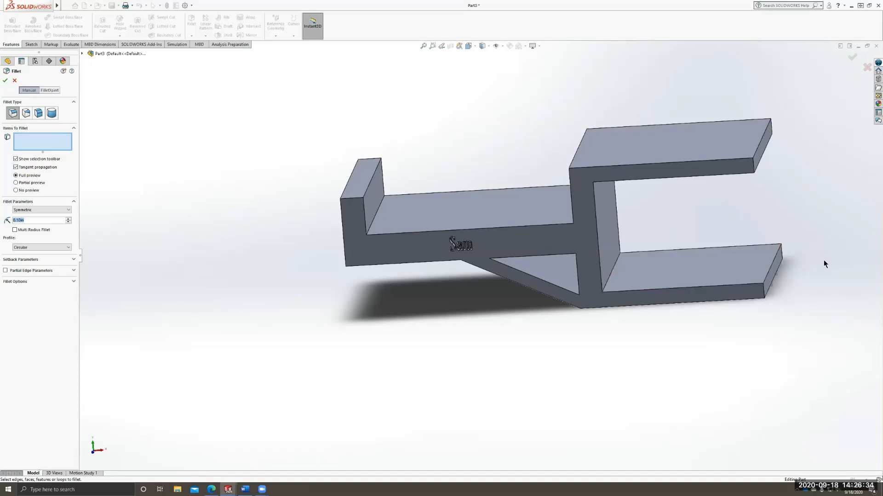
pyautogui.moveTo(824, 260); pyautogui.dragTo(805, 271, button='middle')
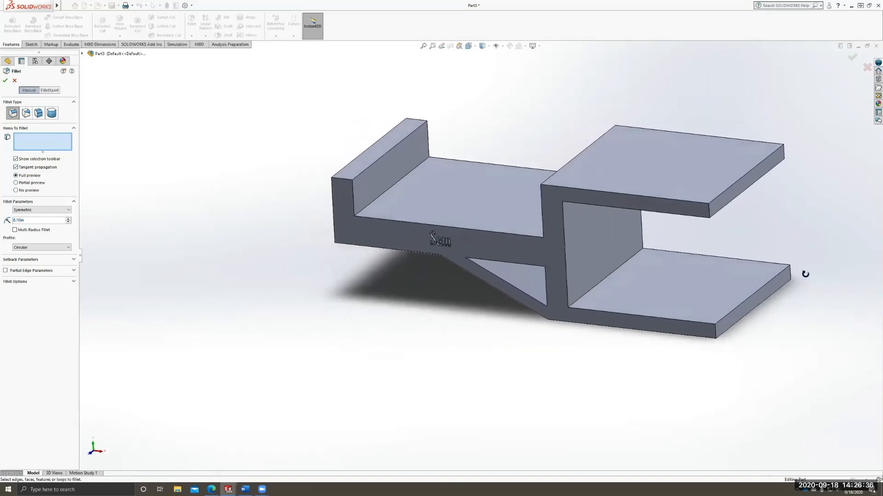
pyautogui.click(604, 283)
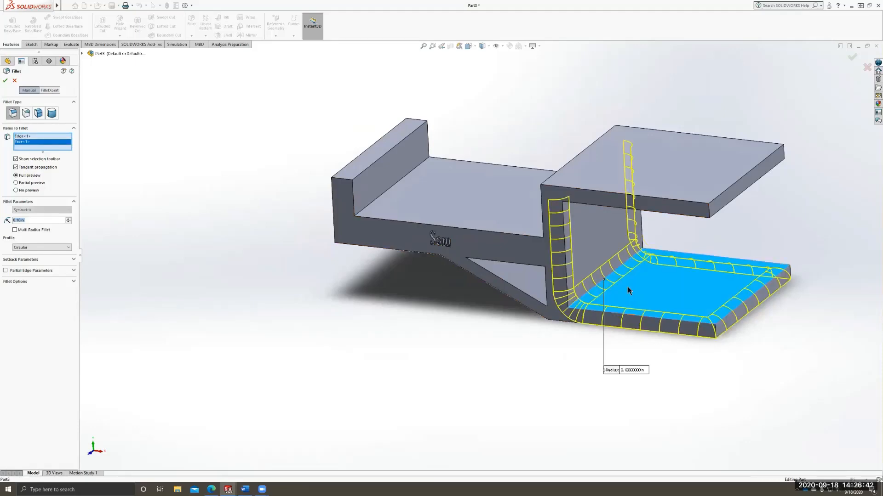
pyautogui.rightClick(40, 140)
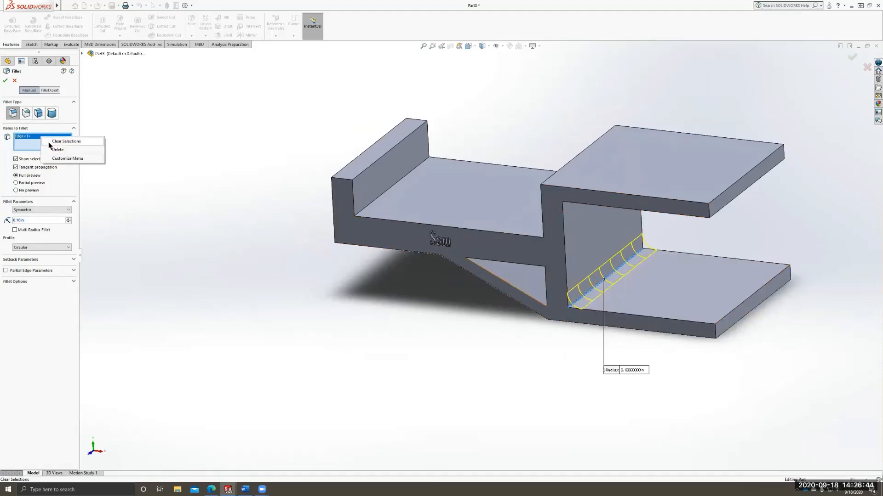
pyautogui.click(55, 146)
# - Select the inner faces of the C-section's lower plate and upright wall as the items to fillet
pyautogui.click(641, 277)
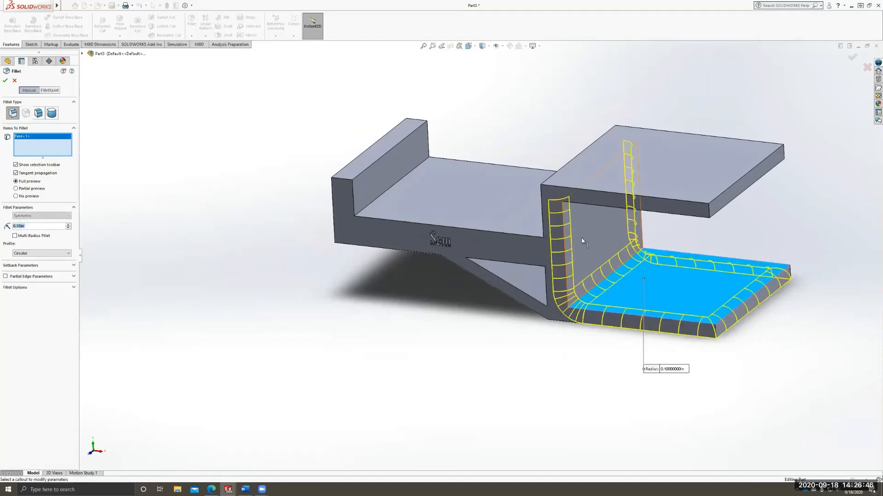
pyautogui.click(597, 255)
pyautogui.moveTo(725, 245); pyautogui.dragTo(725, 198, button='middle')
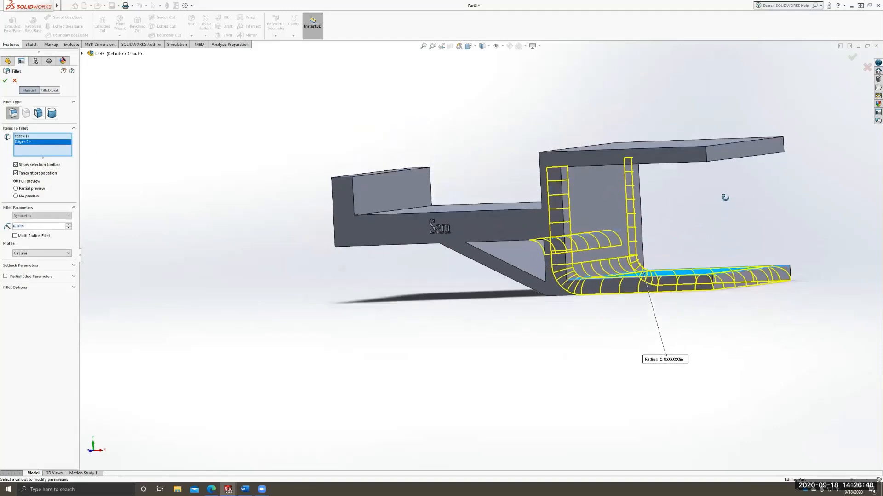
pyautogui.click(578, 232)
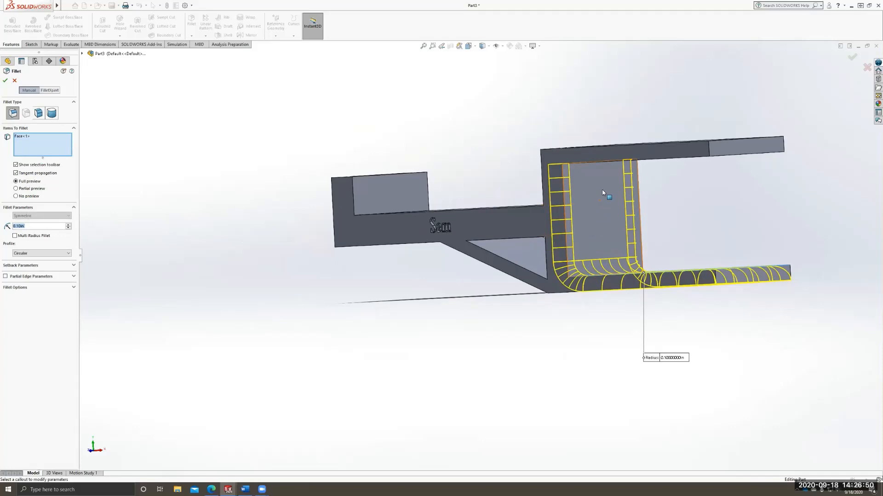
pyautogui.click(604, 193)
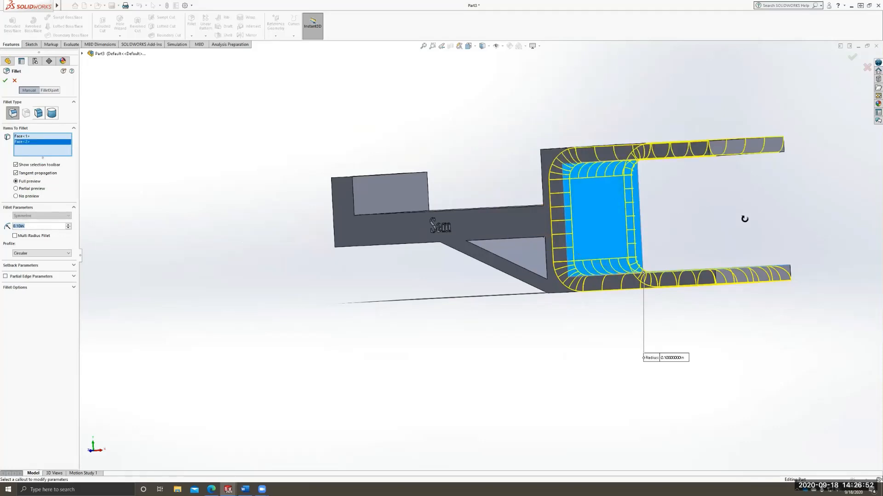
pyautogui.moveTo(745, 219); pyautogui.dragTo(741, 228, button='middle')
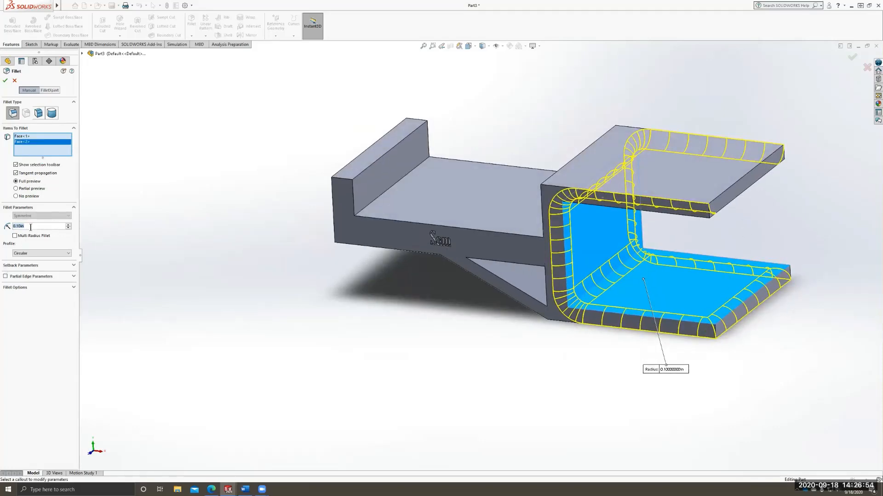
# - Set the fillet radius to 0.015 in
pyautogui.write('0')
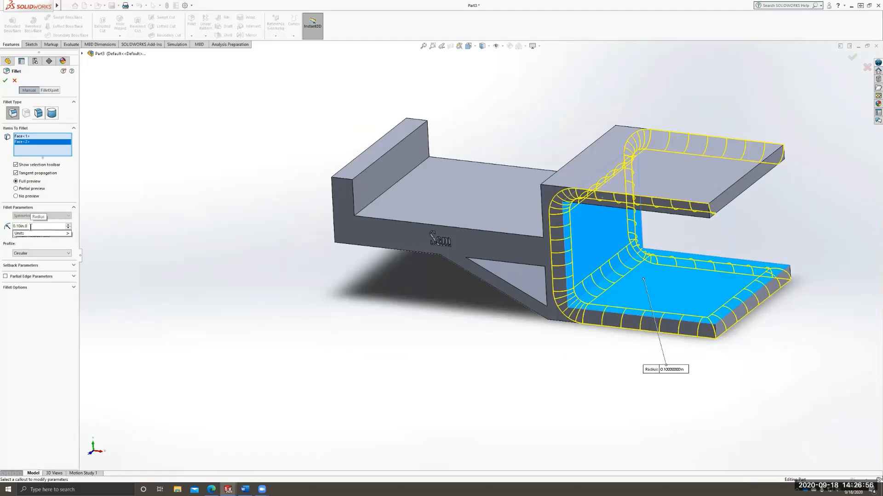
pyautogui.doubleClick(31, 227)
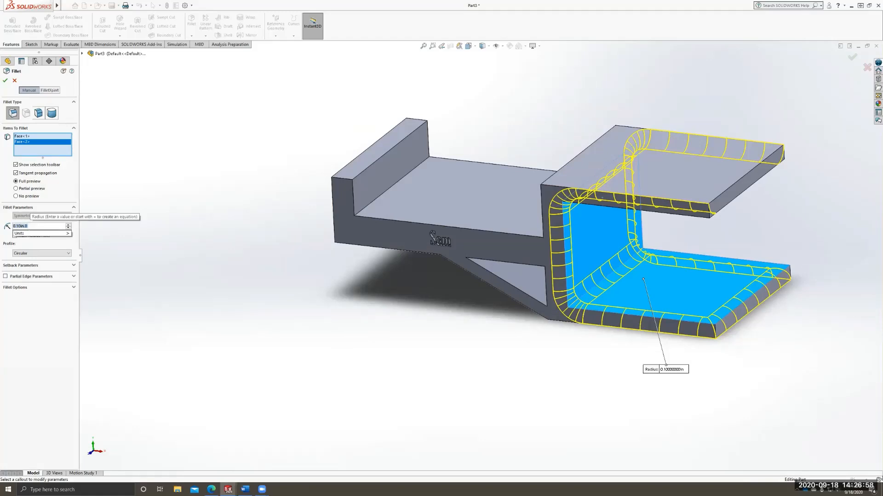
pyautogui.write('.015')
pyautogui.press('Return')
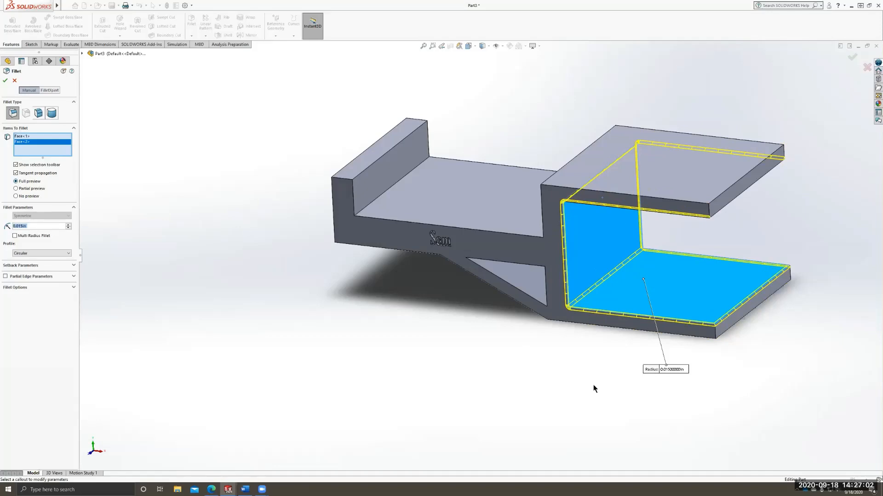
# - Add the upper plate's top and end faces and the lower plate's end face to the fillet items
pyautogui.moveTo(790, 260); pyautogui.dragTo(764, 262, button='middle')
pyautogui.click(702, 202)
pyautogui.click(650, 201)
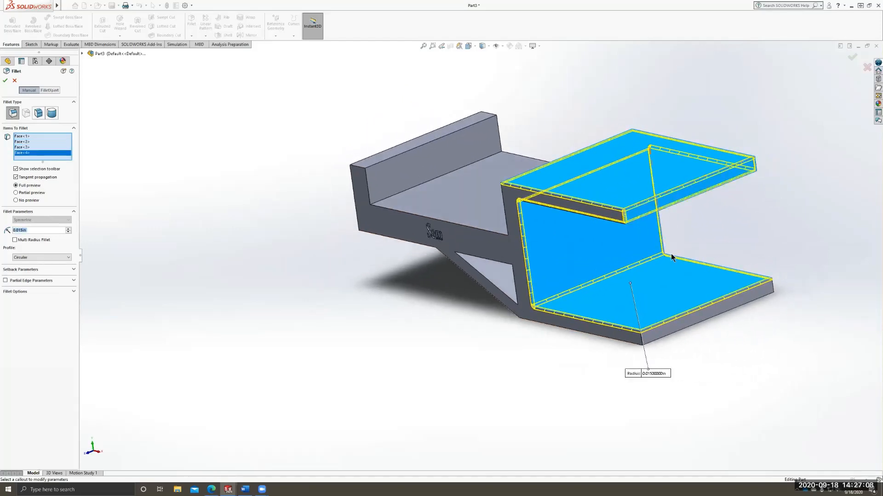
pyautogui.click(671, 328)
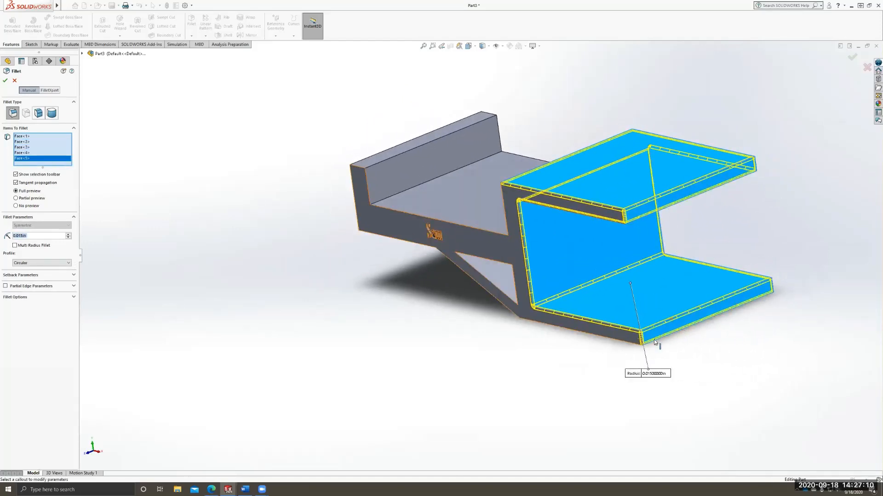
# - Add the two long bottom edges of the C-section's lower plate to the fillet items
pyautogui.moveTo(767, 328); pyautogui.dragTo(664, 427, button='middle')
pyautogui.moveTo(622, 377); pyautogui.dragTo(766, 297, button='middle')
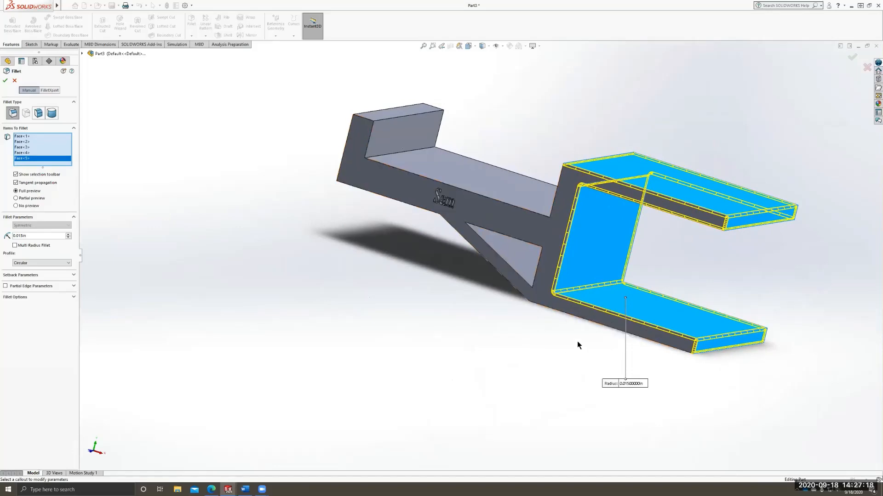
pyautogui.click(583, 319)
pyautogui.moveTo(761, 316); pyautogui.dragTo(549, 306, button='middle')
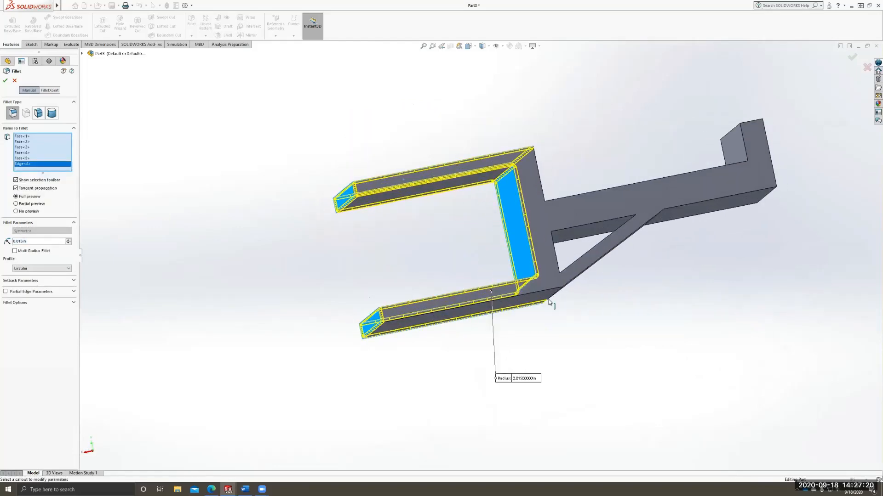
pyautogui.click(543, 293)
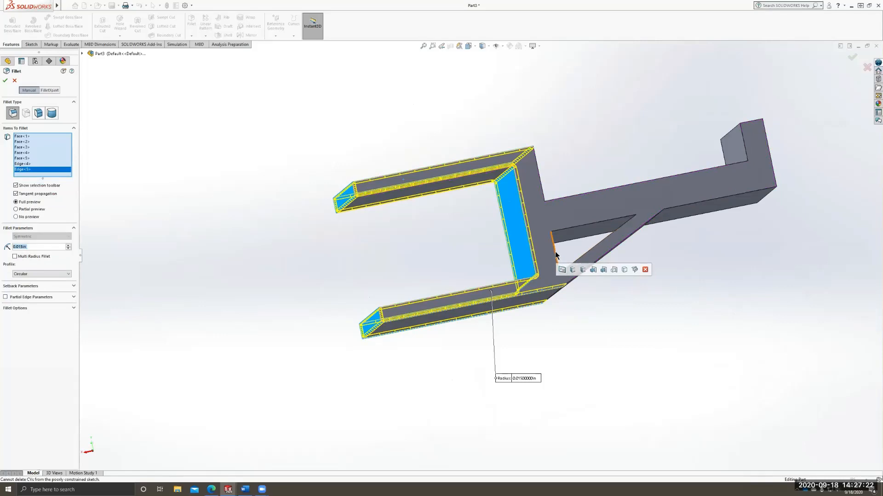
# - Add the edges of the triangular opening above the diagonal brace, on both sides of the bracket, to the fillet items
pyautogui.click(555, 252)
pyautogui.click(565, 229)
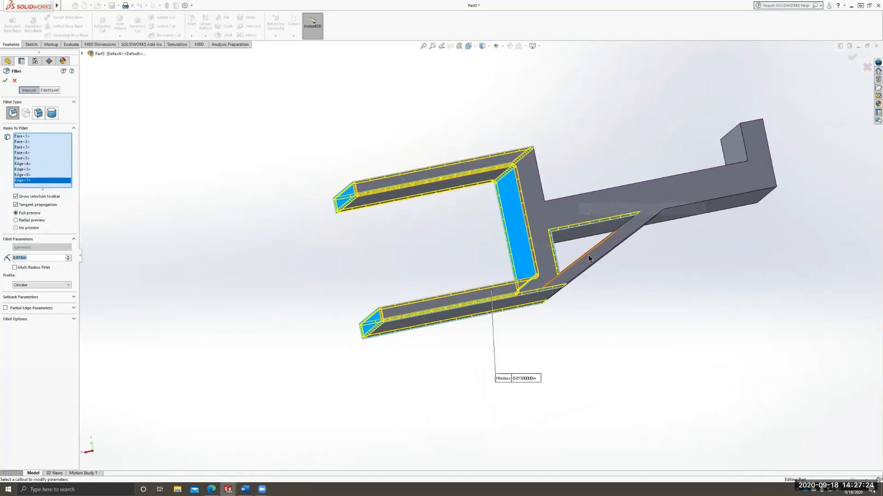
pyautogui.moveTo(594, 250); pyautogui.dragTo(600, 264, button='middle')
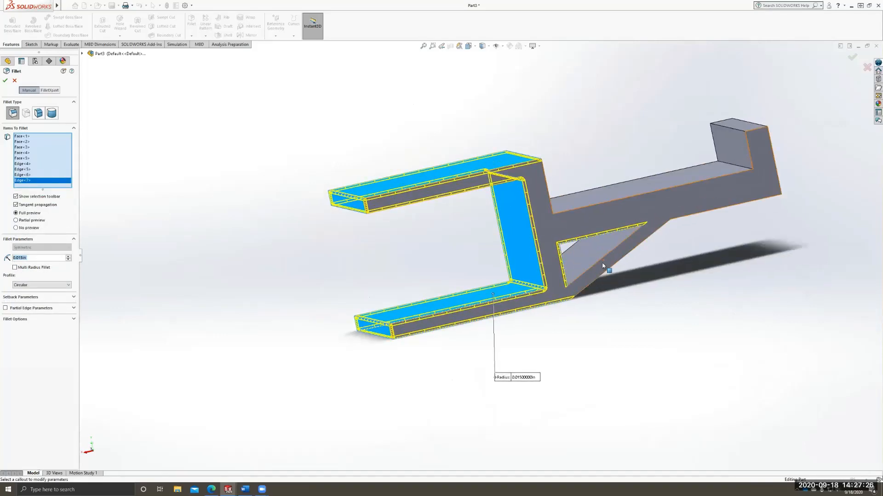
pyautogui.click(599, 258)
pyautogui.moveTo(465, 278); pyautogui.dragTo(509, 287, button='middle')
pyautogui.click(510, 287)
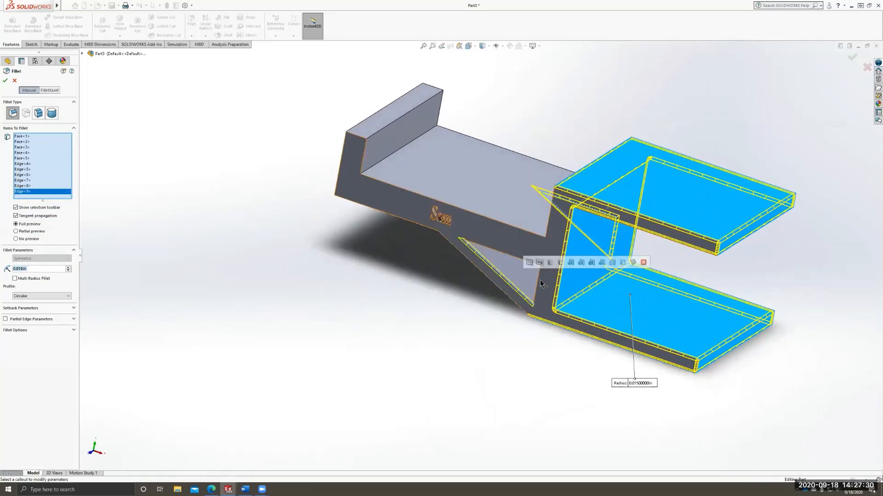
pyautogui.click(531, 267)
pyautogui.click(529, 261)
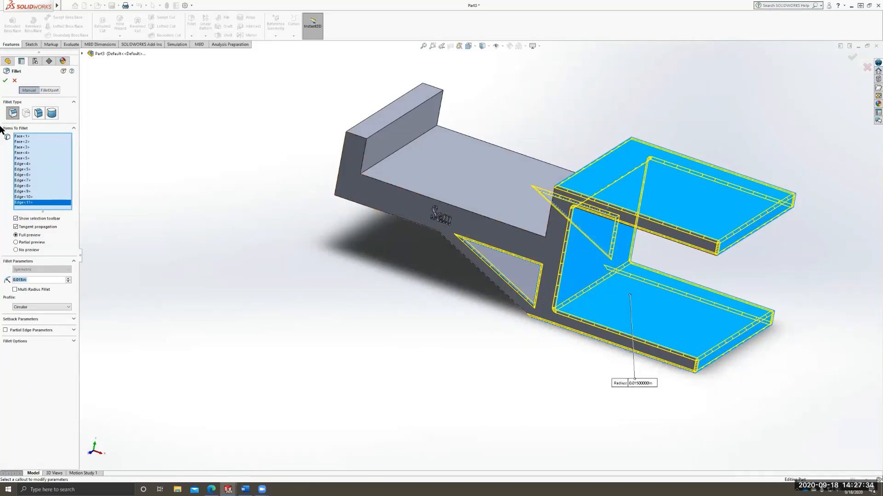
# - Remove one triangular-opening edge from the fillet items, select it again on the model, and apply the fillet
pyautogui.click(25, 186)
pyautogui.rightClick(25, 186)
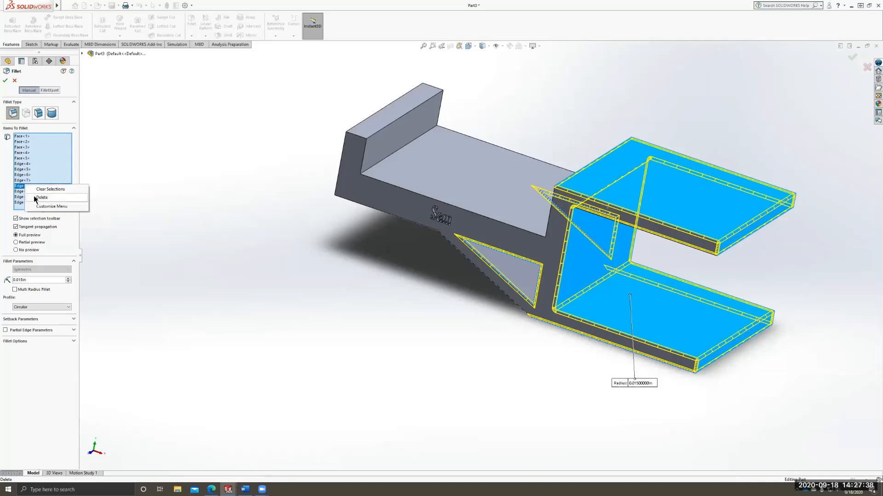
pyautogui.click(41, 197)
pyautogui.moveTo(718, 216); pyautogui.dragTo(509, 255, button='middle')
pyautogui.click(508, 255)
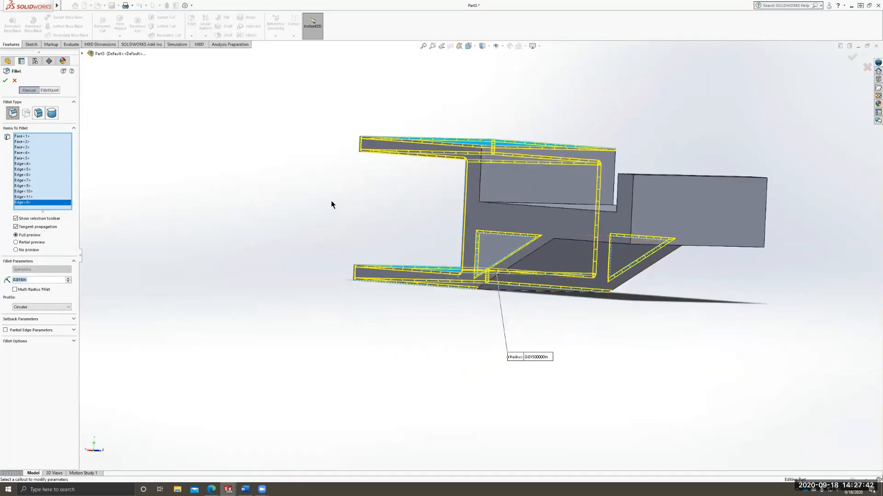
pyautogui.moveTo(332, 205); pyautogui.dragTo(535, 238, button='middle')
pyautogui.click(5, 81)
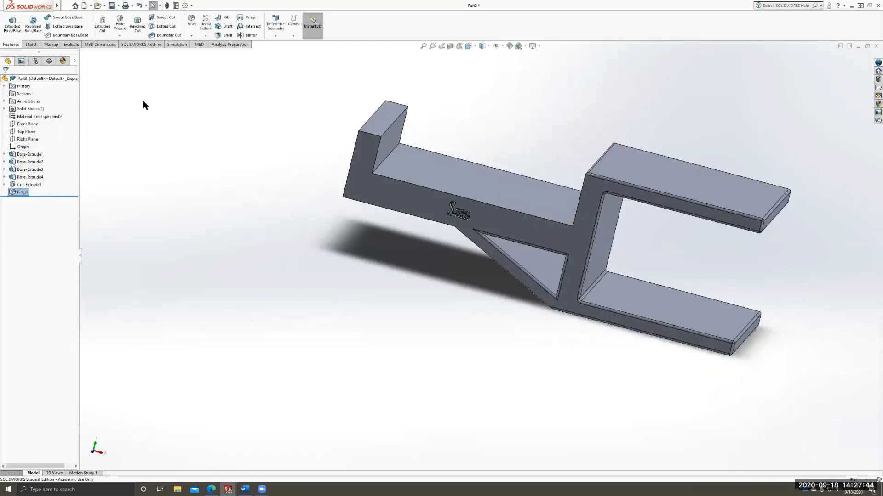
# - Start a Chamfer on the arm's upper long edge above the engraved name, with a distance of 0.015 in
pyautogui.moveTo(710, 203); pyautogui.dragTo(685, 258, button='middle')
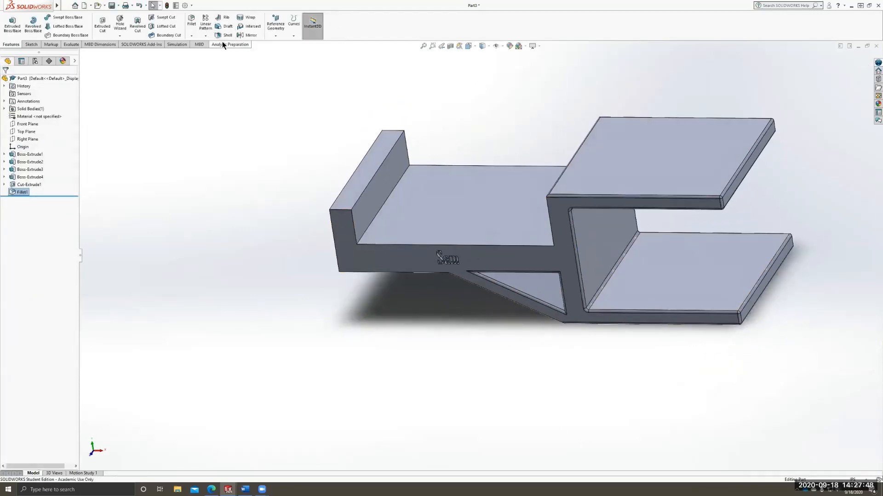
pyautogui.click(192, 35)
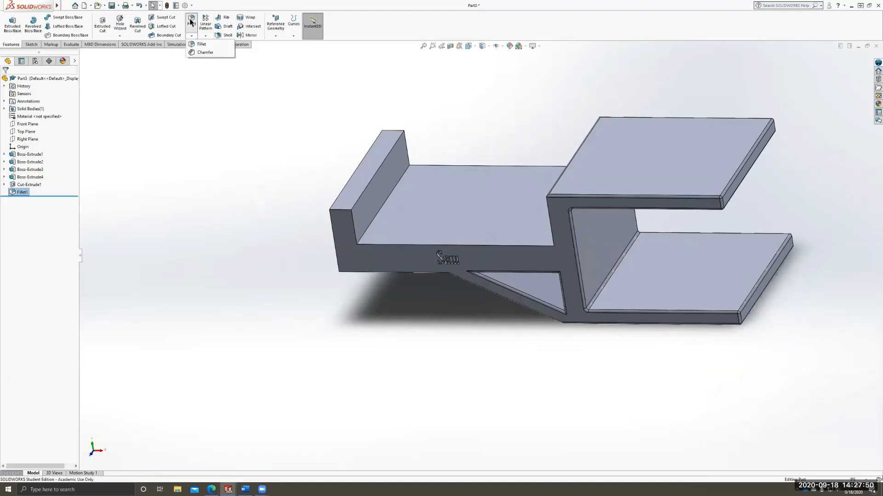
pyautogui.click(203, 52)
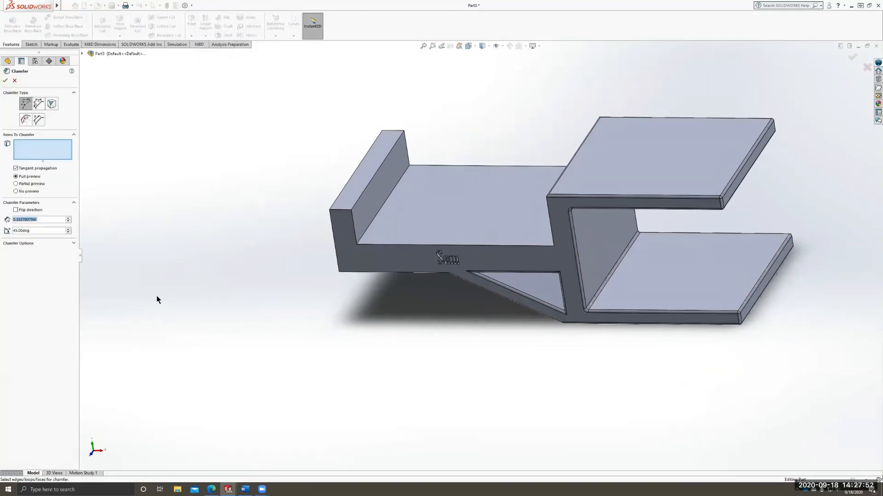
pyautogui.moveTo(301, 271); pyautogui.dragTo(322, 268, button='middle')
pyautogui.scroll(-1, 323, 267)
pyautogui.scroll(1, 568, 258)
pyautogui.moveTo(568, 260); pyautogui.dragTo(550, 201, button='middle')
pyautogui.click(532, 233)
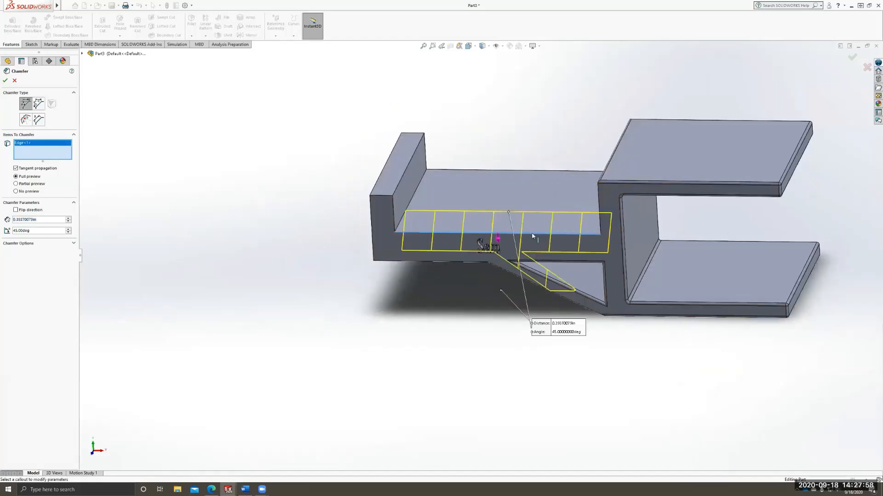
pyautogui.doubleClick(52, 221)
pyautogui.write('.015')
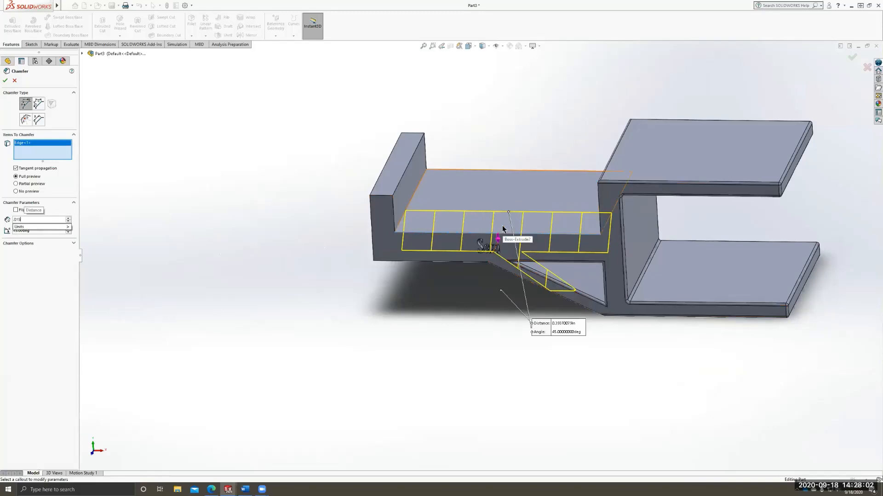
pyautogui.press('Return')
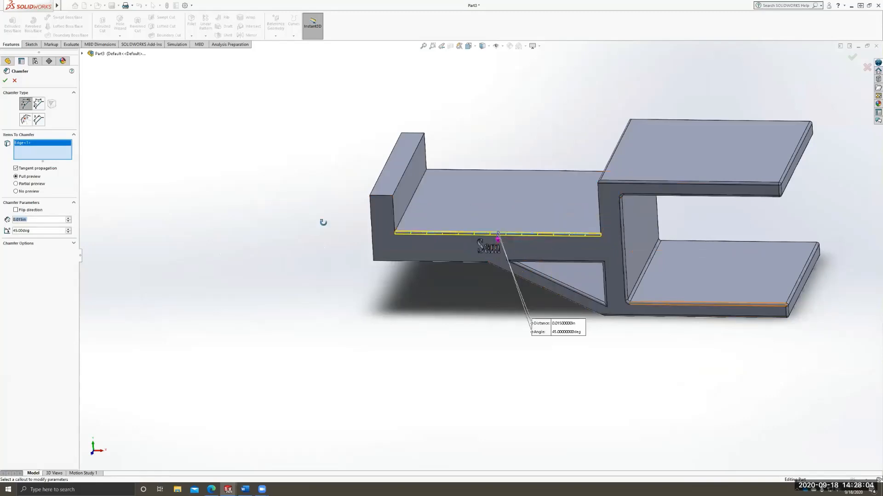
# - Add the arm's opposite upper long edge and the end tab's inner, top and outer faces to the chamfer items
pyautogui.moveTo(323, 223); pyautogui.dragTo(570, 342, button='middle')
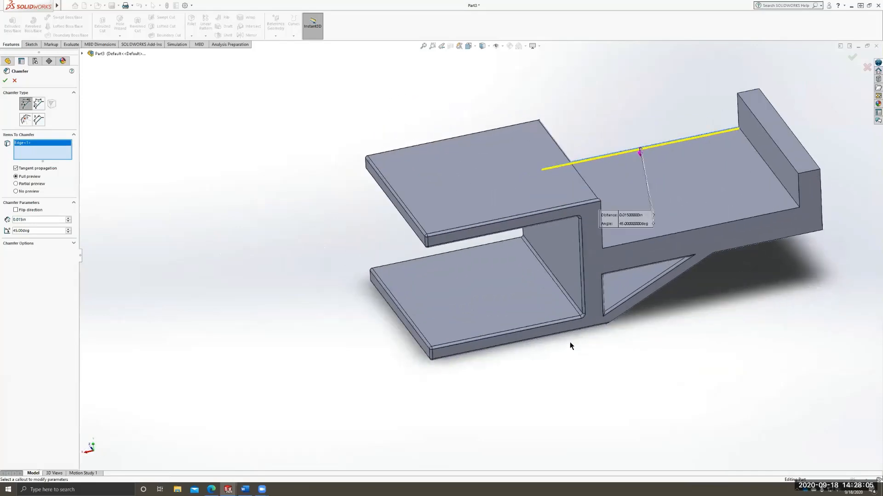
pyautogui.click(648, 239)
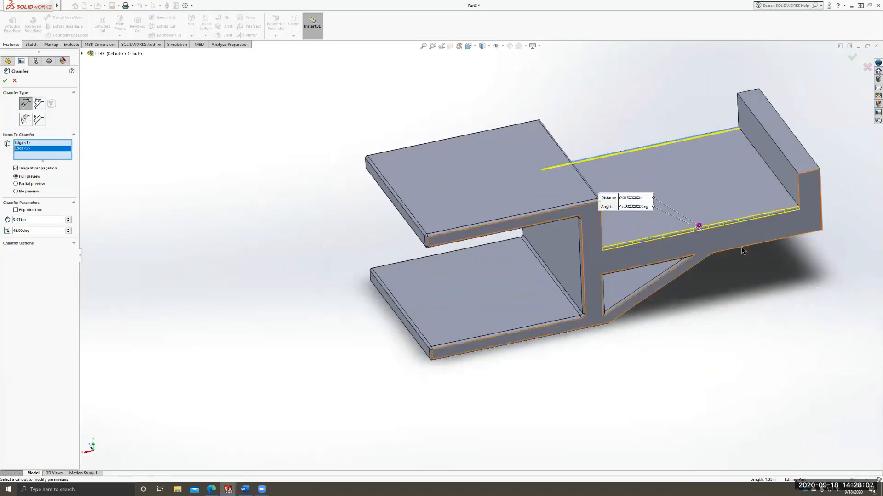
pyautogui.click(778, 159)
pyautogui.scroll(3, 768, 235)
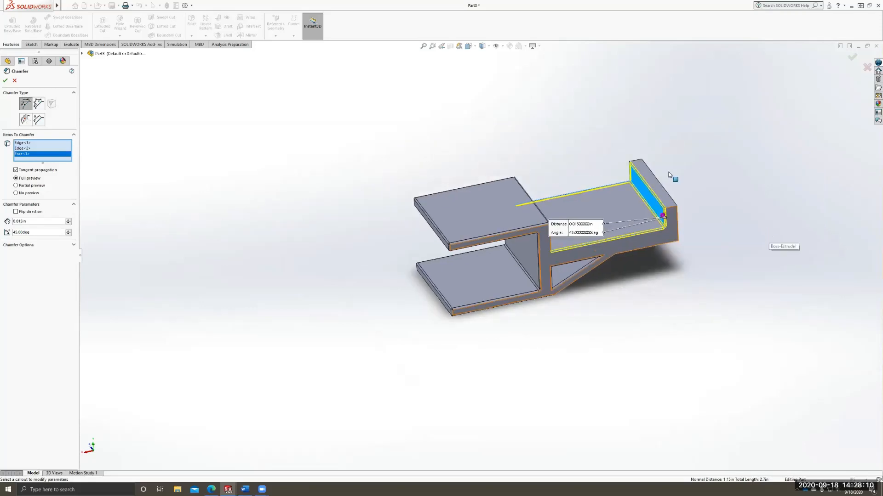
pyautogui.scroll(-1, 671, 175)
pyautogui.click(639, 189)
pyautogui.moveTo(666, 190); pyautogui.dragTo(581, 245, button='middle')
pyautogui.click(556, 272)
pyautogui.moveTo(477, 356); pyautogui.dragTo(699, 266, button='middle')
pyautogui.scroll(-5, 475, 288)
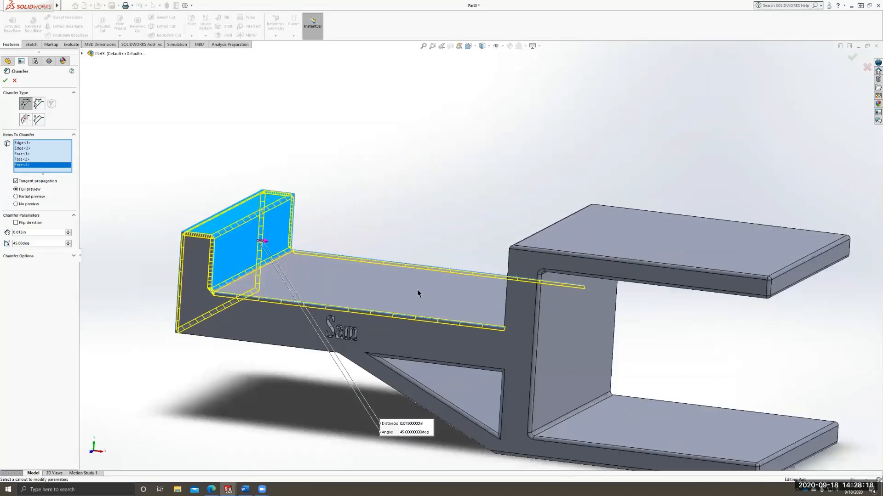
# - Increase the chamfer angle to 60 degrees
pyautogui.moveTo(449, 242); pyautogui.dragTo(391, 268, button='middle')
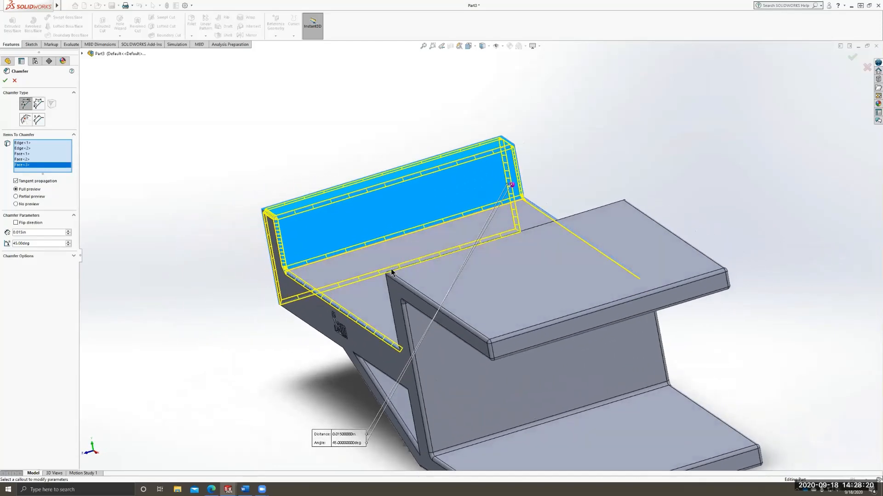
pyautogui.click(68, 242)
pyautogui.click(68, 241)
pyautogui.click(68, 242)
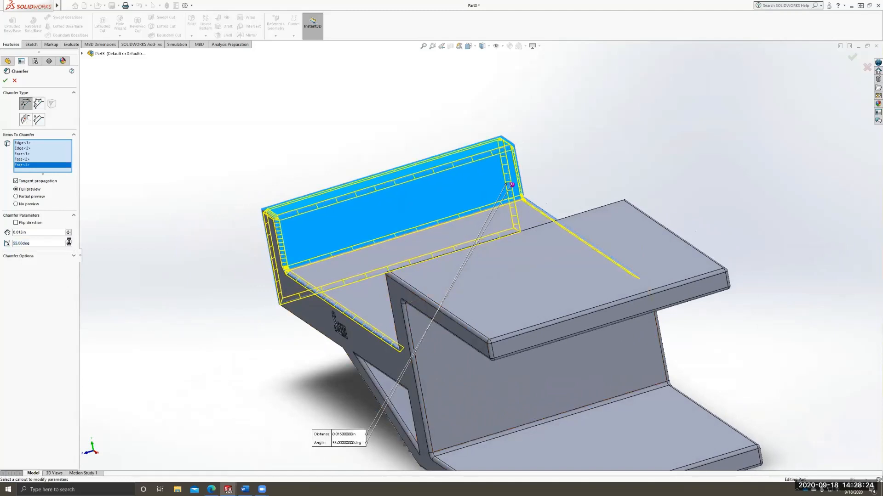
pyautogui.click(68, 242)
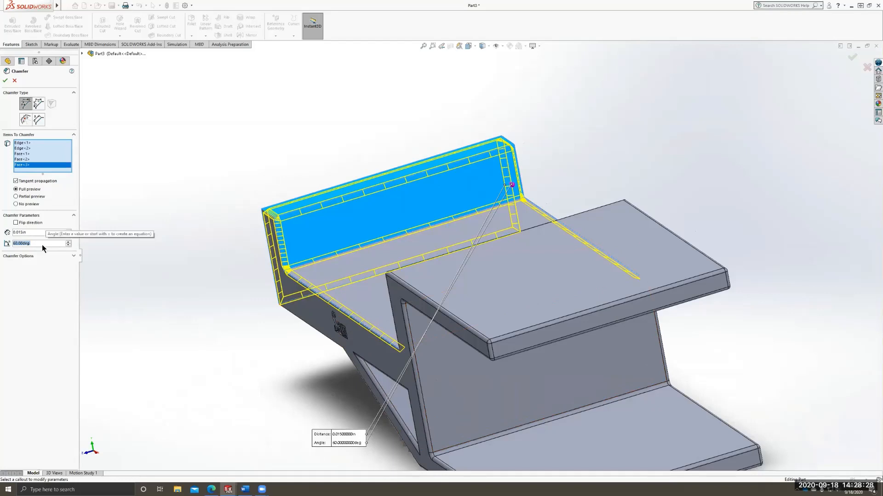
# - Set the chamfer angle to 50 degrees and apply the chamfer to the selected edges and faces
pyautogui.write('50')
pyautogui.press('Return')
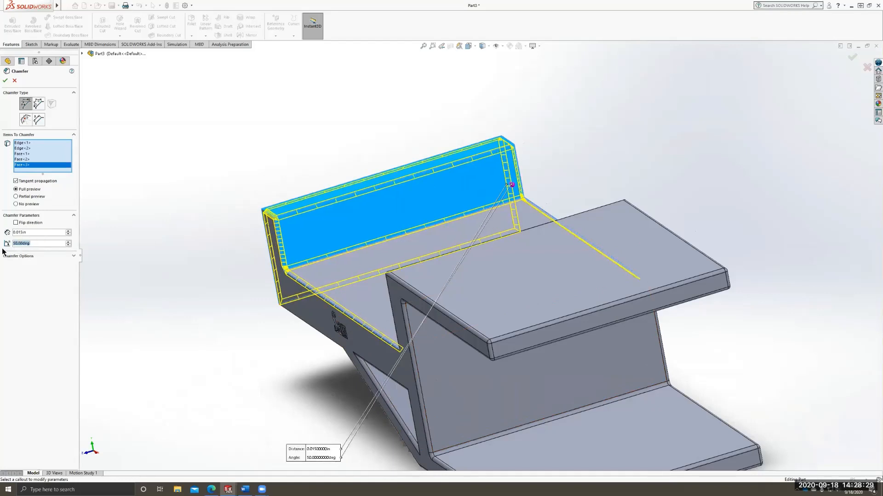
pyautogui.click(5, 81)
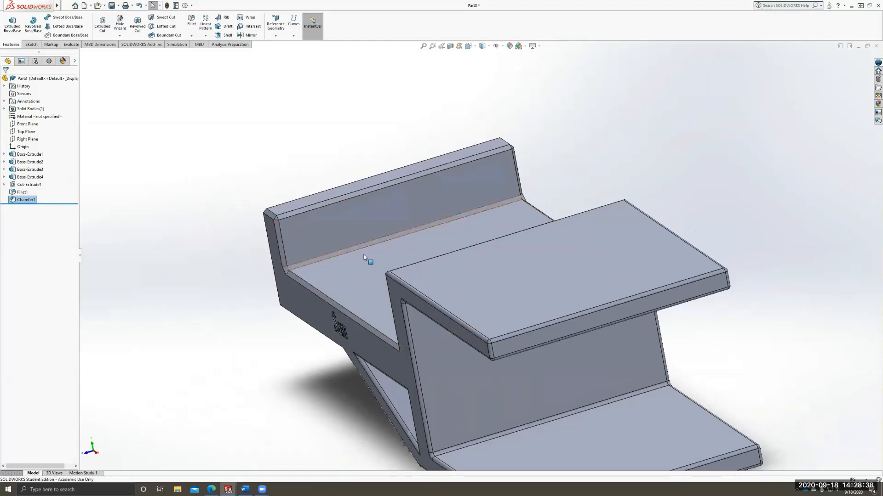
pyautogui.moveTo(445, 388); pyautogui.dragTo(483, 309, button='middle')
pyautogui.scroll(5, 466, 349)
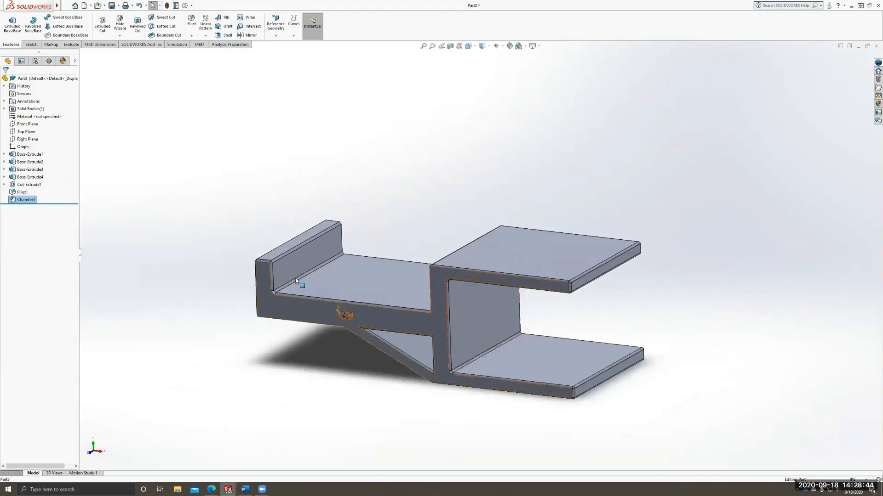
pyautogui.moveTo(295, 277); pyautogui.dragTo(330, 288, button='middle')
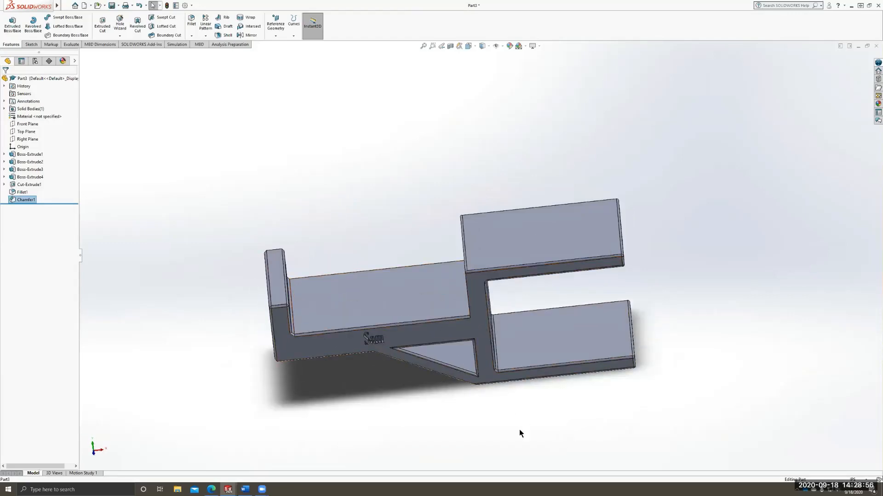
pyautogui.moveTo(587, 368); pyautogui.dragTo(583, 321, button='middle')
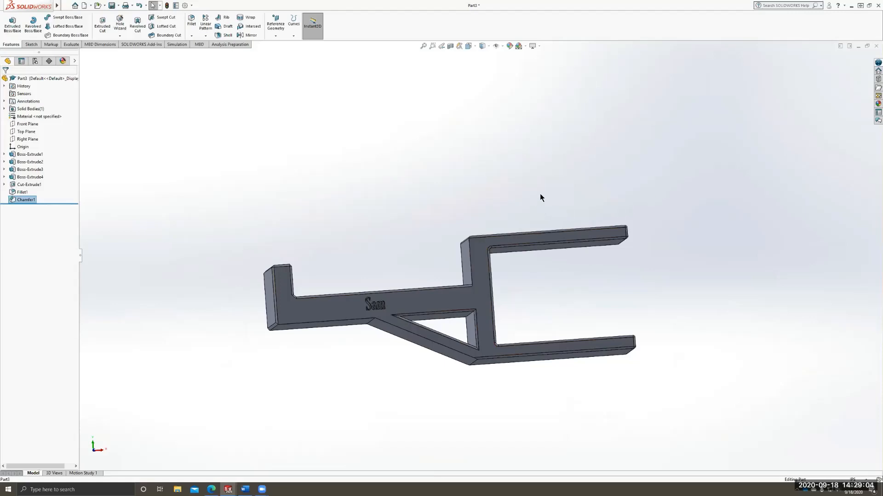
pyautogui.scroll(3, 556, 184)
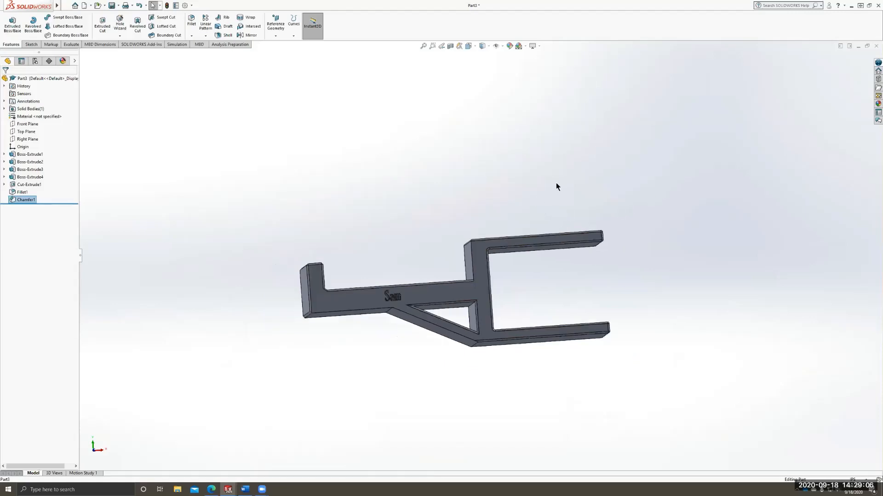
# - Save the part under the file name Side Desk Mount_V2 in the CAD folder as a SOLIDWORKS part
pyautogui.click(66, 5)
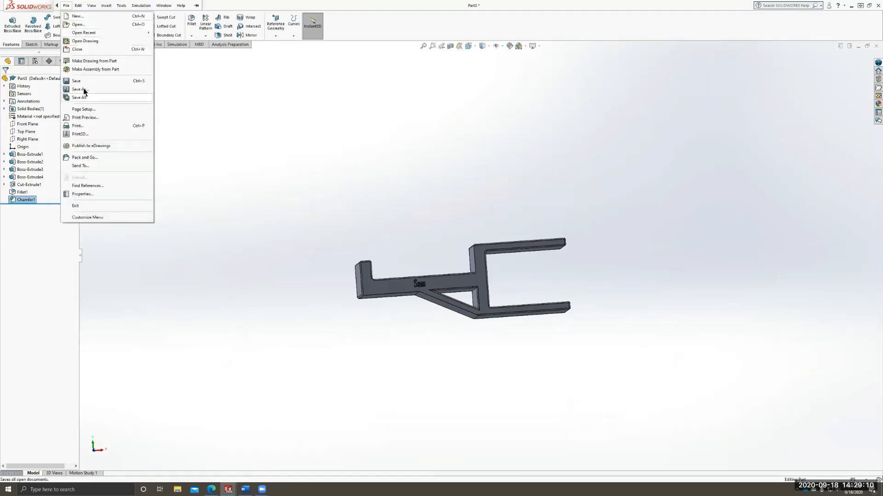
pyautogui.click(82, 90)
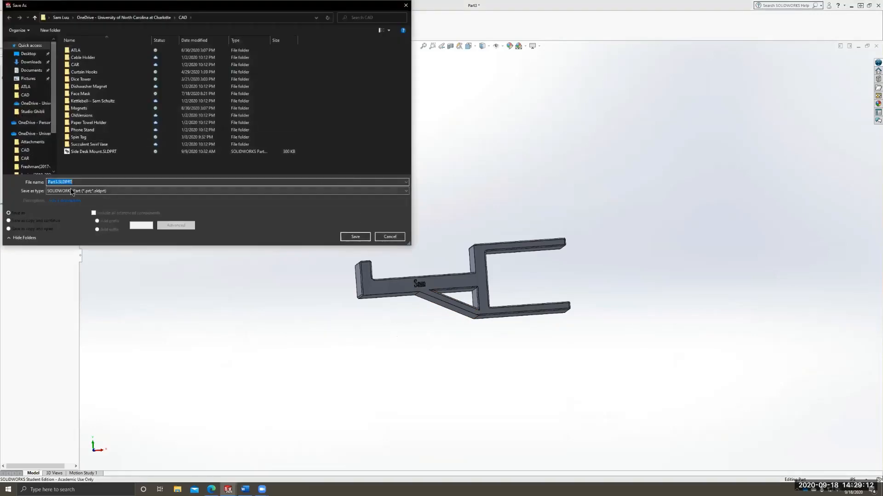
pyautogui.write('Si')
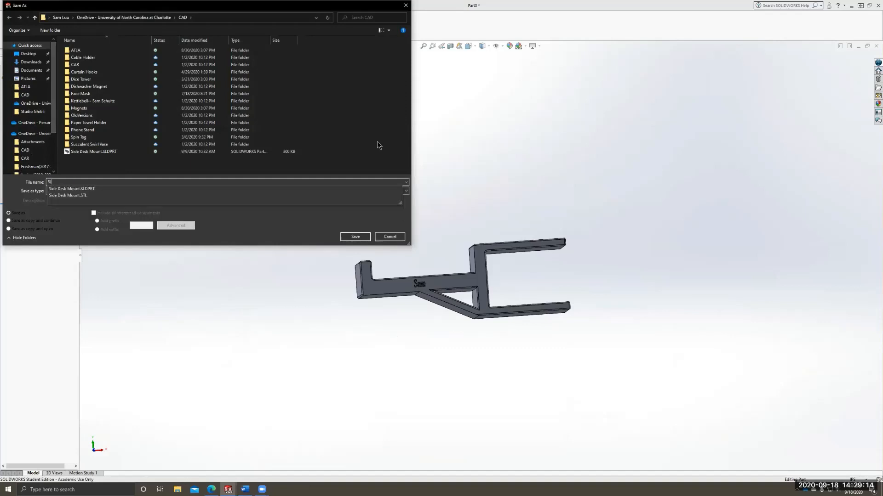
pyautogui.write('de Desk Mount_V2')
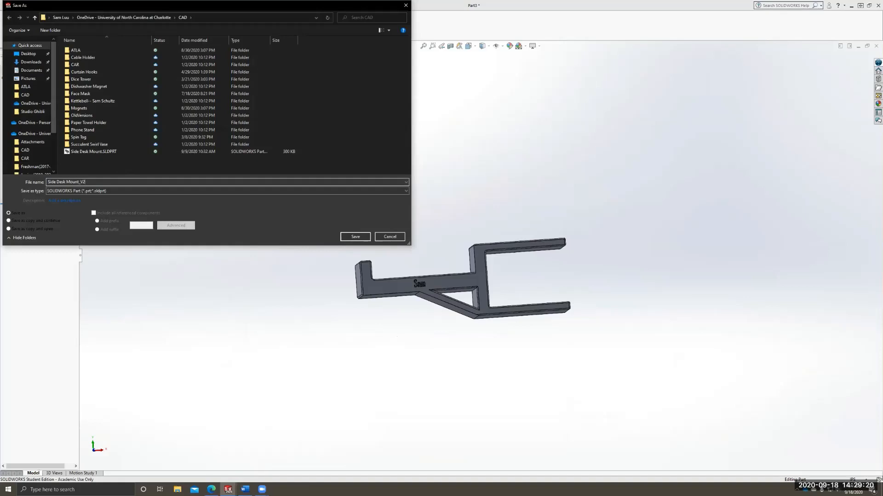
pyautogui.press('Return')
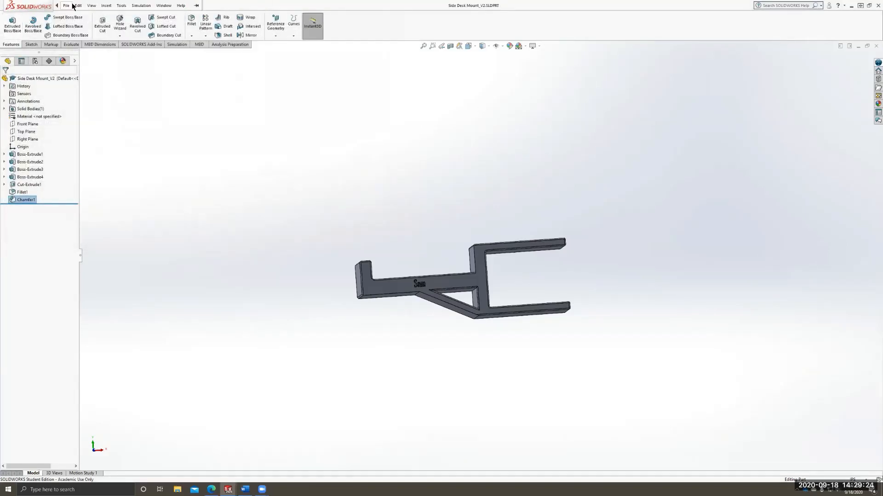
pyautogui.click(67, 5)
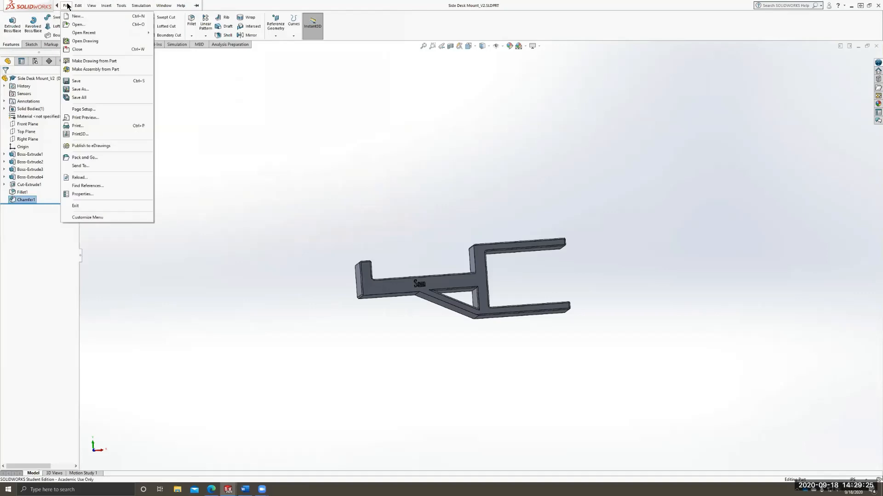
pyautogui.click(79, 90)
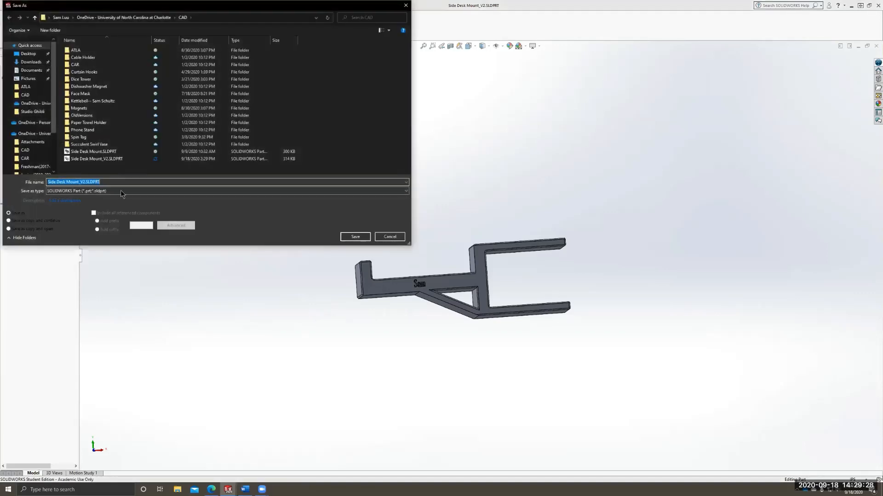
pyautogui.click(124, 190)
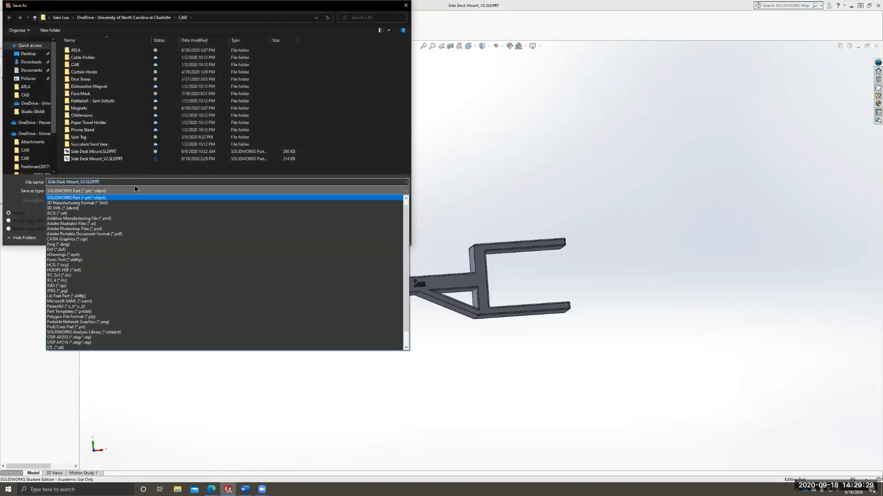
pyautogui.click(109, 348)
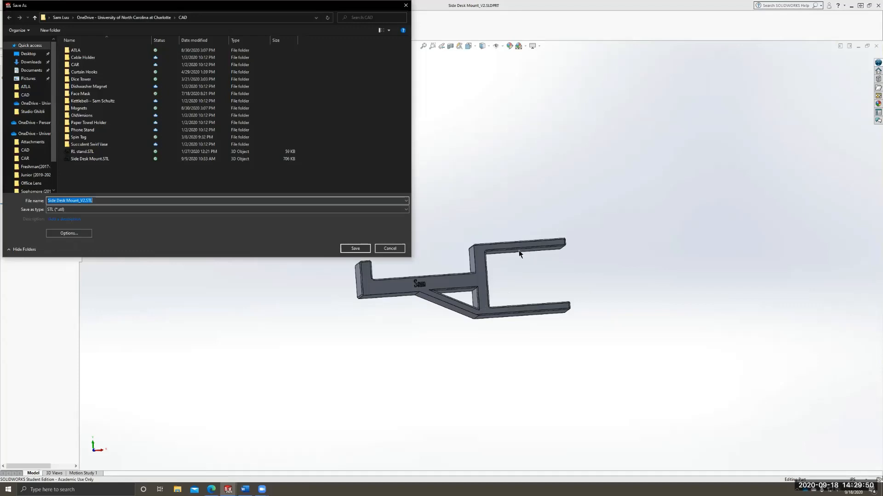
pyautogui.click(169, 210)
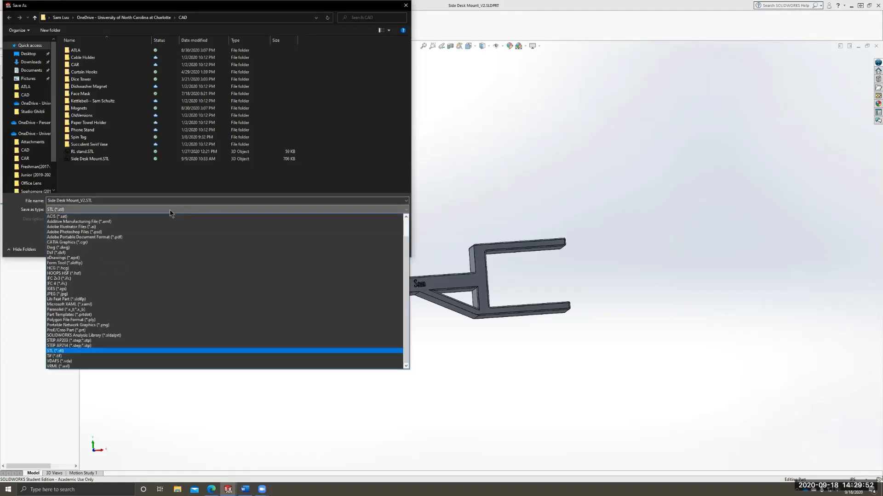
pyautogui.click(58, 254)
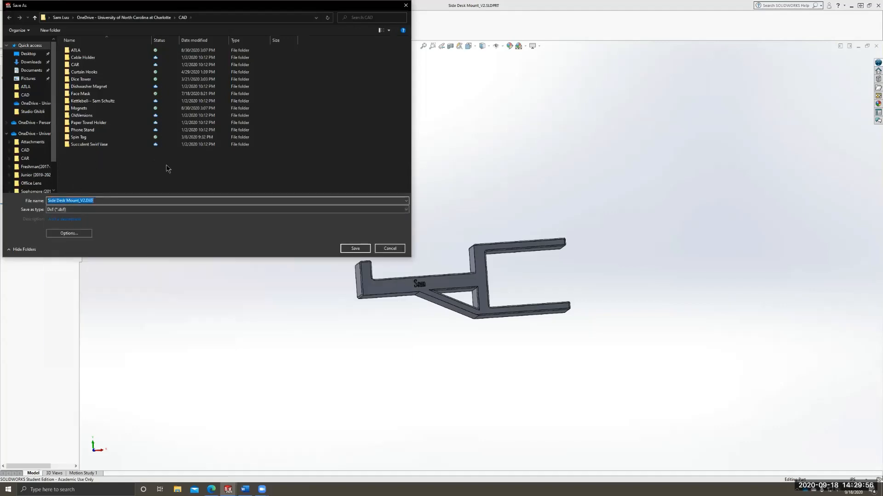
pyautogui.click(389, 248)
pyautogui.scroll(-3, 470, 228)
pyautogui.moveTo(607, 302)
pyautogui.mouseDown(button='middle')
pyautogui.moveTo(613, 394)
pyautogui.moveTo(617, 328)
pyautogui.moveTo(603, 303)
pyautogui.moveTo(548, 303)
pyautogui.moveTo(523, 363)
pyautogui.moveTo(501, 345)
pyautogui.moveTo(553, 331)
pyautogui.moveTo(585, 303)
pyautogui.moveTo(621, 387)
pyautogui.moveTo(601, 360)
pyautogui.moveTo(601, 308)
pyautogui.mouseUp(button='middle')
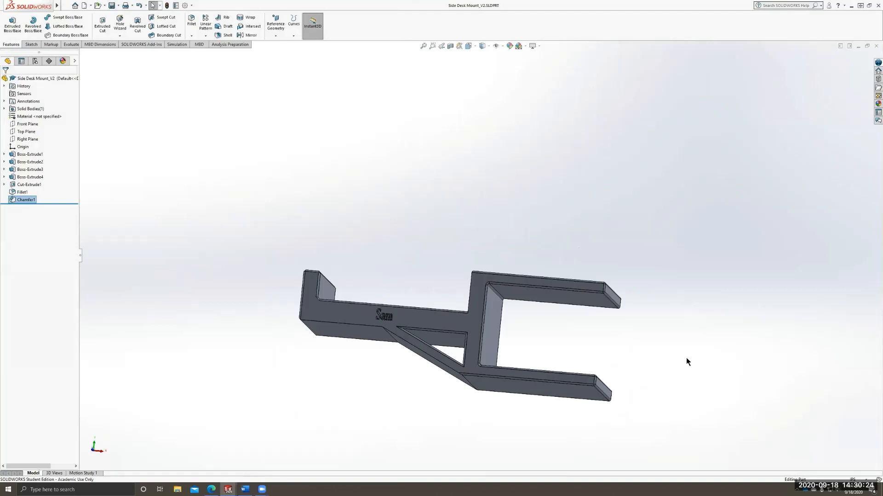
# - Create a new part and sketch a circle about 2.57 in in radius on the Top Plane, centred on the origin
pyautogui.click(66, 5)
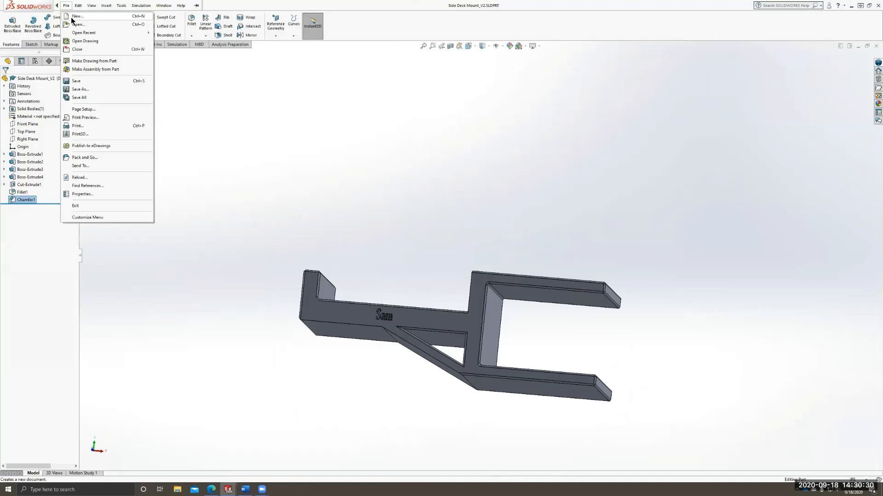
pyautogui.click(73, 18)
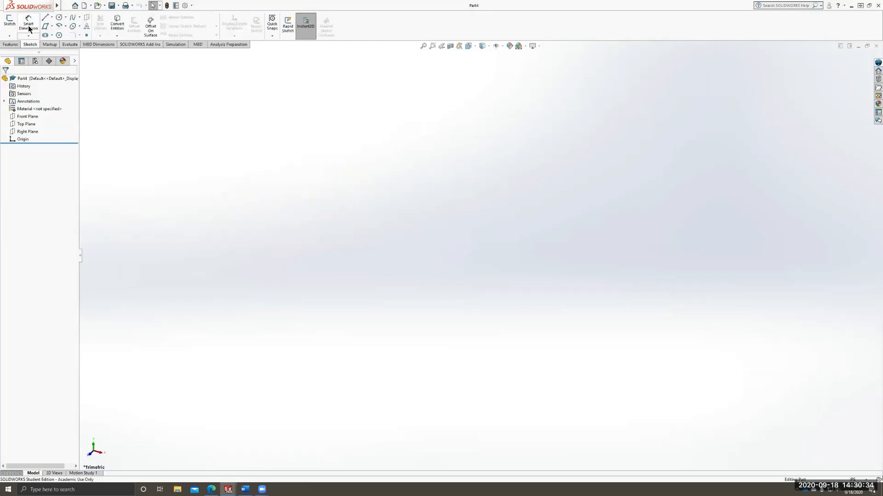
pyautogui.click(9, 21)
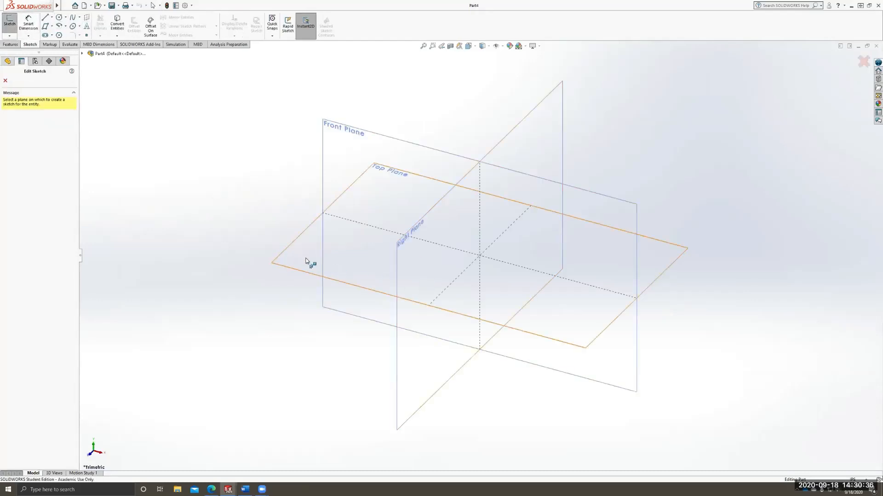
pyautogui.click(306, 258)
pyautogui.click(58, 17)
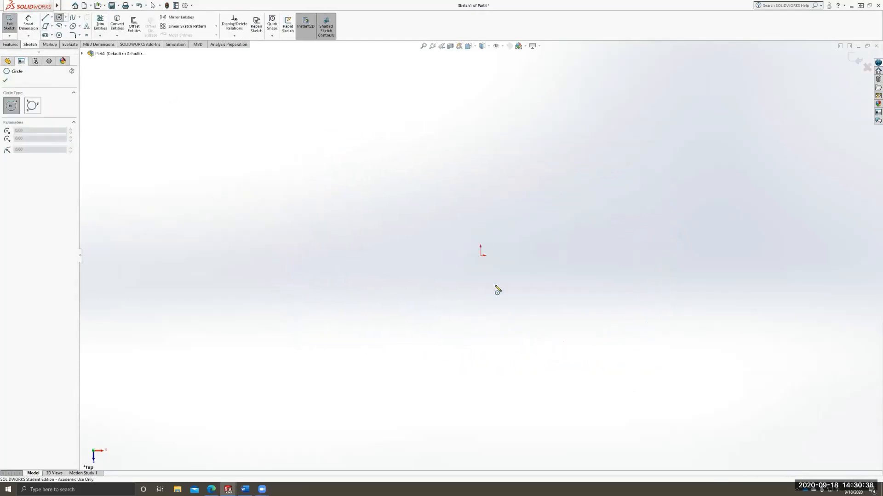
pyautogui.click(481, 255)
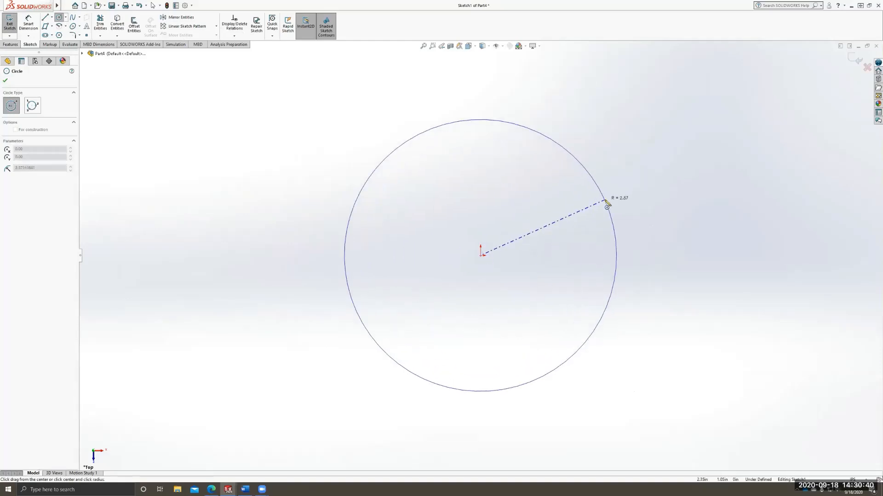
pyautogui.click(607, 203)
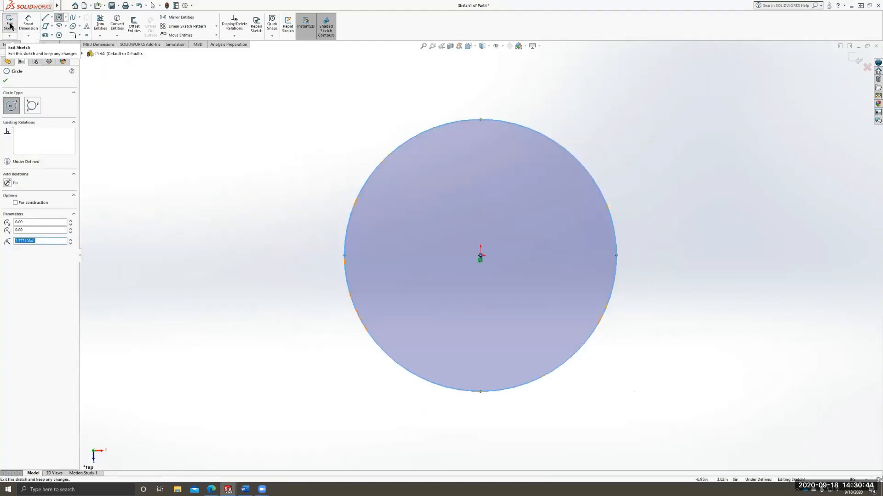
# - Extrude the circle as a blind boss 0.10 in thick
pyautogui.click(12, 44)
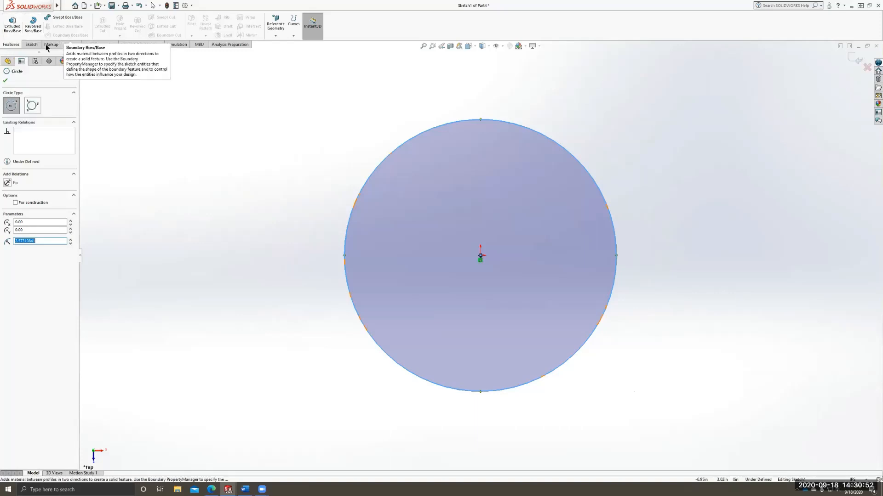
pyautogui.click(30, 46)
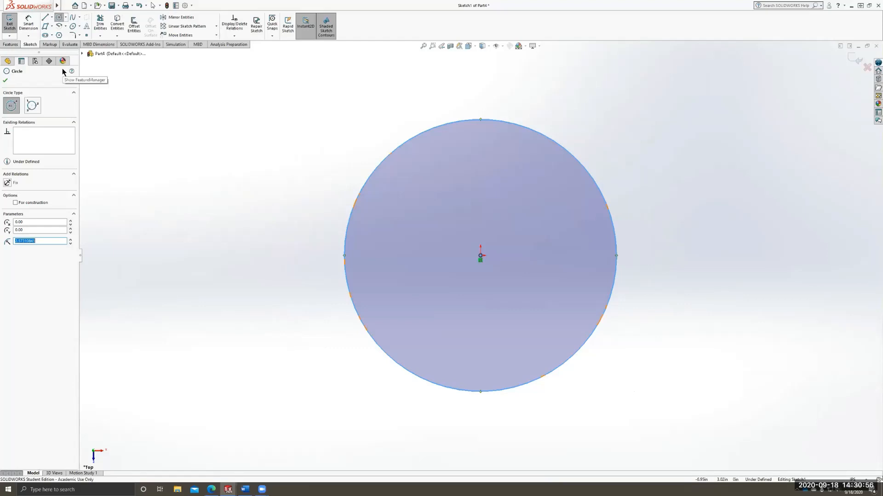
pyautogui.click(10, 44)
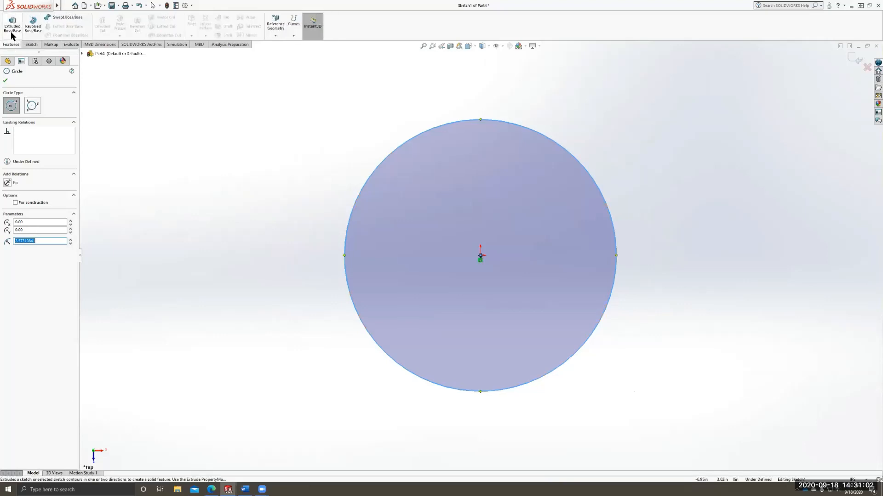
pyautogui.click(10, 29)
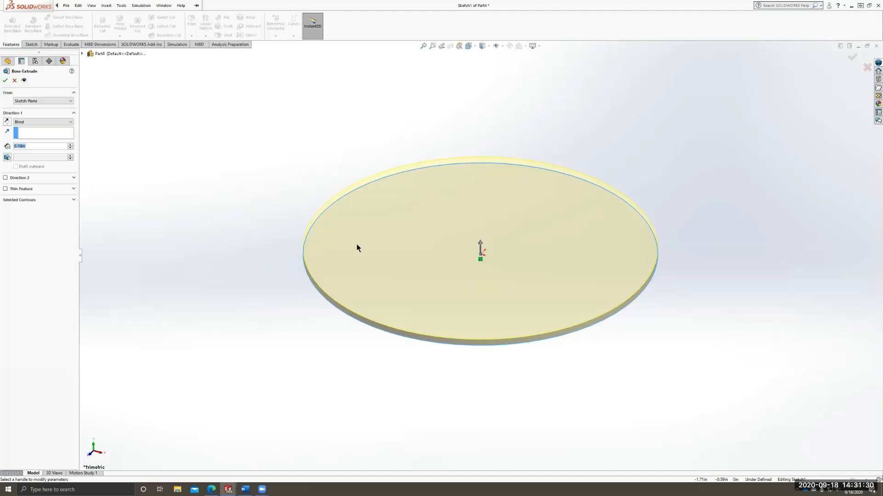
pyautogui.click(5, 80)
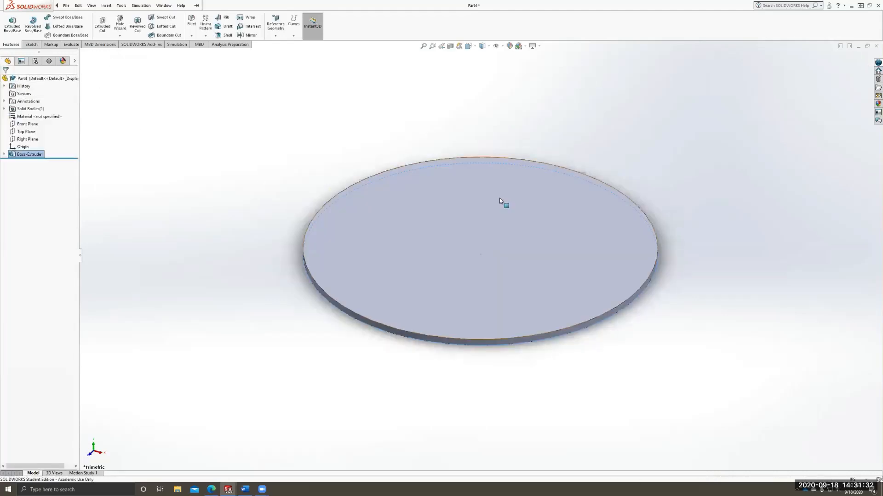
# - Start a new sketch on the top face of the disc
pyautogui.moveTo(604, 116); pyautogui.dragTo(607, 152, button='middle')
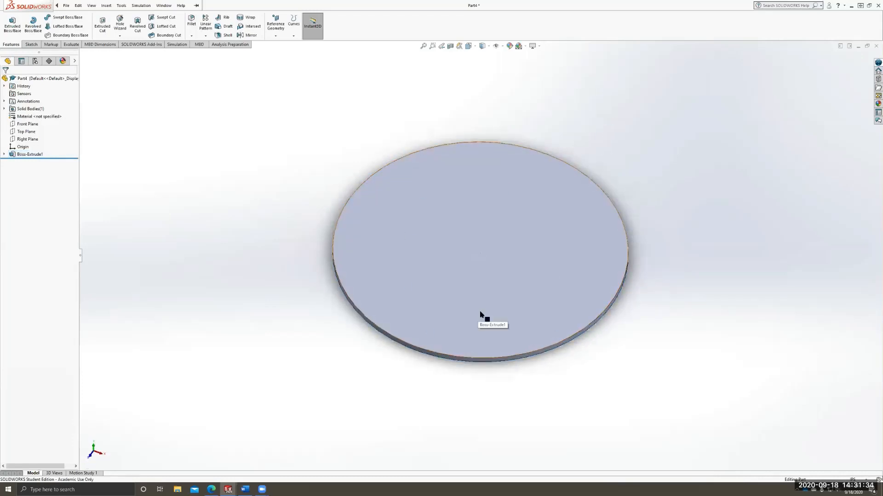
pyautogui.click(527, 221)
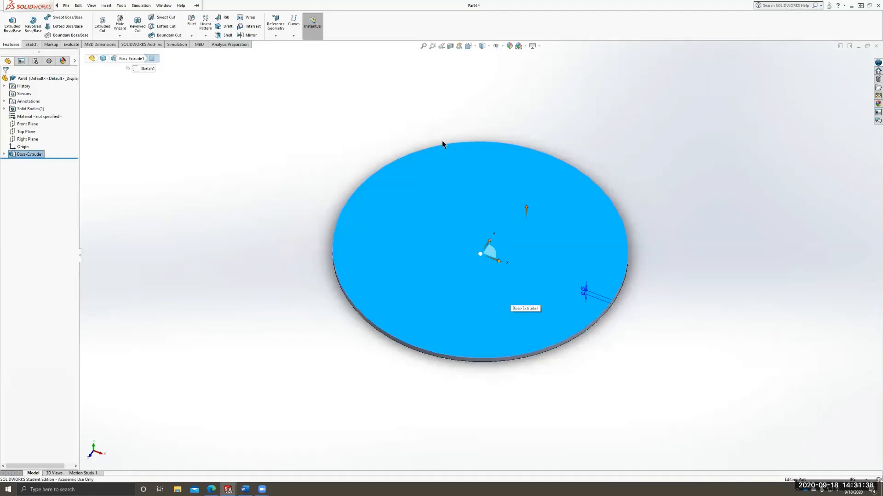
pyautogui.click(32, 45)
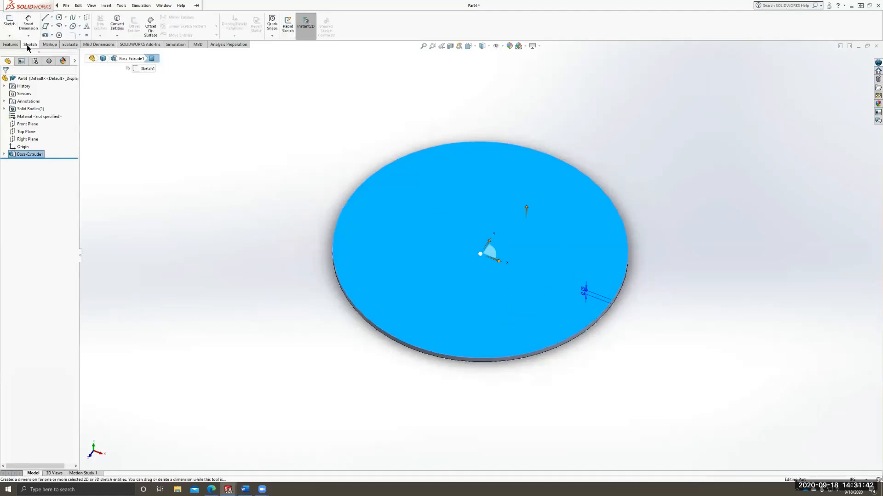
pyautogui.click(9, 22)
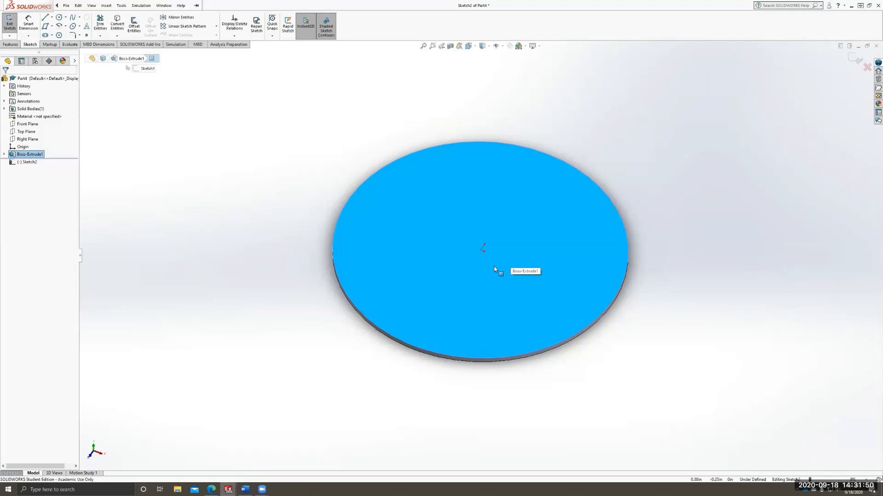
pyautogui.click(614, 116)
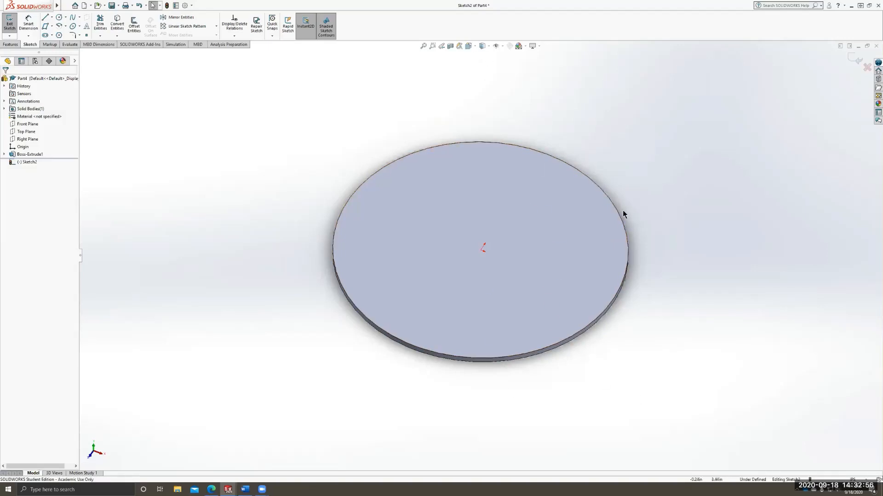
# - Preview section views of the disc on the Front Plane and the Right Plane, and leave Section View without keeping a cut
pyautogui.click(451, 45)
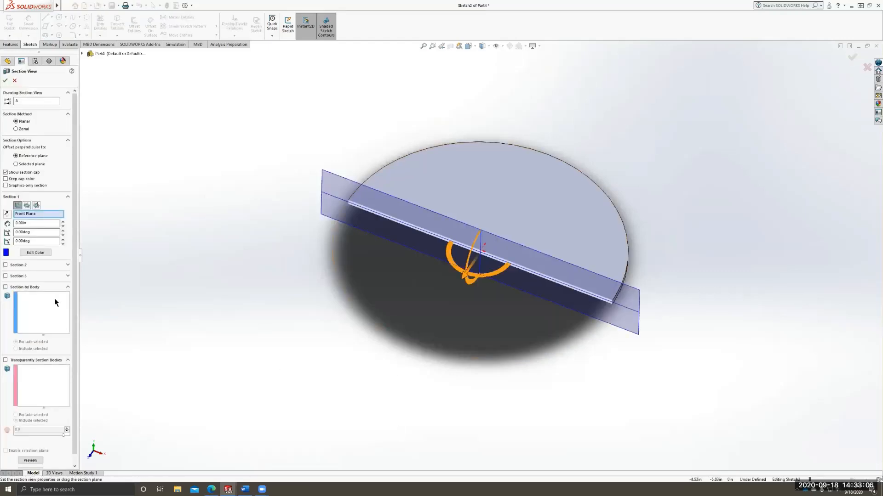
pyautogui.click(27, 206)
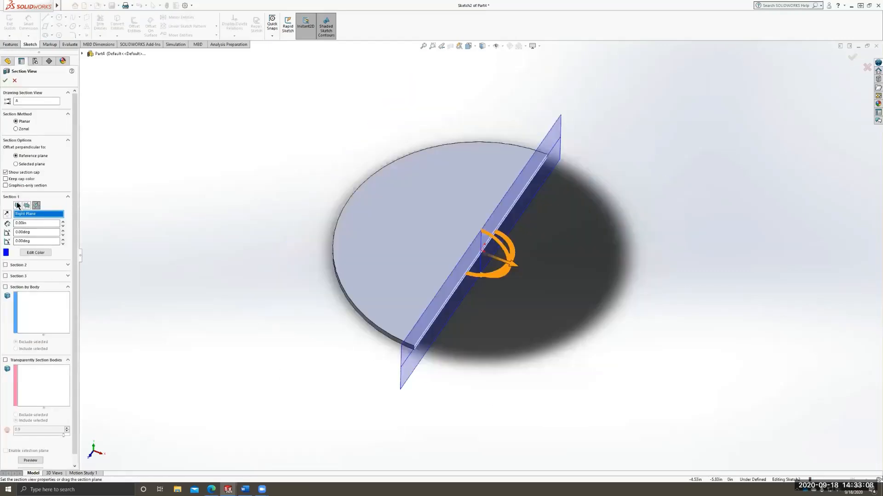
pyautogui.click(15, 81)
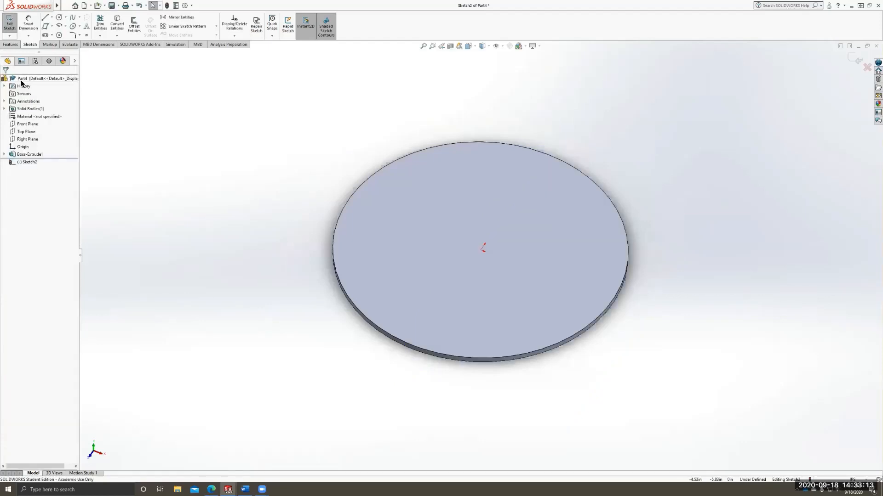
# - View the disc from the Bottom orientation and return to the Isometric orientation
pyautogui.click(474, 46)
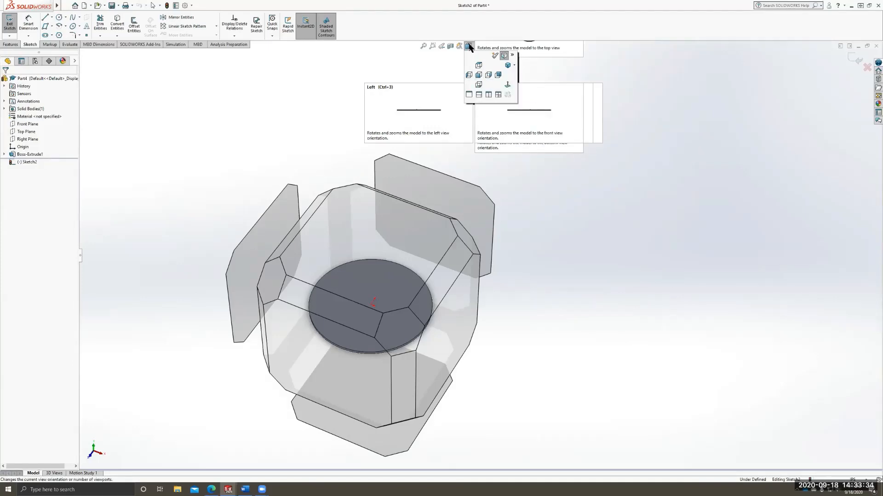
pyautogui.click(483, 86)
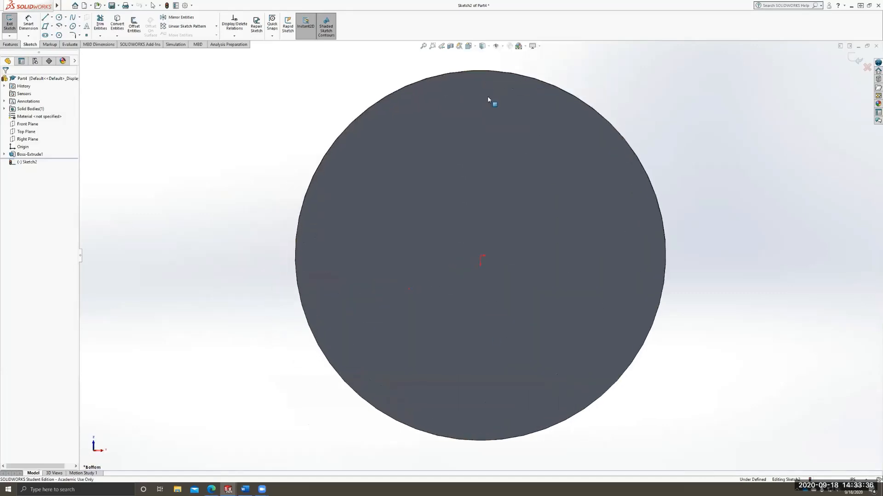
pyautogui.click(470, 46)
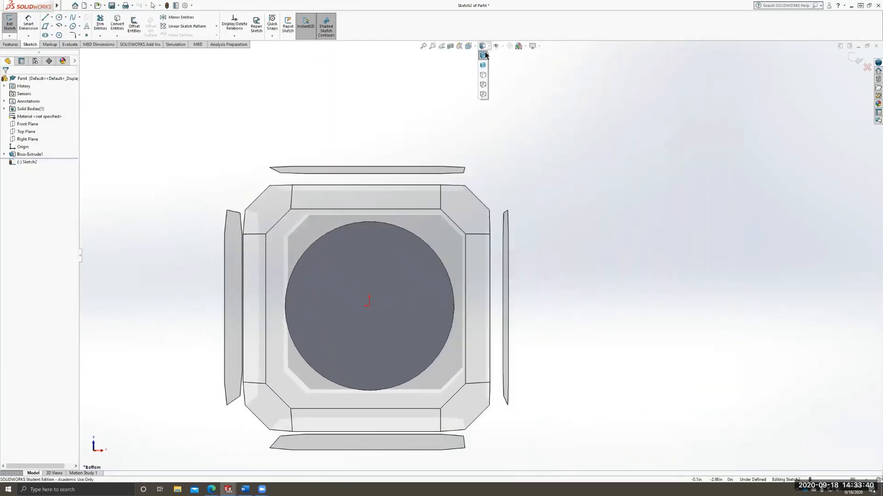
pyautogui.click(469, 47)
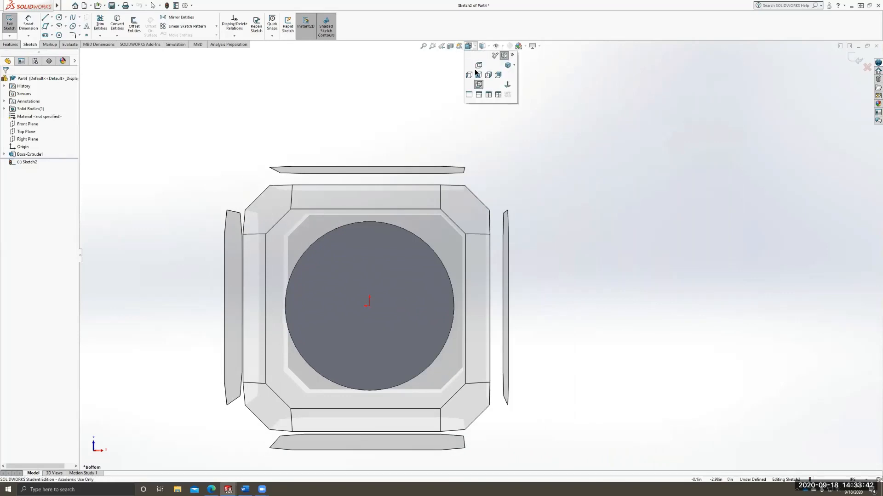
pyautogui.click(507, 65)
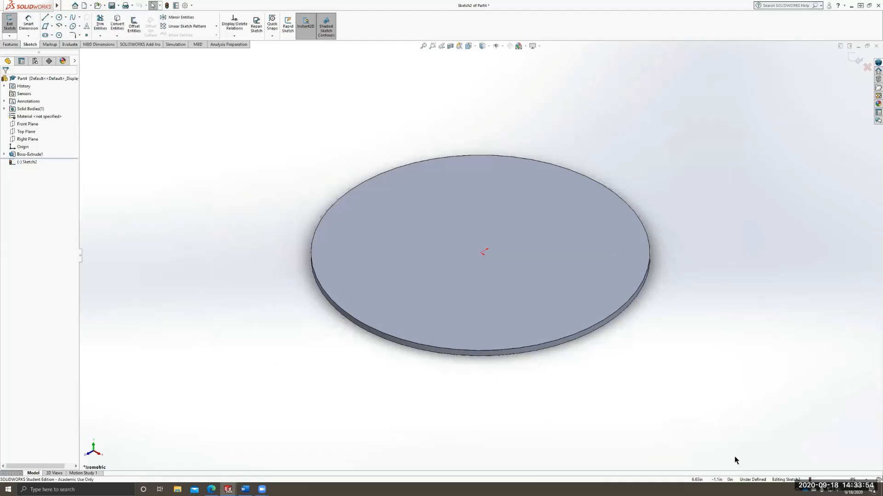
# - Examine the disc by rotating, zooming and panning around it, and finish with the view normal to the sketch face
pyautogui.moveTo(646, 331); pyautogui.dragTo(646, 287, button='middle')
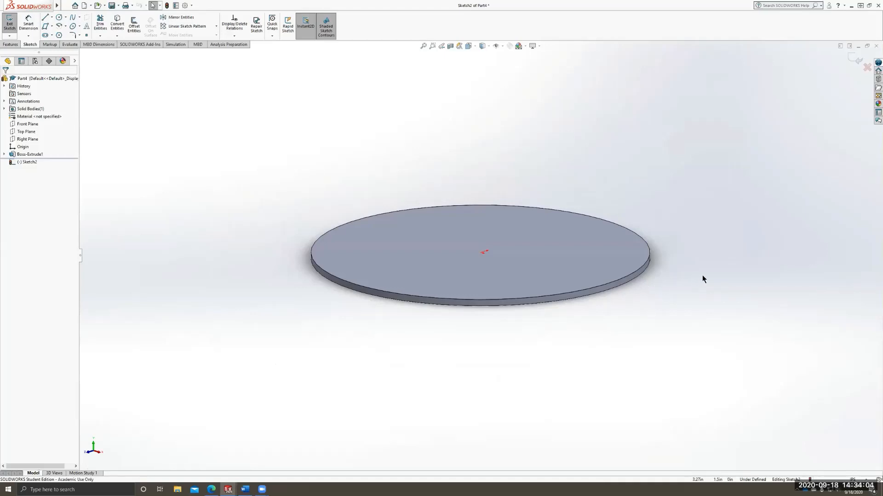
pyautogui.moveTo(711, 267); pyautogui.dragTo(677, 312, button='middle')
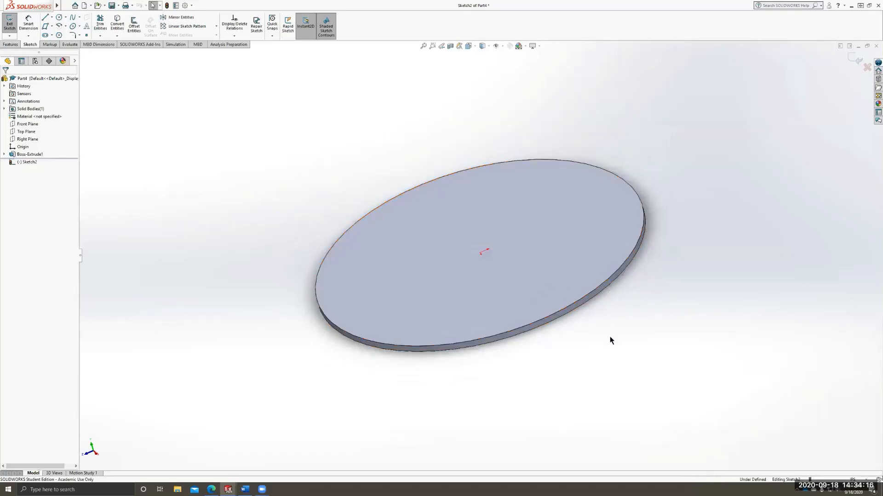
pyautogui.moveTo(608, 333); pyautogui.dragTo(645, 325, button='middle')
pyautogui.scroll(-1, 582, 304)
pyautogui.scroll(9, 581, 304)
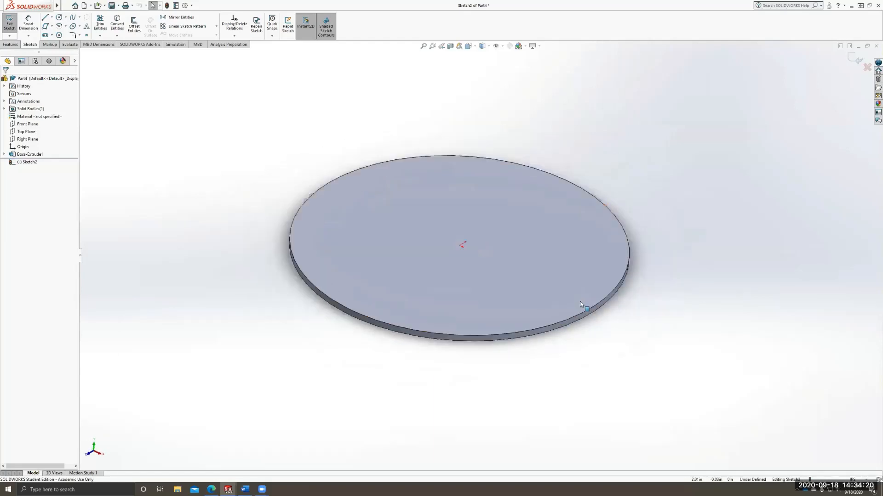
pyautogui.moveTo(580, 304)
pyautogui.mouseDown(button='middle')
pyautogui.moveTo(557, 275)
pyautogui.moveTo(550, 130)
pyautogui.moveTo(613, 245)
pyautogui.moveTo(600, 248)
pyautogui.moveTo(635, 345)
pyautogui.moveTo(608, 343)
pyautogui.mouseUp(button='middle')
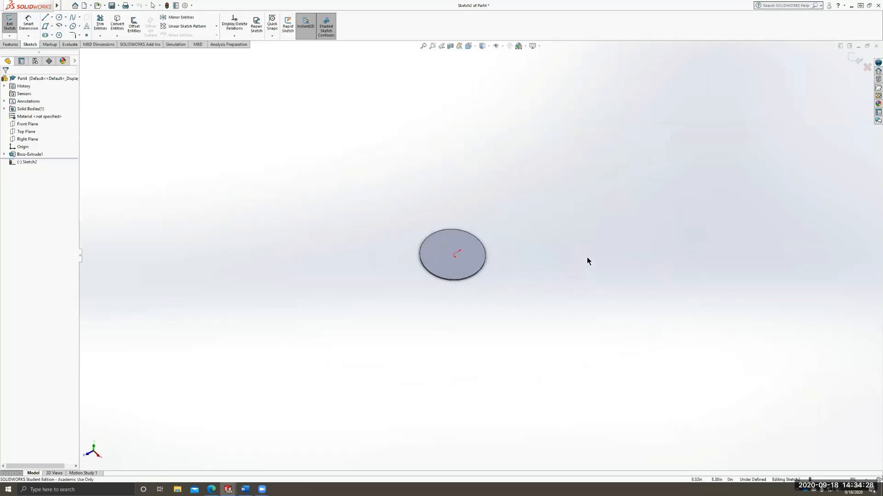
pyautogui.moveTo(587, 257)
pyautogui.keyDown('ctrl'); pyautogui.mouseDown(button='middle')
pyautogui.moveTo(723, 255)
pyautogui.moveTo(682, 181)
pyautogui.moveTo(628, 296)
pyautogui.moveTo(698, 246)
pyautogui.moveTo(565, 219)
pyautogui.moveTo(604, 300)
pyautogui.mouseUp(button='middle'); pyautogui.keyUp('ctrl')
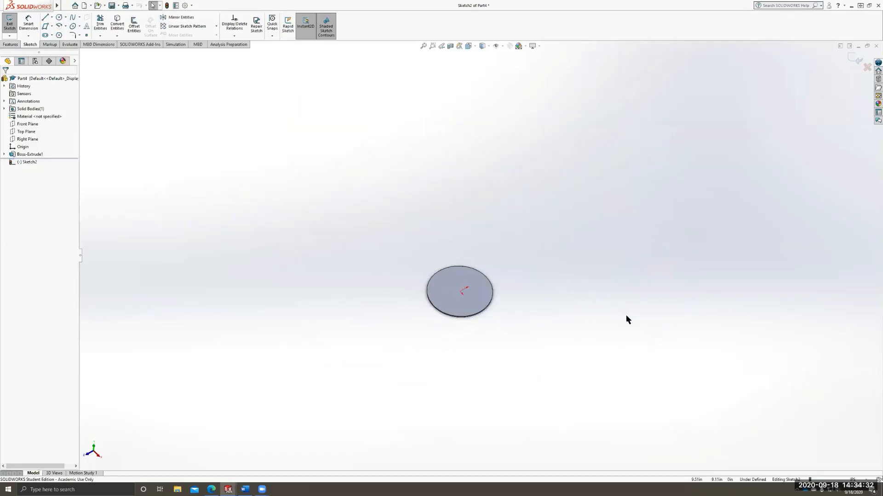
pyautogui.hotkey('ctrl', '8')
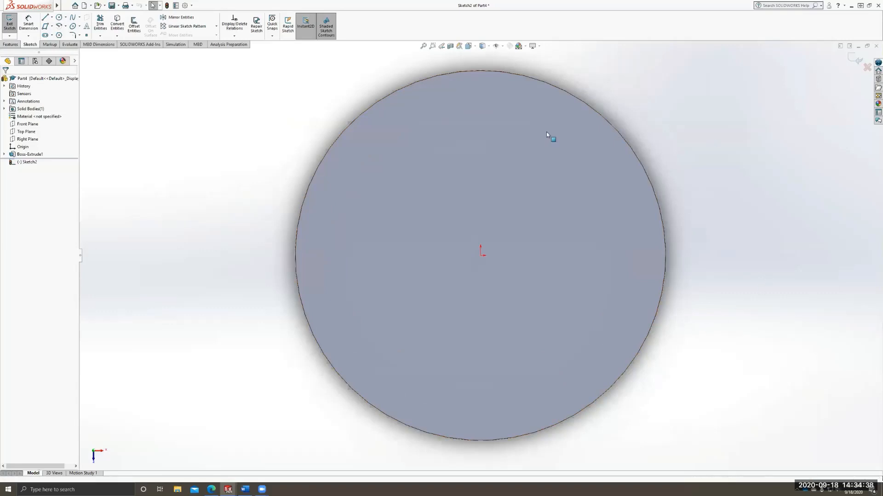
# - Sketch a circle between the origin and the disc's upper-left edge and set its radius to 0.15 in
pyautogui.click(7, 45)
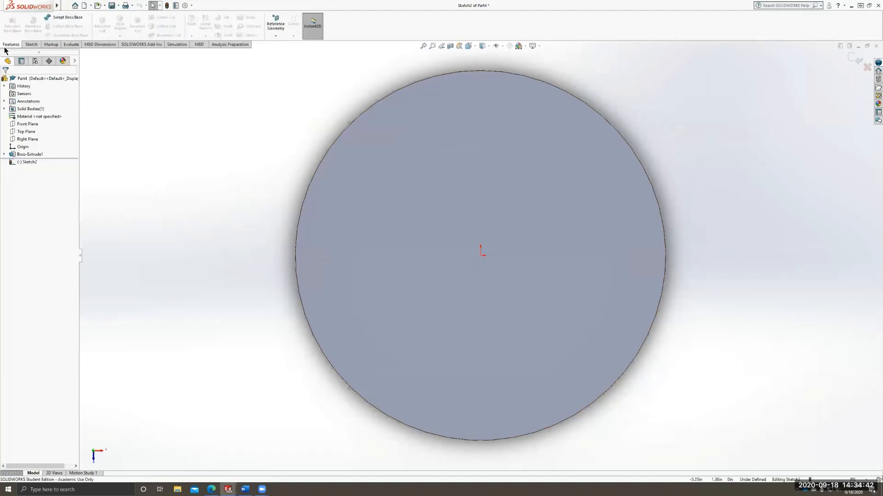
pyautogui.click(31, 44)
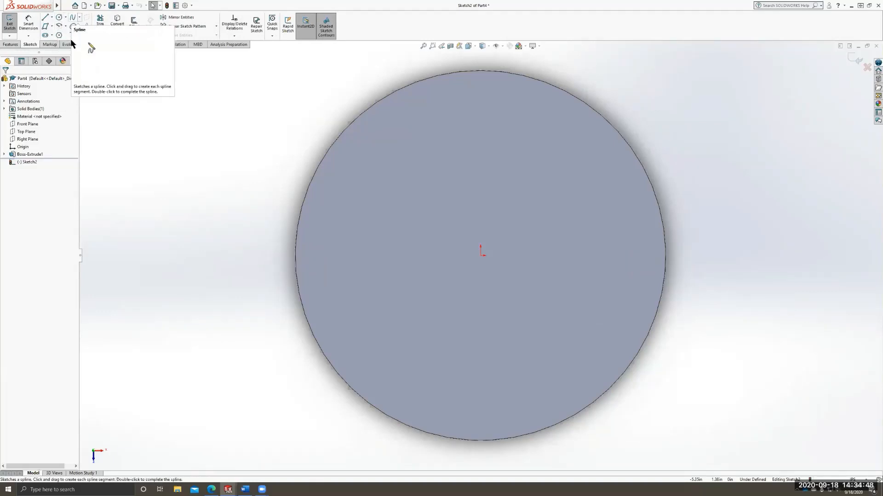
pyautogui.click(59, 17)
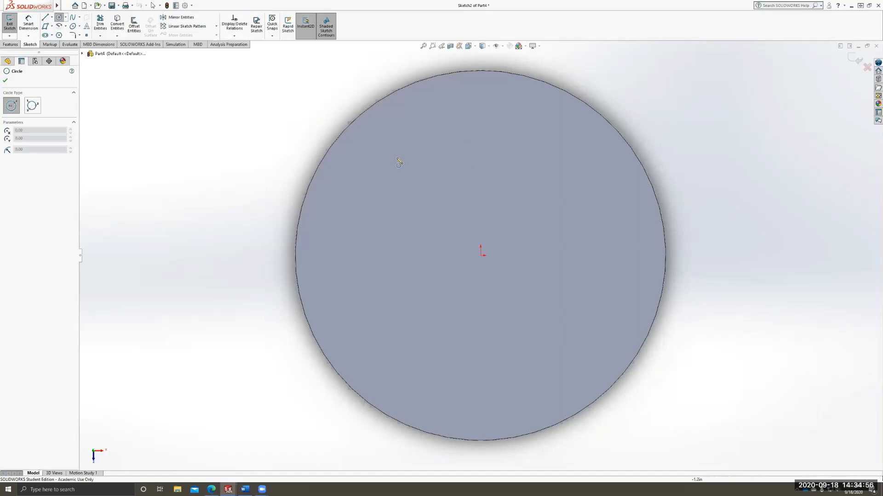
pyautogui.click(360, 182)
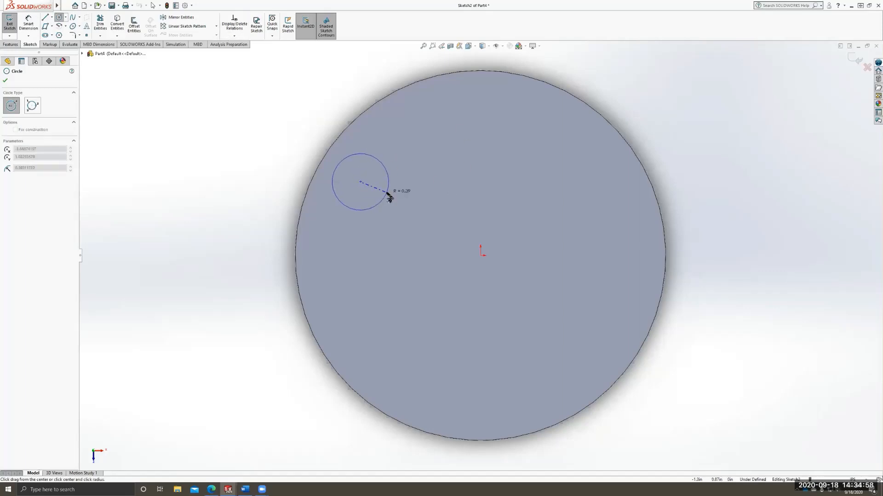
pyautogui.click(389, 196)
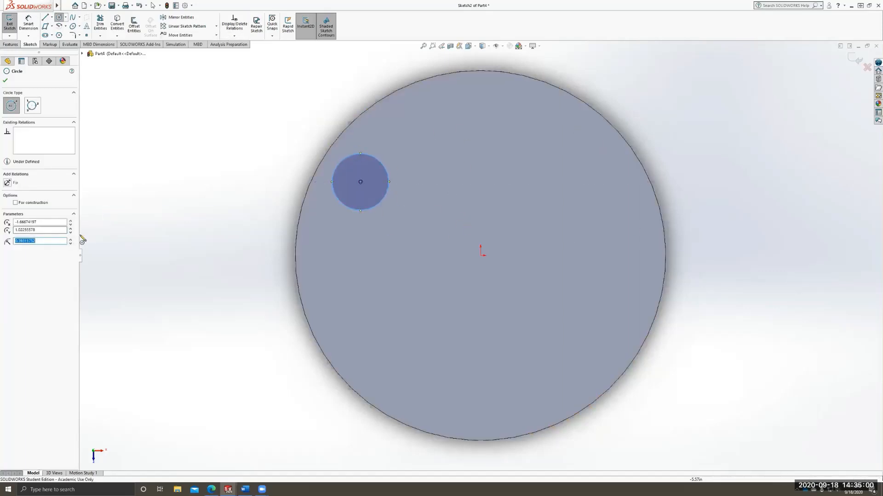
pyautogui.write('.15')
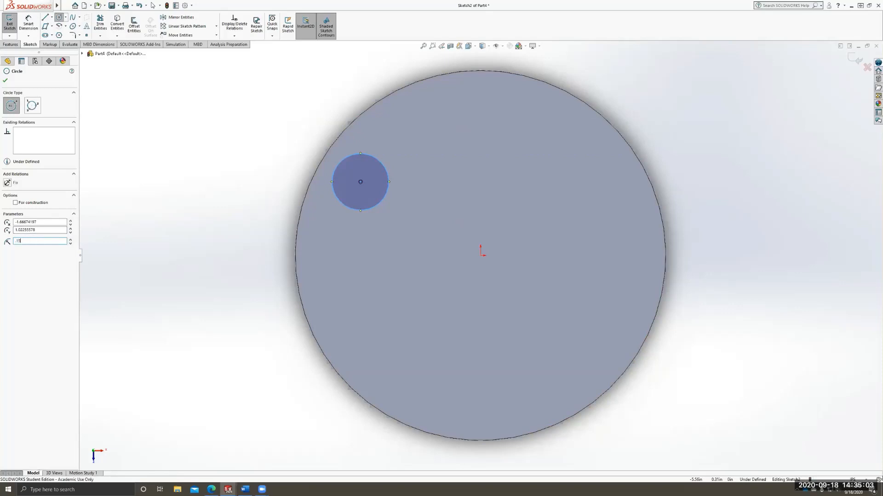
pyautogui.press('Return')
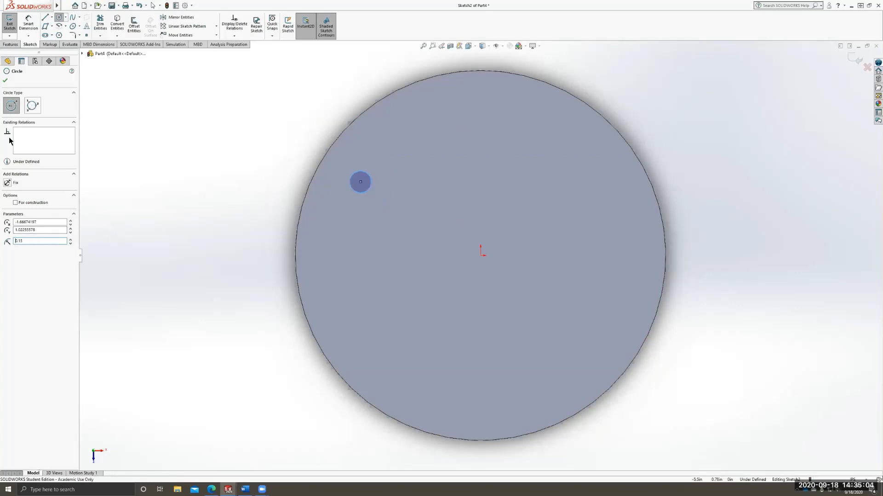
pyautogui.click(6, 82)
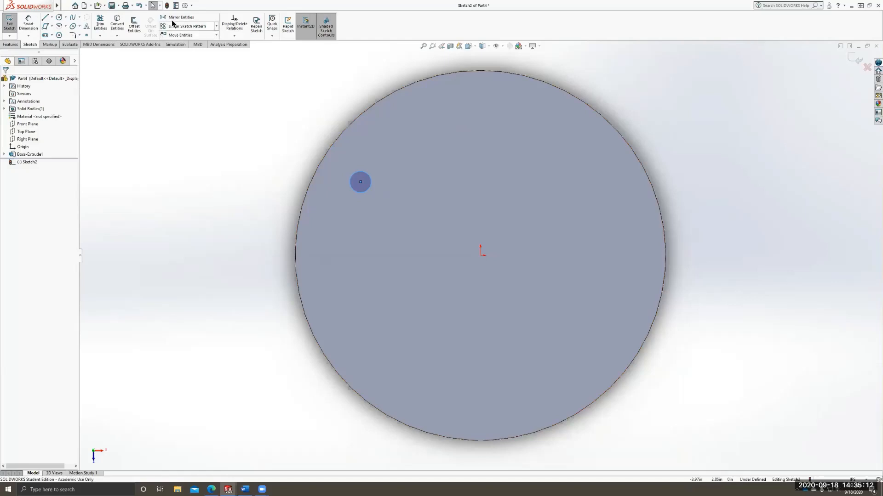
pyautogui.click(216, 26)
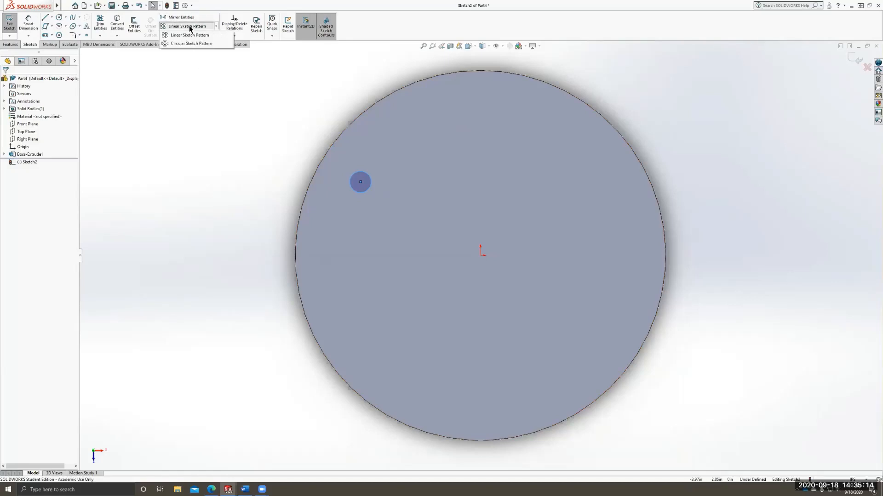
pyautogui.click(215, 43)
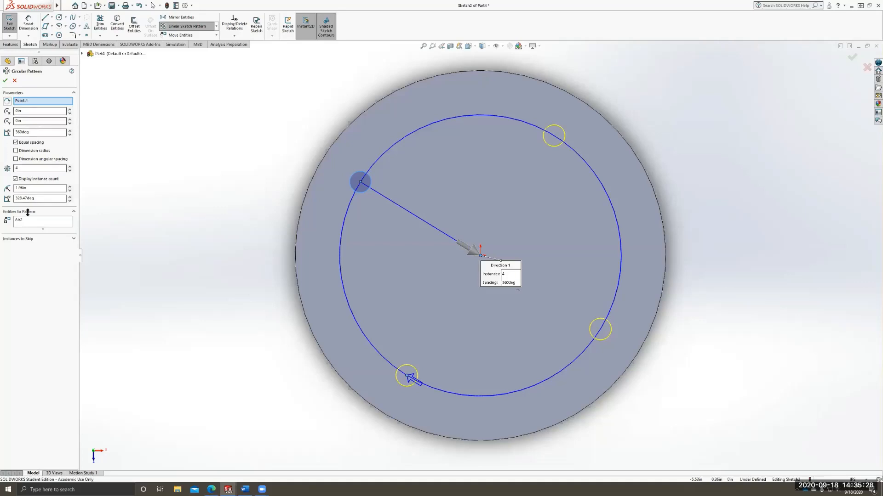
pyautogui.rightClick(48, 101)
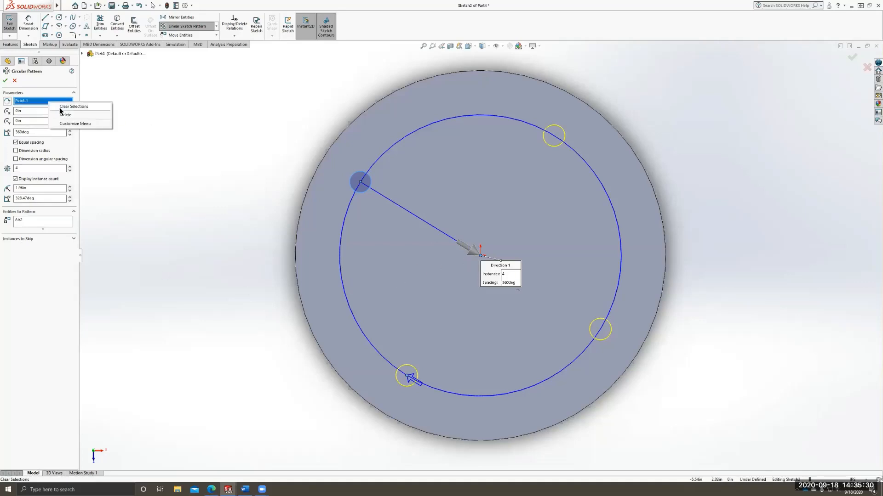
pyautogui.click(60, 108)
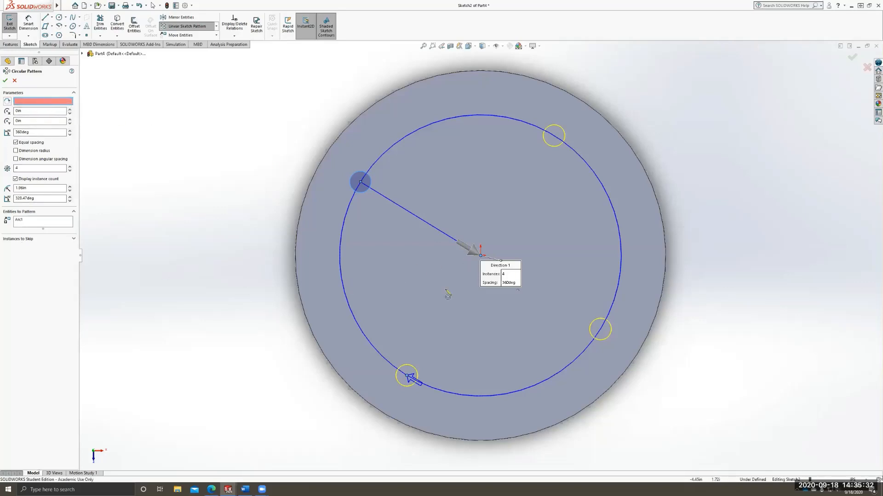
pyautogui.click(481, 256)
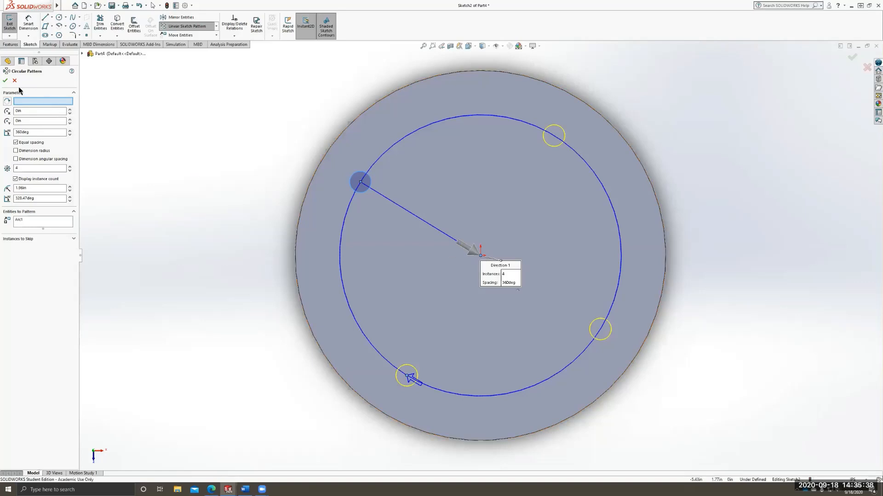
pyautogui.click(15, 81)
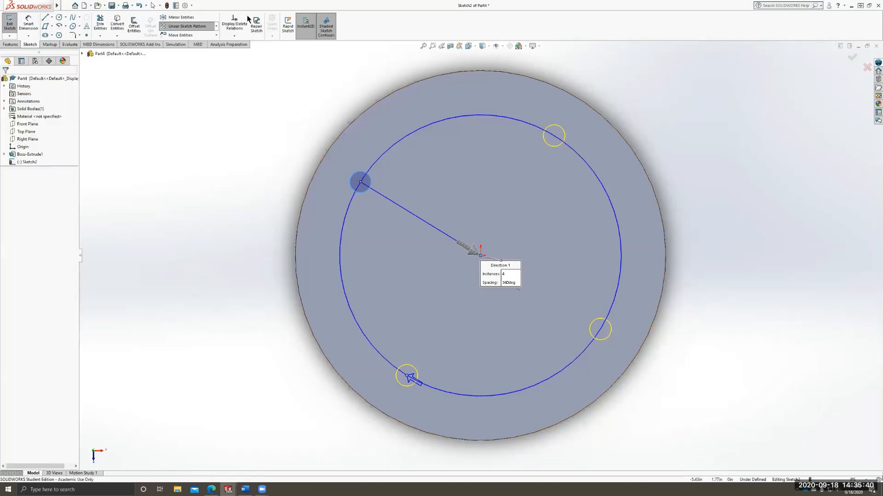
# - Set up a circular sketch pattern of the small circle about the origin, with the angle set to 270 degrees
pyautogui.click(217, 27)
pyautogui.click(201, 41)
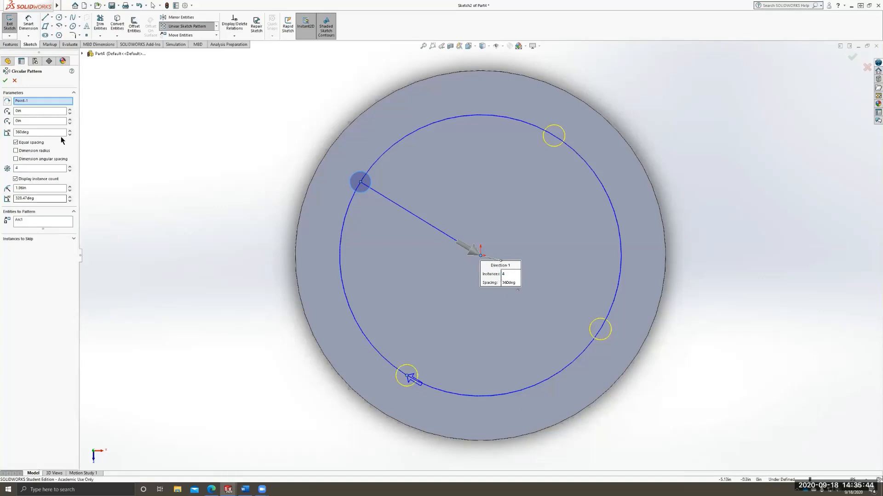
pyautogui.moveTo(37, 134); pyautogui.dragTo(4, 128)
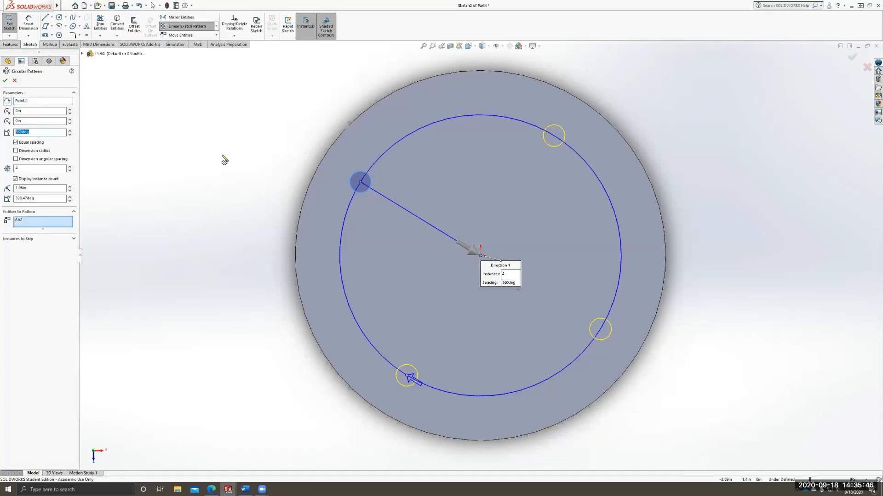
pyautogui.write('270')
pyautogui.press('Return')
pyautogui.moveTo(42, 132); pyautogui.dragTo(3, 132)
pyautogui.click(35, 223)
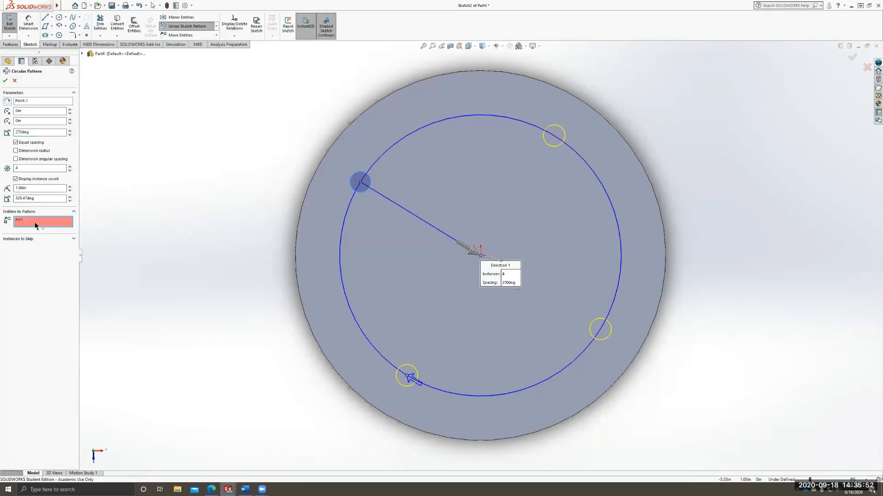
# - Raise the circular pattern's number of instances to 19
pyautogui.click(31, 169)
pyautogui.moveTo(31, 171); pyautogui.dragTo(6, 161)
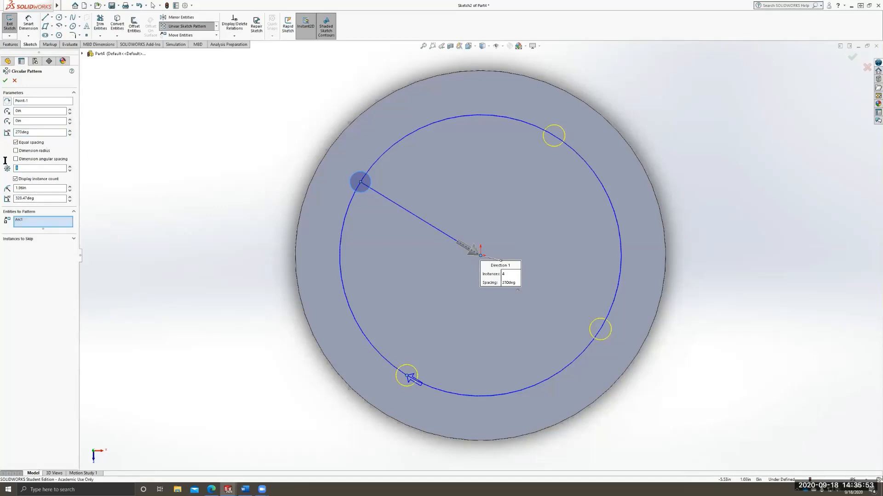
pyautogui.click(69, 166)
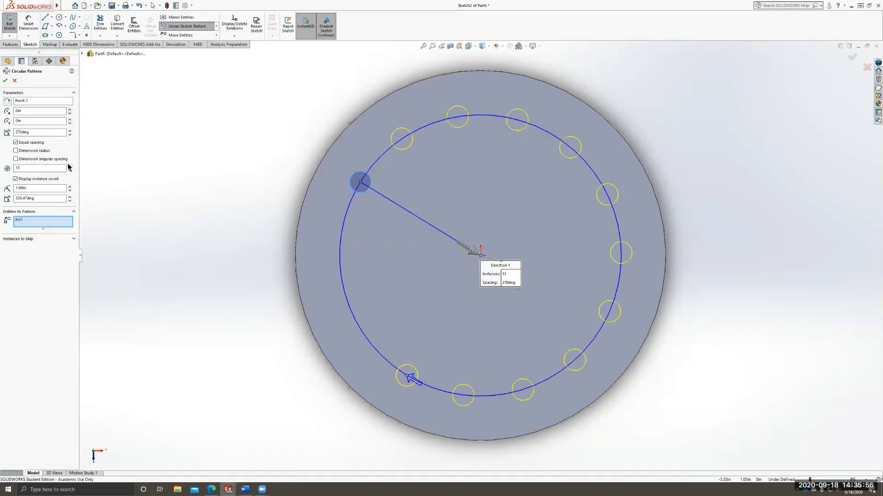
pyautogui.click(69, 165)
pyautogui.click(70, 165)
pyautogui.click(70, 165)
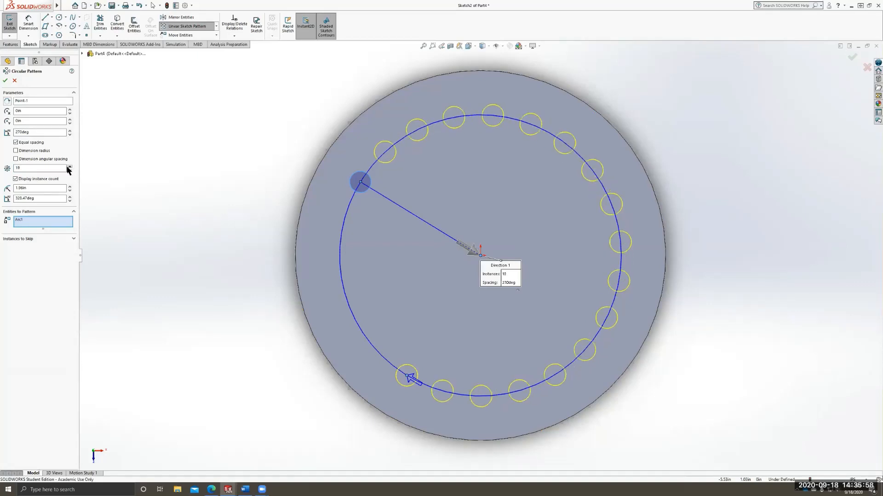
pyautogui.click(69, 166)
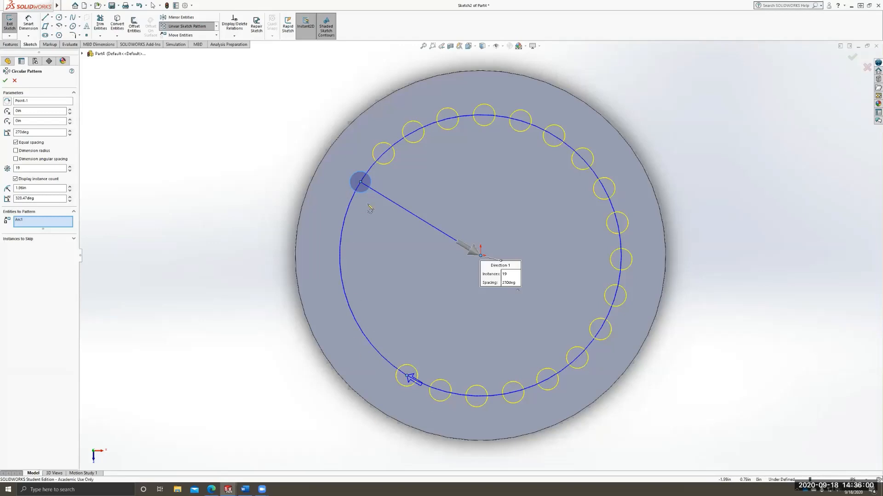
# - Set the circular pattern's angle to 360 degrees and its number of instances to 20, and finish the pattern
pyautogui.moveTo(53, 132); pyautogui.dragTo(4, 135)
pyautogui.press('Return')
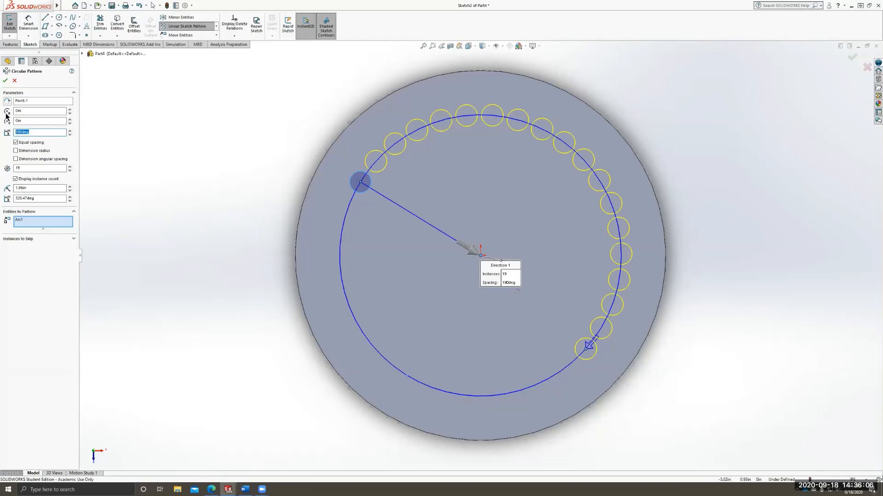
pyautogui.write('360')
pyautogui.press('Return')
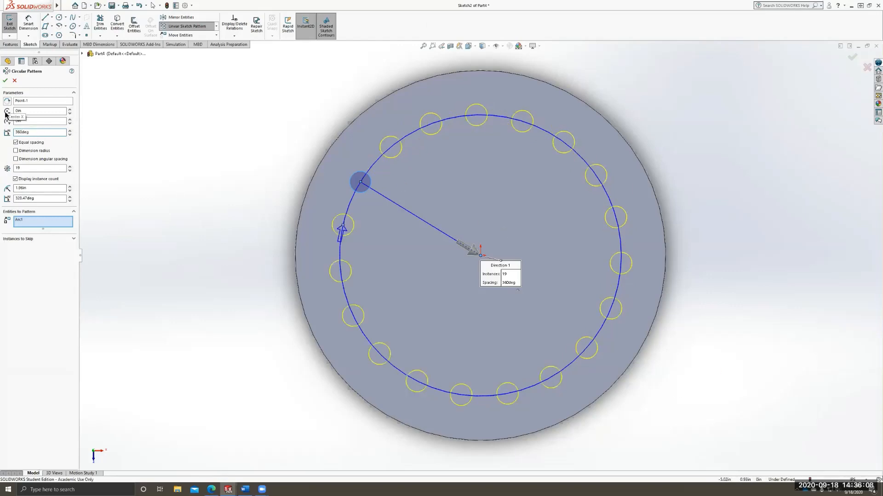
pyautogui.click(69, 166)
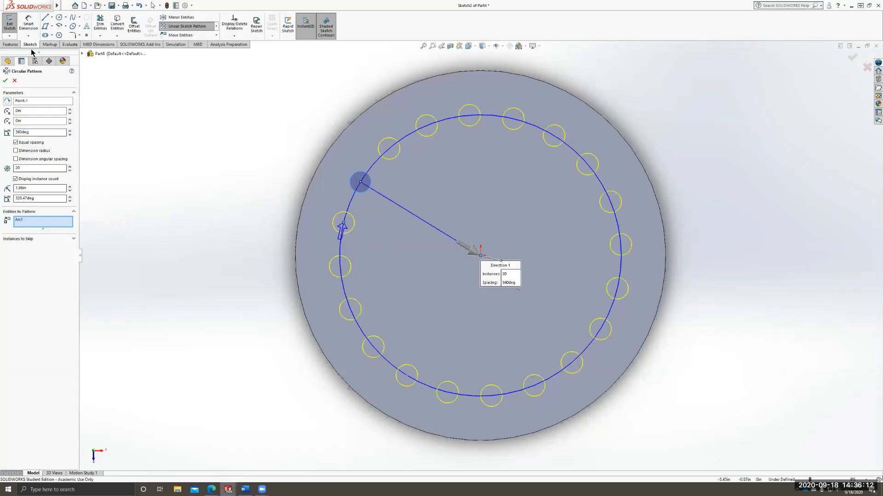
pyautogui.click(6, 82)
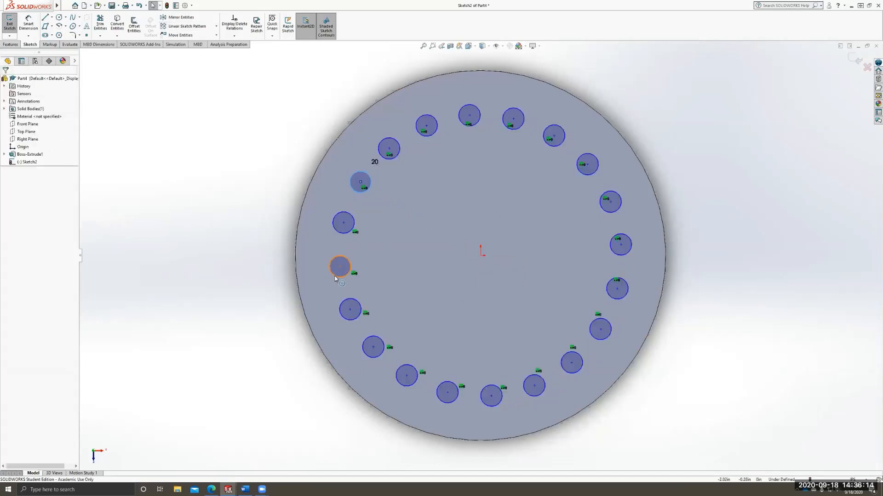
pyautogui.click(568, 272)
pyautogui.click(187, 197)
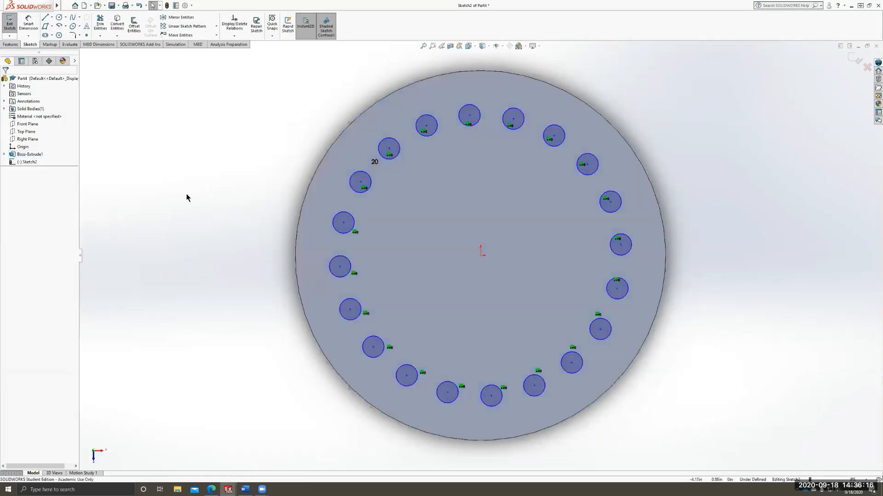
# - Sketch a center rectangle about 0.64 in wide and 0.72 in high, level with the origin and about 1.18 in to its left
pyautogui.click(52, 27)
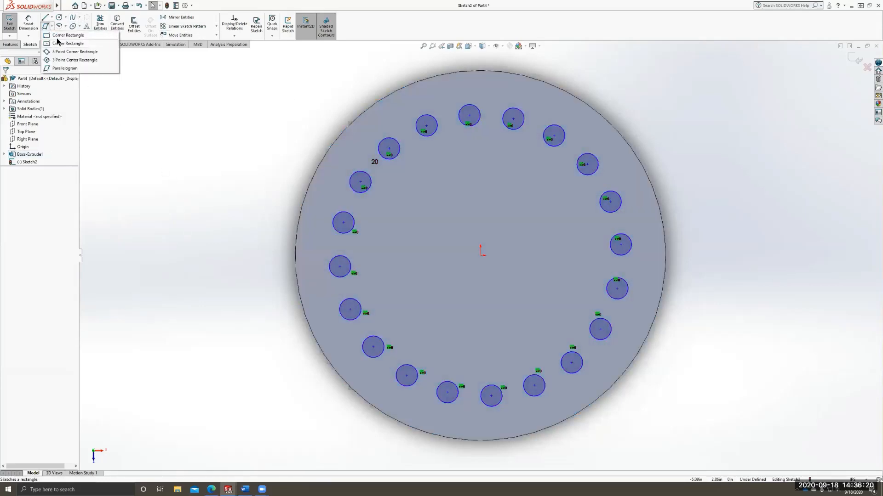
pyautogui.click(59, 44)
pyautogui.click(394, 256)
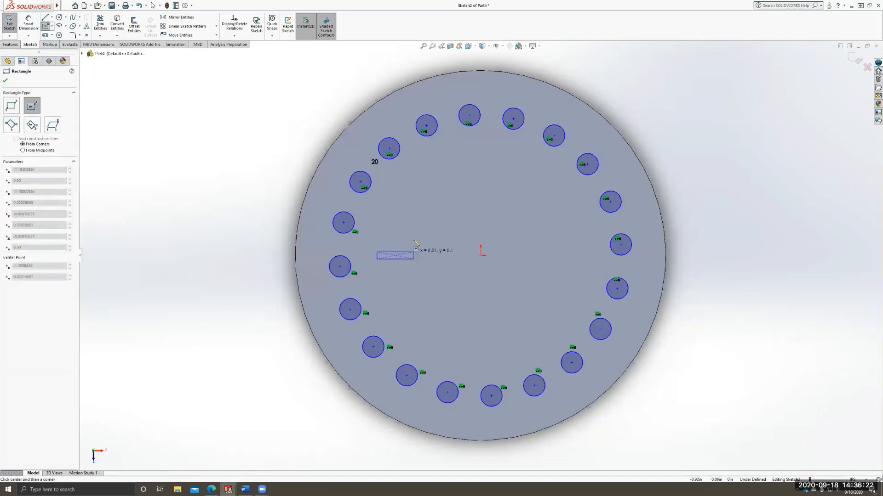
pyautogui.click(418, 228)
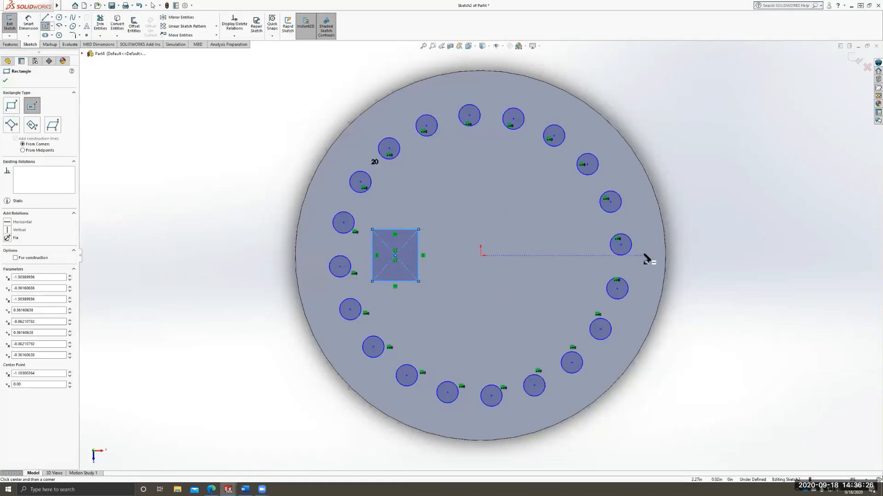
# - Sketch a vertical centerline from the origin upward, ending below the top of the hole ring
pyautogui.click(53, 19)
pyautogui.click(70, 33)
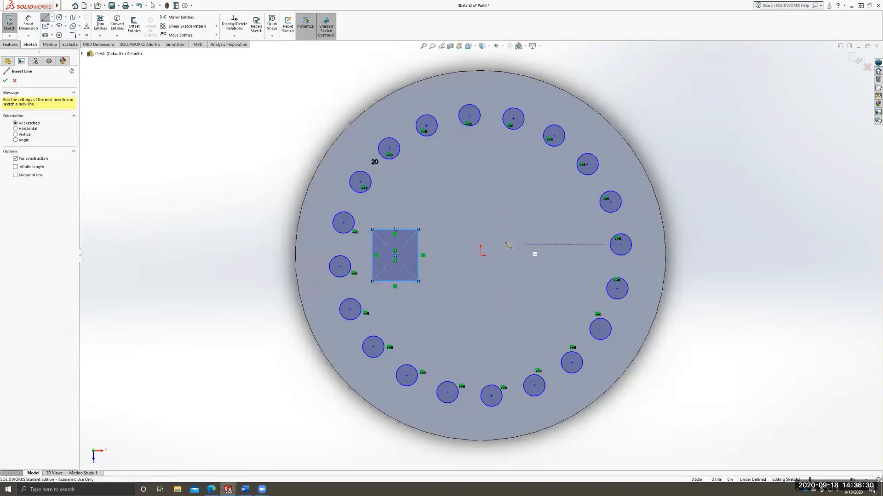
pyautogui.click(481, 256)
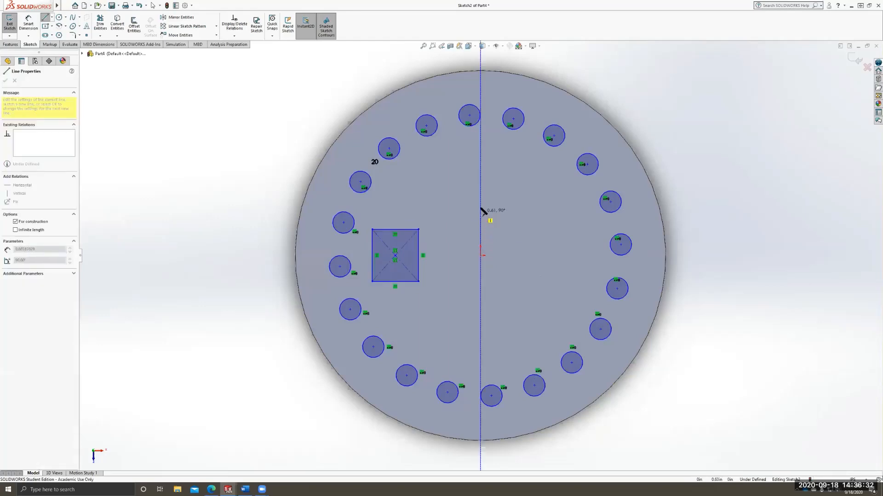
pyautogui.click(481, 182)
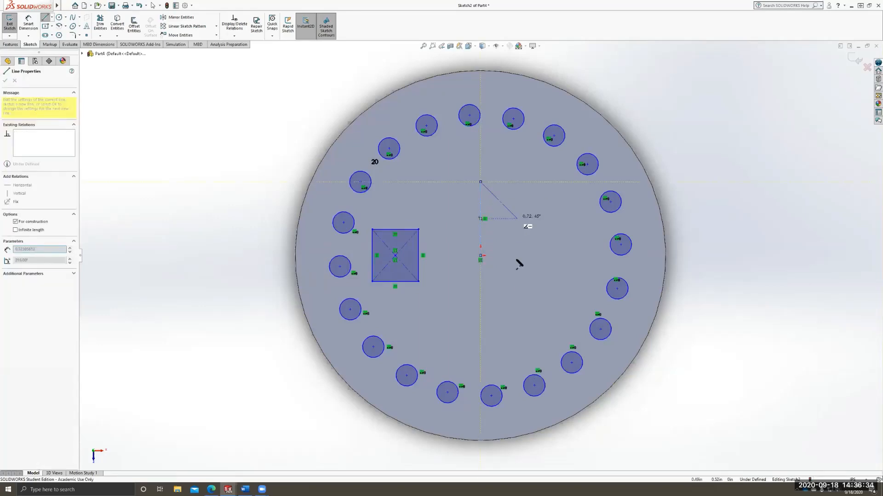
pyautogui.press('Escape')
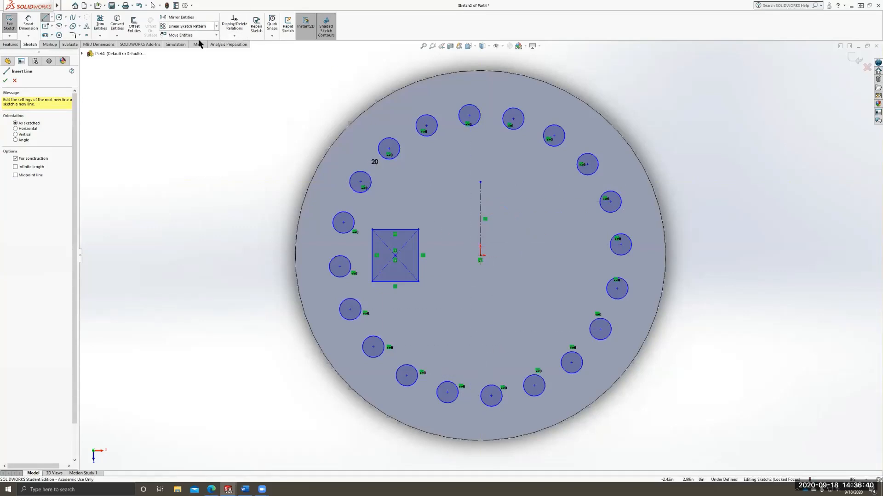
# - Mirror the whole rectangle about the vertical centerline, keeping the original as a copy
pyautogui.click(188, 18)
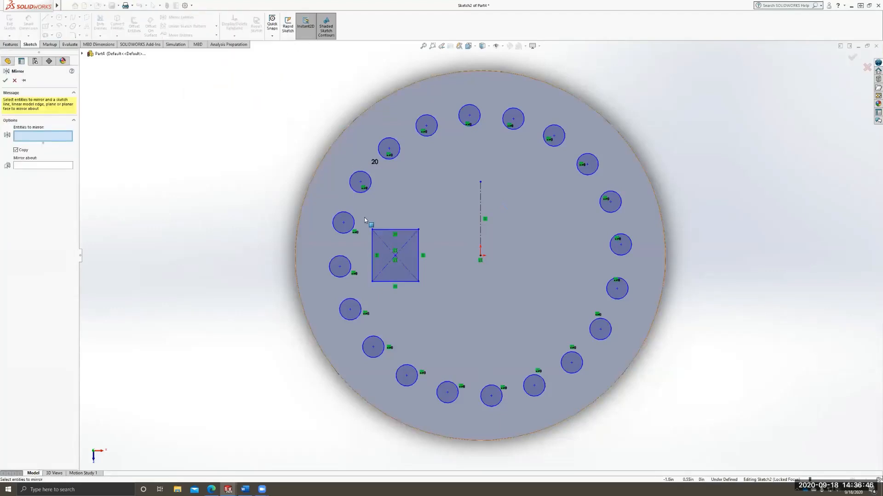
pyautogui.moveTo(394, 251); pyautogui.dragTo(434, 306)
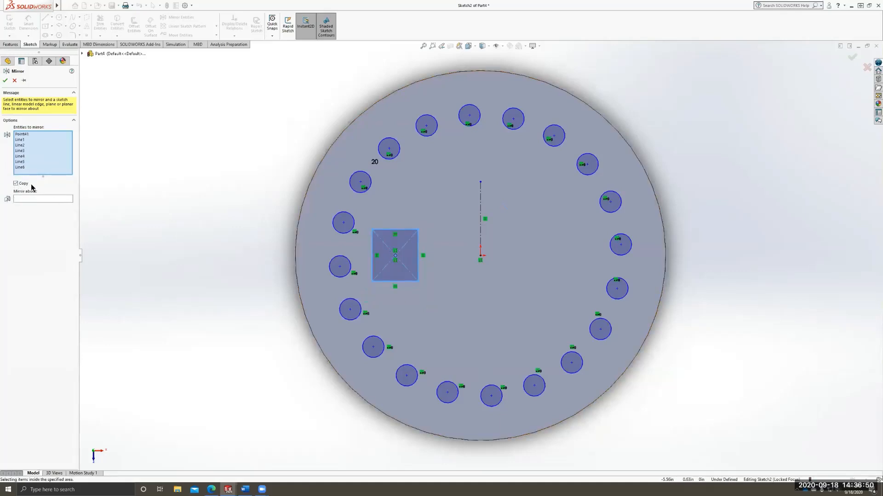
pyautogui.click(23, 200)
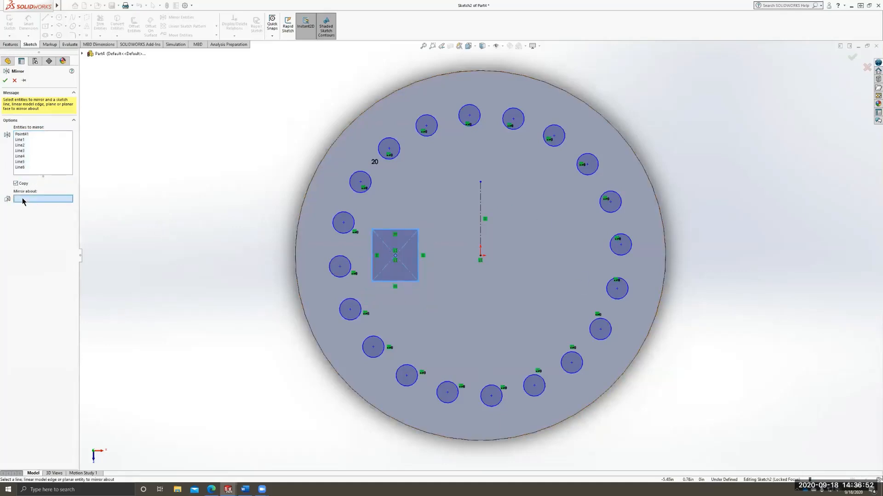
pyautogui.click(481, 216)
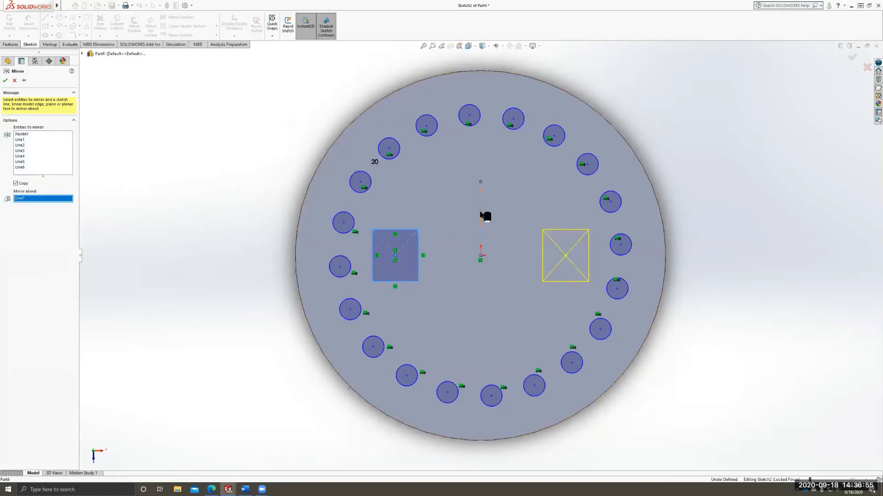
pyautogui.click(5, 81)
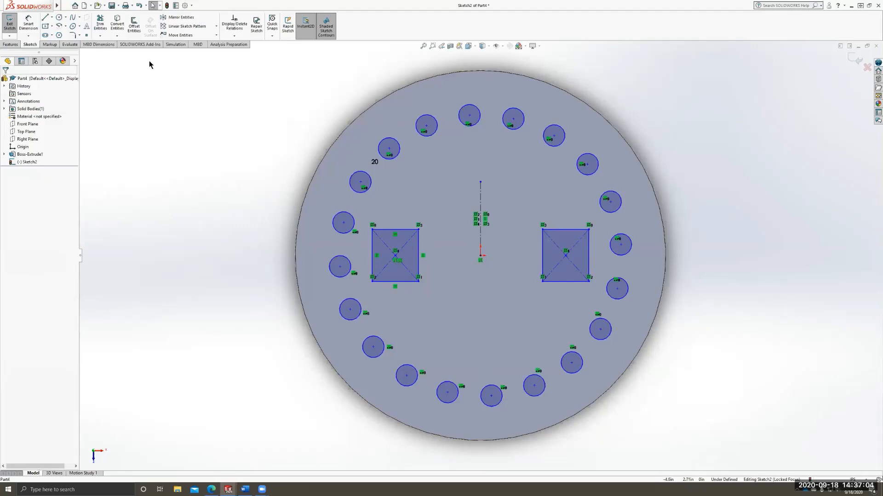
pyautogui.click(216, 35)
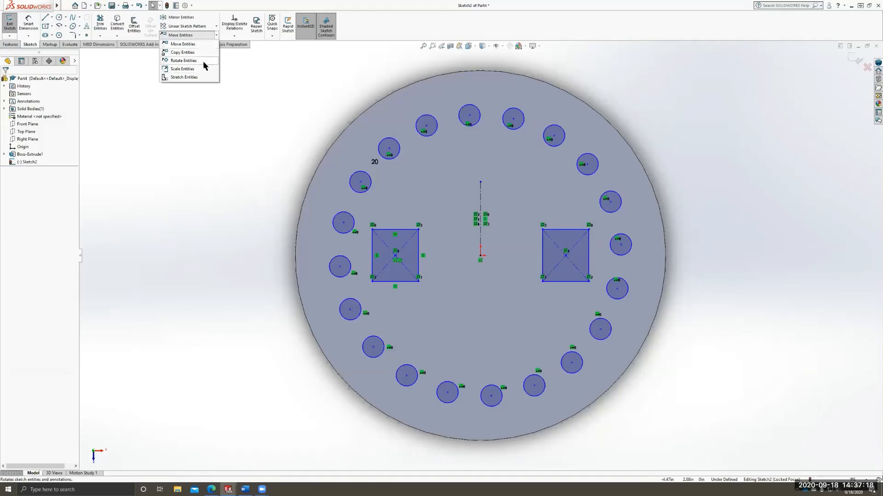
pyautogui.click(209, 146)
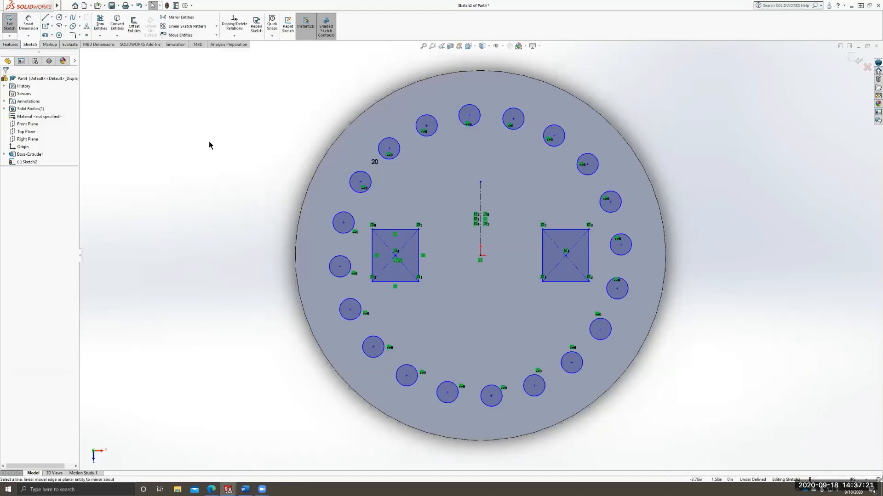
pyautogui.click(503, 325)
pyautogui.click(97, 293)
# - Exit the sketch and cut the circles and both rectangles out of the disc with an Extruded Cut set to Through All
pyautogui.click(10, 23)
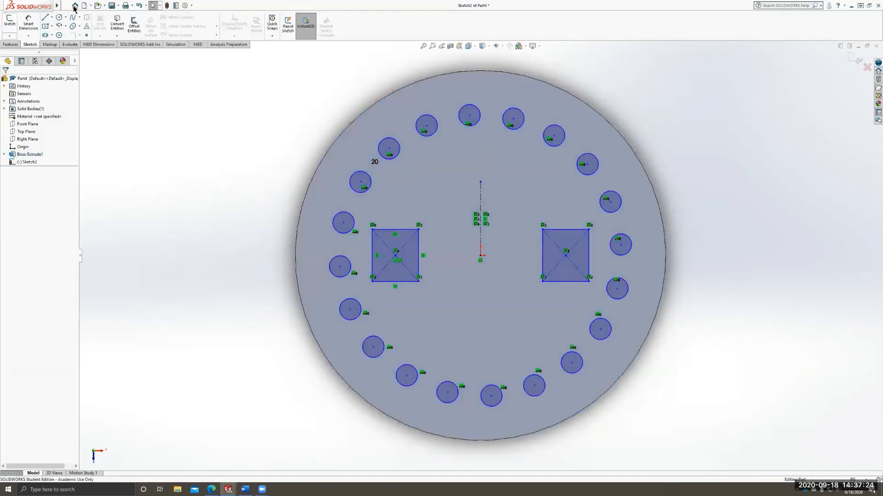
pyautogui.click(12, 45)
pyautogui.click(102, 24)
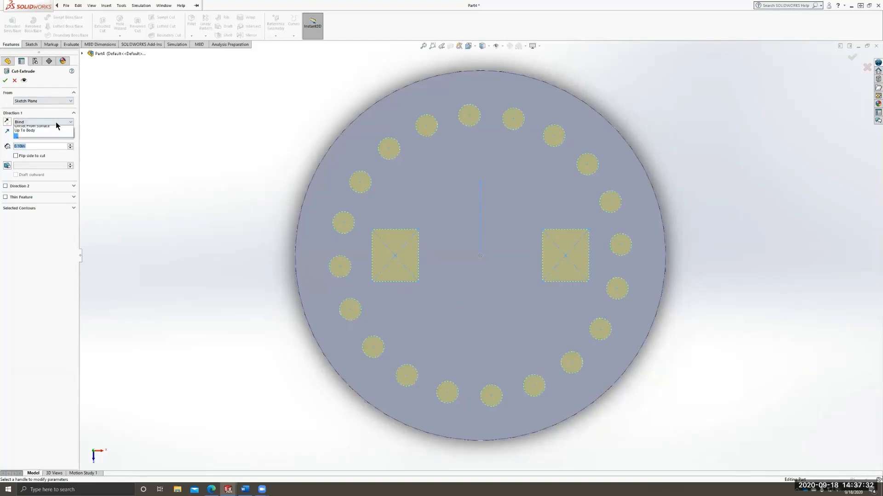
pyautogui.click(56, 122)
pyautogui.click(30, 133)
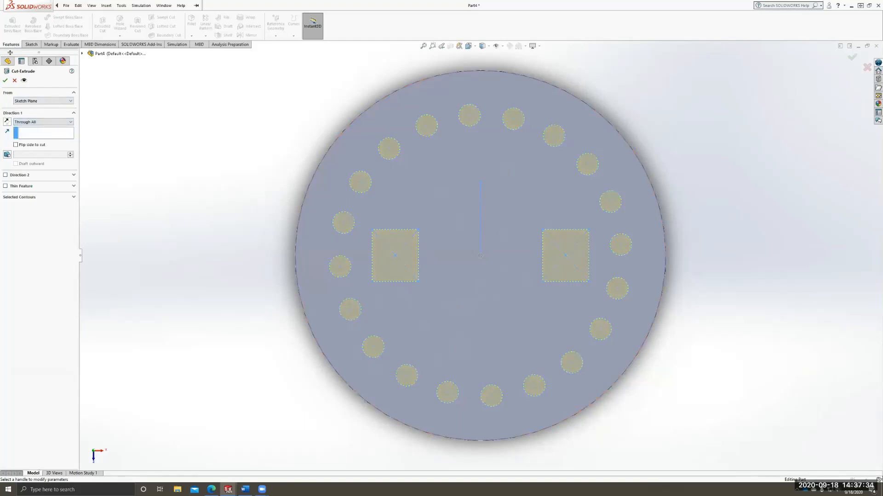
pyautogui.click(5, 80)
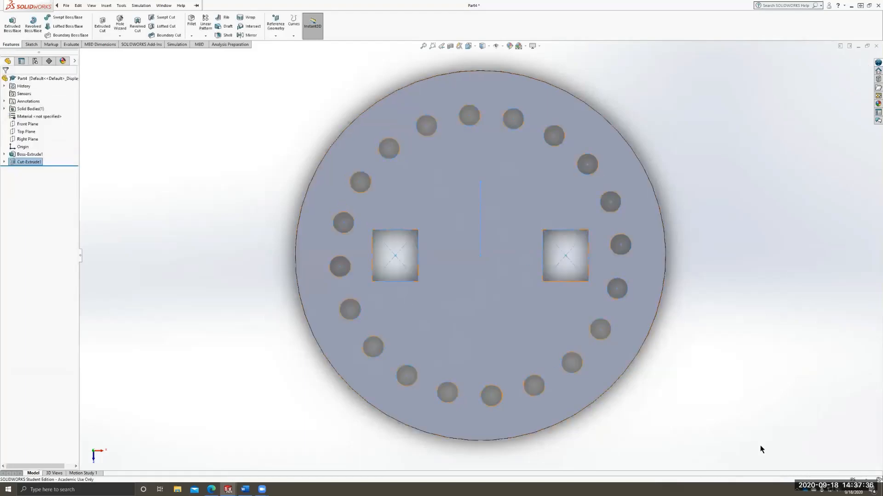
# - Open the sketch of the disc's base extrusion for editing and tilt the view of it
pyautogui.moveTo(638, 371); pyautogui.dragTo(656, 345, button='middle')
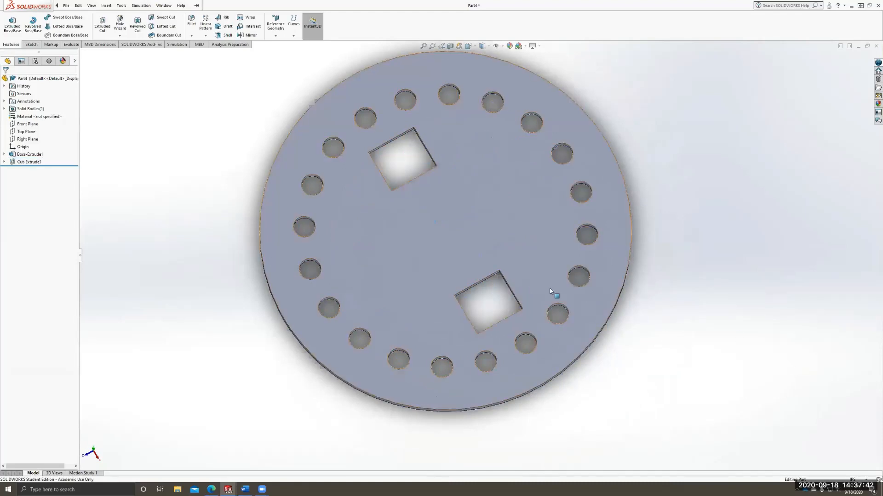
pyautogui.scroll(4, 599, 385)
pyautogui.scroll(-5, 413, 241)
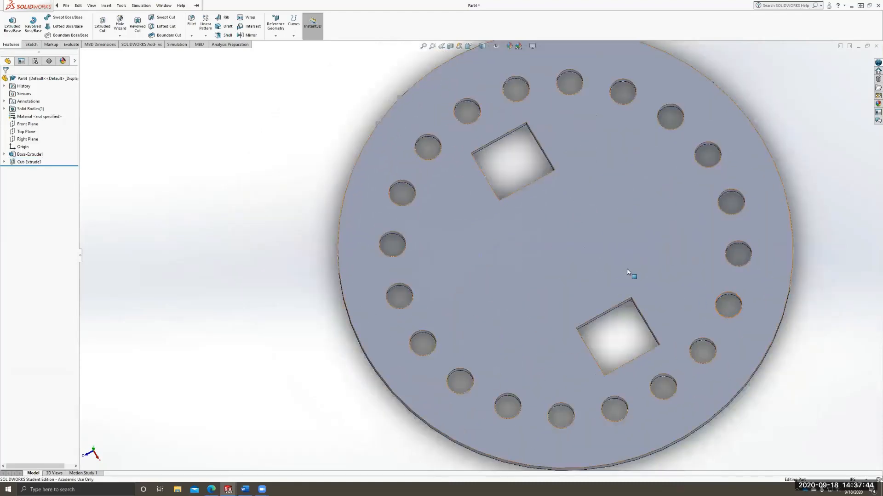
pyautogui.scroll(1, 626, 267)
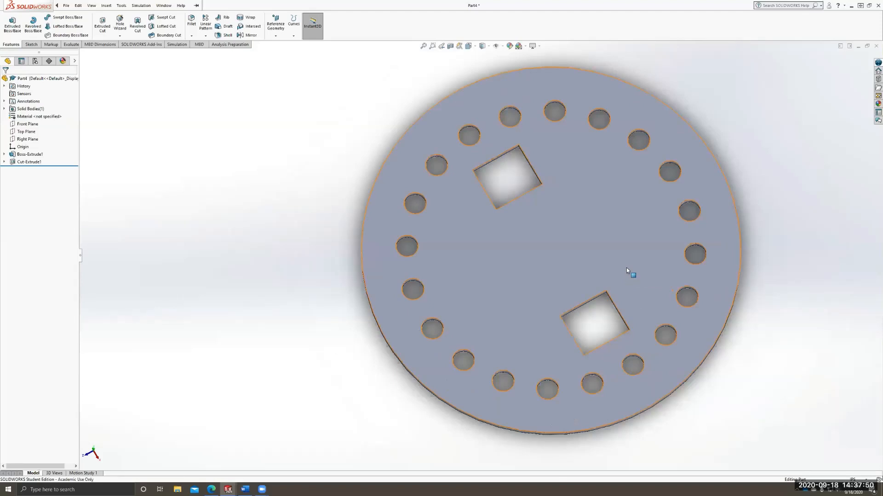
pyautogui.hotkey('alt', 'i')
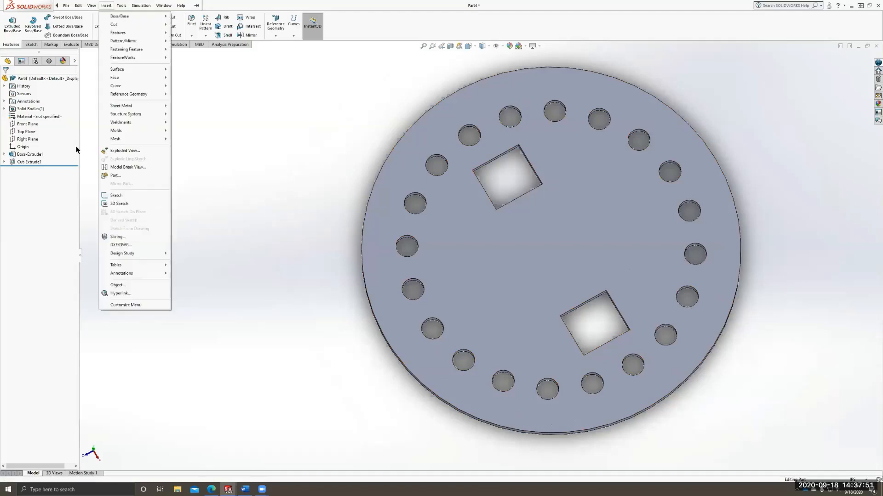
pyautogui.click(4, 155)
pyautogui.click(37, 162)
pyautogui.click(40, 144)
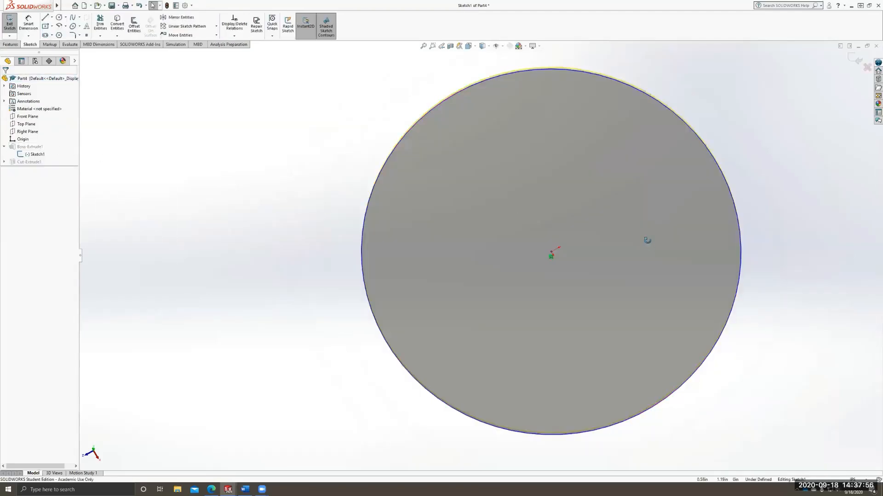
pyautogui.moveTo(646, 240); pyautogui.dragTo(648, 167, button='middle')
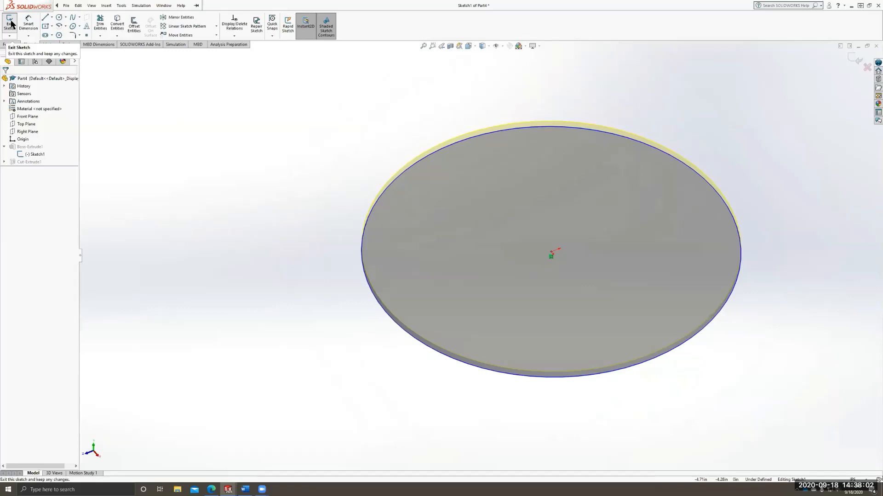
# - Sketch an open, self-crossing chain of straight lines inside the disc's circle and try to exit the sketch
pyautogui.click(45, 18)
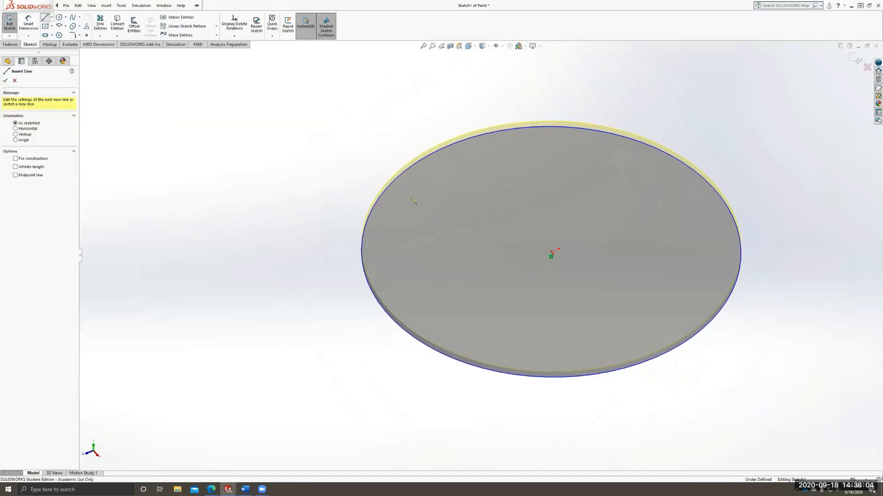
pyautogui.click(408, 193)
pyautogui.click(562, 264)
pyautogui.click(603, 215)
pyautogui.click(563, 167)
pyautogui.click(448, 229)
pyautogui.click(456, 276)
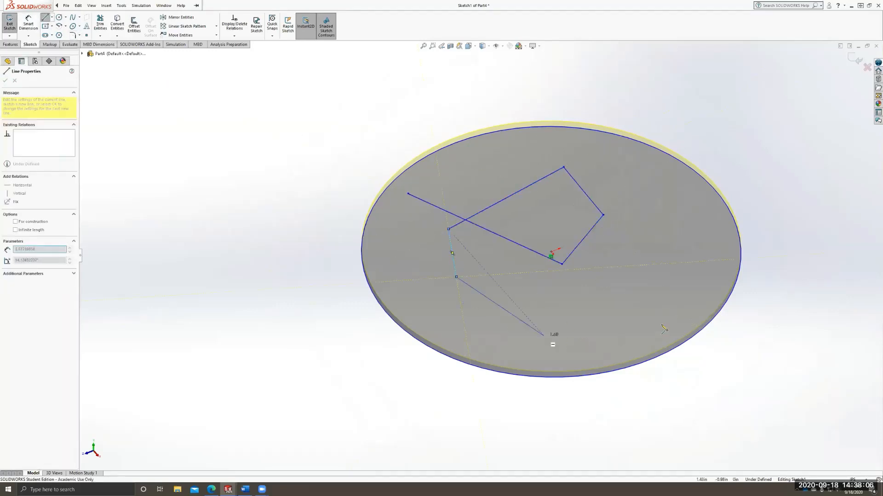
pyautogui.click(543, 336)
pyautogui.click(646, 330)
pyautogui.click(663, 262)
pyautogui.click(659, 233)
pyautogui.click(634, 227)
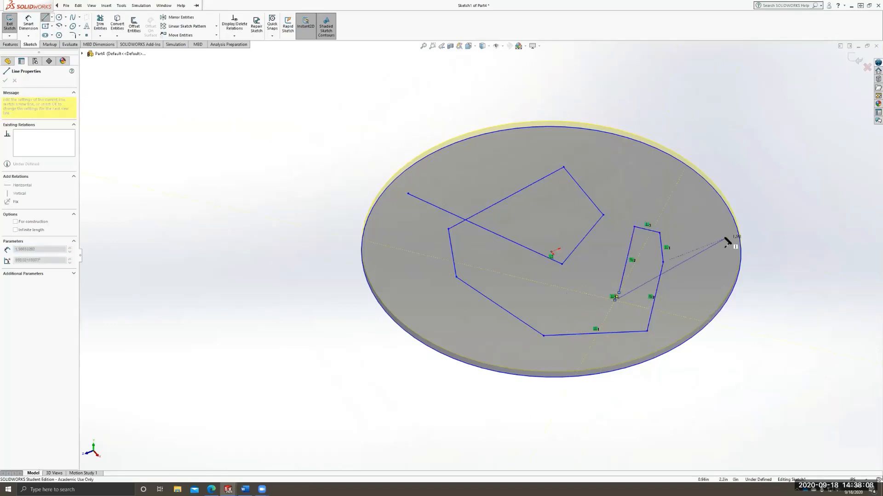
pyautogui.rightClick(752, 239)
pyautogui.click(751, 243)
pyautogui.click(455, 222)
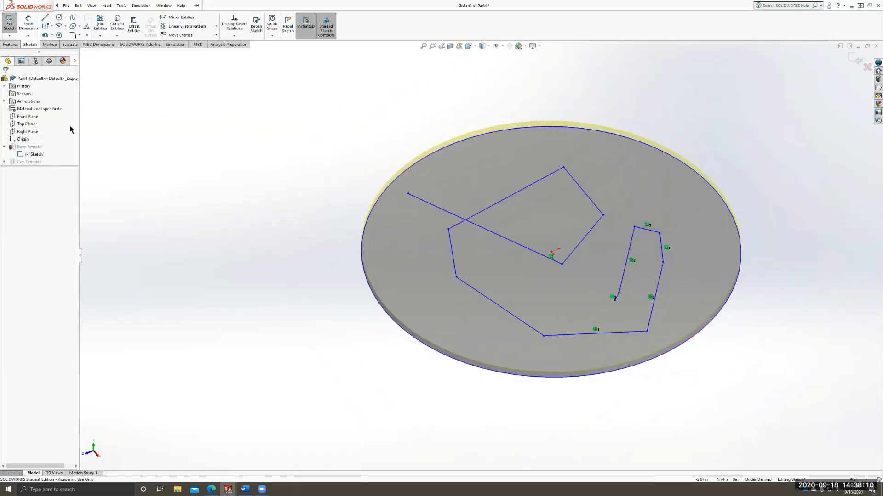
pyautogui.click(8, 22)
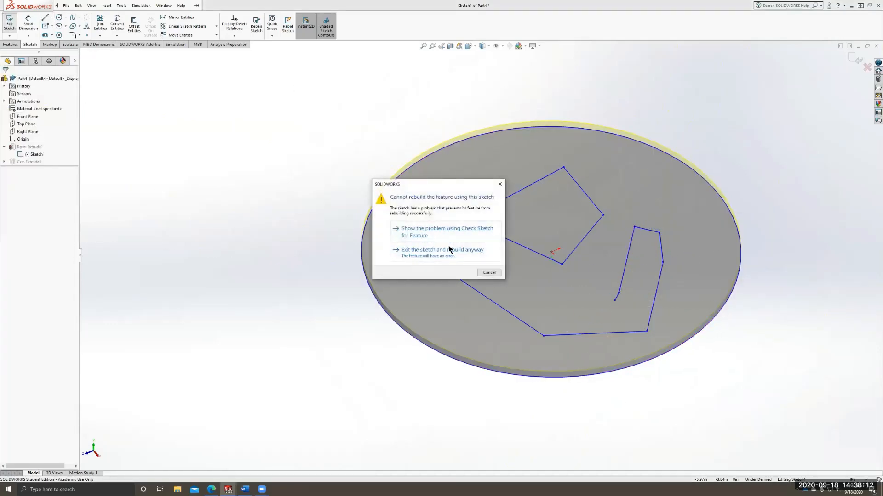
pyautogui.click(489, 273)
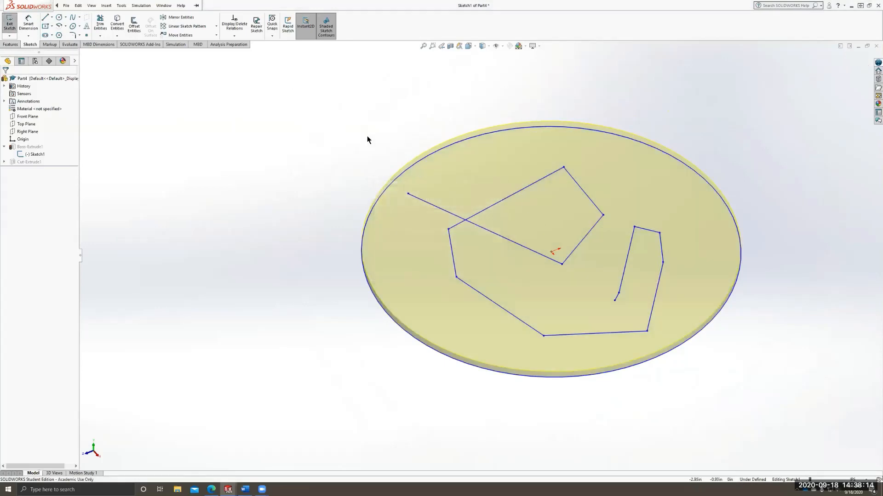
# - Delete the whole chain of stray lines inside the disc's circle and exit the sketch to rebuild the part
pyautogui.moveTo(367, 136); pyautogui.dragTo(810, 477)
pyautogui.press('Delete')
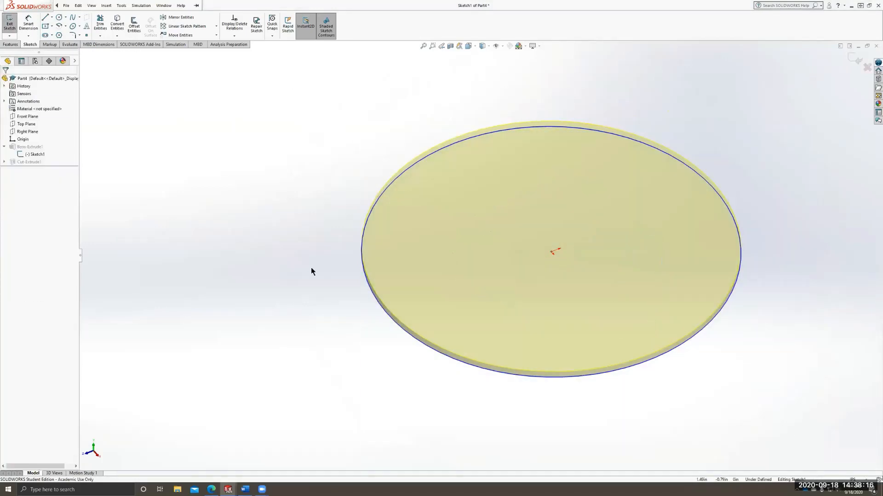
pyautogui.click(8, 18)
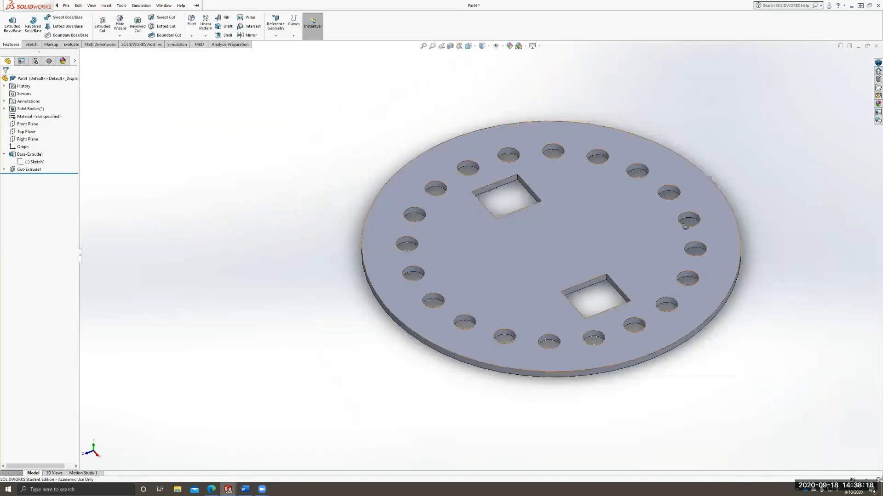
pyautogui.moveTo(639, 217)
pyautogui.mouseDown(button='middle')
pyautogui.moveTo(637, 274)
pyautogui.moveTo(699, 203)
pyautogui.moveTo(601, 292)
pyautogui.moveTo(699, 300)
pyautogui.moveTo(688, 125)
pyautogui.moveTo(733, 263)
pyautogui.mouseUp(button='middle')
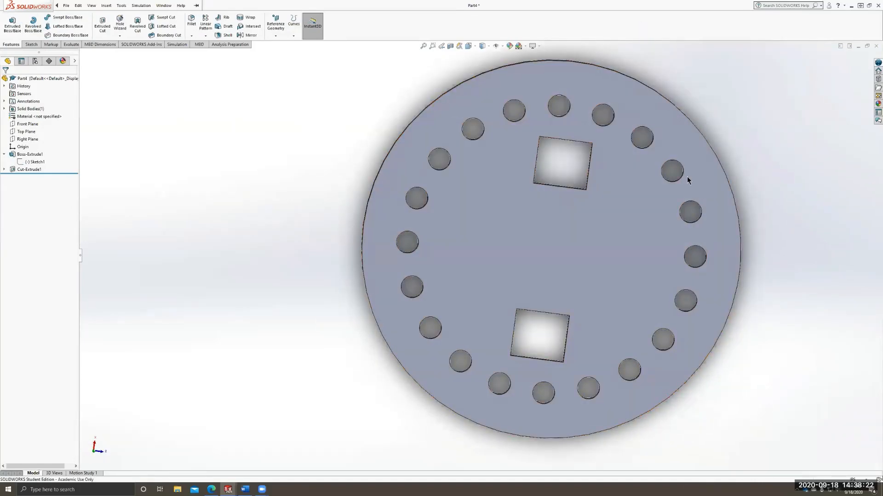
pyautogui.moveTo(370, 246); pyautogui.dragTo(375, 134, button='middle')
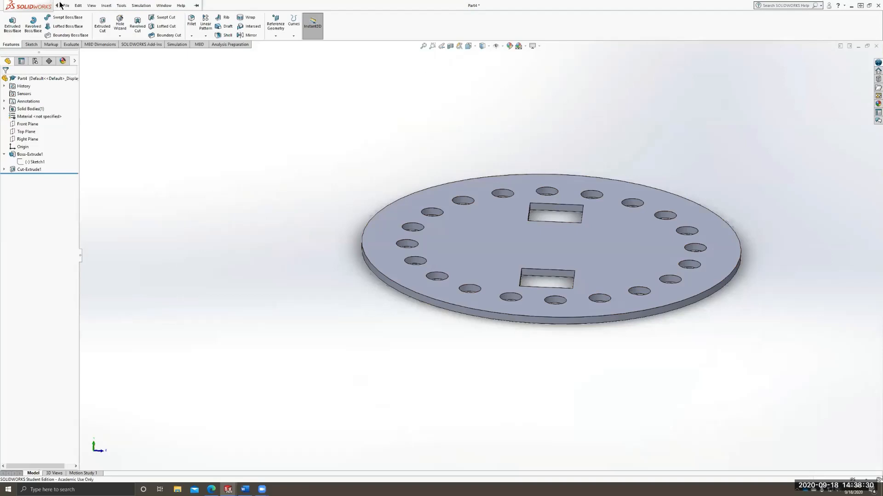
# - Open the part staircase.SLDPRT from the Dice Tower folder inside the CAD folder
pyautogui.click(66, 6)
pyautogui.click(69, 23)
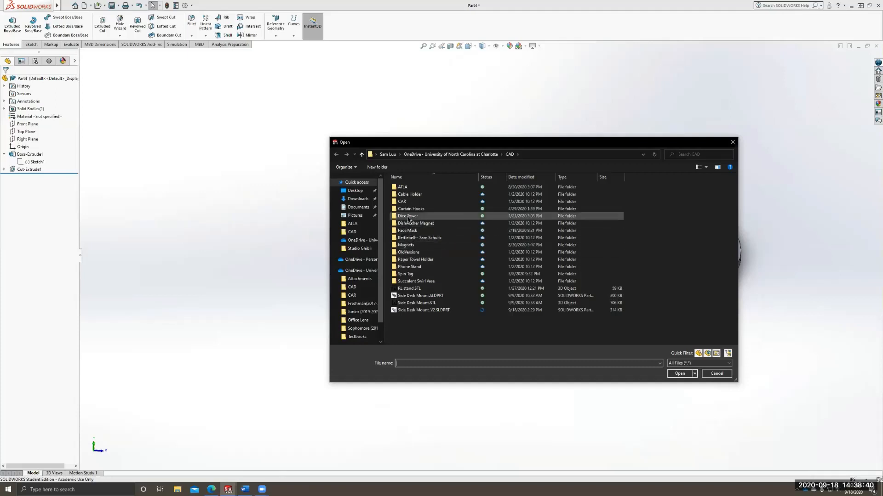
pyautogui.doubleClick(408, 217)
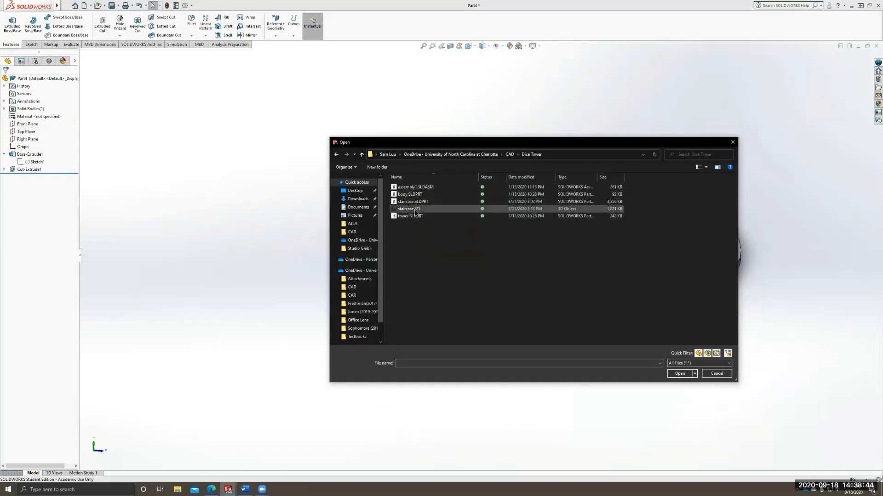
pyautogui.click(409, 209)
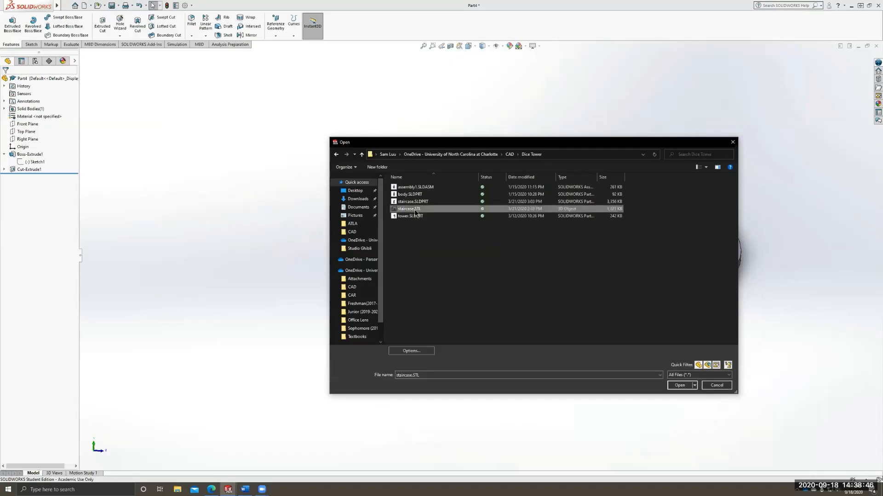
pyautogui.click(426, 202)
pyautogui.click(427, 215)
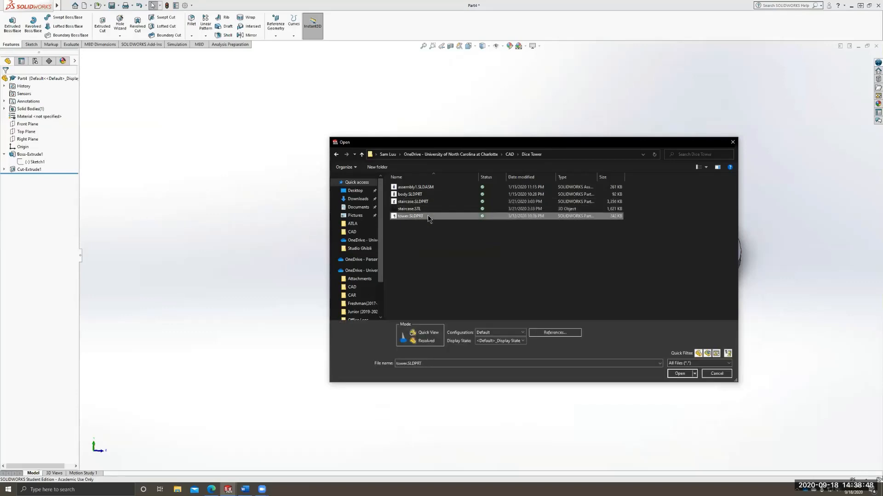
pyautogui.click(416, 202)
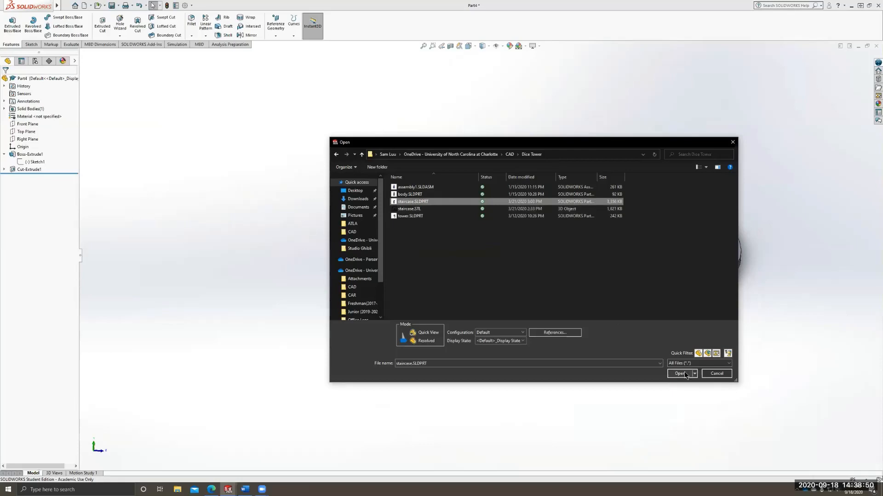
pyautogui.click(680, 373)
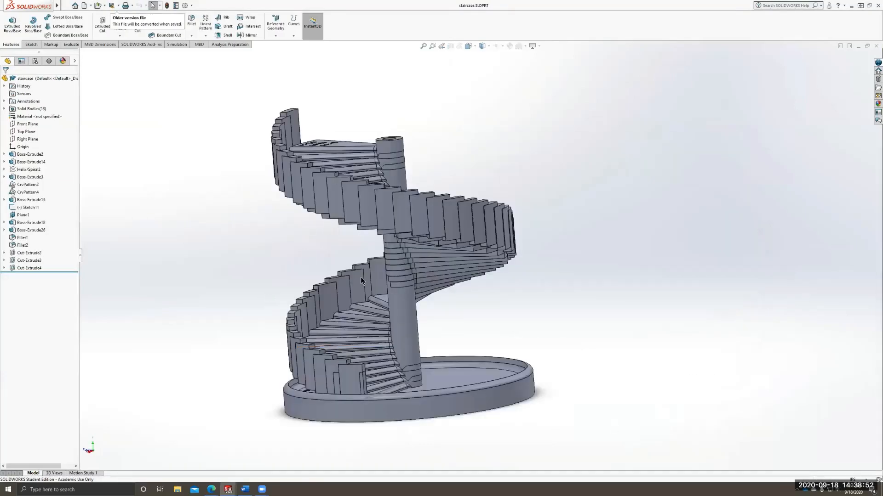
# - Examine the spiral staircase model from several sides, including its top step, base and engraved text
pyautogui.moveTo(531, 256); pyautogui.dragTo(539, 312, button='middle')
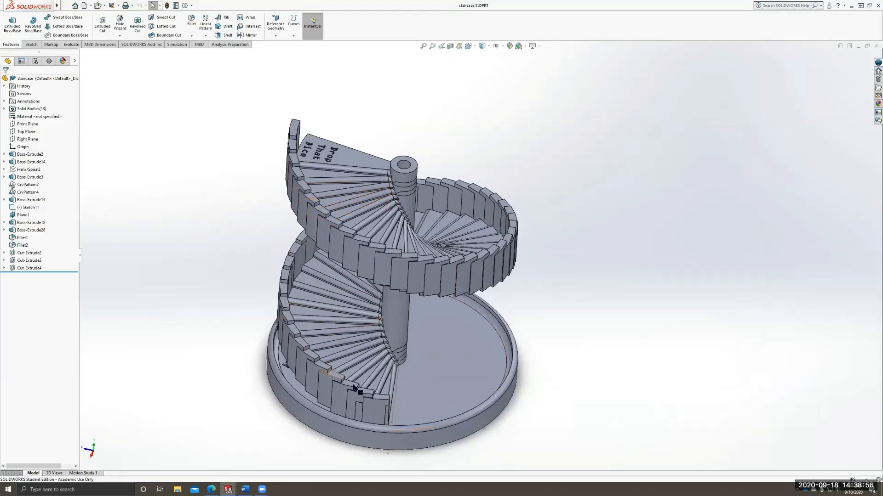
pyautogui.moveTo(449, 374); pyautogui.dragTo(449, 309, button='middle')
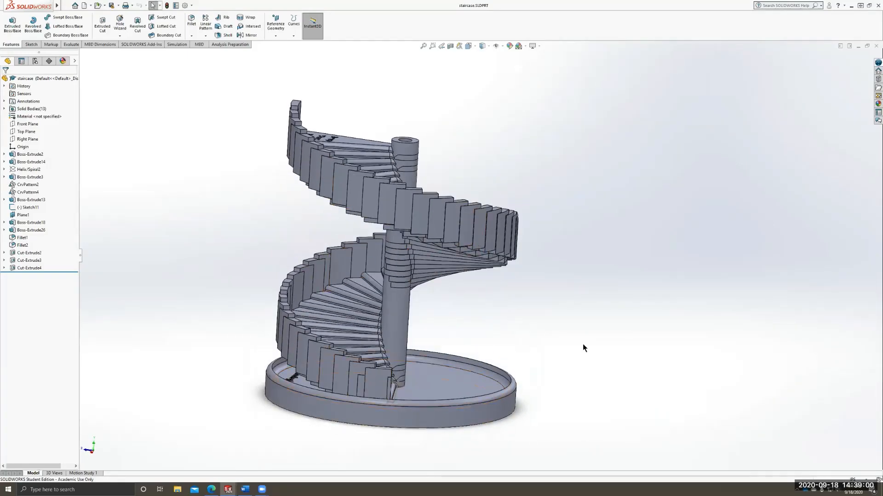
pyautogui.moveTo(530, 403); pyautogui.dragTo(417, 398, button='middle')
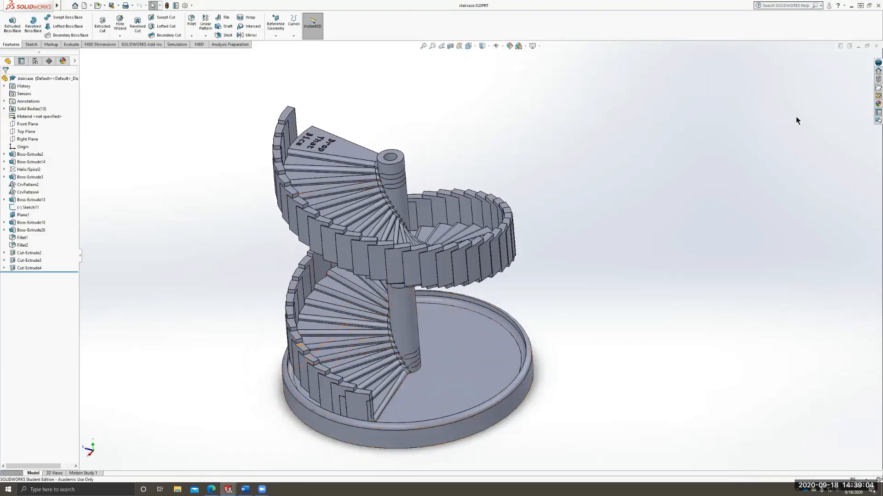
pyautogui.moveTo(233, 81); pyautogui.dragTo(339, 232, button='middle')
pyautogui.moveTo(417, 242); pyautogui.dragTo(506, 367, button='middle')
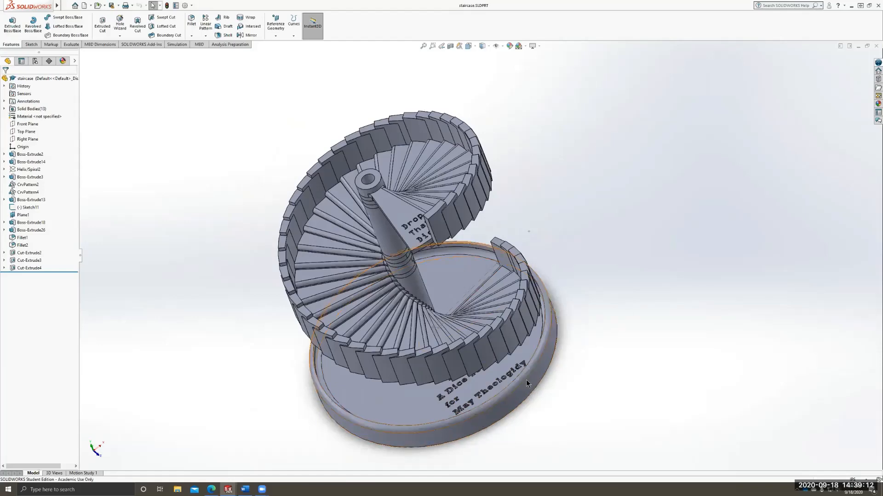
pyautogui.moveTo(528, 403); pyautogui.dragTo(572, 252, button='middle')
pyautogui.moveTo(547, 272); pyautogui.dragTo(470, 107, button='middle')
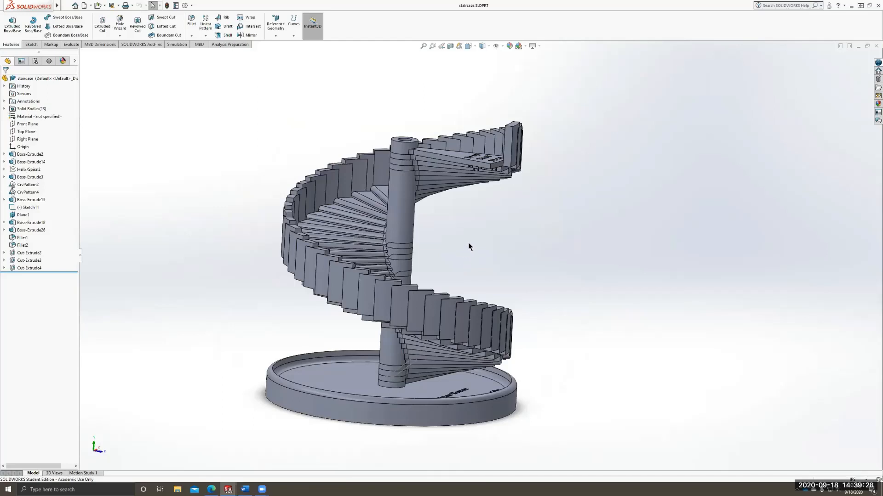
pyautogui.scroll(3, 504, 287)
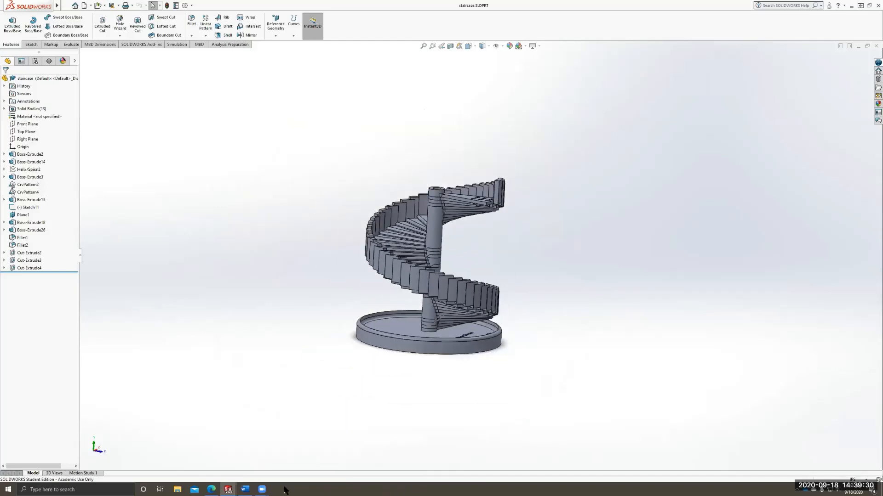
# - Bring up the open Side Desk Mount_V2 part and view the bracket slightly from above
pyautogui.click(228, 489)
pyautogui.moveTo(221, 470)
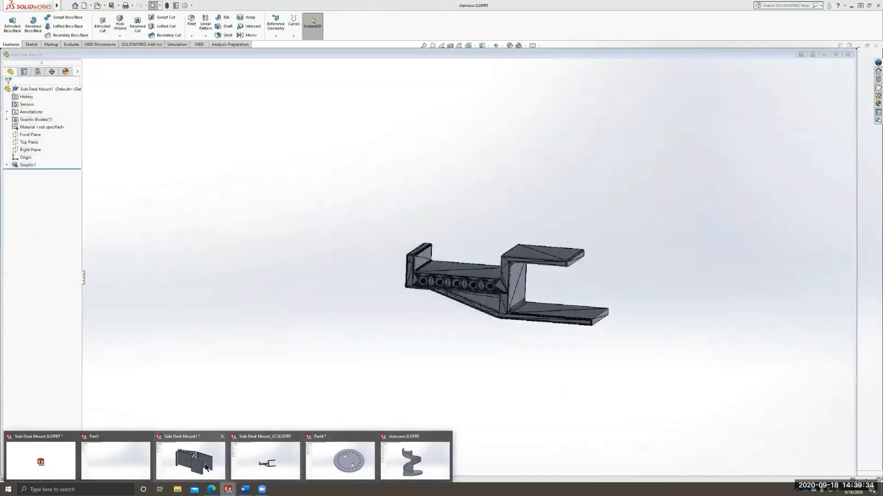
pyautogui.click(205, 464)
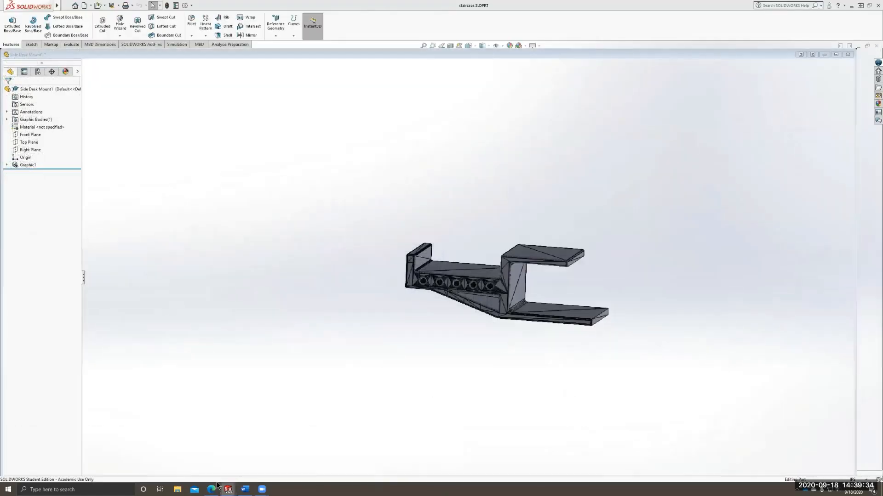
pyautogui.click(230, 489)
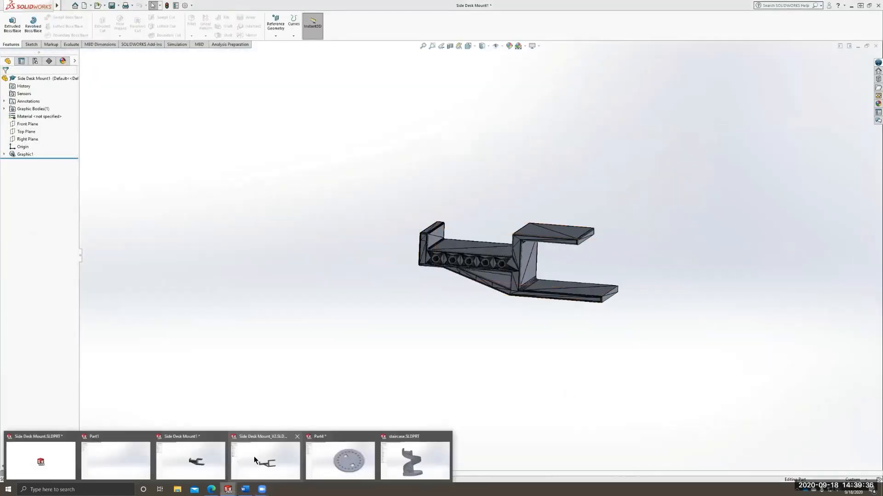
pyautogui.click(254, 458)
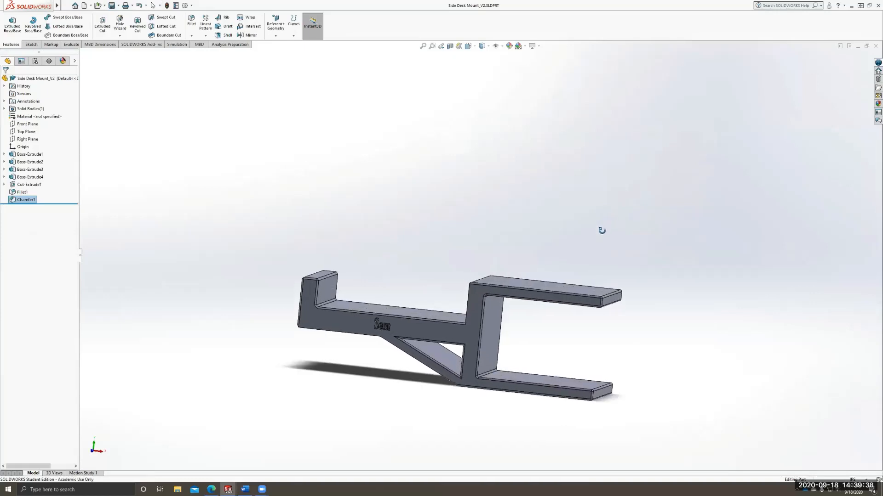
pyautogui.moveTo(602, 230); pyautogui.dragTo(595, 248, button='middle')
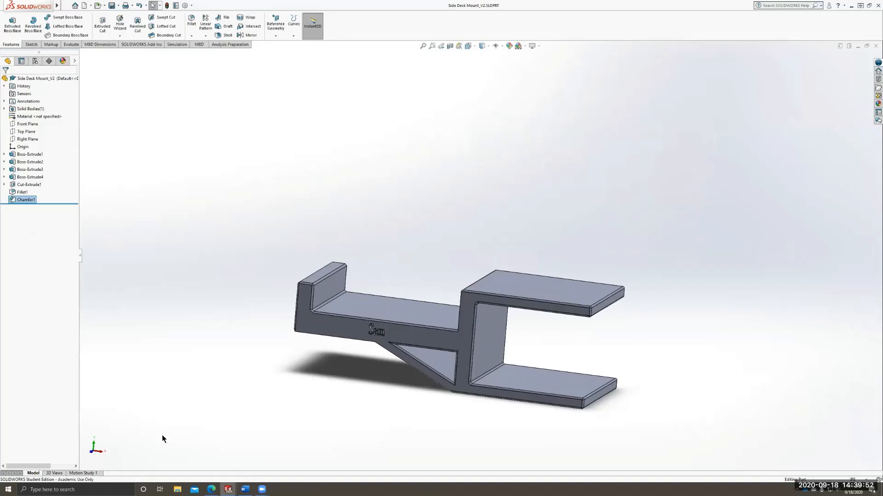
# - Return to the disc document Part4 and collapse the base extrusion in the feature tree
pyautogui.moveTo(228, 490)
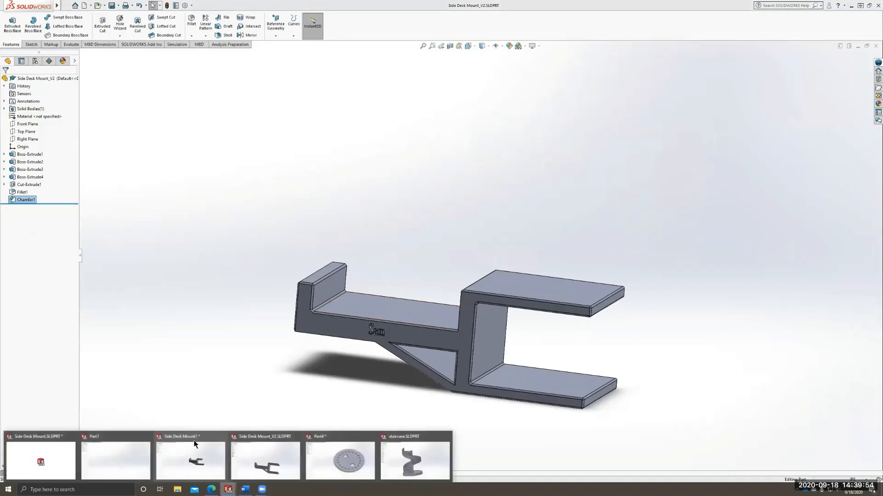
pyautogui.click(350, 464)
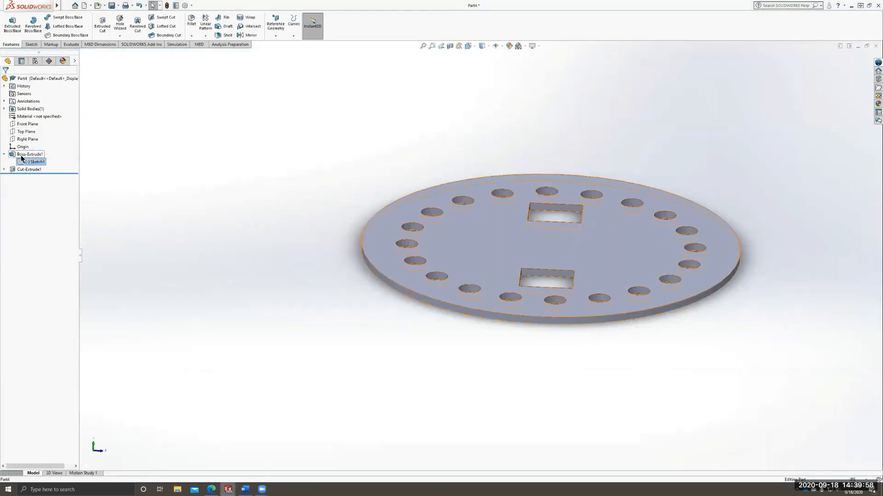
pyautogui.click(28, 154)
pyautogui.click(4, 154)
pyautogui.click(113, 201)
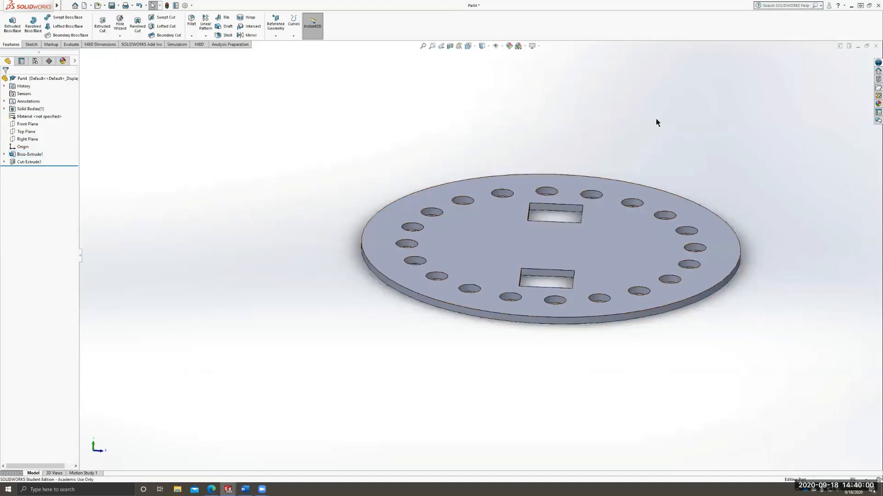
# - Roll the disc's history back to before the hole cut, and roll it forward again to include the cut
pyautogui.moveTo(657, 118); pyautogui.dragTo(650, 163, button='middle')
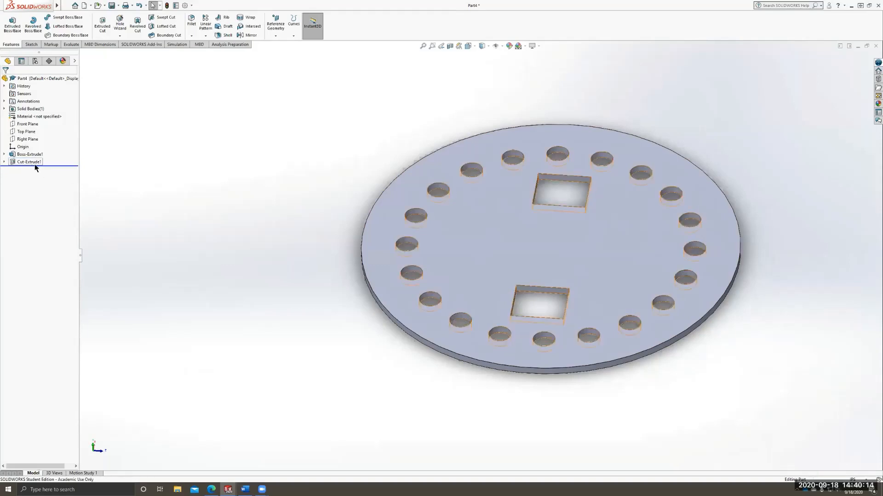
pyautogui.moveTo(57, 164); pyautogui.dragTo(56, 158)
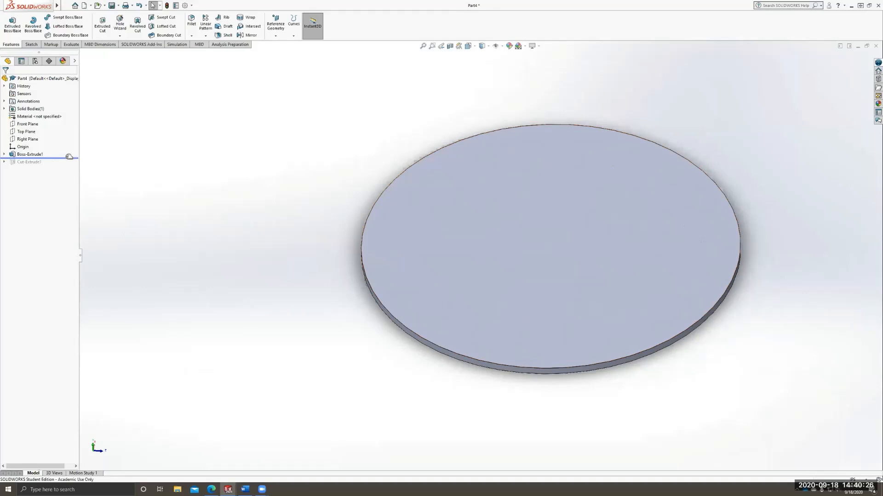
pyautogui.moveTo(66, 158); pyautogui.dragTo(68, 167)
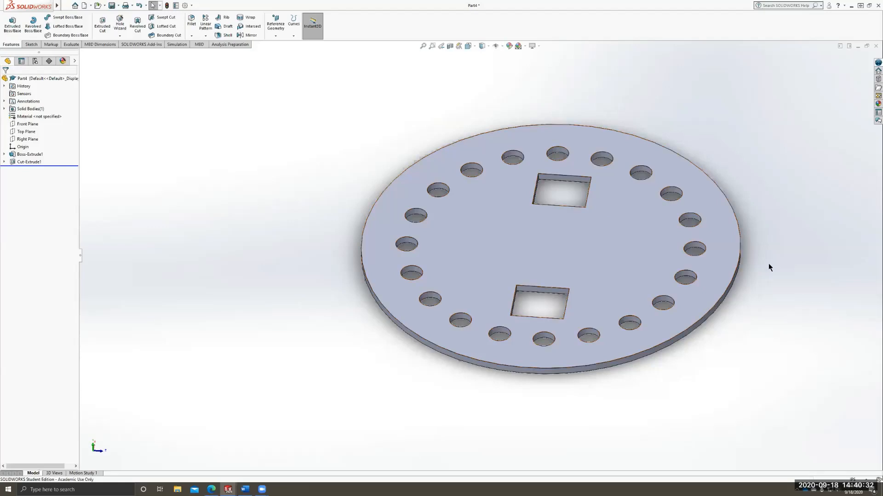
# - Delete the cut feature that makes the holes and rectangular openings, keeping its sketch
pyautogui.rightClick(21, 162)
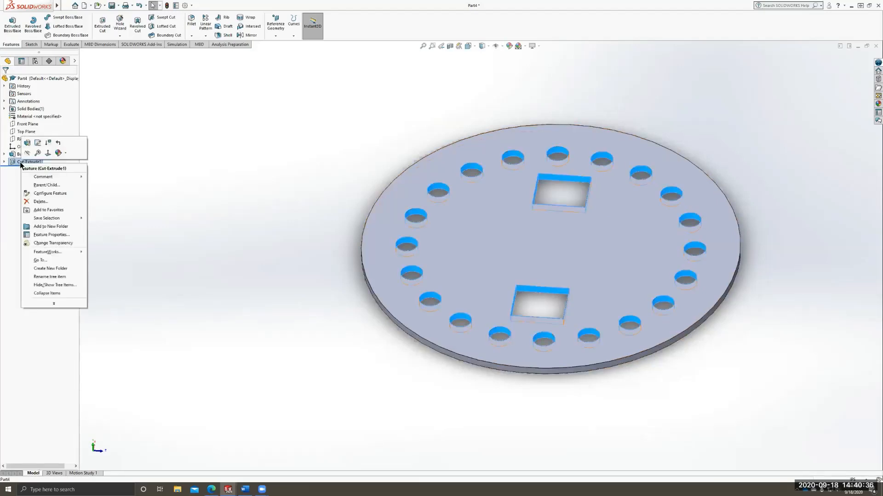
pyautogui.click(41, 202)
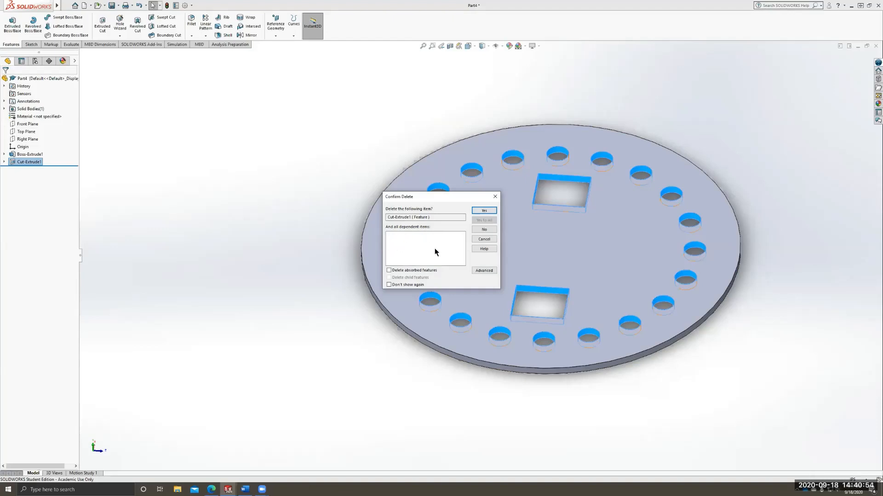
pyautogui.click(409, 271)
pyautogui.click(480, 211)
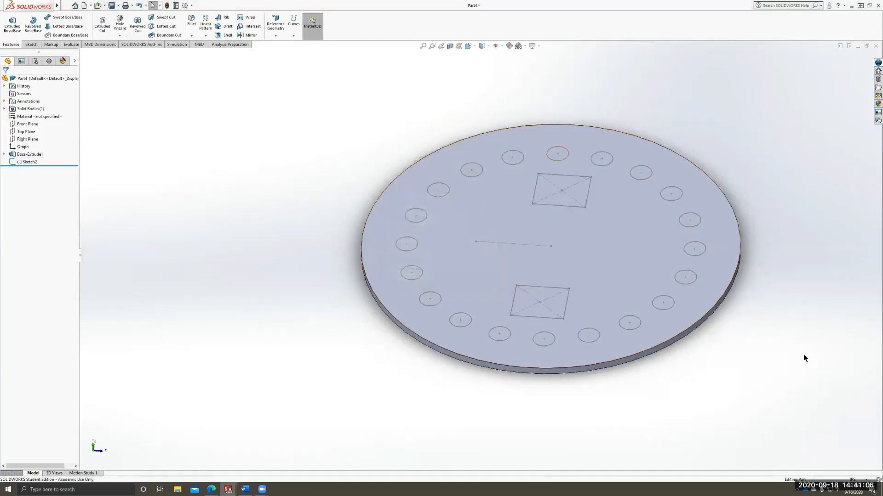
# - Open the remaining sketch of circles and rectangles for editing and delete the patterned circle just above the leftmost one
pyautogui.click(23, 162)
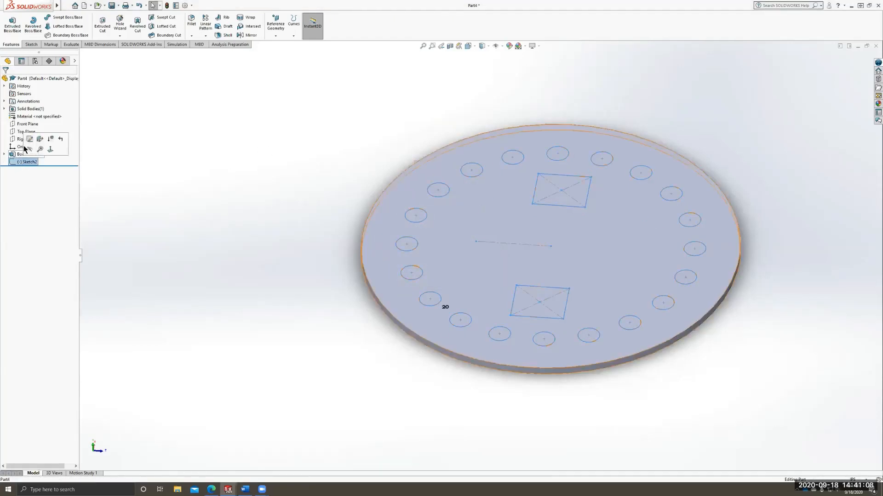
pyautogui.click(27, 142)
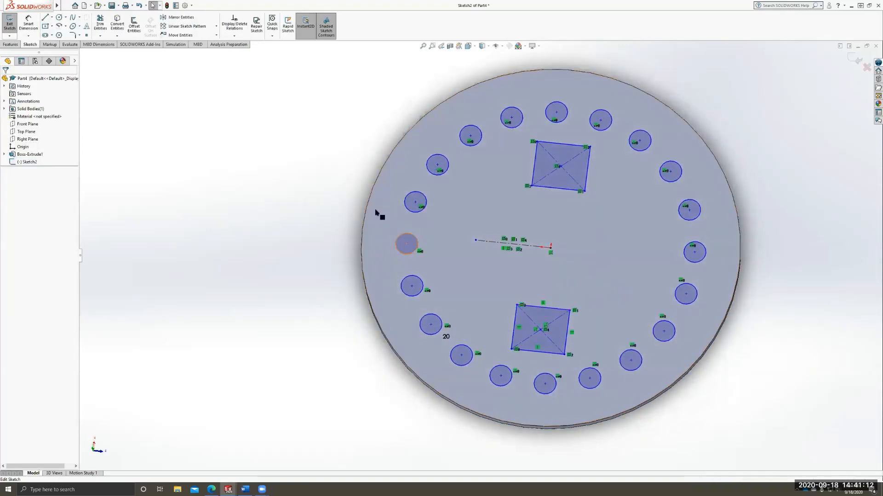
pyautogui.moveTo(369, 201); pyautogui.dragTo(439, 274)
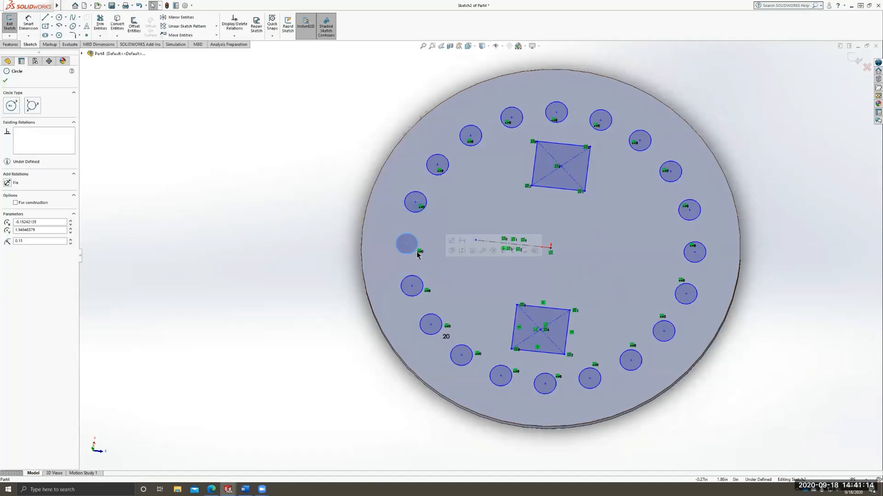
pyautogui.click(410, 200)
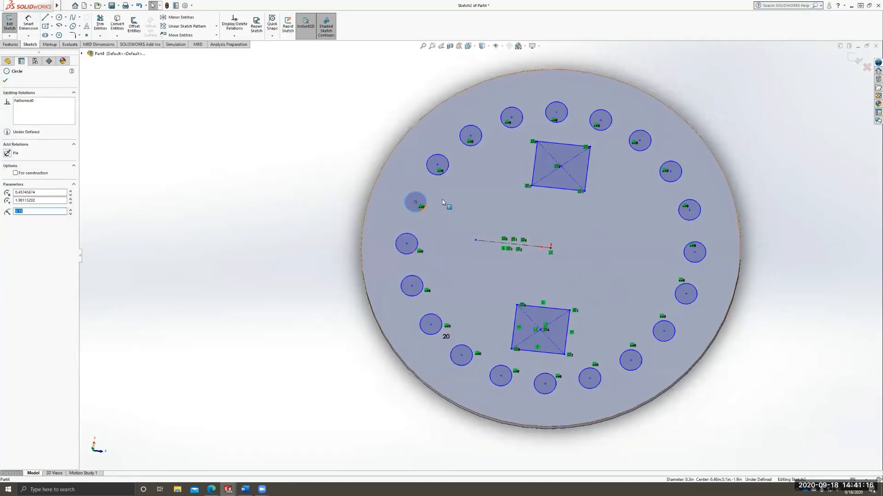
pyautogui.press('Delete')
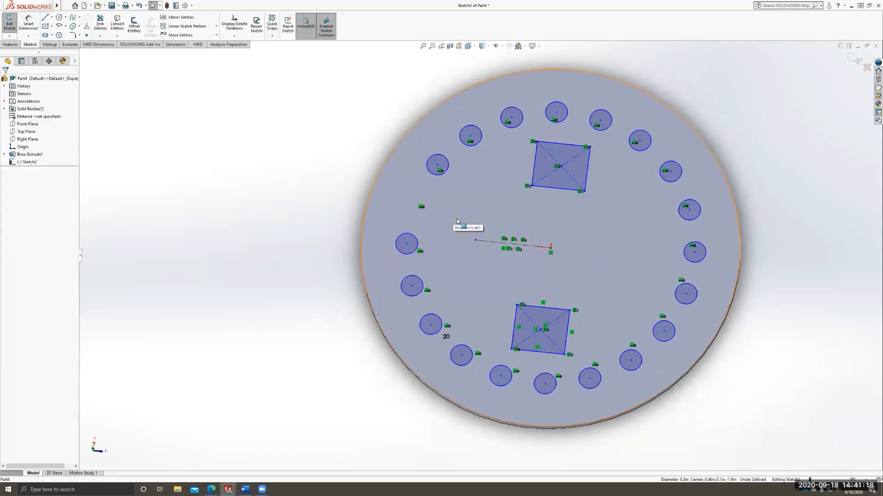
# - Undo the deletion of the patterned circle so the full circular pattern is back in the sketch
pyautogui.hotkey('ctrl', 'z')
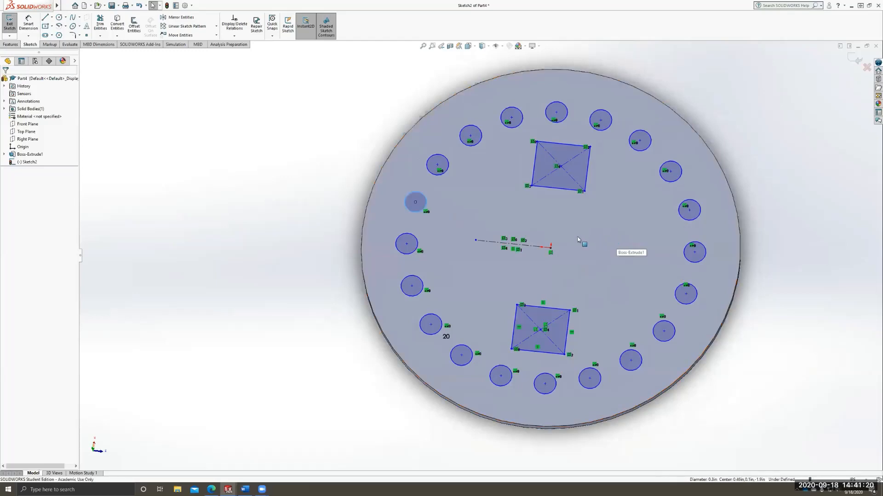
pyautogui.click(513, 219)
pyautogui.click(784, 348)
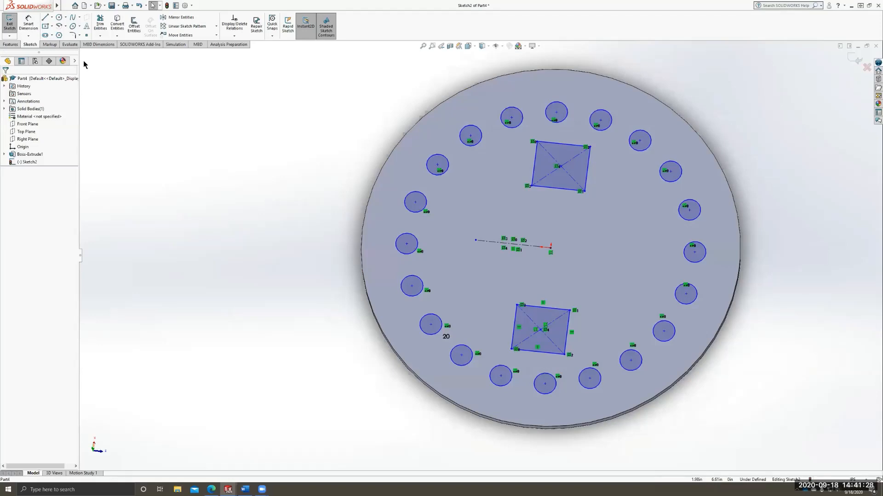
pyautogui.moveTo(605, 286)
pyautogui.mouseDown(button='middle')
pyautogui.moveTo(636, 262)
pyautogui.moveTo(528, 215)
pyautogui.moveTo(589, 356)
pyautogui.moveTo(564, 329)
pyautogui.moveTo(558, 390)
pyautogui.moveTo(570, 364)
pyautogui.moveTo(543, 329)
pyautogui.moveTo(585, 346)
pyautogui.mouseUp(button='middle')
pyautogui.scroll(-1, 587, 322)
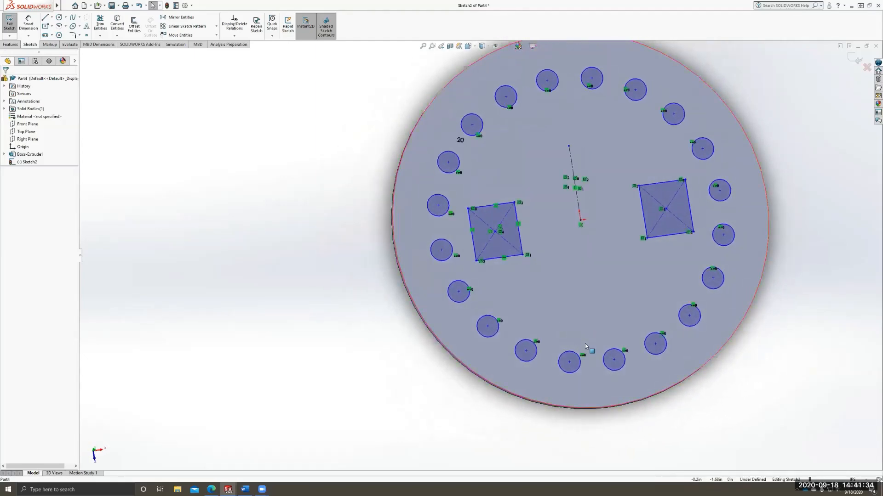
pyautogui.scroll(1, 644, 164)
pyautogui.scroll(-3, 534, 122)
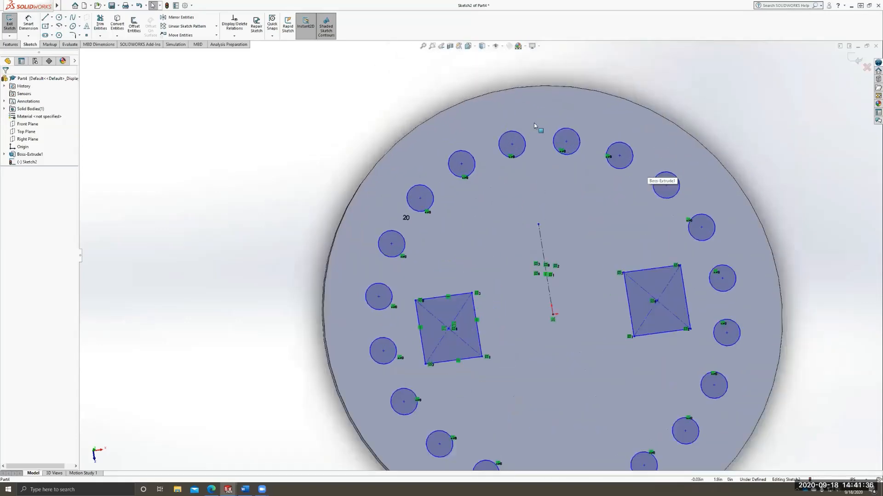
pyautogui.scroll(3, 589, 356)
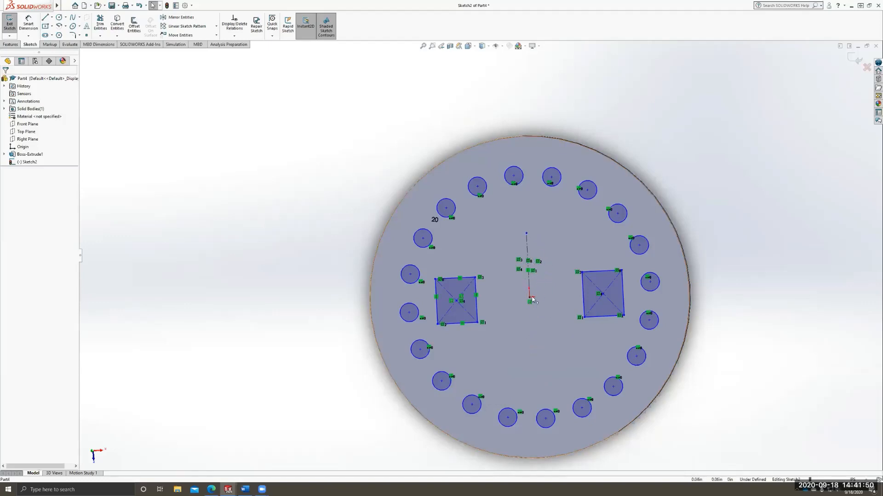
# - Try deleting the construction centerline between the two rectangles that carries their symmetric relations
pyautogui.click(527, 247)
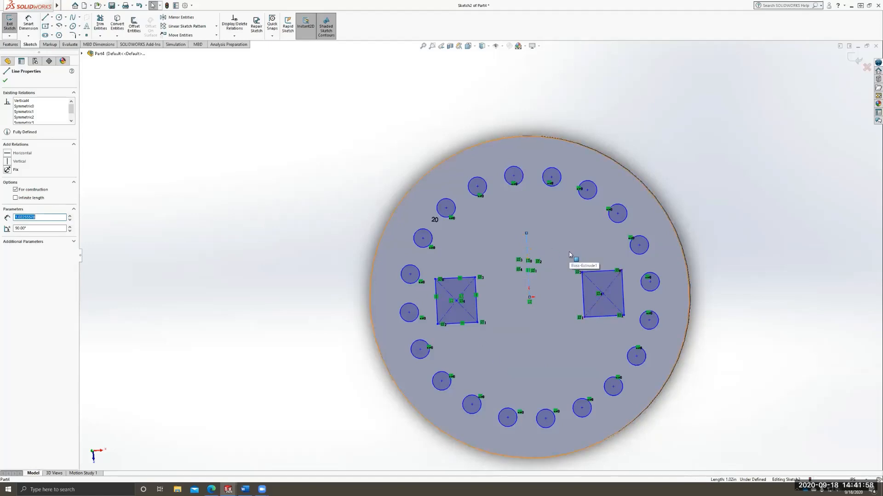
pyautogui.press('Delete')
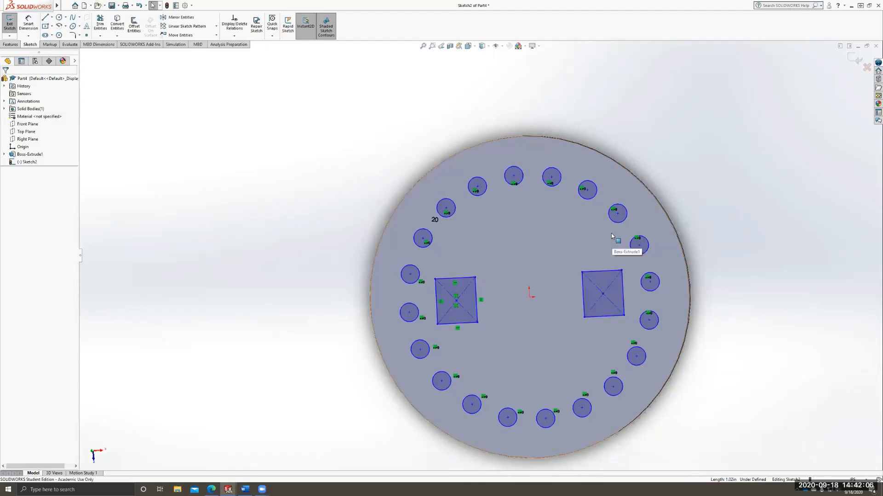
pyautogui.click(527, 247)
# - Exit the sketch, start a blind boss extrusion from it, and clear the trial entries from the selected contours
pyautogui.click(7, 27)
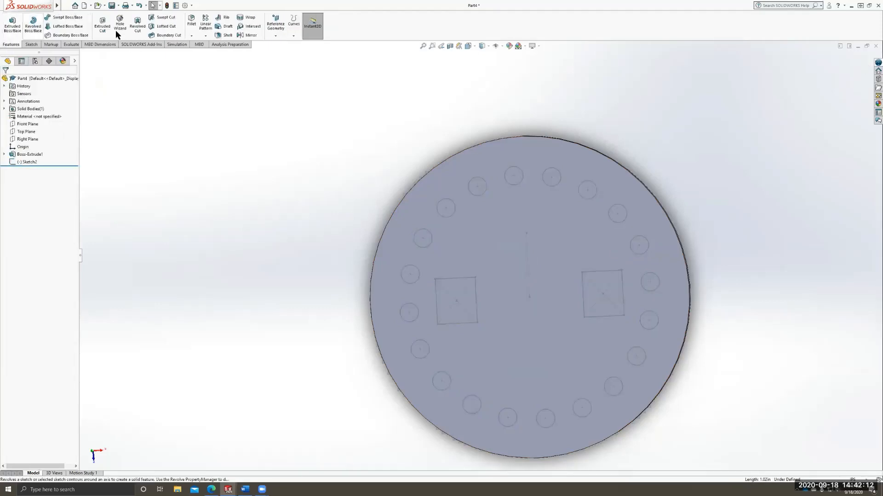
pyautogui.click(13, 24)
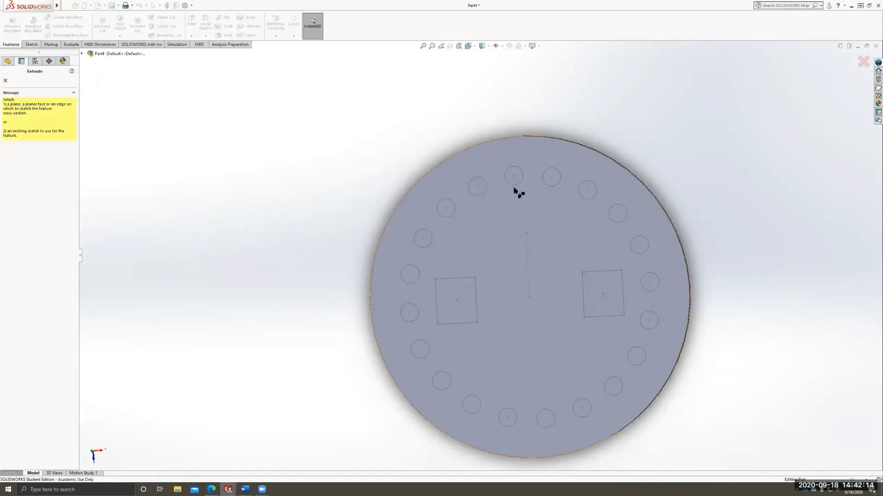
pyautogui.click(483, 192)
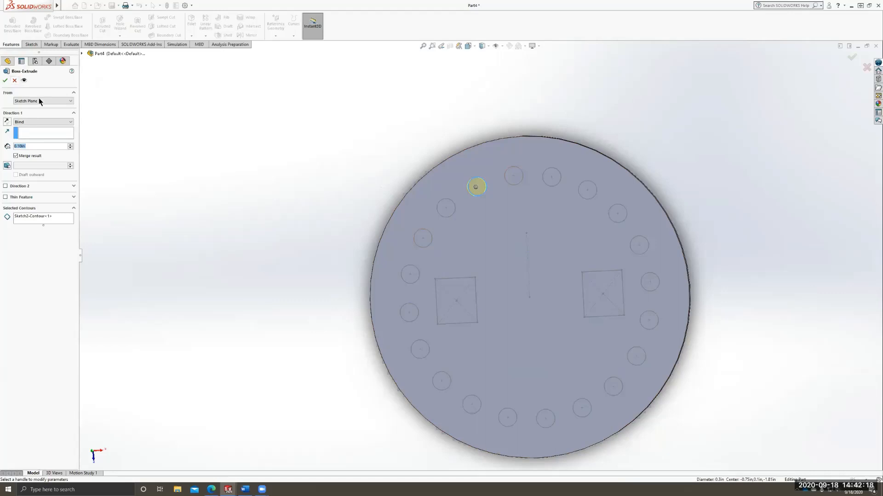
pyautogui.click(56, 220)
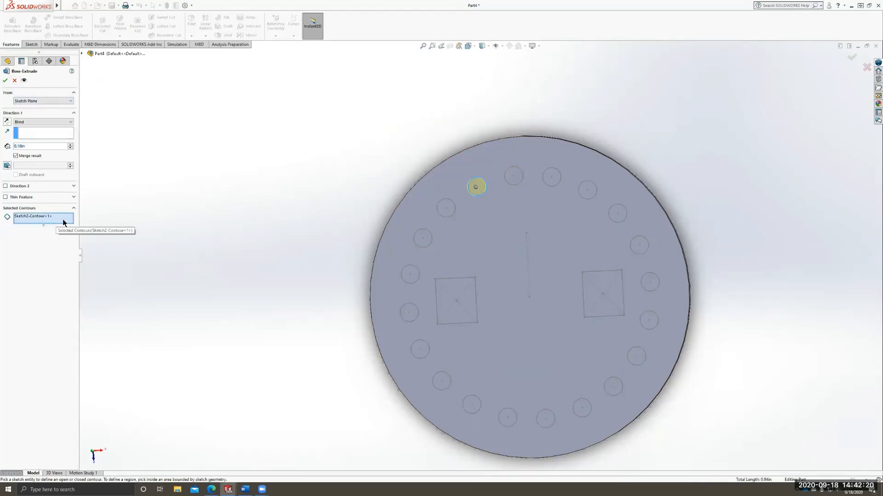
pyautogui.click(82, 54)
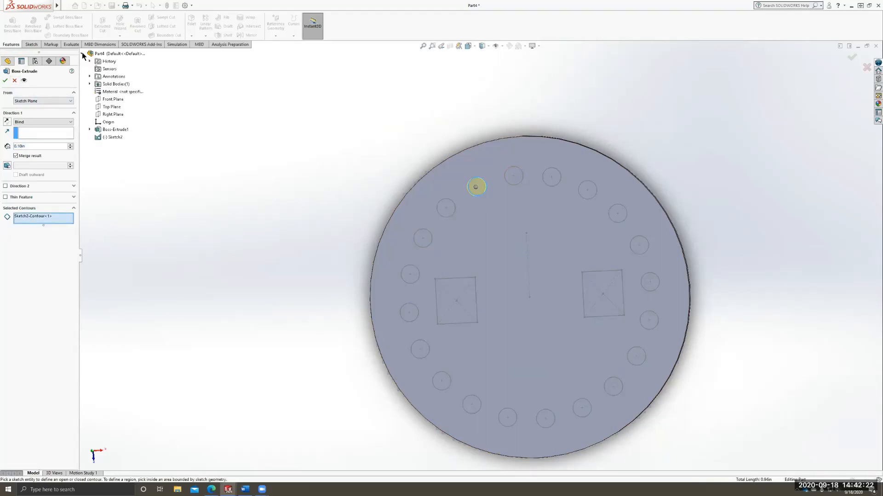
pyautogui.click(112, 137)
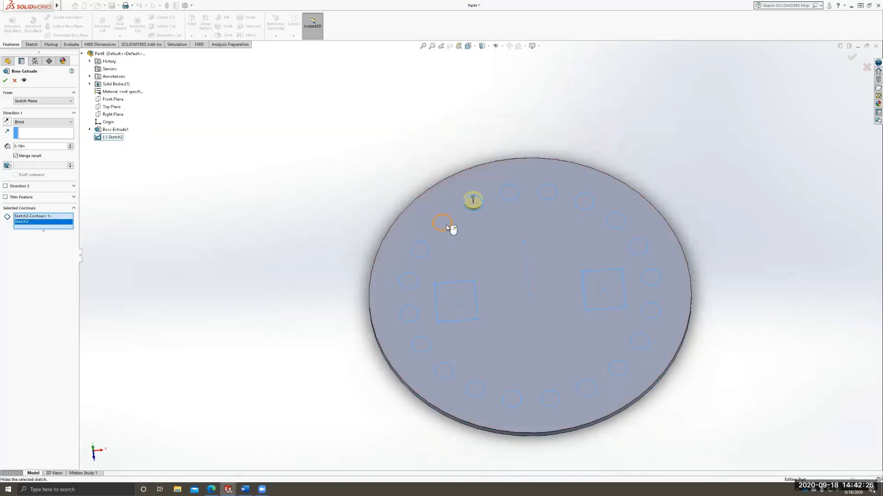
pyautogui.click(475, 205)
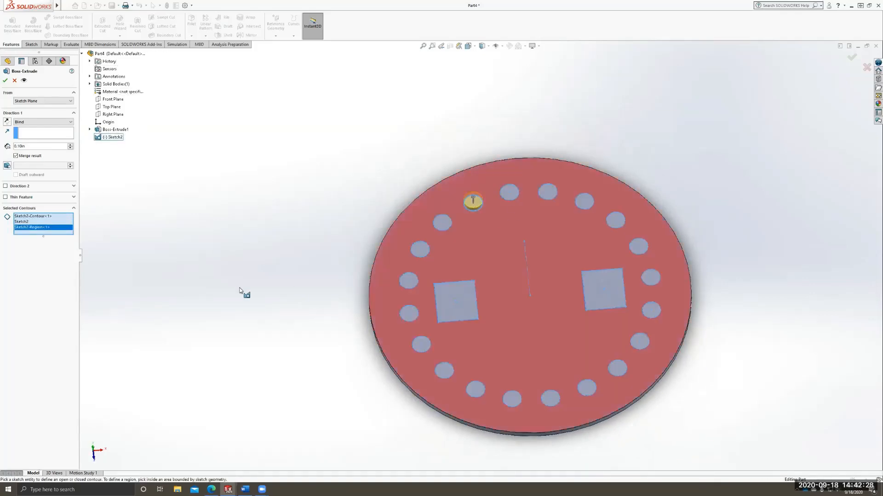
pyautogui.rightClick(68, 226)
pyautogui.click(74, 230)
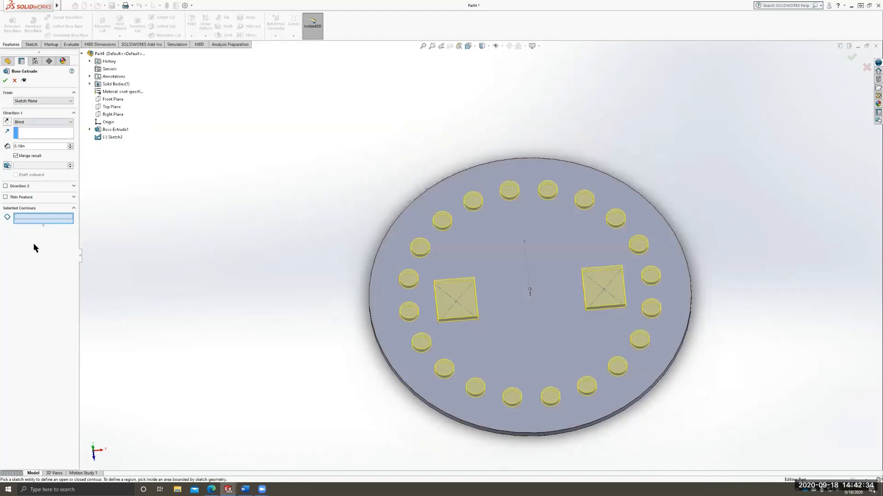
# - Extrude both rectangles and nine chosen circles of the sketch as a 0.10 in blind boss merged with the disc
pyautogui.click(414, 281)
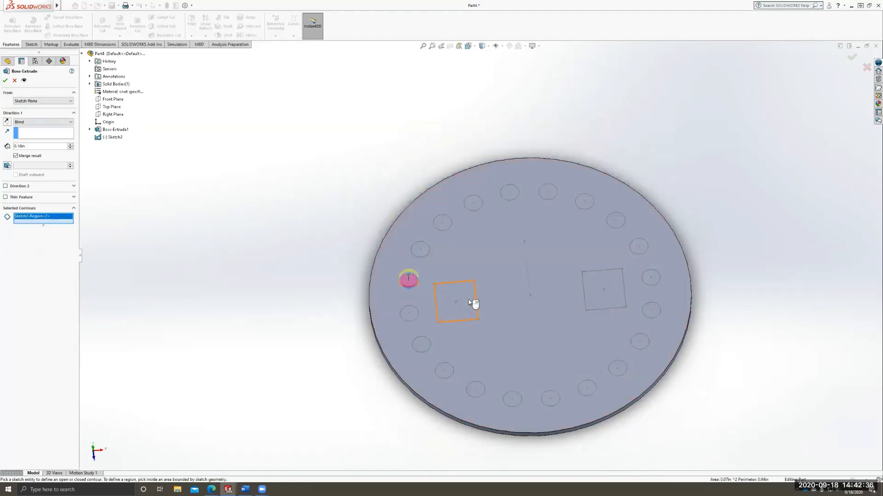
pyautogui.click(473, 301)
pyautogui.click(621, 291)
pyautogui.click(638, 247)
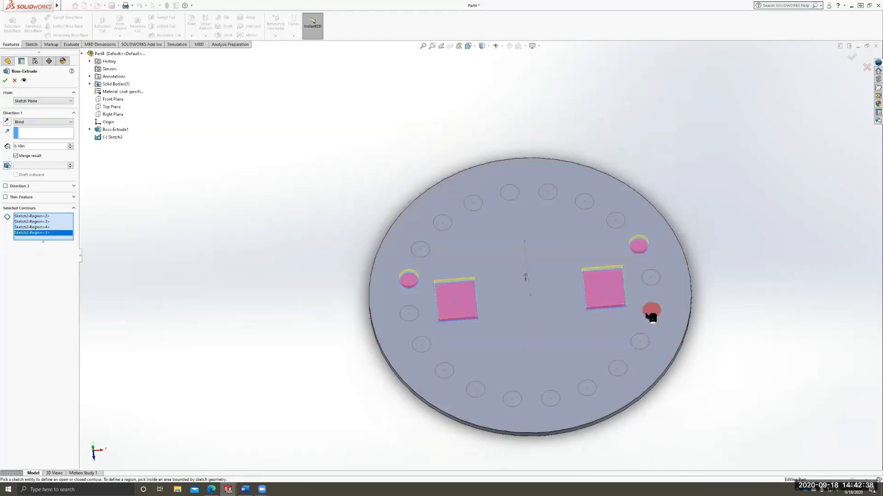
pyautogui.click(651, 308)
pyautogui.click(639, 341)
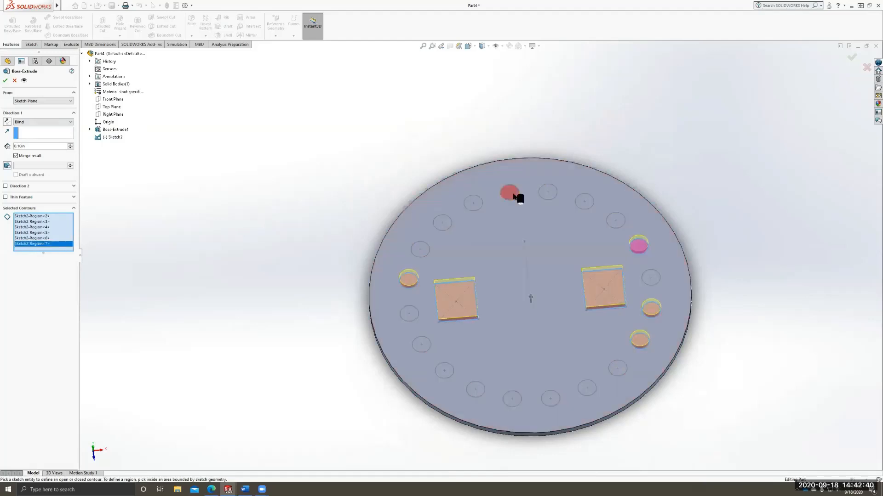
pyautogui.click(510, 192)
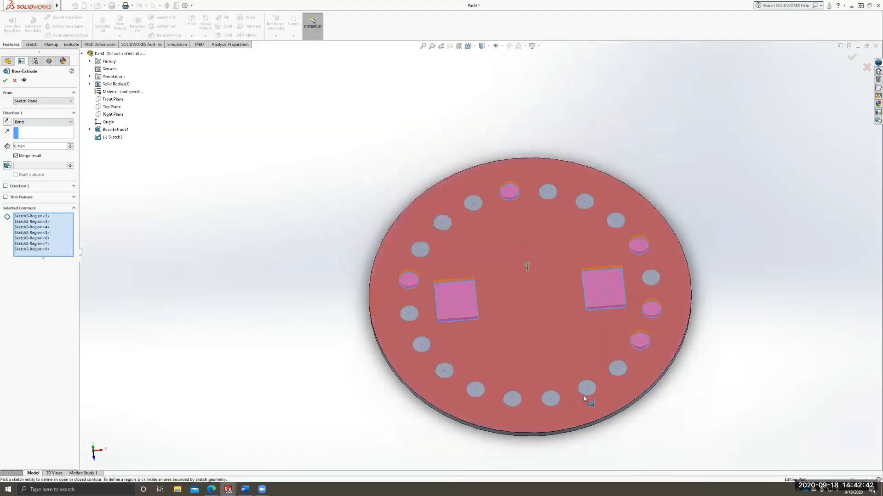
pyautogui.click(508, 401)
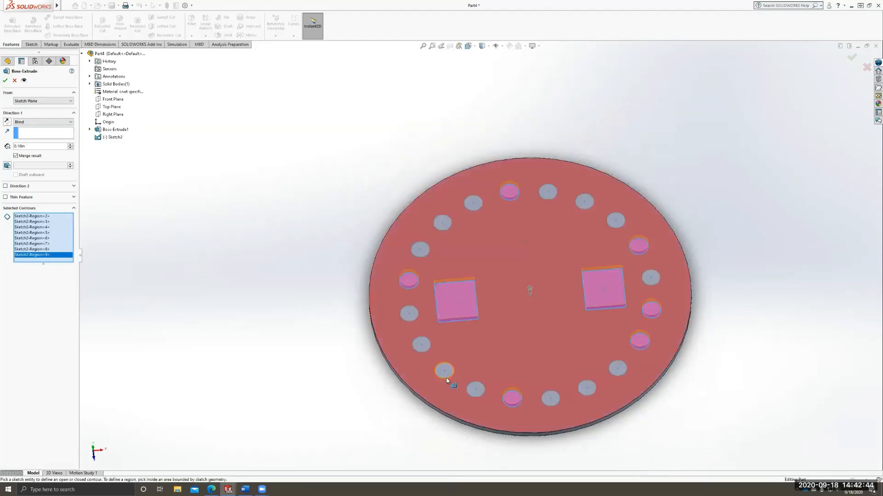
pyautogui.click(446, 373)
pyautogui.click(584, 201)
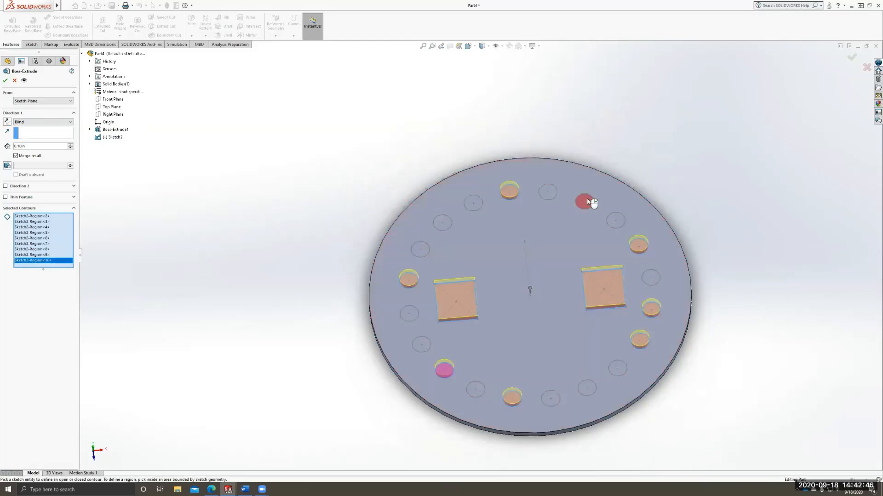
pyautogui.click(443, 221)
pyautogui.press('Return')
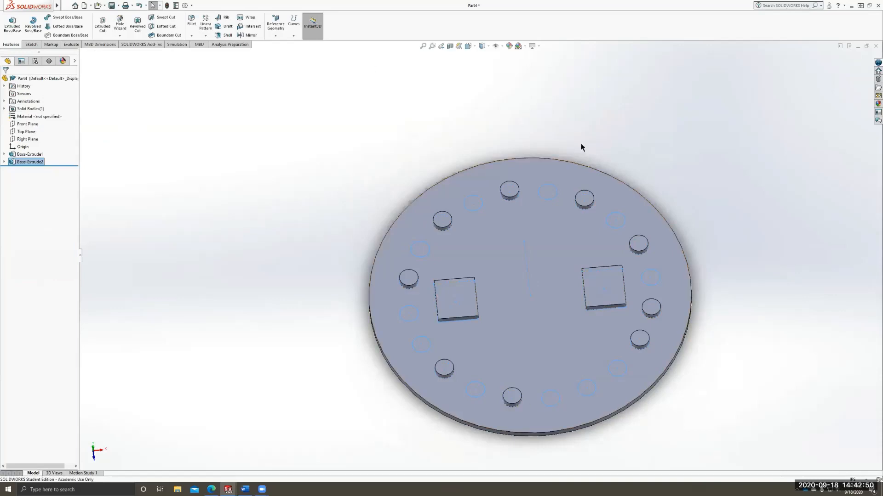
pyautogui.moveTo(554, 380); pyautogui.dragTo(547, 248, button='middle')
pyautogui.moveTo(316, 164); pyautogui.dragTo(146, 199, button='middle')
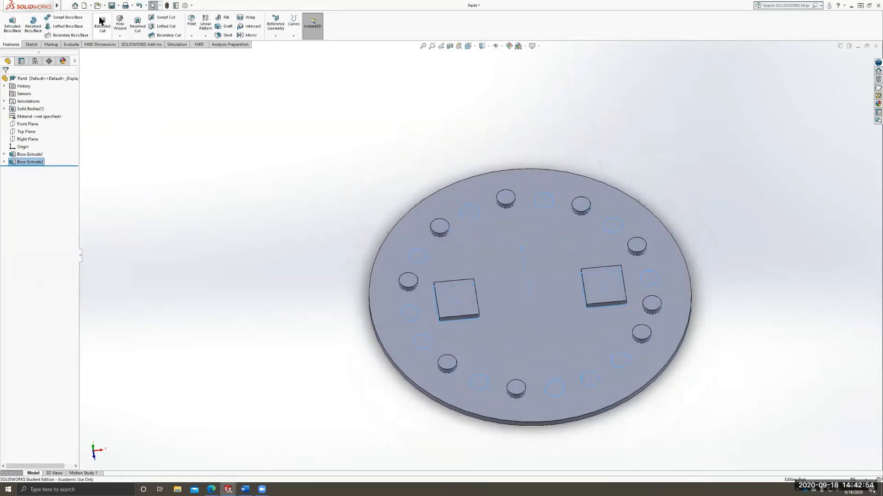
pyautogui.click(12, 24)
pyautogui.click(89, 137)
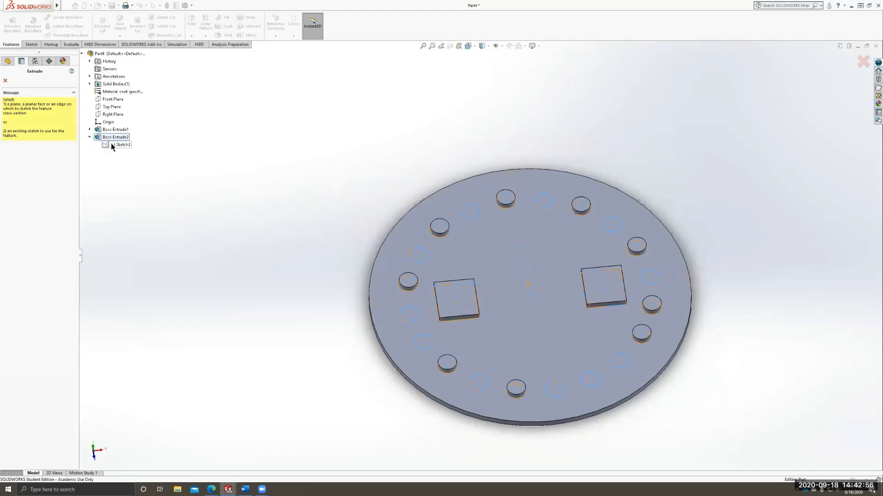
pyautogui.click(119, 144)
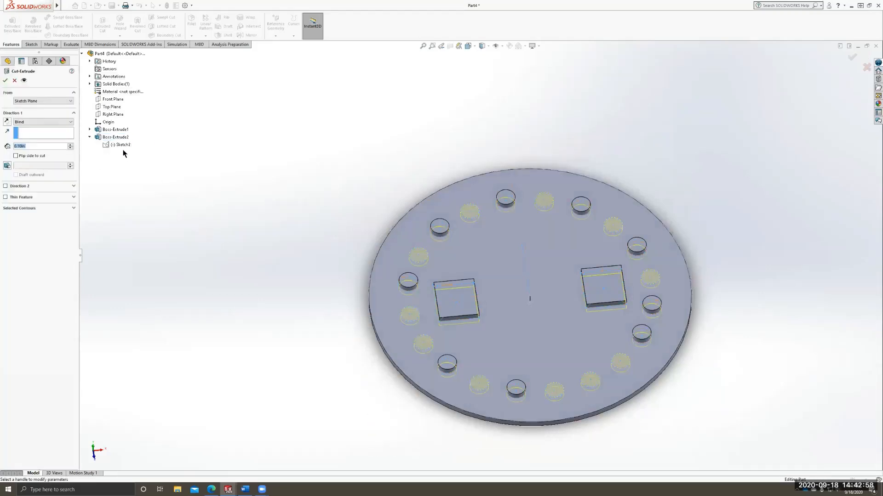
pyautogui.click(122, 145)
pyautogui.click(15, 81)
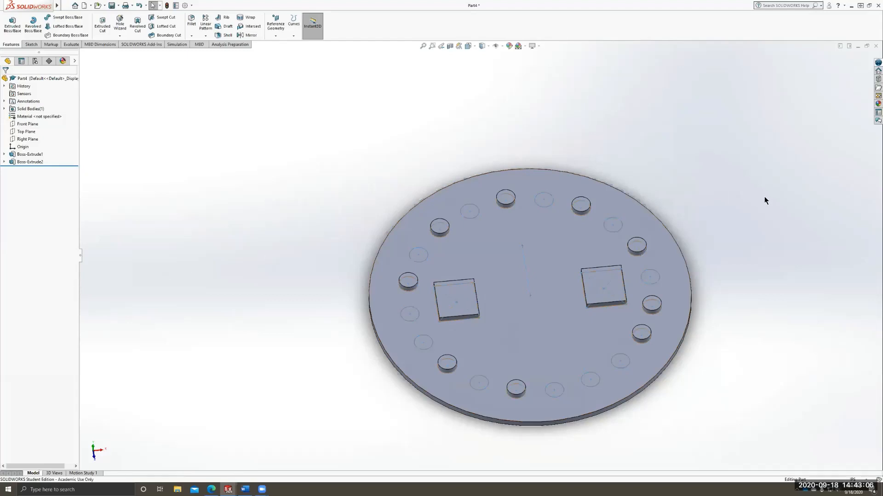
# - Try a checkered texture appearance with a red color on the whole part
pyautogui.moveTo(764, 201); pyautogui.dragTo(772, 282, button='middle')
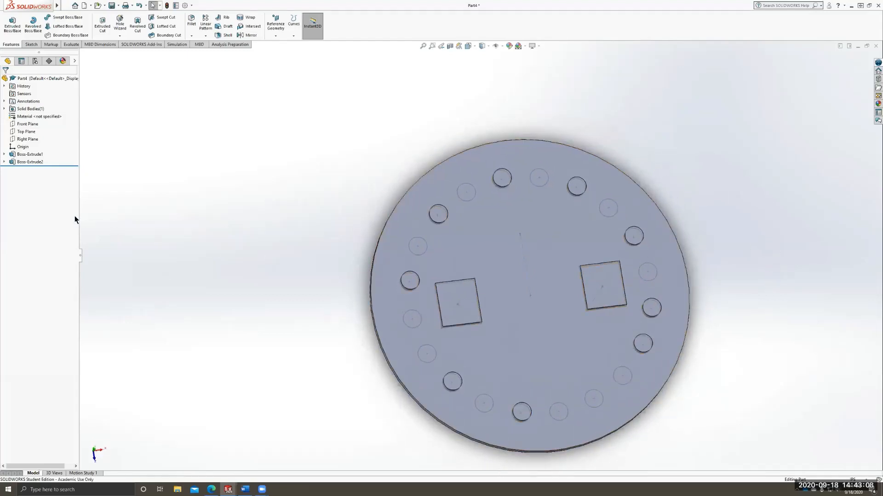
pyautogui.click(31, 45)
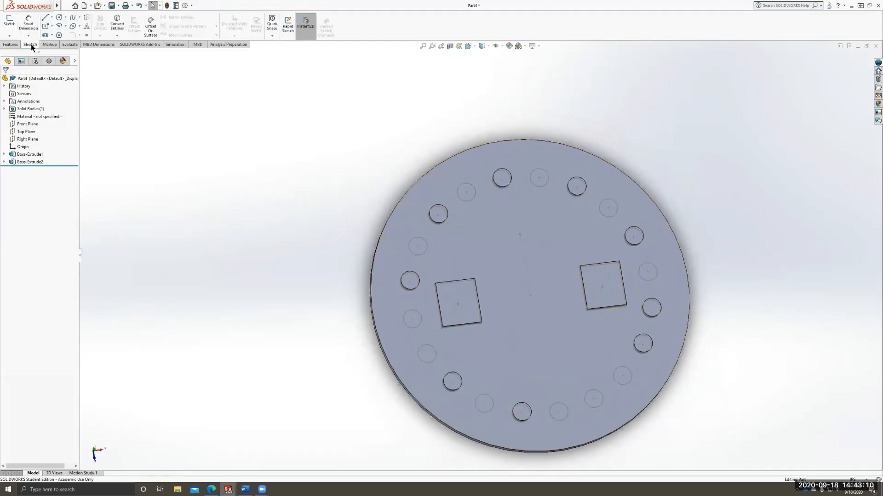
pyautogui.click(509, 46)
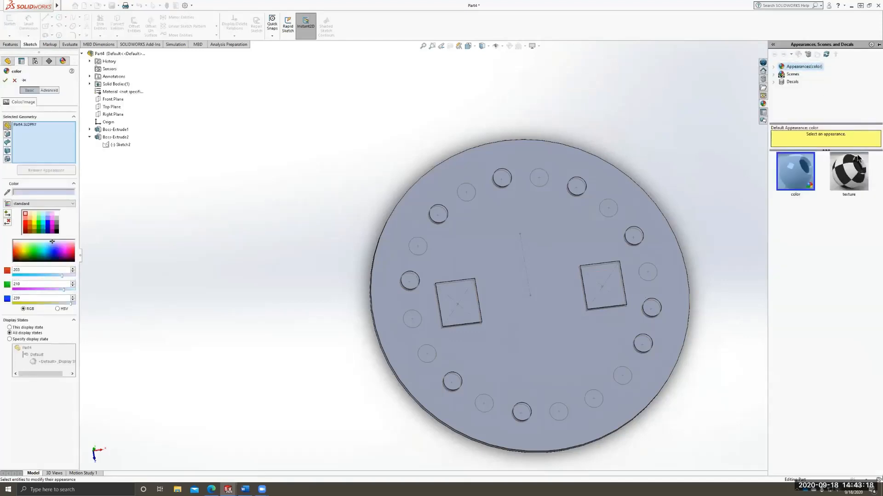
pyautogui.click(849, 171)
pyautogui.moveTo(528, 325); pyautogui.dragTo(502, 299, button='middle')
pyautogui.moveTo(45, 256); pyautogui.dragTo(81, 259)
pyautogui.click(81, 258)
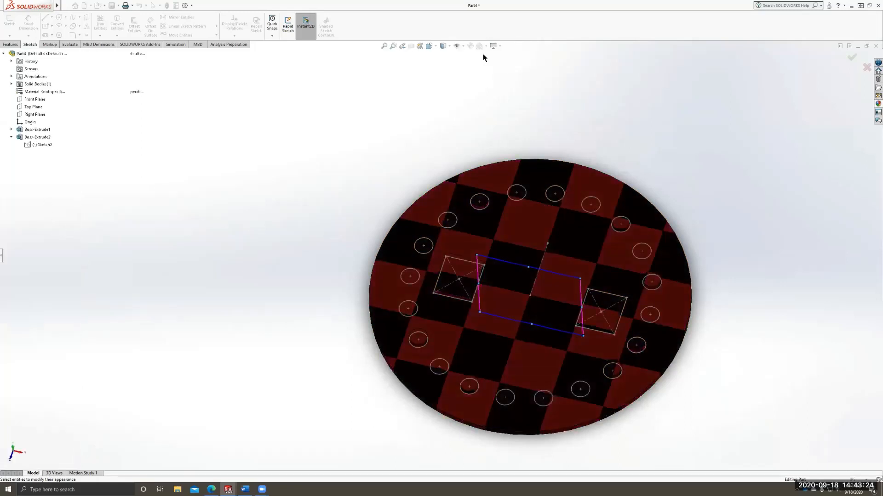
pyautogui.click(3, 53)
pyautogui.click(869, 68)
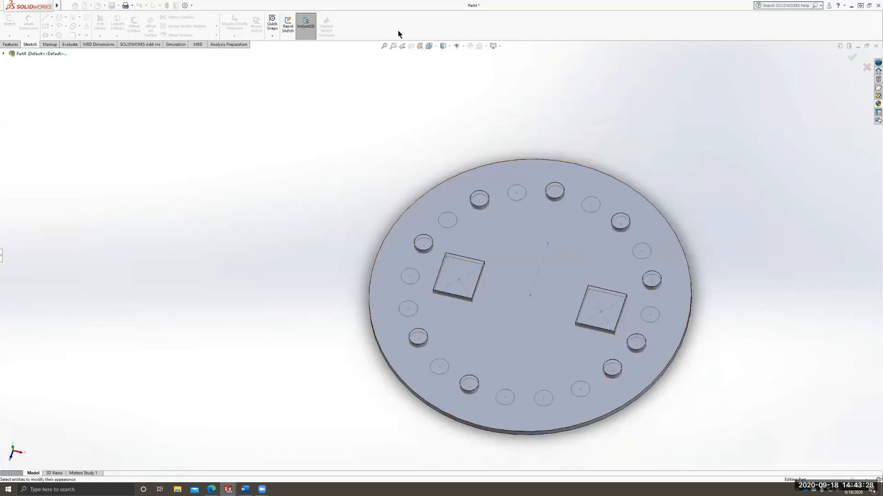
pyautogui.click(867, 68)
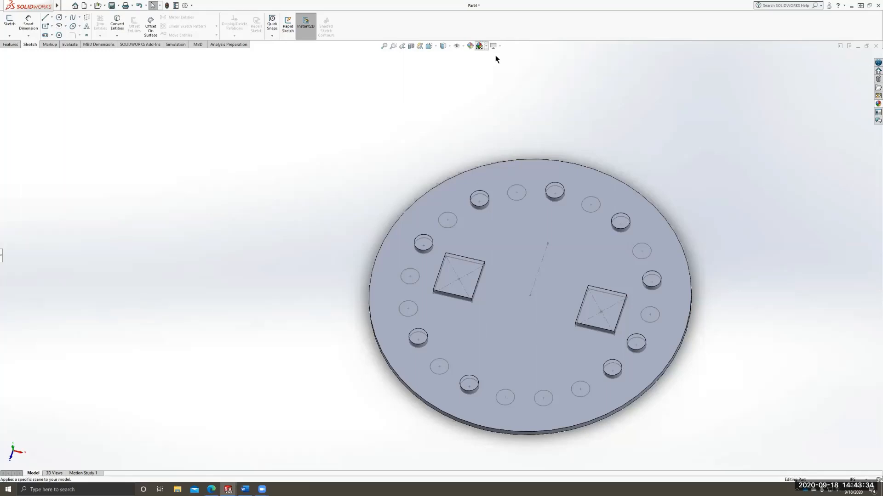
# - Browse the scene and decal categories in the appearance library and leave the appearance editor without changes
pyautogui.click(486, 46)
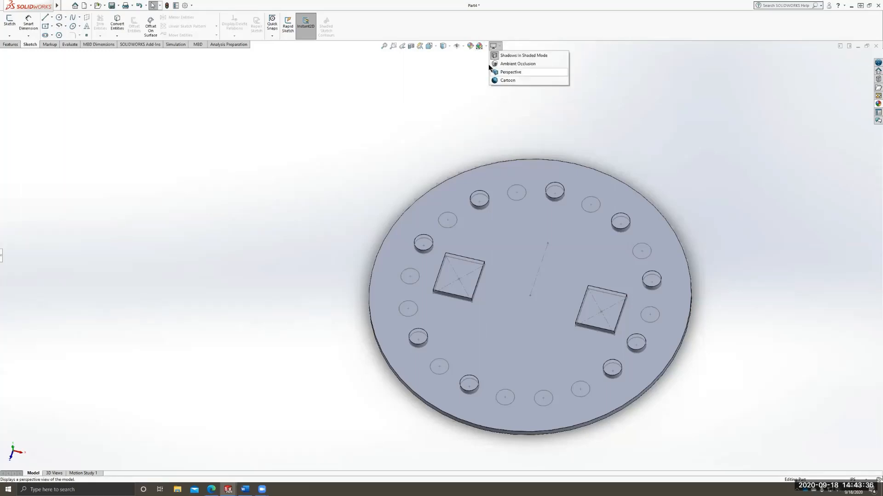
pyautogui.click(478, 46)
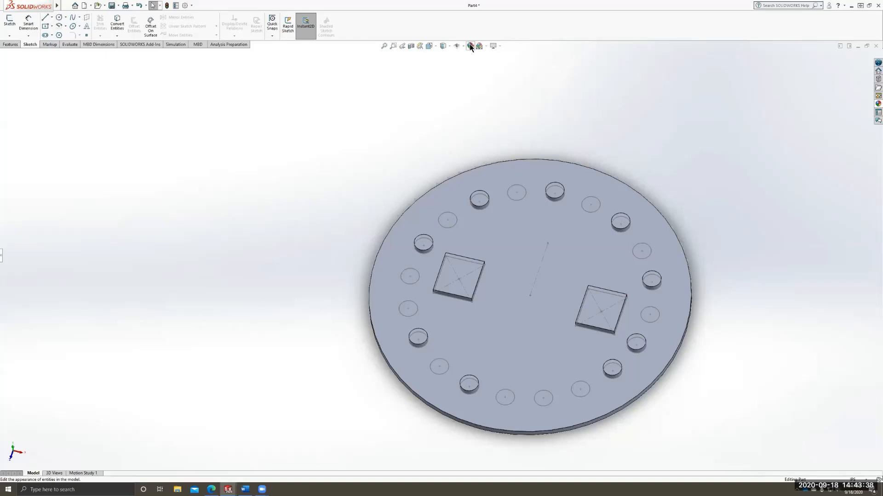
pyautogui.click(518, 62)
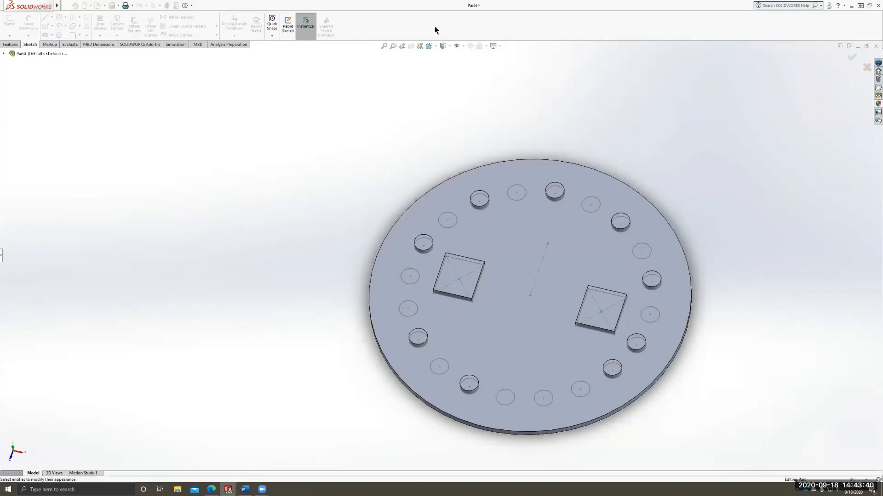
pyautogui.click(877, 103)
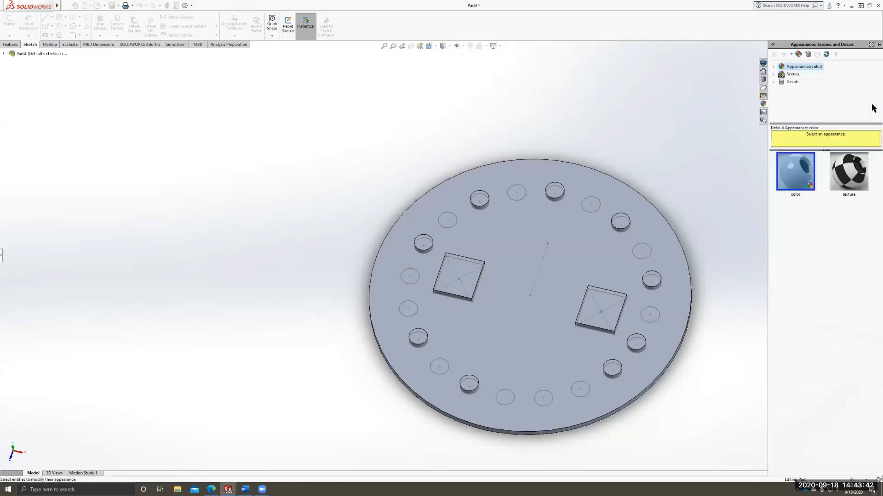
pyautogui.click(773, 75)
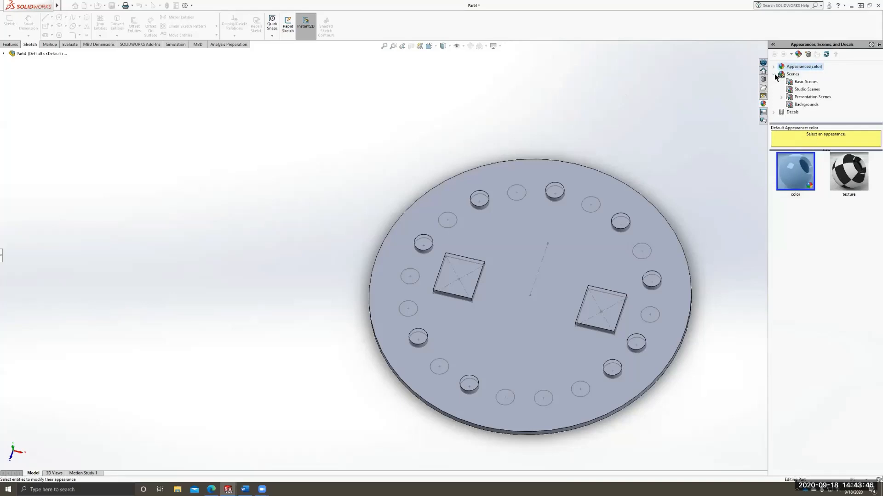
pyautogui.click(773, 112)
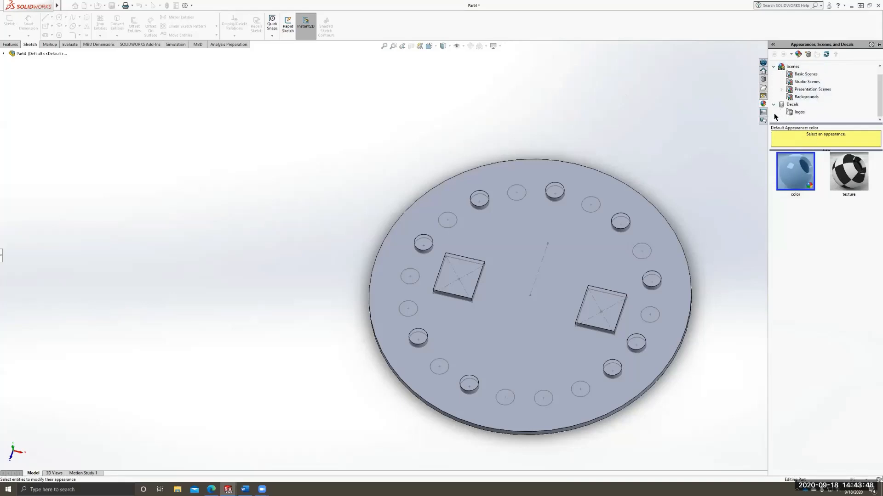
pyautogui.click(809, 55)
pyautogui.click(521, 300)
pyautogui.moveTo(838, 169)
pyautogui.click(408, 87)
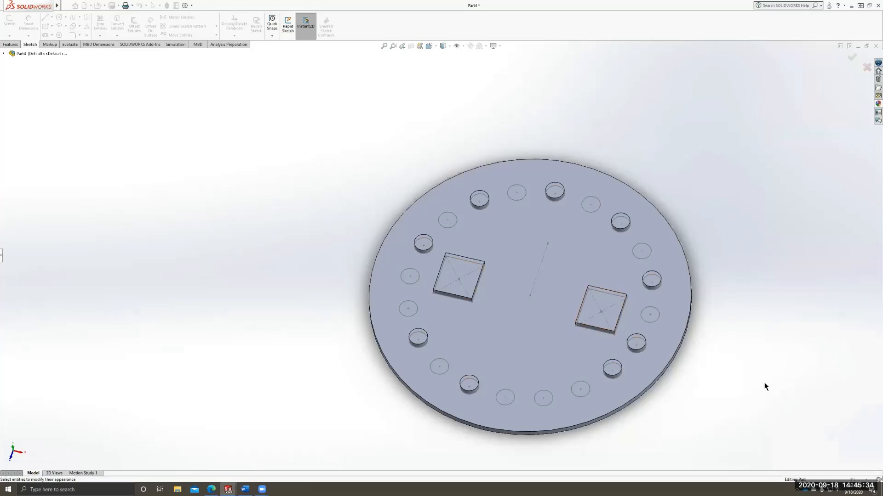
pyautogui.click(866, 69)
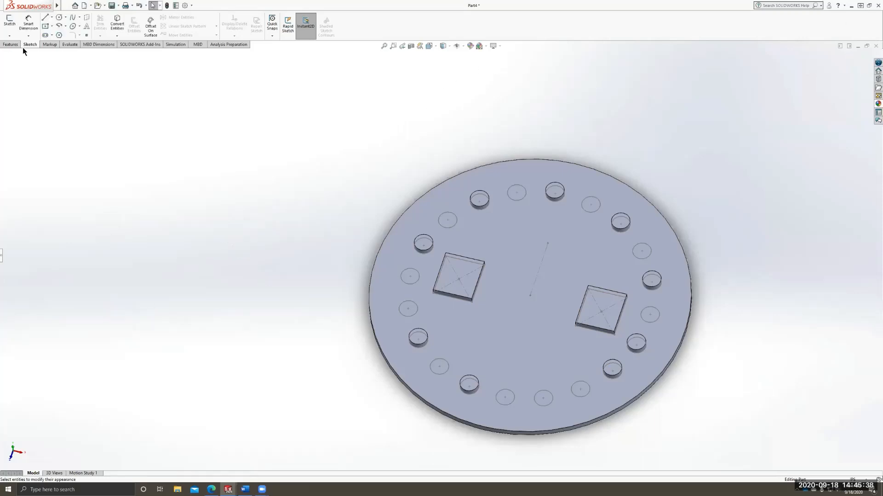
pyautogui.click(11, 45)
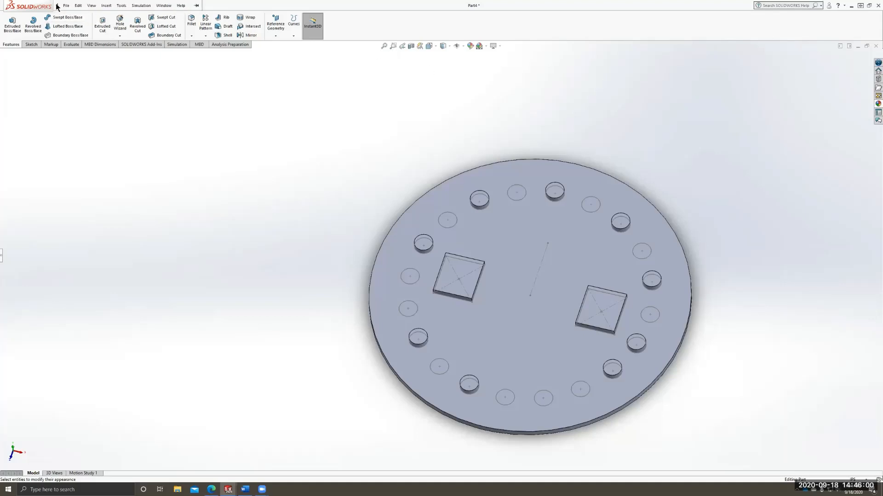
pyautogui.click(66, 6)
pyautogui.click(290, 132)
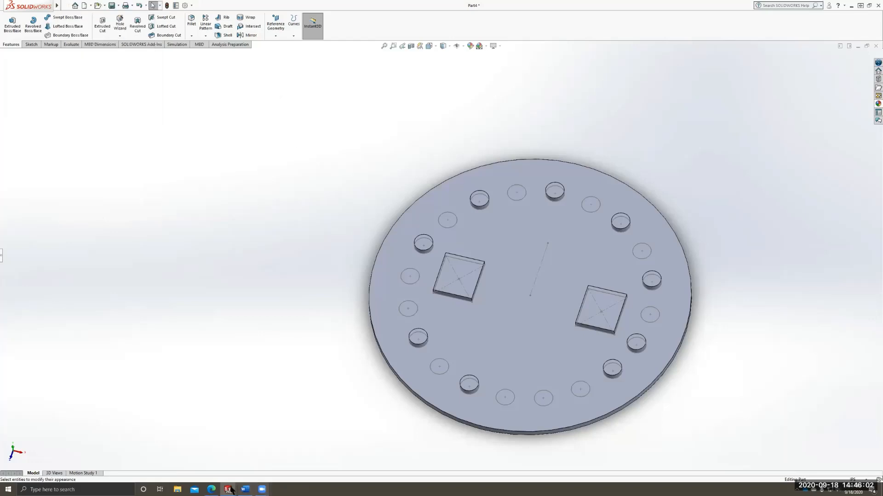
# - Switch to the browser and open the Creativity Lab 9/16-9/30 assignment from the course's assignment list
pyautogui.click(211, 490)
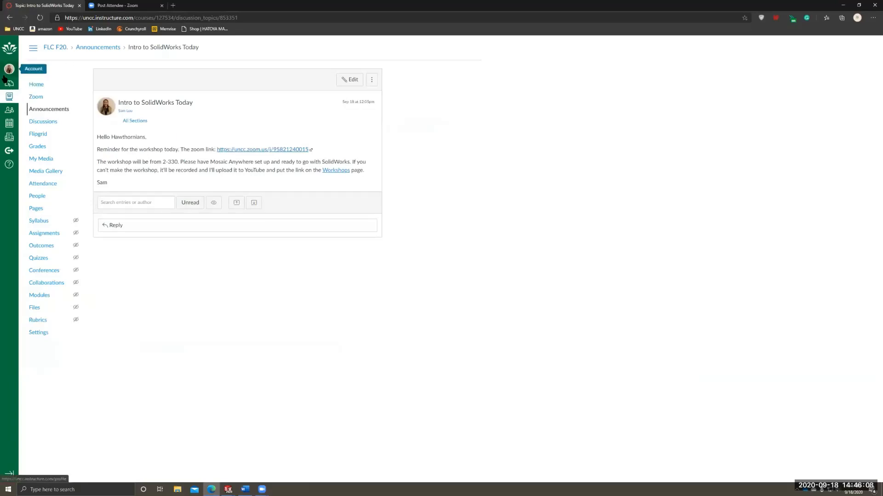
pyautogui.click(48, 235)
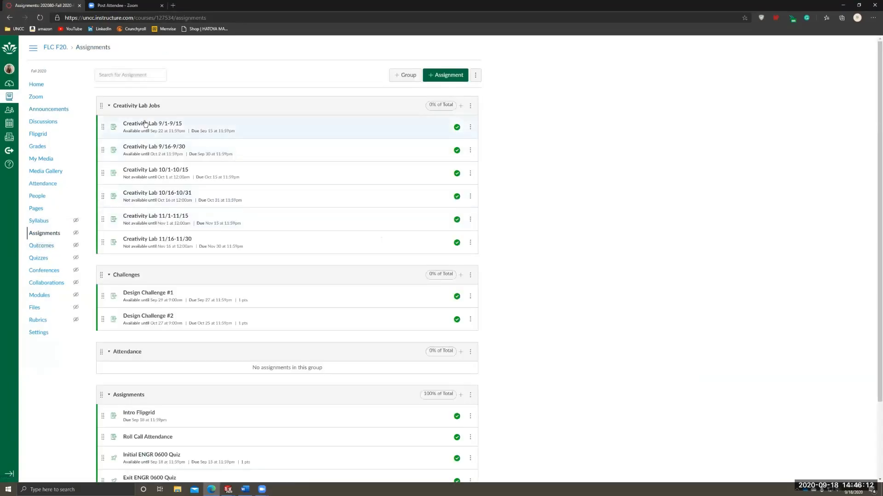
pyautogui.click(176, 158)
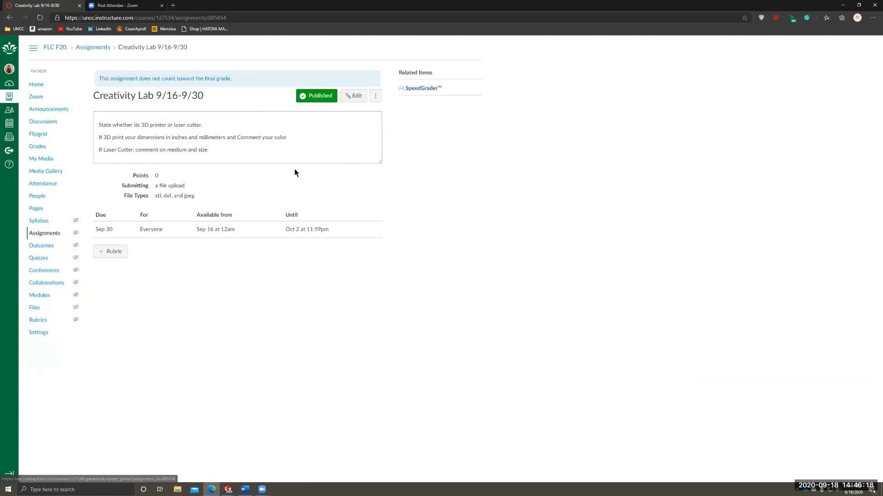
# - Open the assignment in SpeedGrader, select Test Student, and activate the empty assignment comment box
pyautogui.click(413, 88)
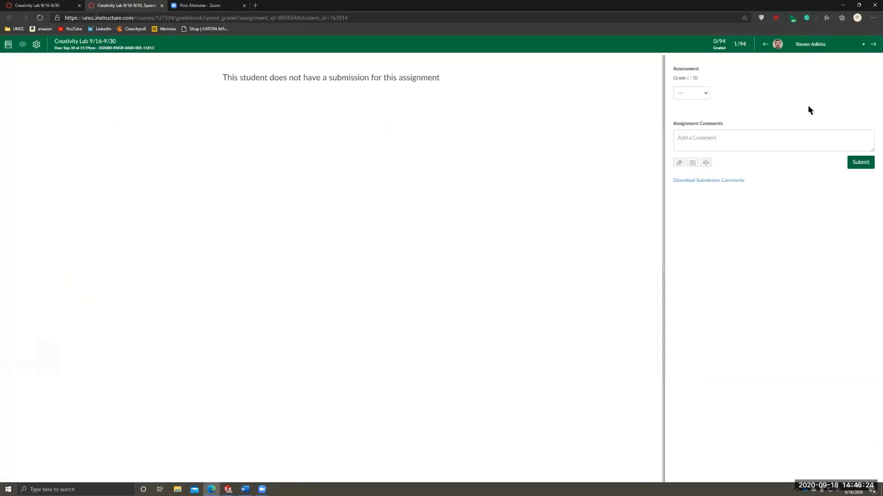
pyautogui.click(849, 48)
pyautogui.scroll(-20, 838, 103)
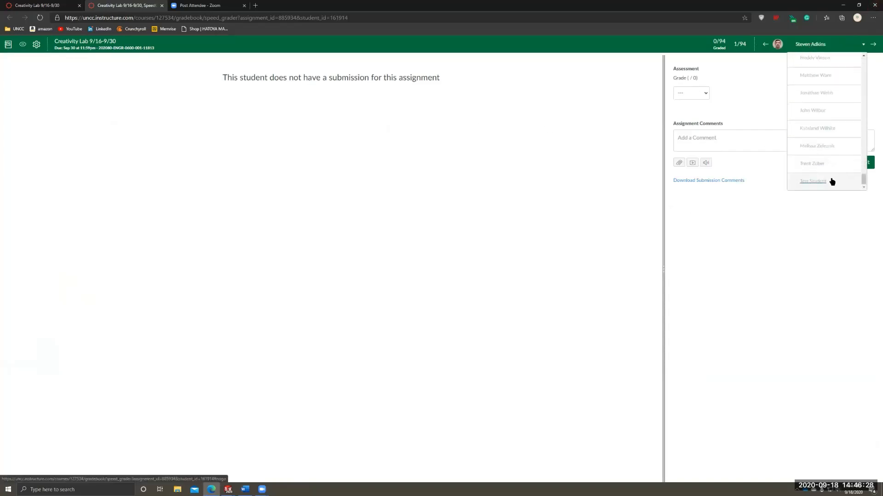
pyautogui.click(832, 181)
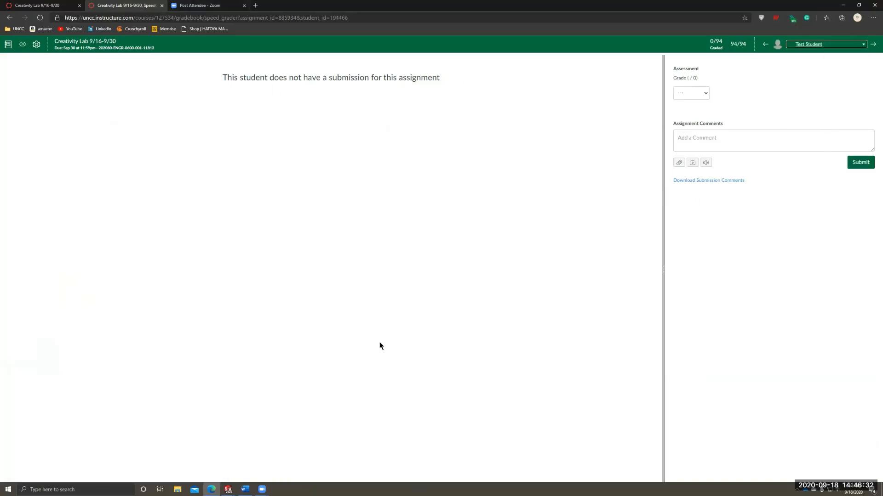
pyautogui.click(229, 490)
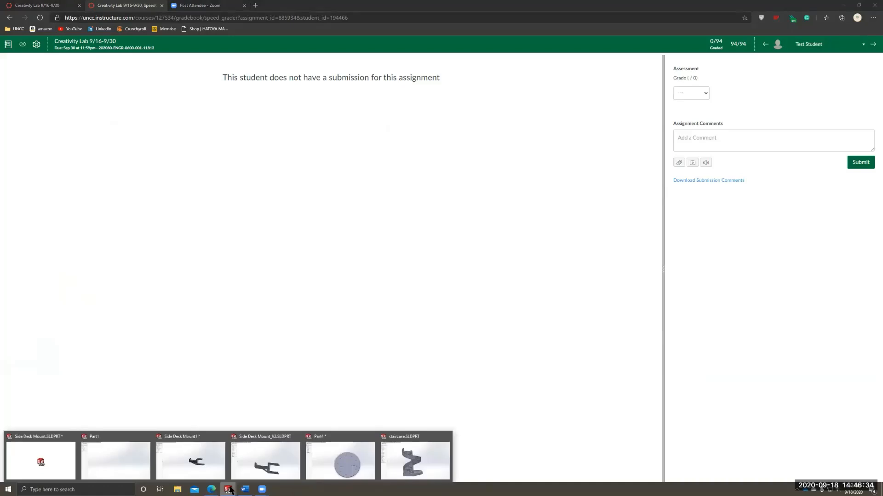
pyautogui.click(434, 210)
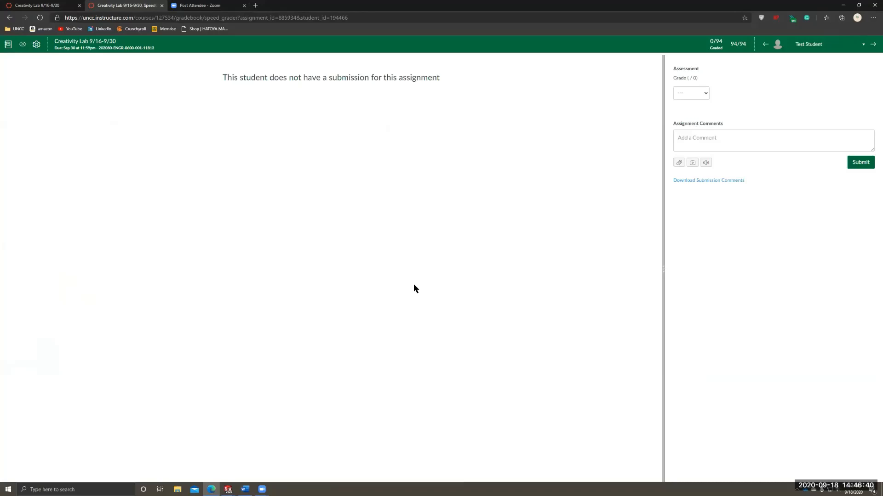
pyautogui.click(722, 145)
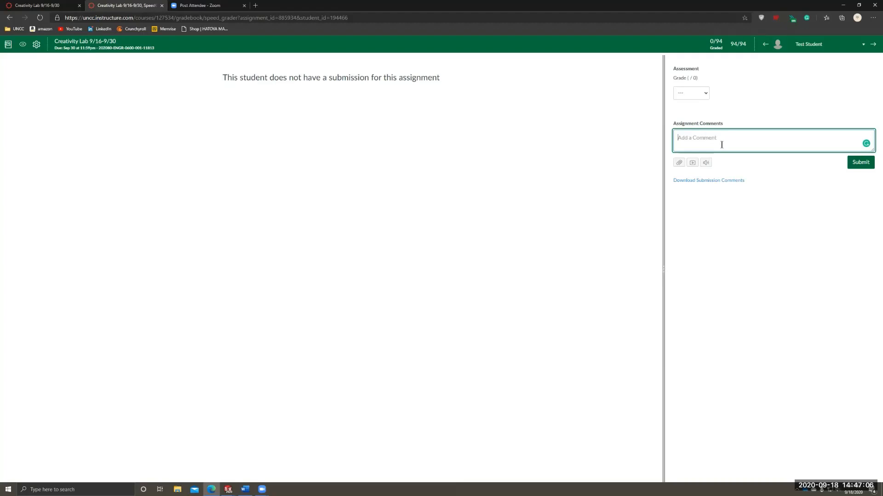
# - Open the Creativity Lab page from the course pages and review its lab equipment, PLA filament colors and laser materials
pyautogui.click(40, 6)
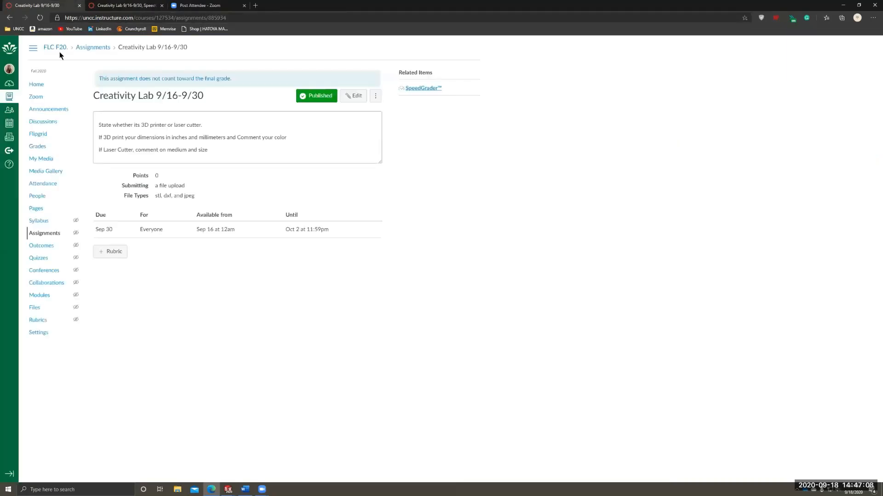
pyautogui.click(36, 208)
pyautogui.scroll(-10, 128, 270)
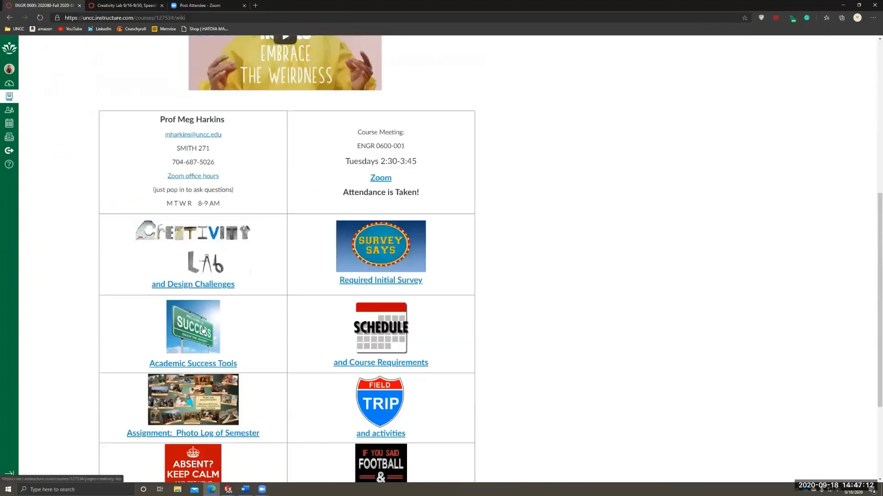
pyautogui.click(180, 106)
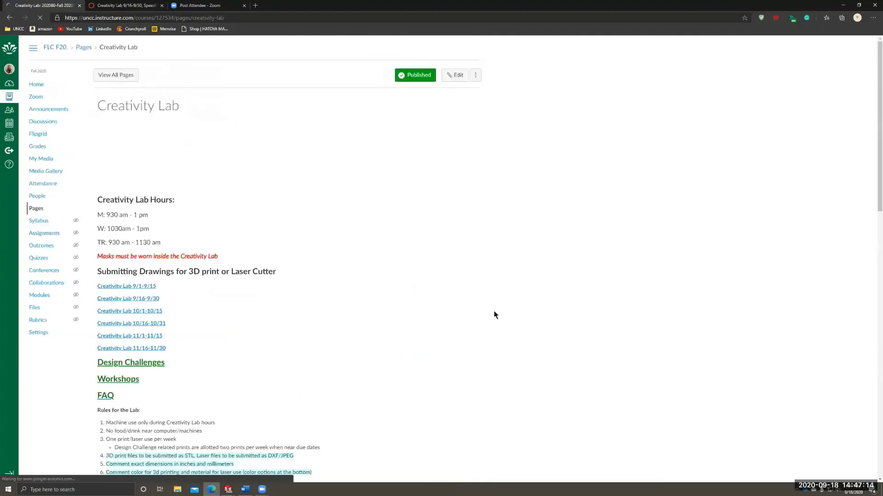
pyautogui.scroll(-3, 246, 235)
pyautogui.scroll(-10, 247, 235)
pyautogui.scroll(1, 247, 232)
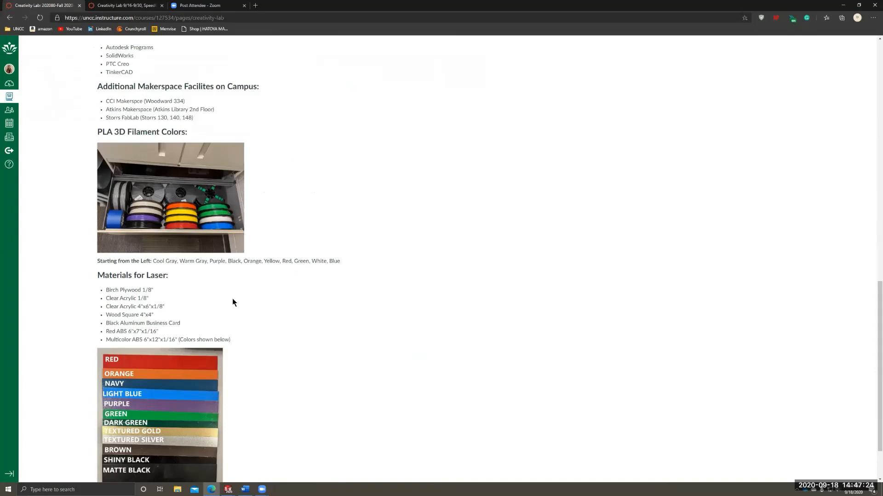
pyautogui.scroll(1, 310, 269)
pyautogui.scroll(2, 310, 269)
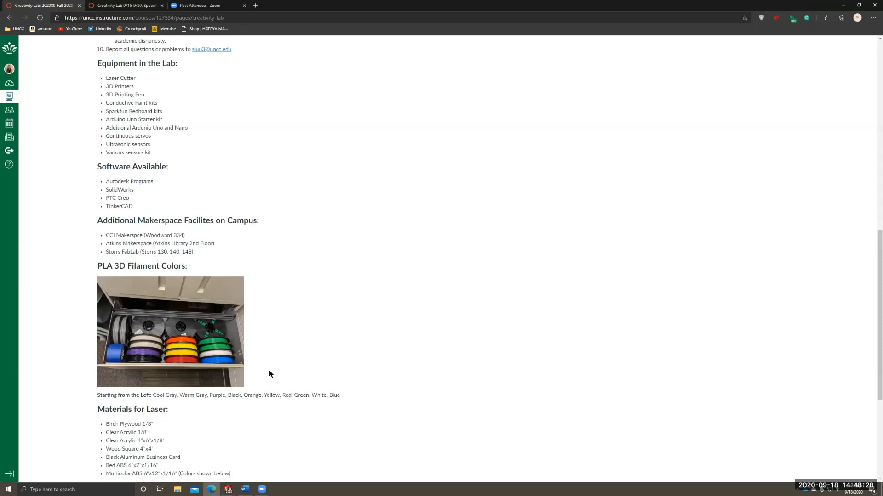
# - Switch back to SOLIDWORKS with the Part4 disc model in front
pyautogui.click(262, 489)
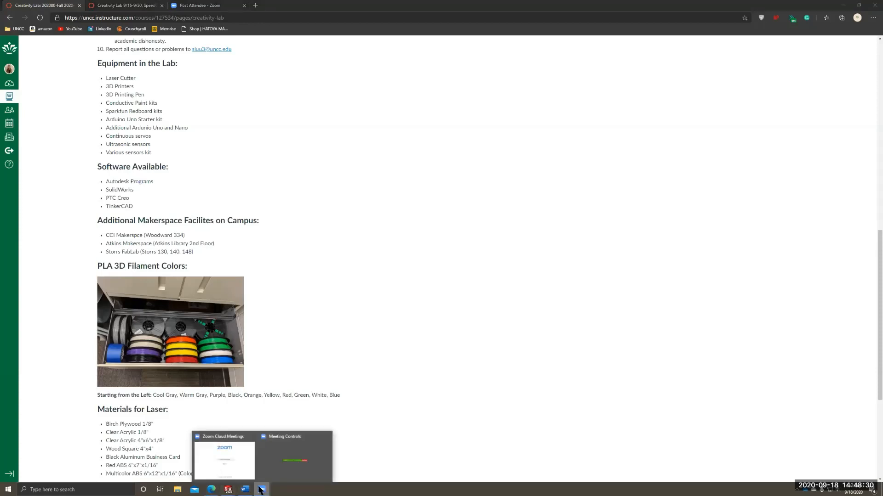
pyautogui.moveTo(229, 489)
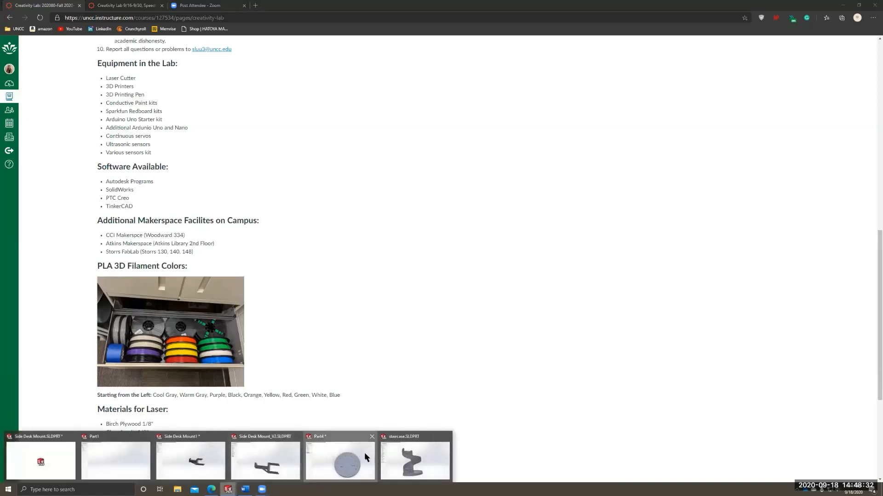
pyautogui.click(364, 452)
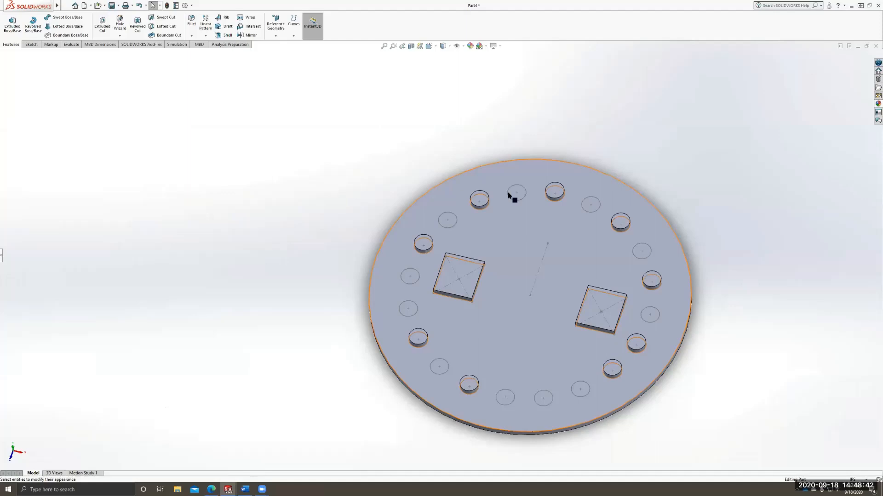
pyautogui.rightClick(564, 194)
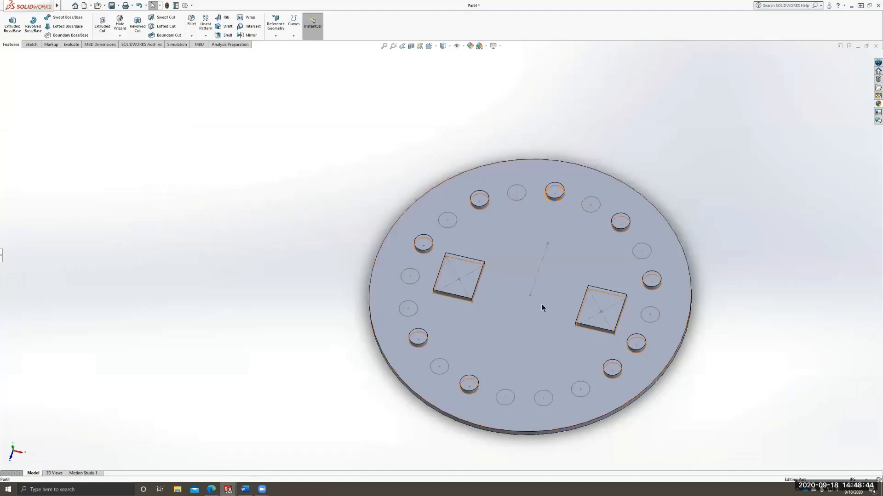
pyautogui.click(154, 128)
pyautogui.click(31, 44)
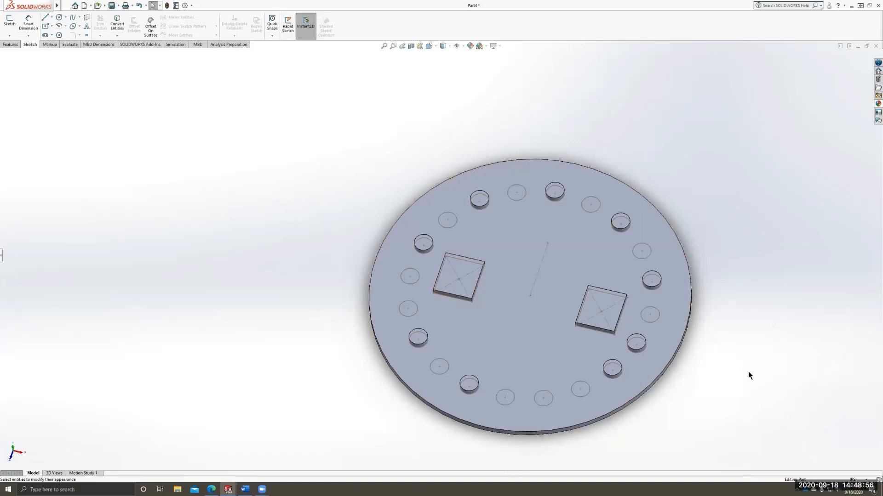
pyautogui.moveTo(694, 430); pyautogui.dragTo(699, 350, button='middle')
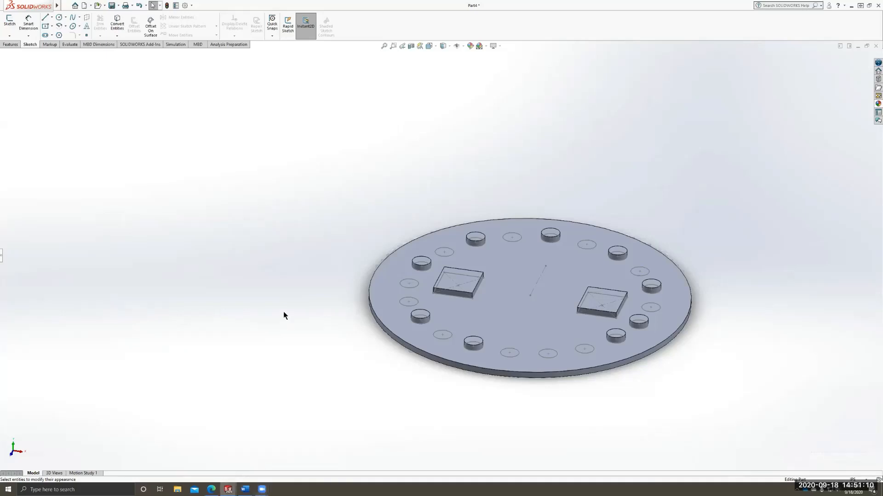
pyautogui.scroll(2, 543, 273)
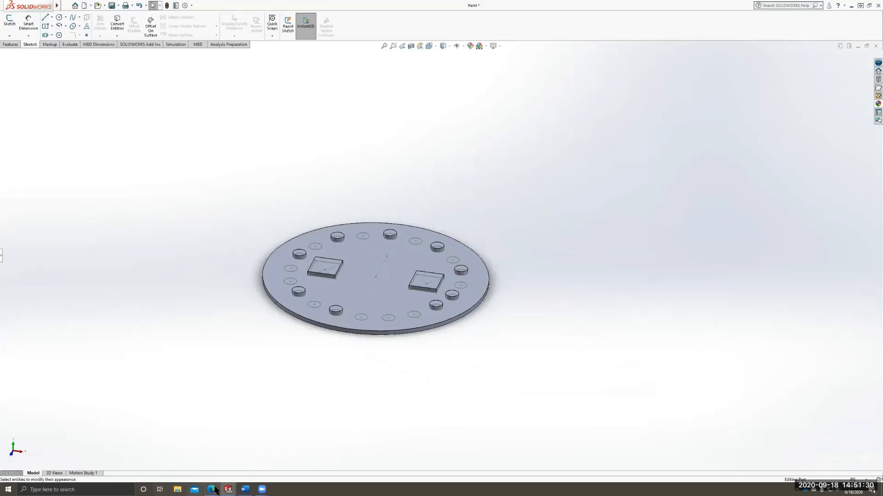
pyautogui.moveTo(224, 490)
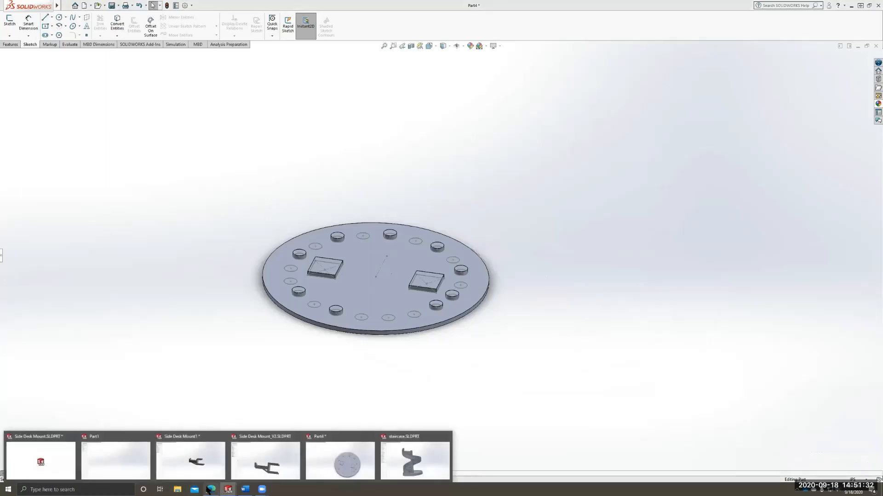
pyautogui.click(456, 351)
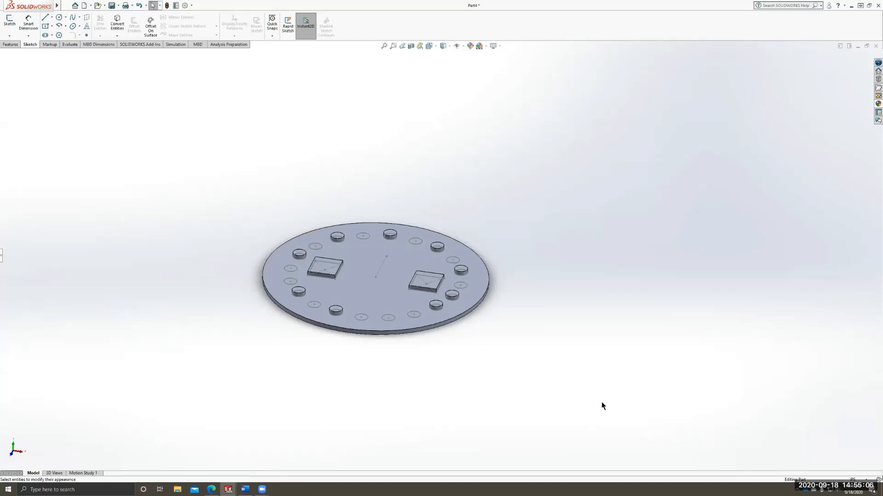
pyautogui.scroll(5, 204, 393)
pyautogui.scroll(-4, 402, 219)
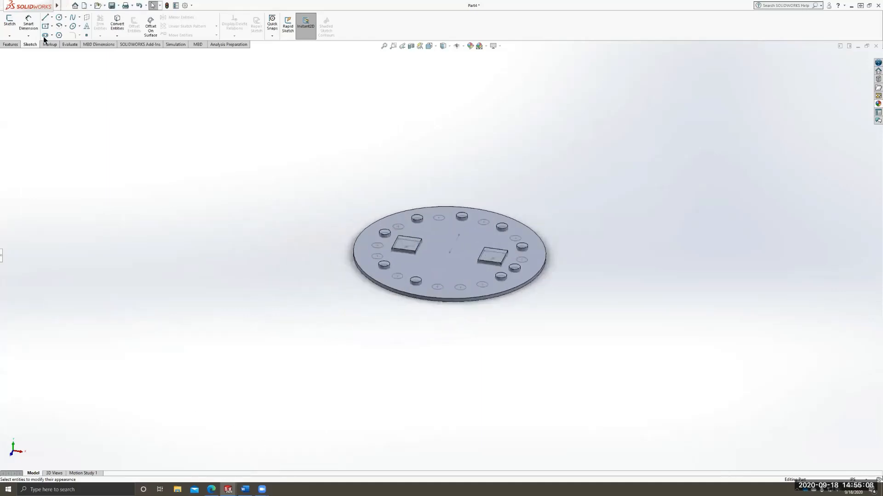
# - Create a new part document
pyautogui.click(10, 45)
pyautogui.click(31, 45)
pyautogui.click(60, 5)
pyautogui.click(67, 15)
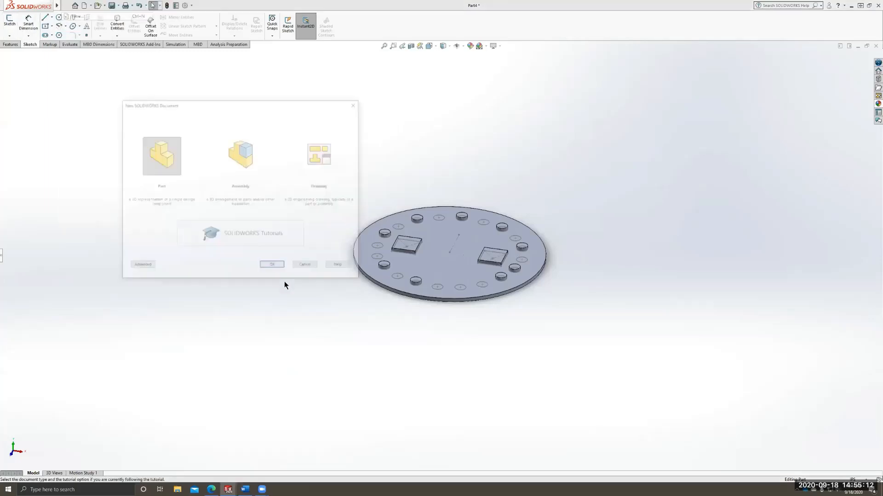
pyautogui.doubleClick(167, 154)
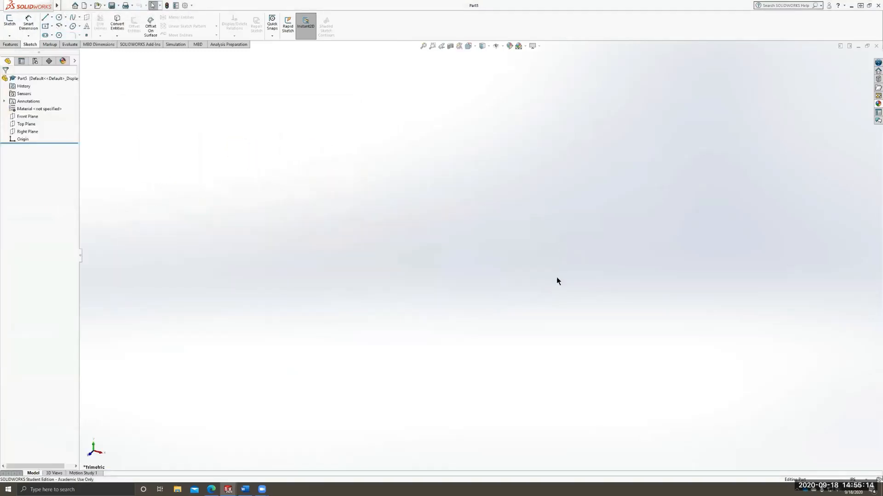
# - Sketch a center rectangle about 6.8 in wide and 5.9 in high on the Top Plane, centered on the origin
pyautogui.click(9, 20)
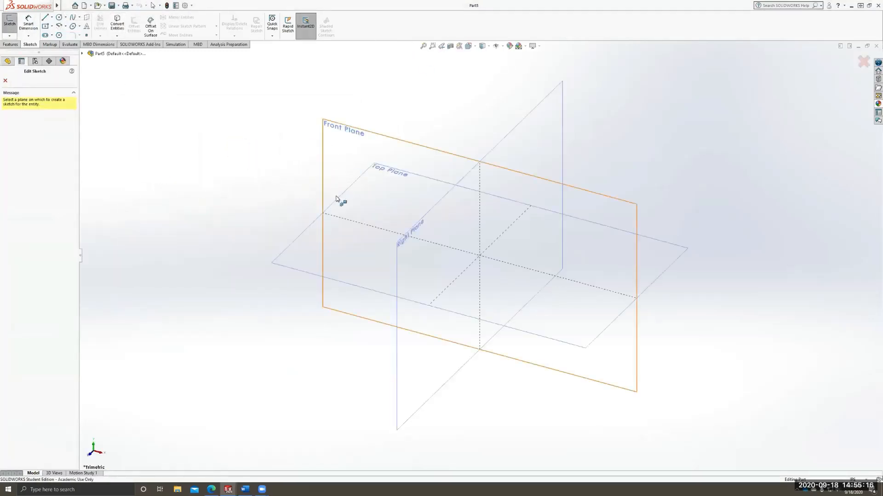
pyautogui.click(313, 254)
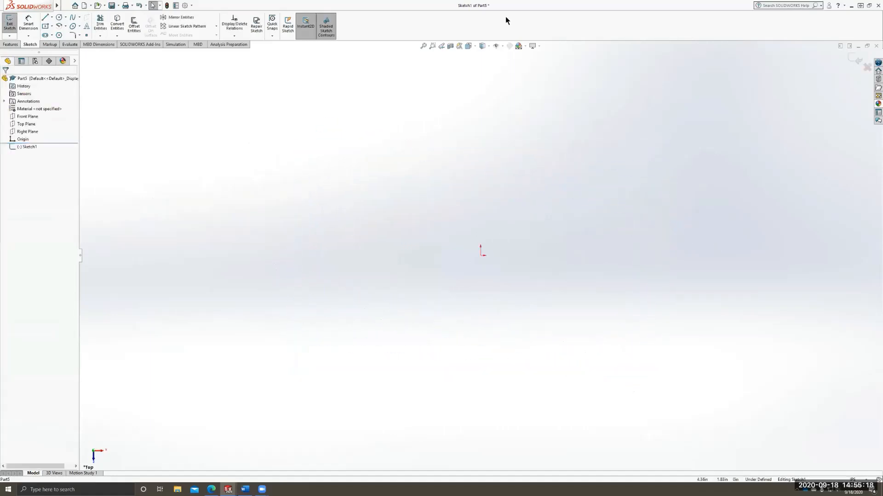
pyautogui.click(44, 26)
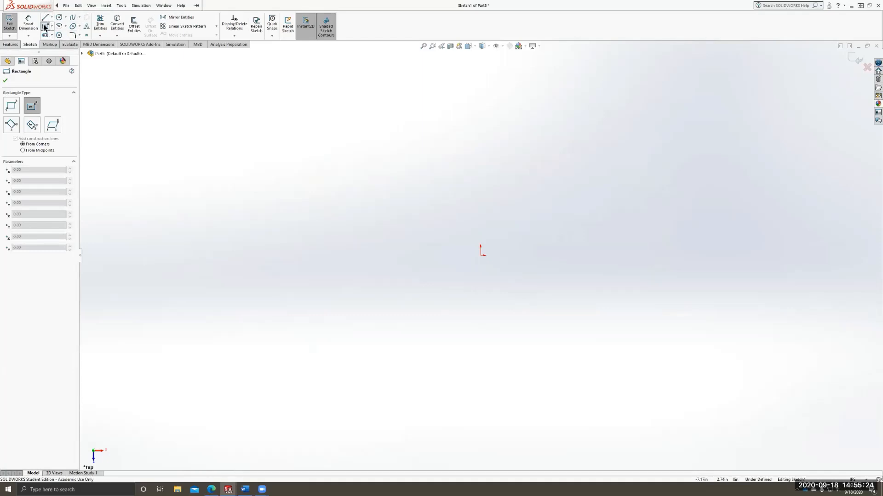
pyautogui.click(481, 255)
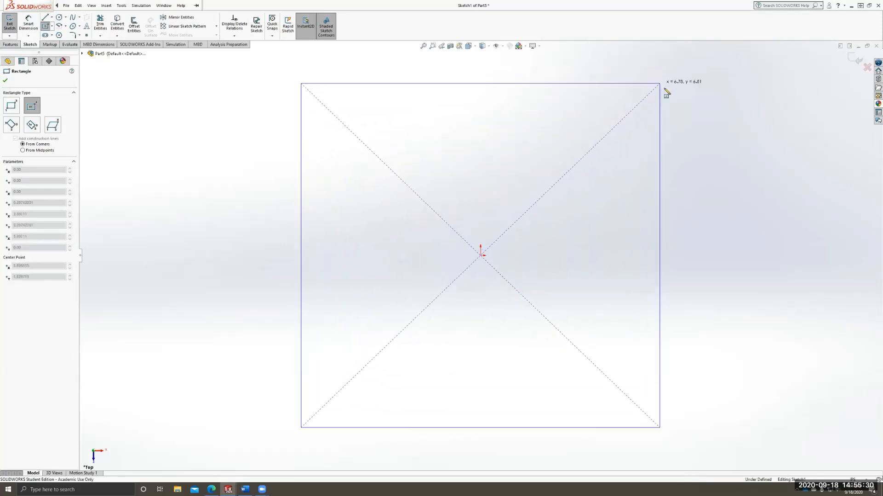
pyautogui.click(660, 98)
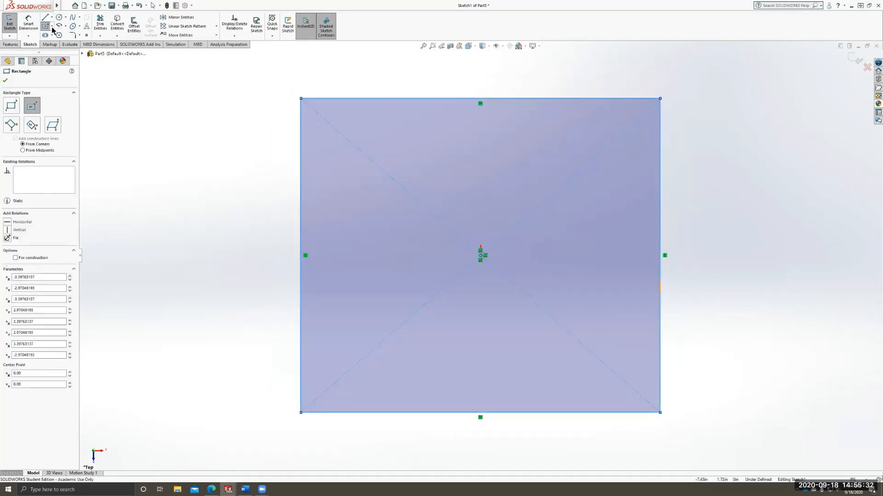
# - Dimension the rectangle's upper edge to 1 in and exit the sketch
pyautogui.click(28, 23)
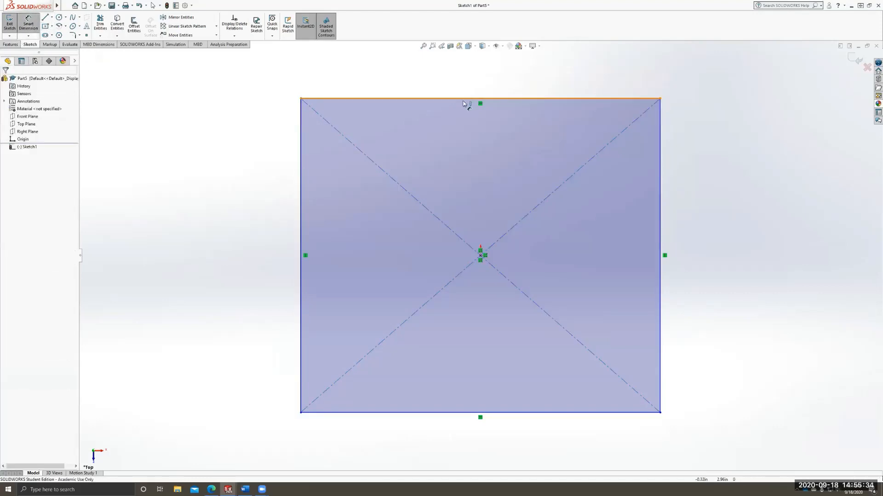
pyautogui.click(463, 98)
pyautogui.click(491, 65)
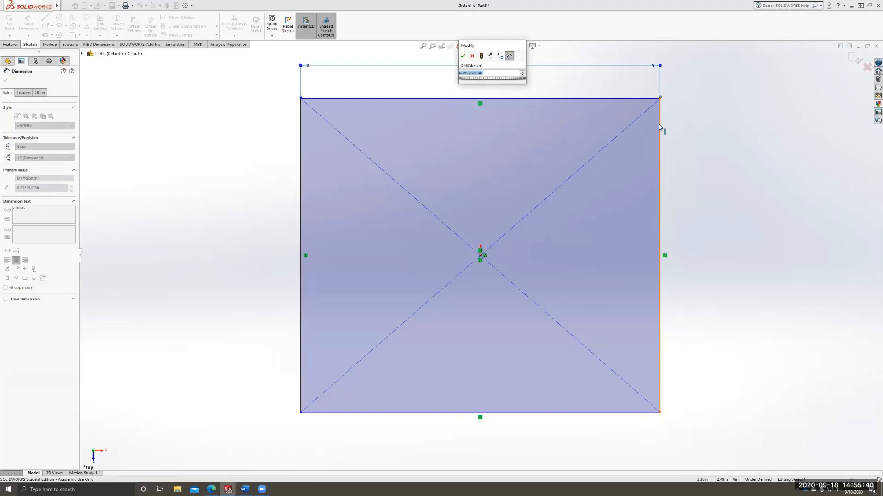
pyautogui.write('1')
pyautogui.press('Return')
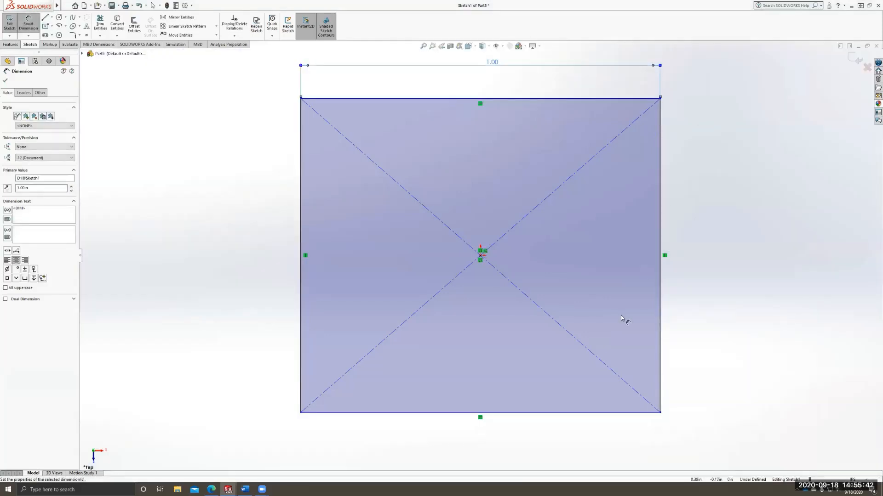
pyautogui.click(9, 24)
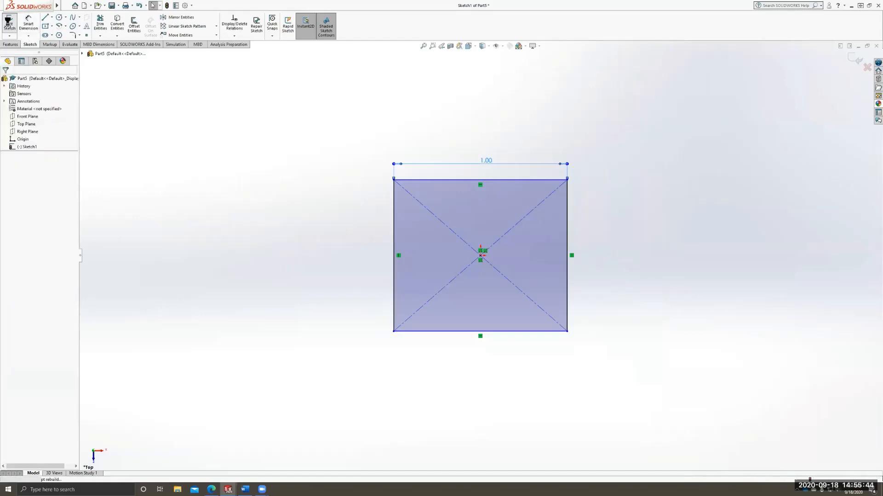
# - Extrude the rectangle sketch as a blind boss with a depth of 1 in
pyautogui.moveTo(372, 311); pyautogui.dragTo(371, 138, button='middle')
pyautogui.click(8, 44)
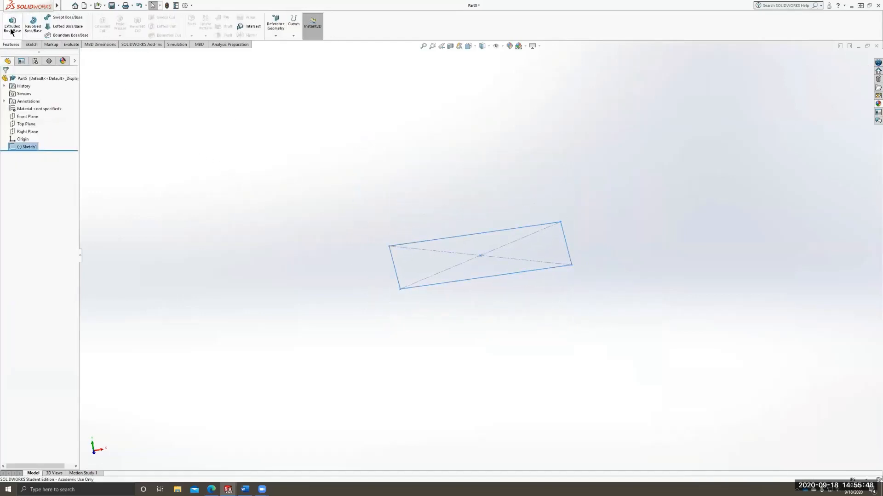
pyautogui.click(12, 23)
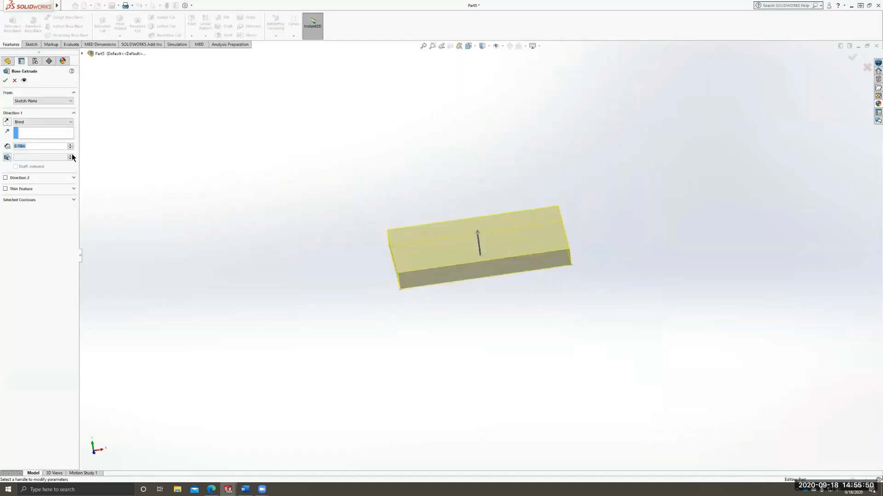
pyautogui.write('1')
pyautogui.press('Return')
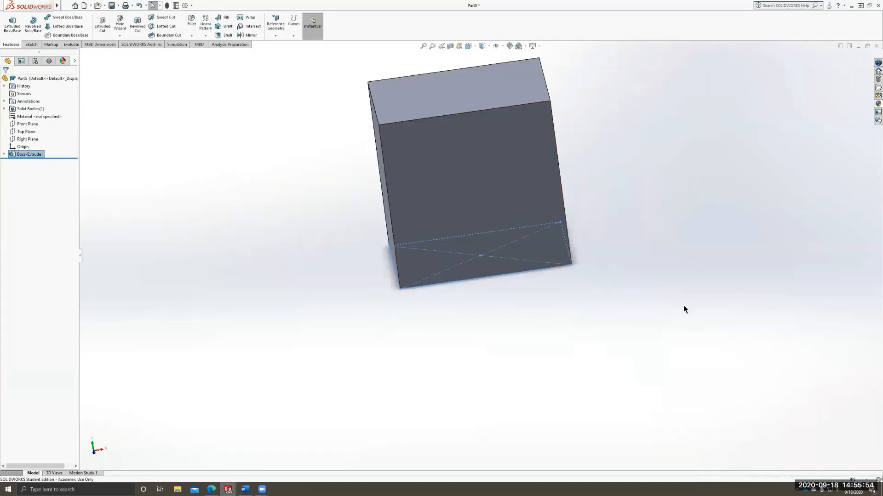
# - Examine the extruded block from several angles and distances
pyautogui.moveTo(446, 273); pyautogui.dragTo(403, 202, button='middle')
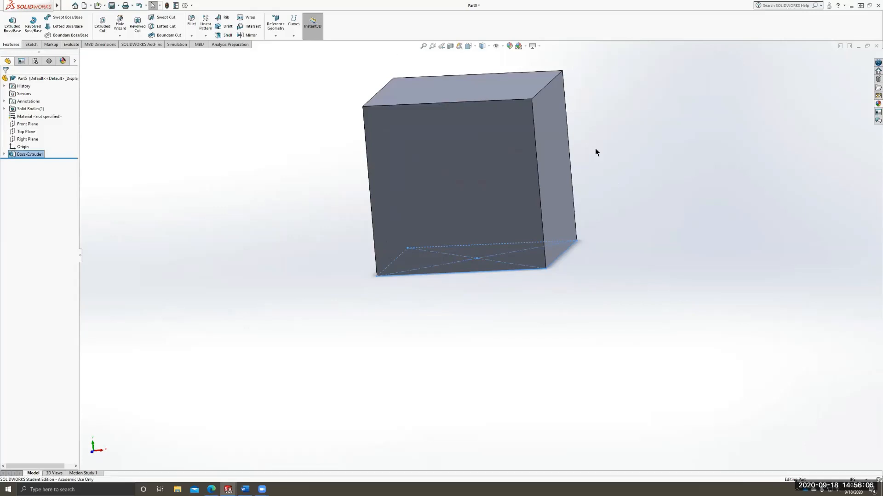
pyautogui.scroll(2, 588, 152)
pyautogui.moveTo(616, 109); pyautogui.dragTo(729, 138, button='middle')
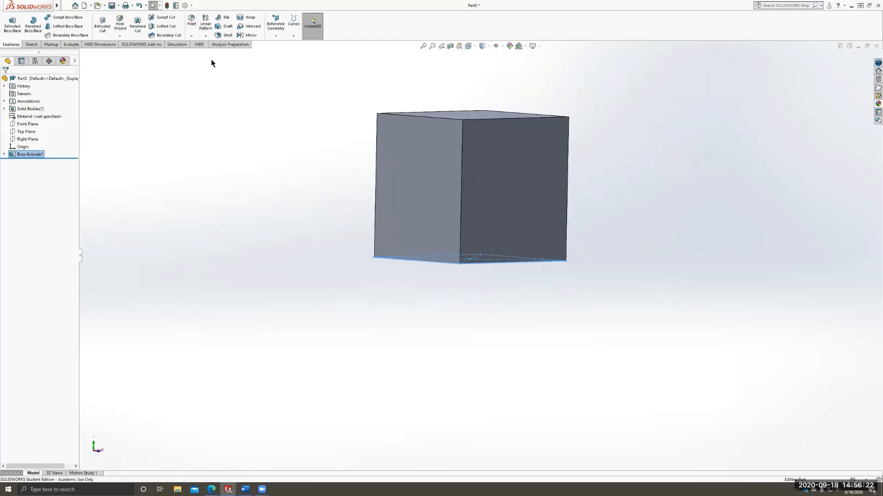
pyautogui.scroll(3, 414, 140)
pyautogui.scroll(-5, 598, 124)
pyautogui.moveTo(463, 271); pyautogui.dragTo(444, 273, button='middle')
pyautogui.click(445, 272)
pyautogui.scroll(2, 360, 300)
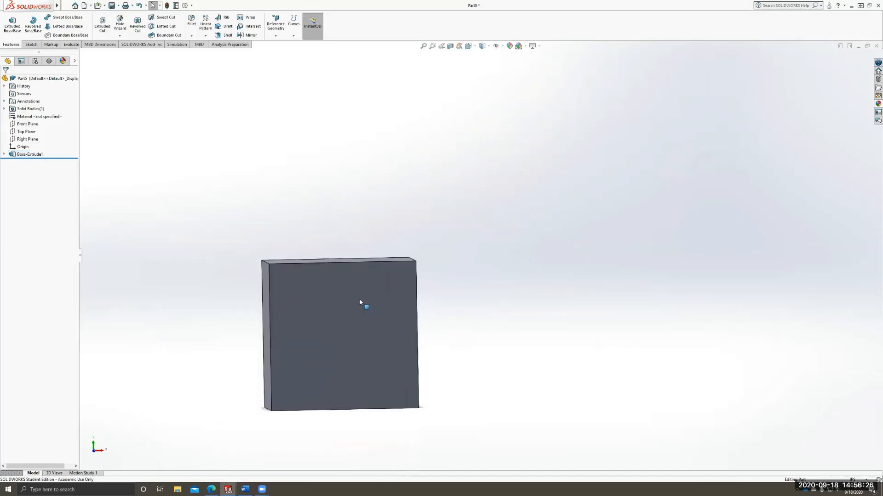
pyautogui.scroll(-2, 350, 294)
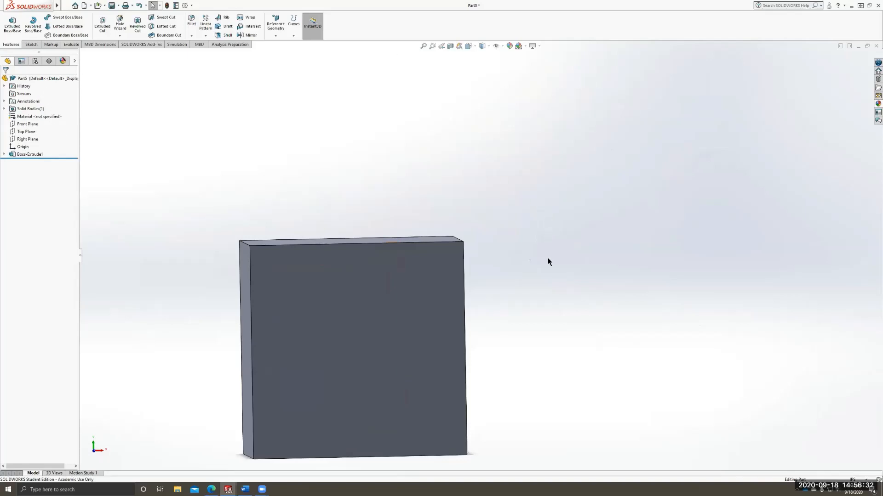
pyautogui.scroll(2, 547, 258)
pyautogui.moveTo(536, 169); pyautogui.dragTo(550, 200, button='middle')
# - Start a new sketch on the block's top face
pyautogui.click(31, 44)
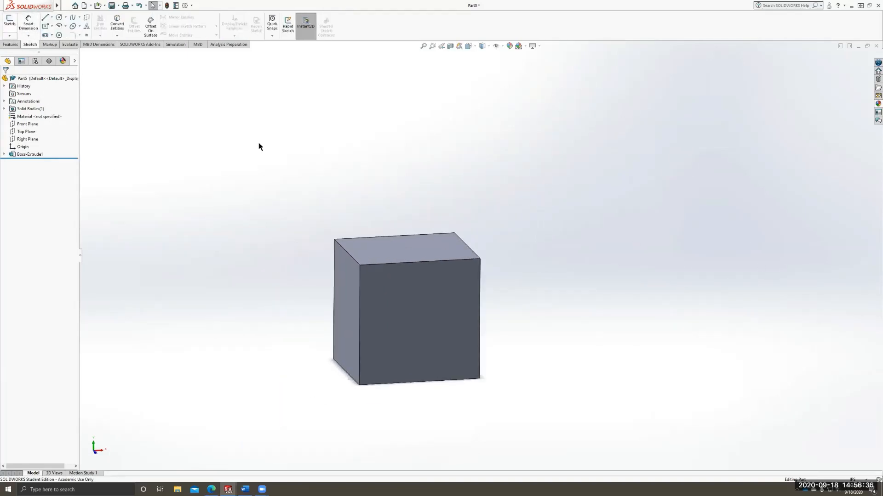
pyautogui.moveTo(497, 175); pyautogui.dragTo(504, 290, button='middle')
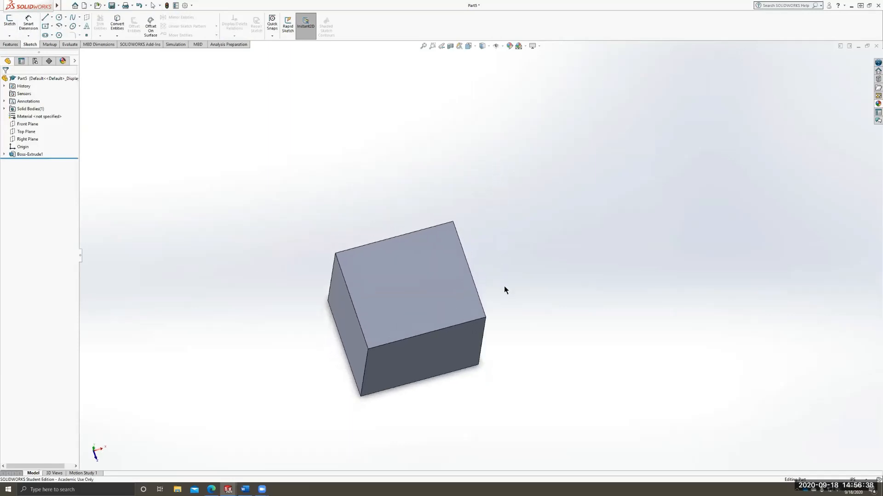
pyautogui.click(8, 23)
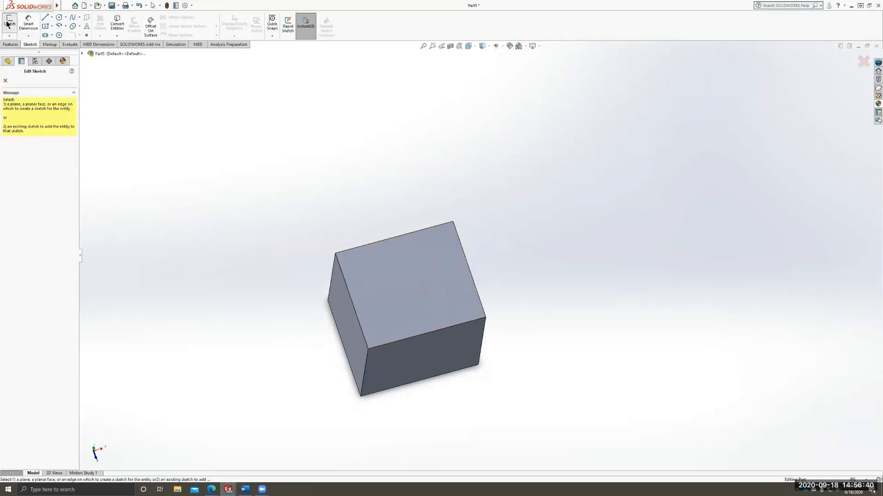
pyautogui.click(425, 264)
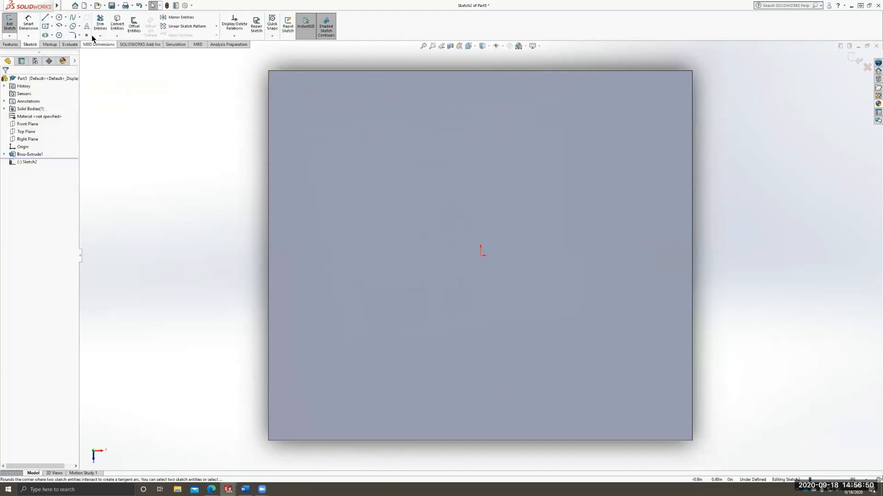
# - Draw a closed, S-shaped spline through nine points between the origin and the upper edge of the block's top face
pyautogui.click(72, 17)
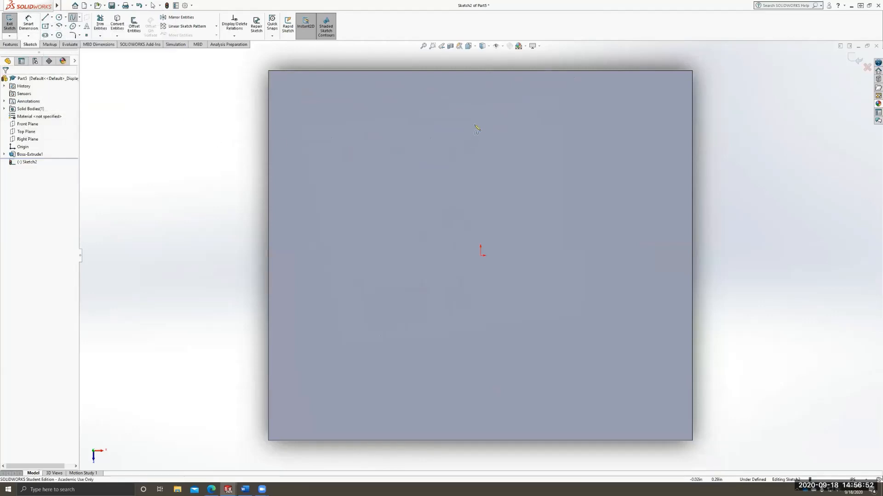
pyautogui.click(471, 108)
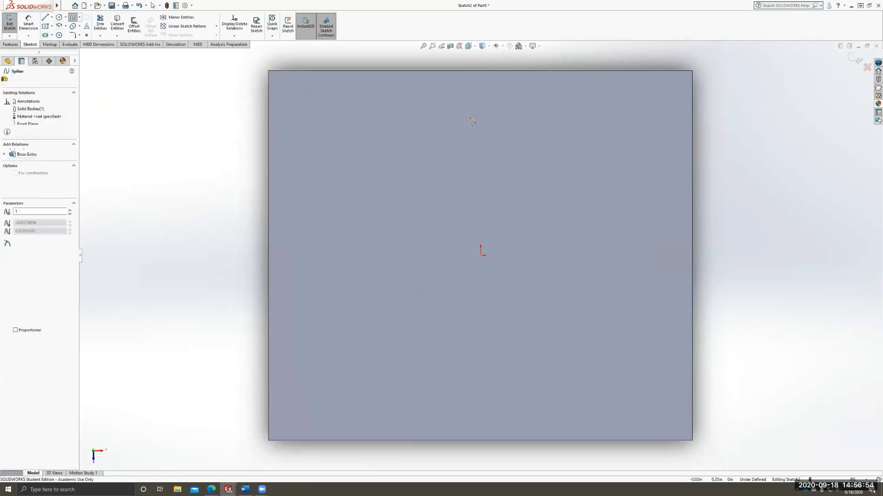
pyautogui.click(472, 152)
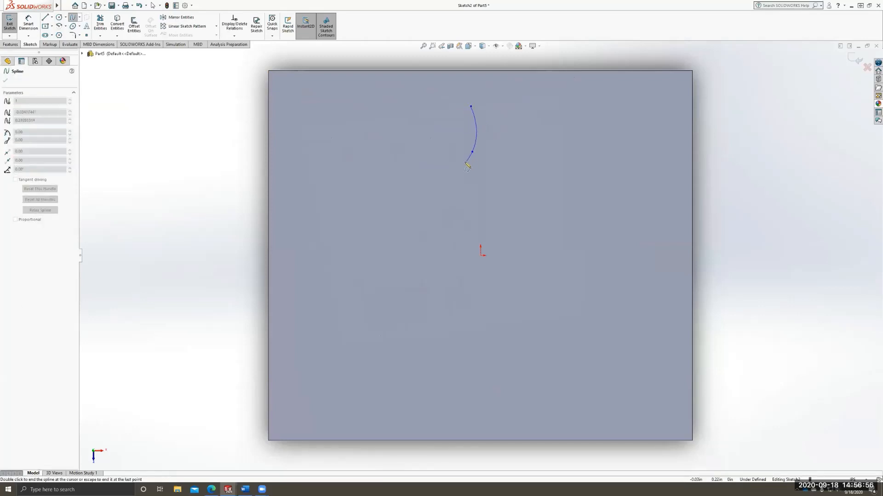
pyautogui.click(452, 159)
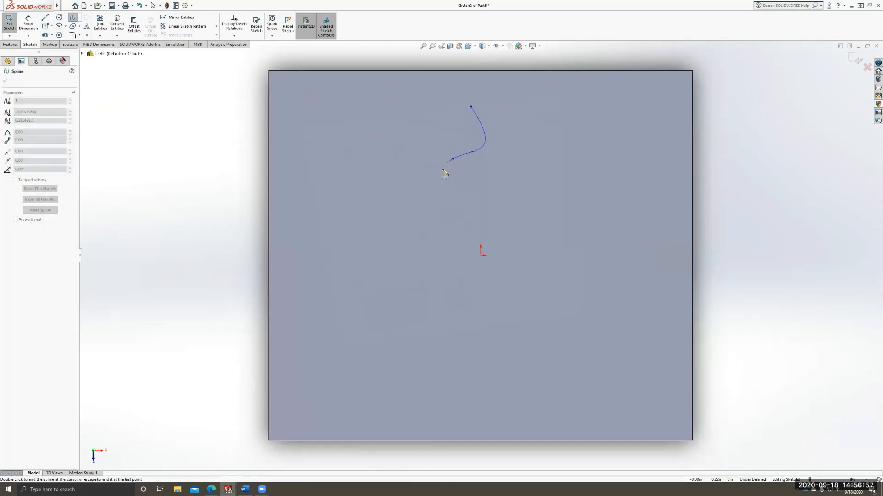
pyautogui.click(433, 204)
pyautogui.click(485, 206)
pyautogui.click(463, 184)
pyautogui.click(491, 159)
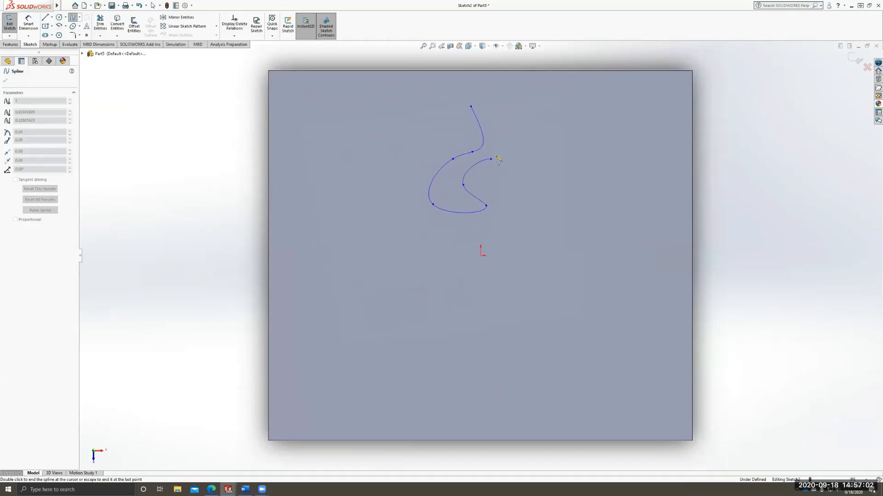
pyautogui.click(508, 117)
pyautogui.click(480, 92)
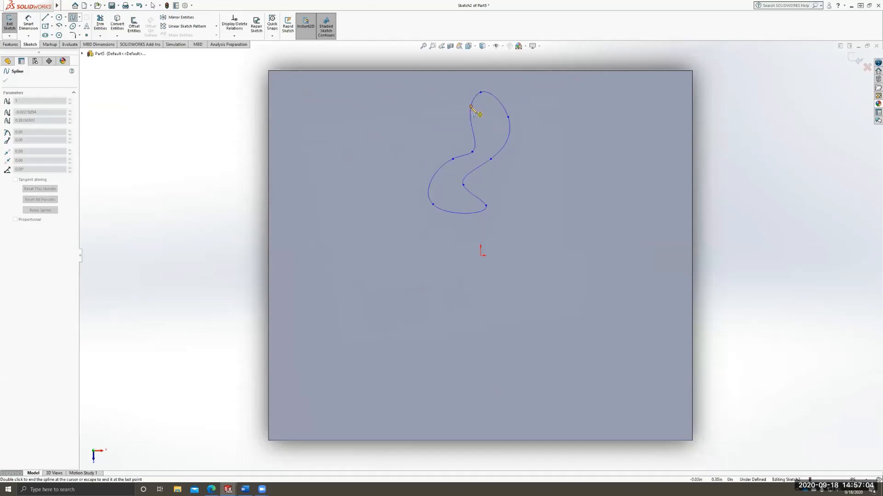
pyautogui.click(471, 106)
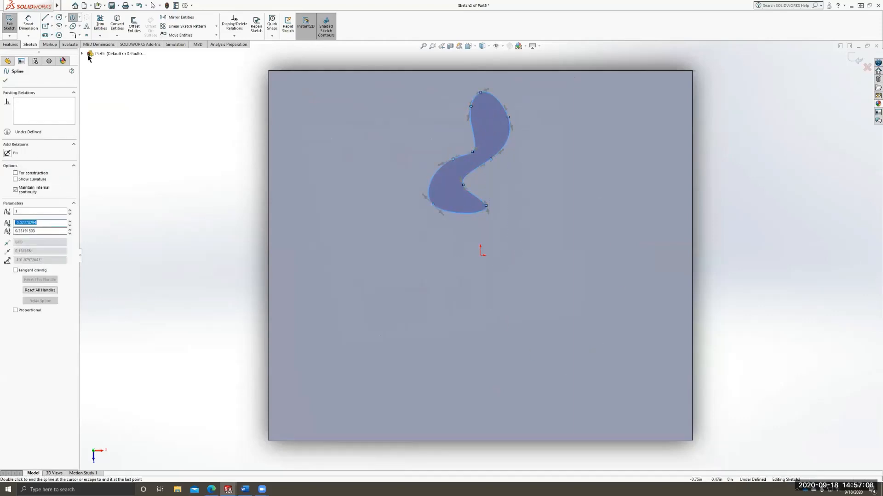
pyautogui.click(6, 82)
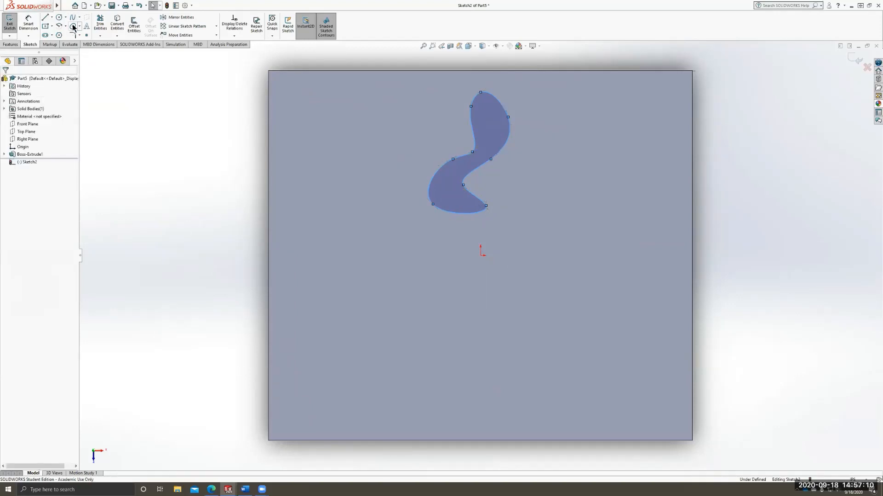
# - Sketch a nearly horizontal straight slot below the origin, about 0.28 in between centers and 0.05 in wide
pyautogui.click(45, 35)
pyautogui.click(390, 284)
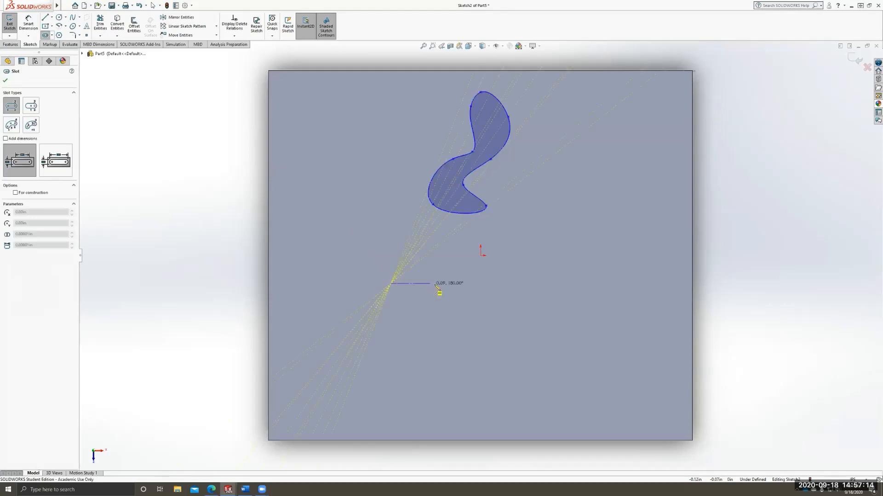
pyautogui.click(512, 287)
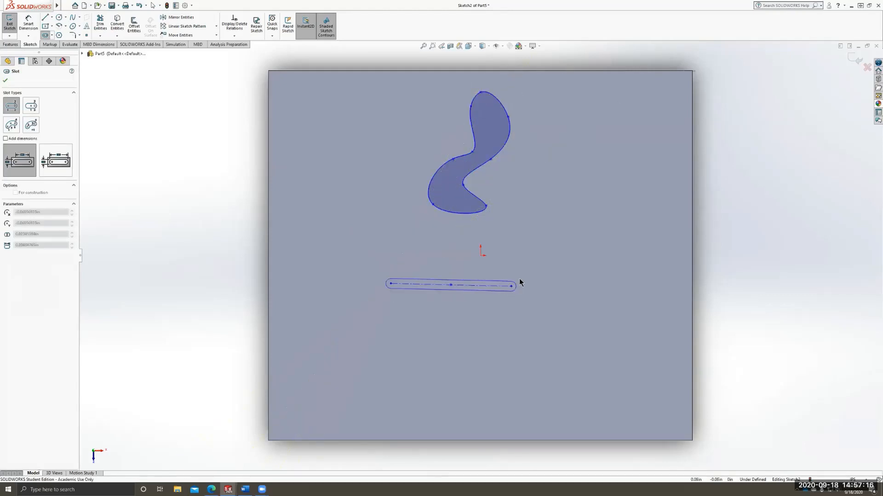
pyautogui.click(559, 263)
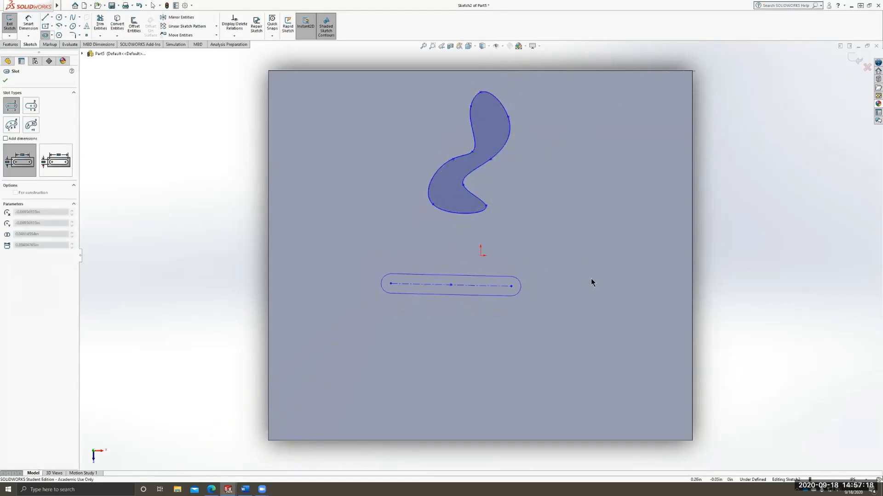
pyautogui.click(591, 278)
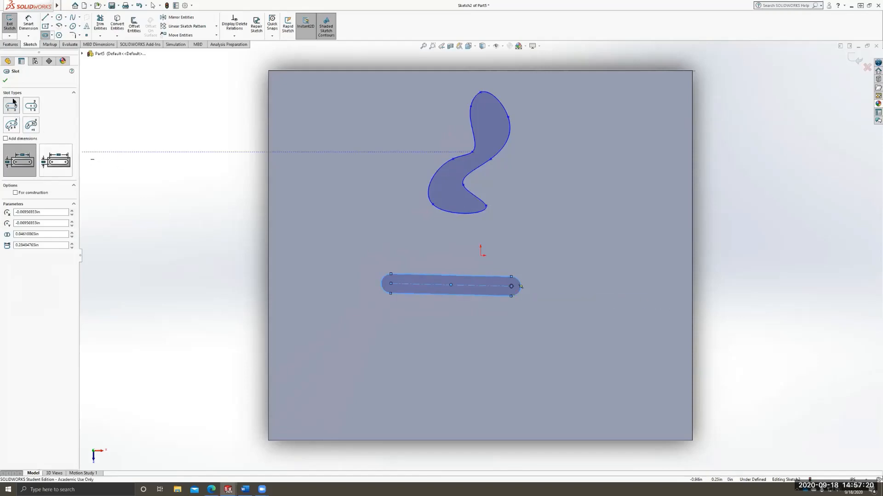
pyautogui.click(6, 80)
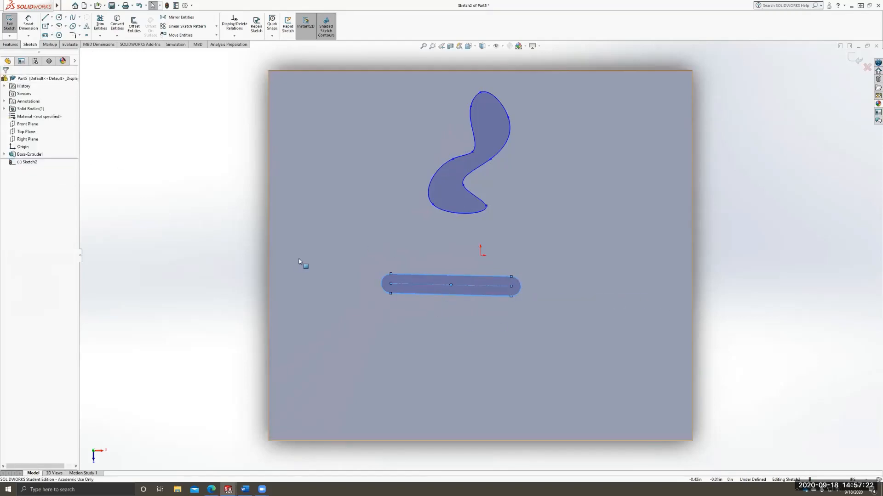
# - Cut the spline and slot profiles into the block's top face as a blind Extruded Cut 0.15 in deep
pyautogui.click(7, 45)
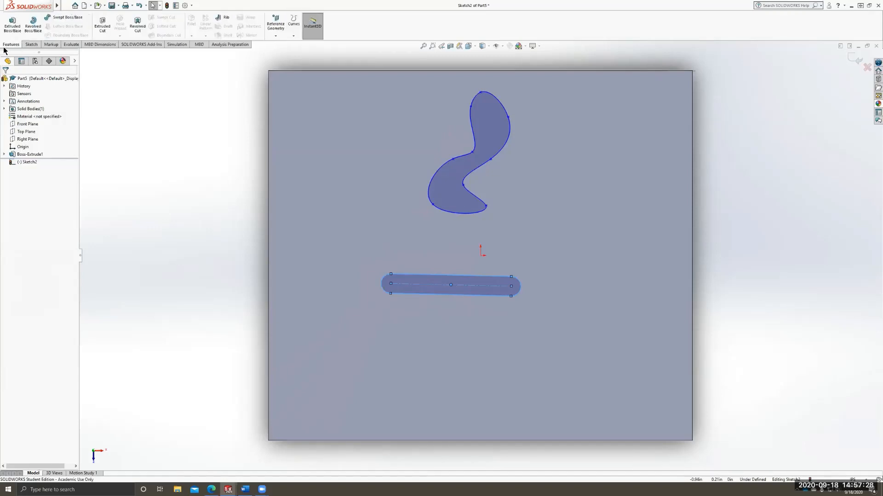
pyautogui.click(109, 25)
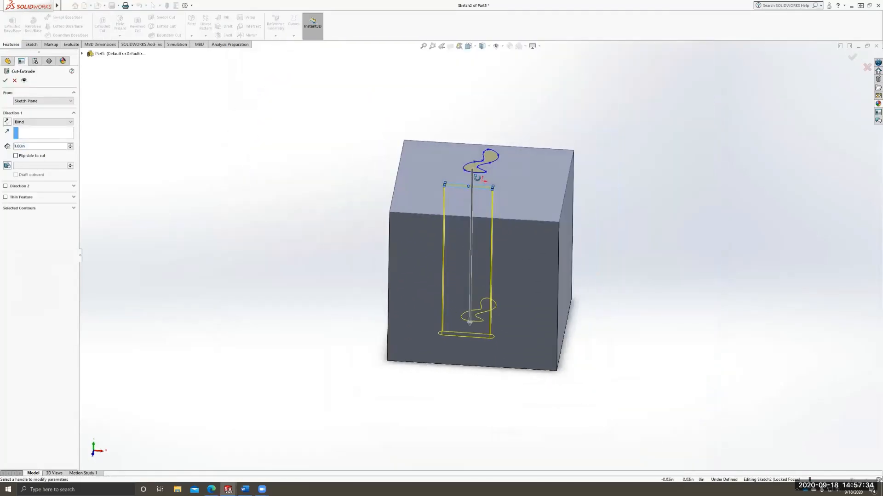
pyautogui.moveTo(477, 178); pyautogui.dragTo(459, 208, button='middle')
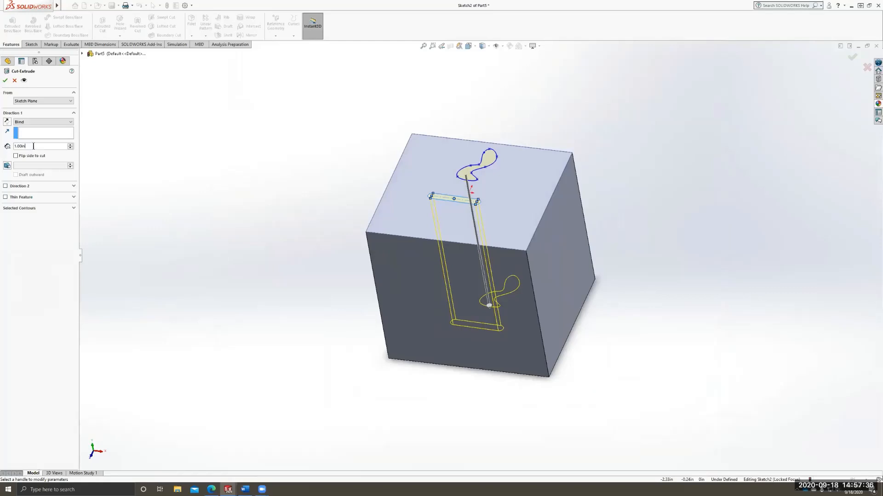
pyautogui.write('0.15')
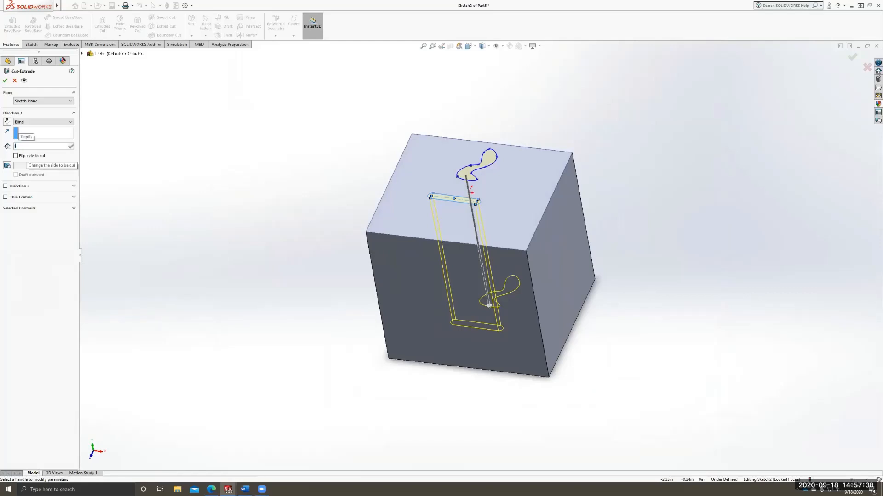
pyautogui.press('Return')
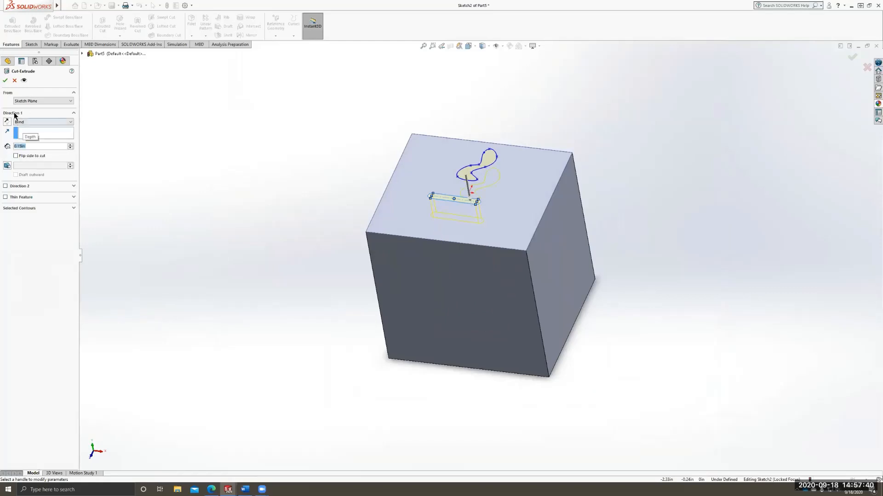
pyautogui.click(5, 81)
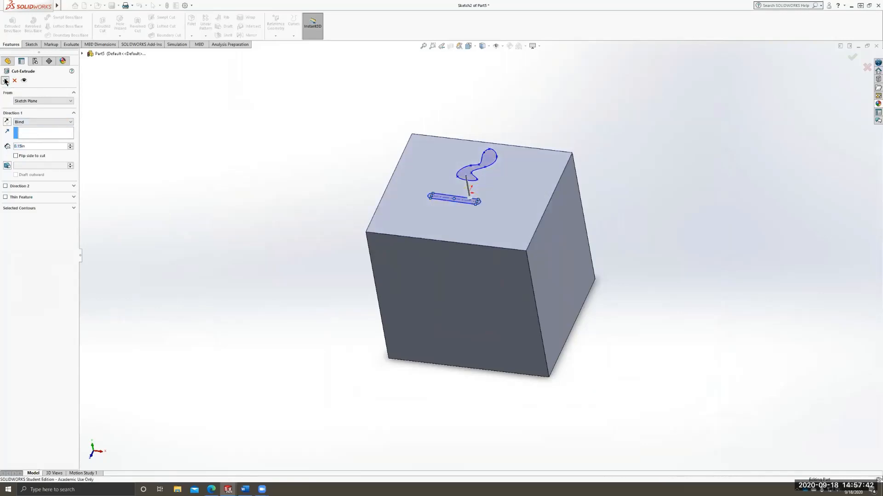
# - Start a new sketch on the block's front face
pyautogui.moveTo(615, 194); pyautogui.dragTo(568, 164, button='middle')
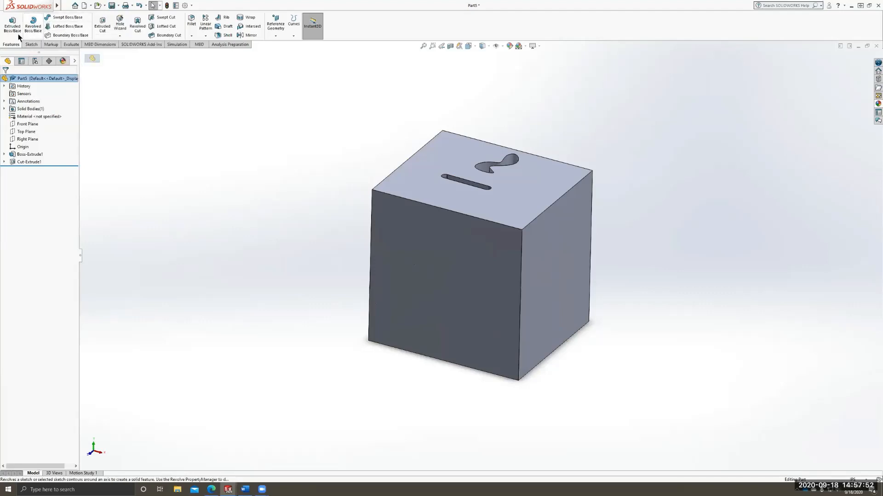
pyautogui.click(32, 44)
pyautogui.click(9, 21)
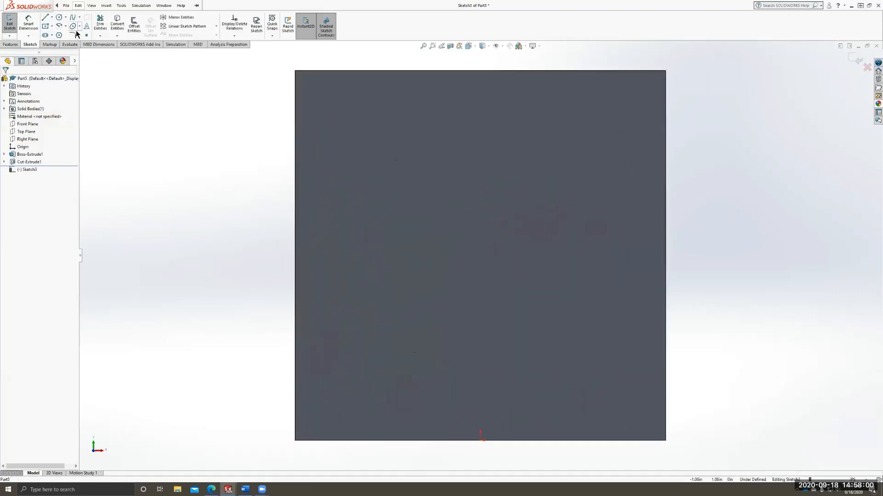
# - Draw a horizontal centerline across the front face between the midpoints of its two vertical edges
pyautogui.click(60, 18)
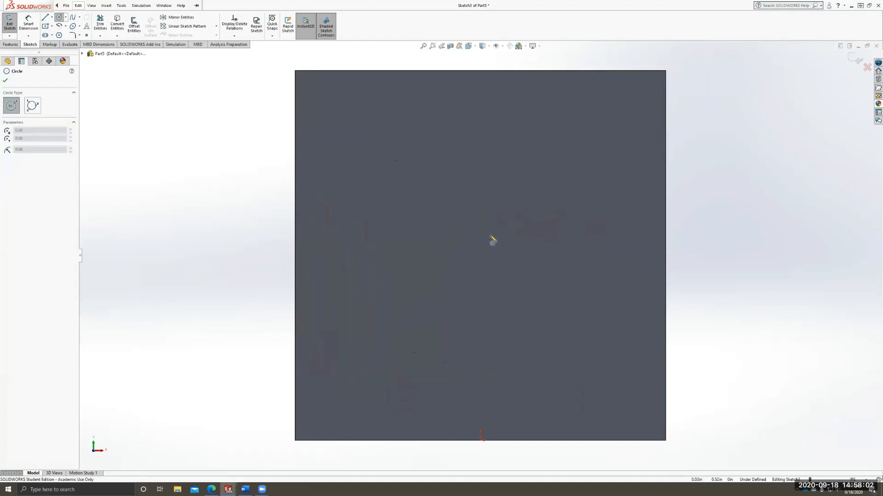
pyautogui.click(51, 18)
pyautogui.click(56, 35)
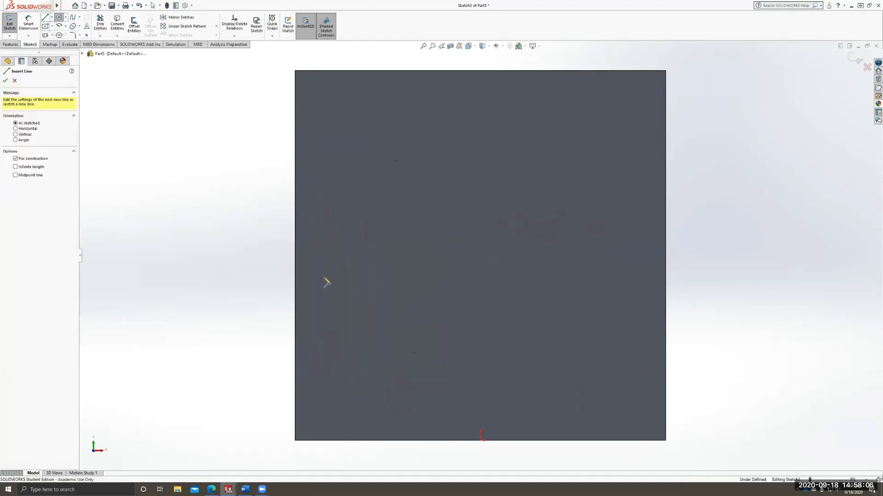
pyautogui.click(295, 255)
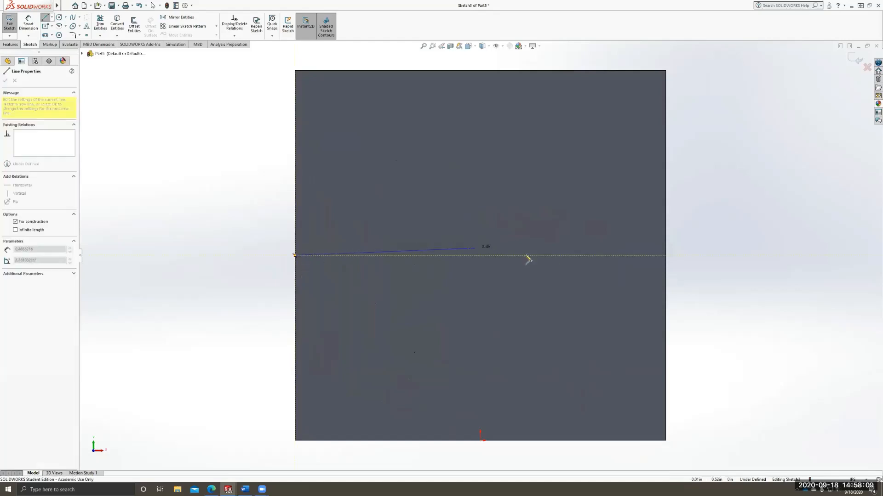
pyautogui.click(666, 256)
pyautogui.press('Escape')
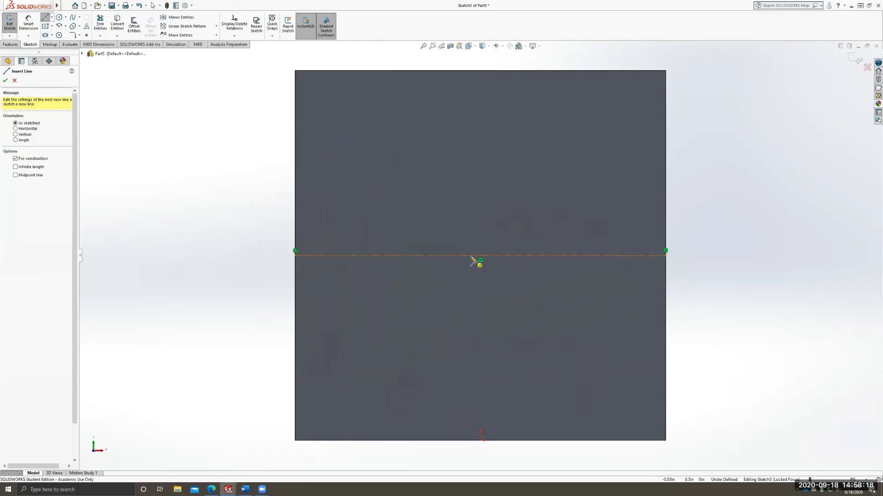
# - Sketch a circle of about 0.08 in radius at the centerline's midpoint and one of about 0.06 in radius in the face's upper-left area
pyautogui.click(59, 17)
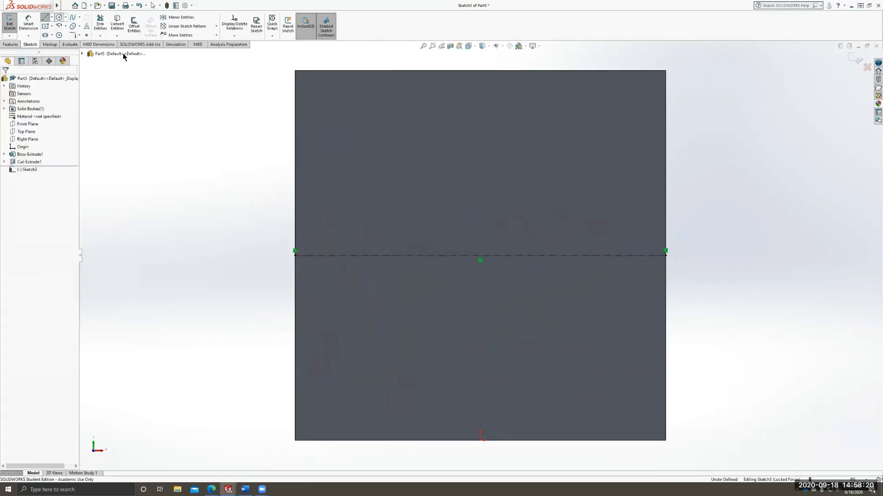
pyautogui.click(481, 256)
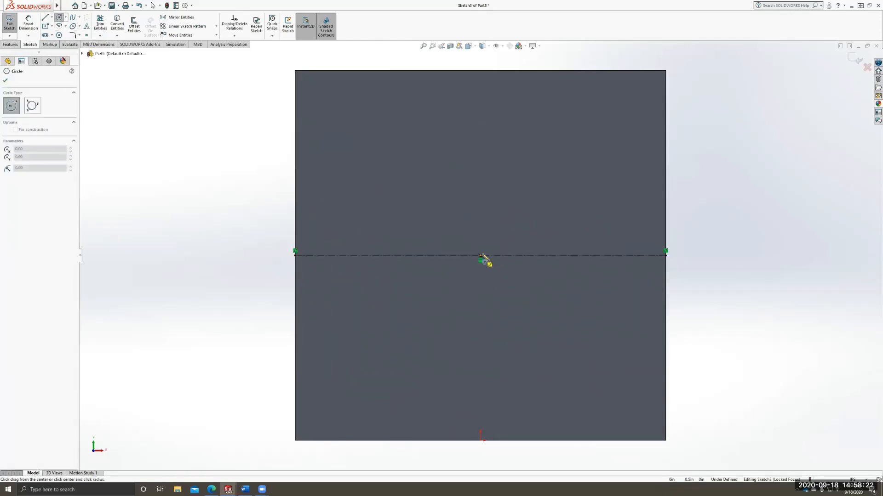
pyautogui.click(508, 248)
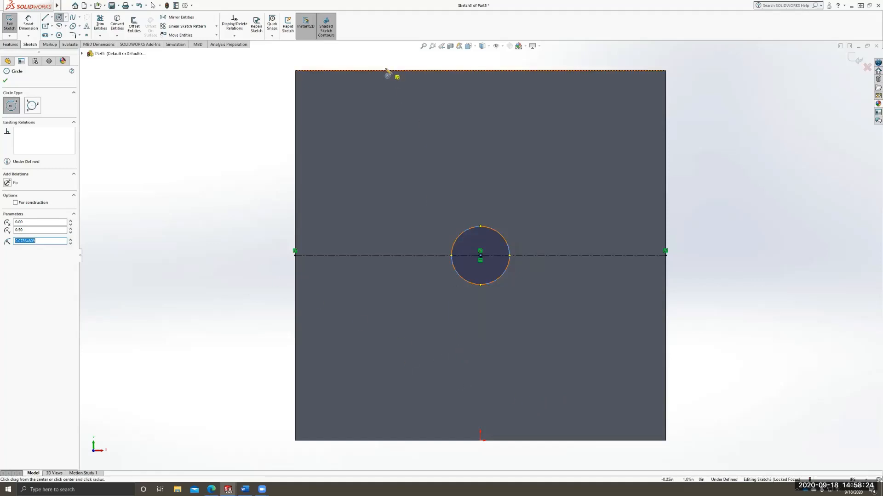
pyautogui.click(366, 150)
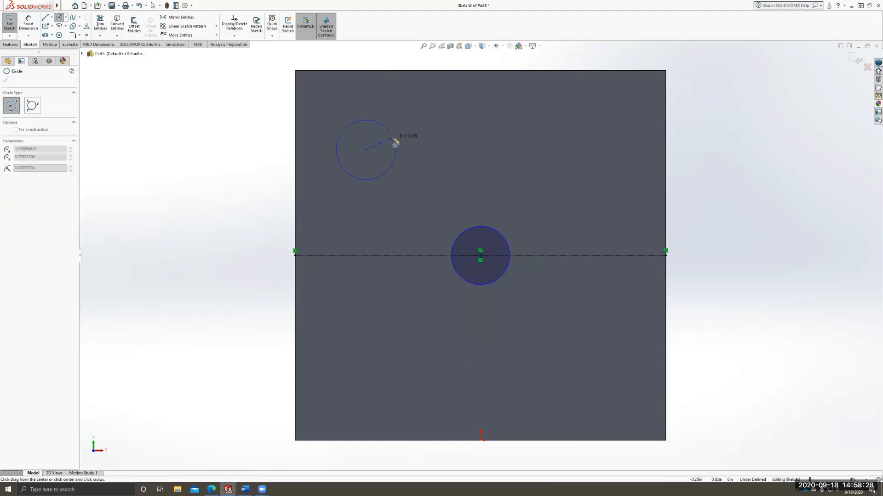
pyautogui.click(390, 147)
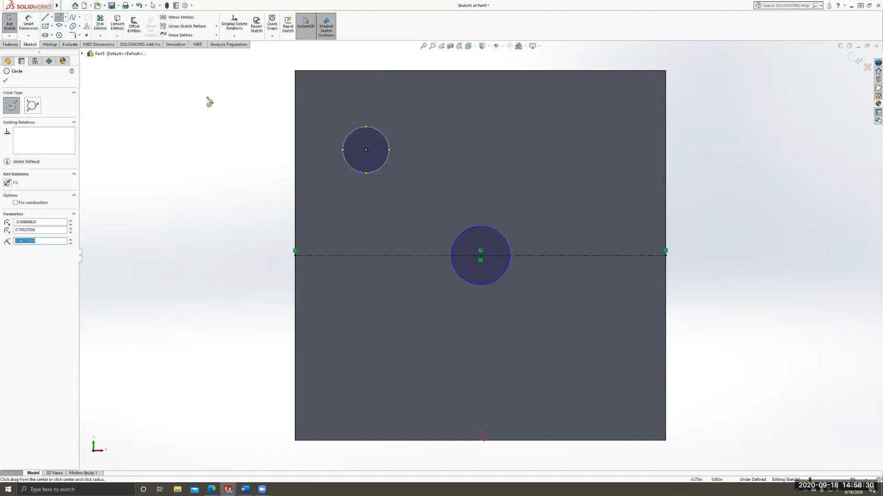
# - Add an Equal relation between the upper-left circle and the center circle
pyautogui.click(232, 37)
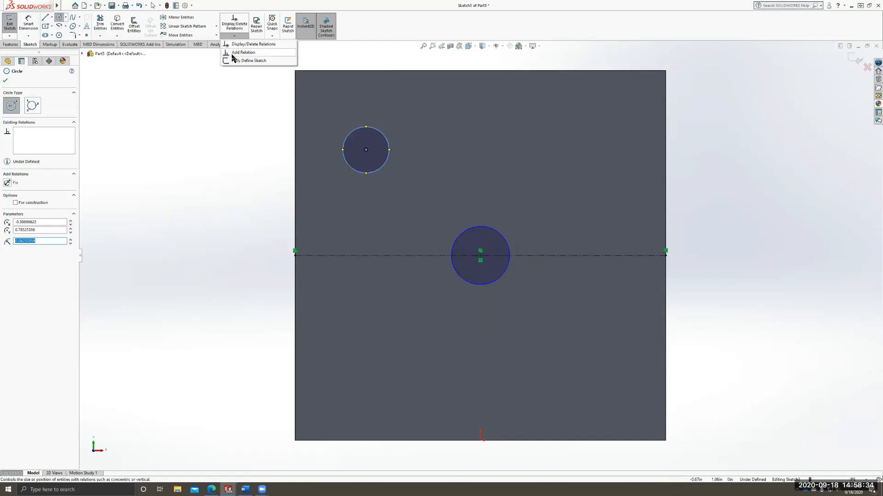
pyautogui.click(233, 53)
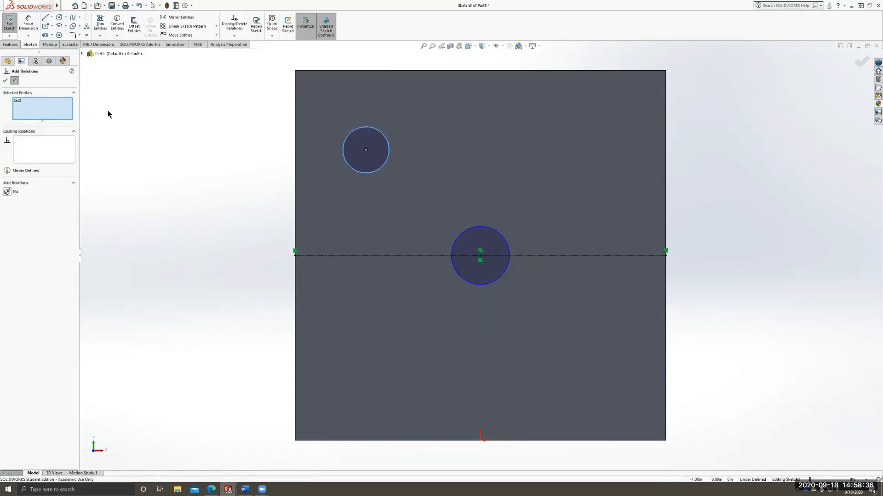
pyautogui.click(462, 235)
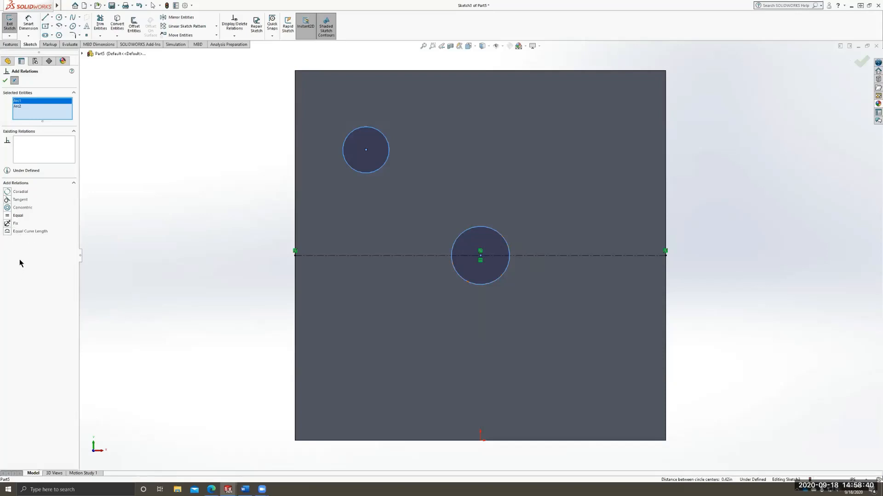
pyautogui.click(18, 215)
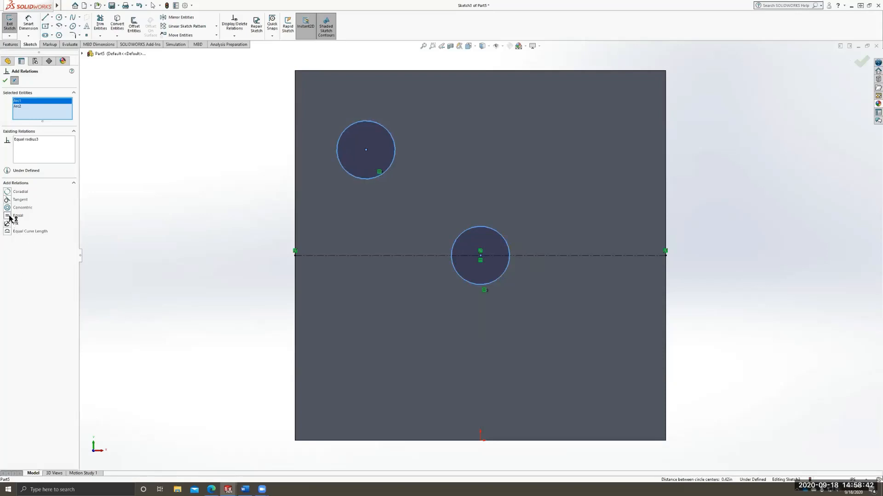
pyautogui.click(5, 82)
# - Dimension the upper-left circle's diameter as 0.15 in
pyautogui.click(28, 23)
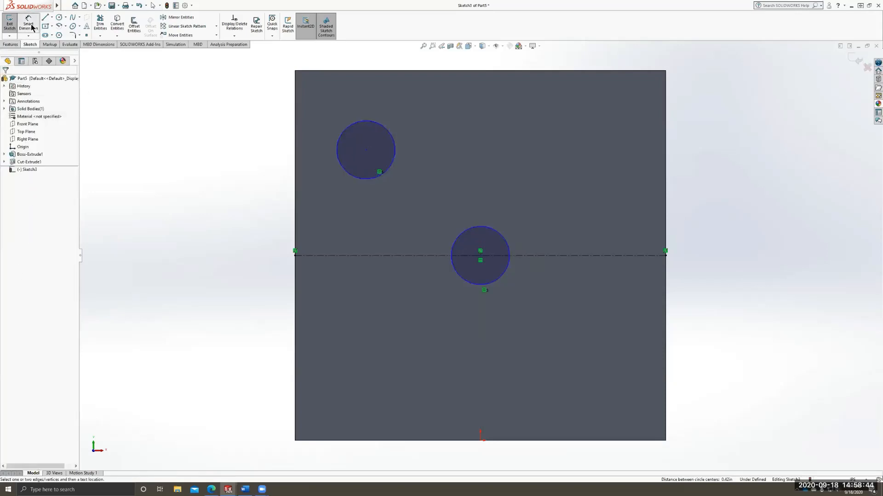
pyautogui.click(395, 150)
pyautogui.click(455, 146)
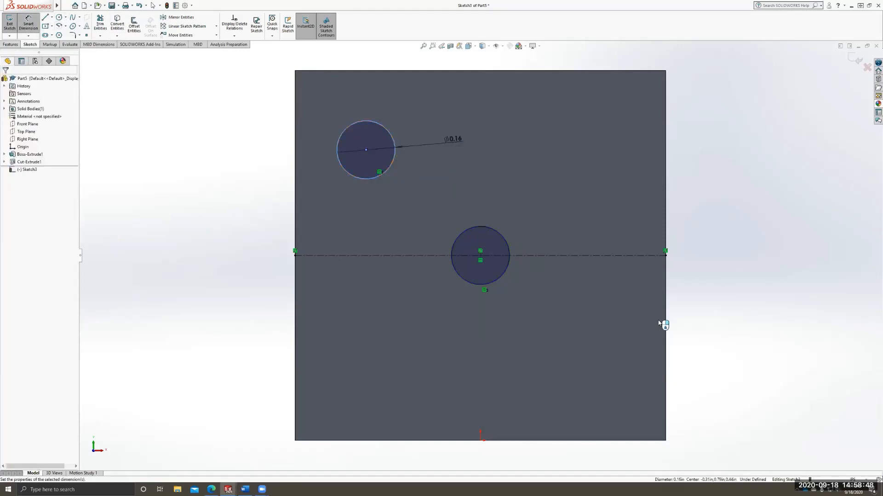
pyautogui.write('0.15in')
pyautogui.press('Return')
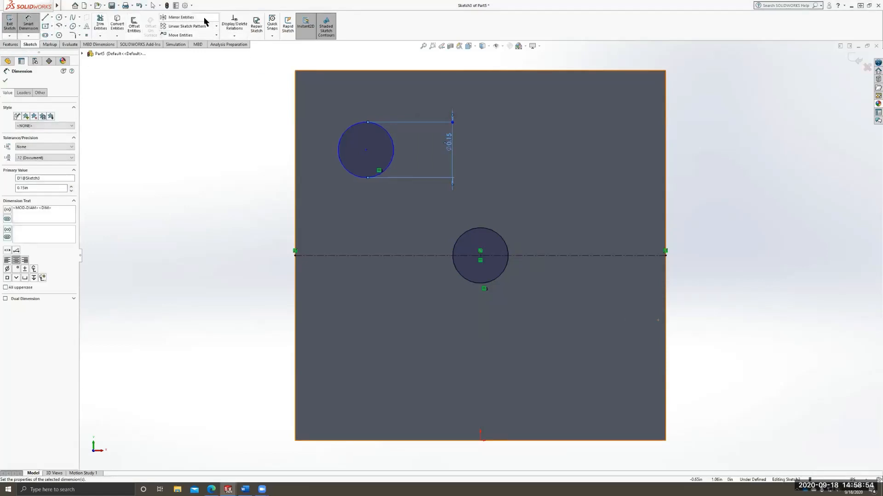
pyautogui.click(5, 82)
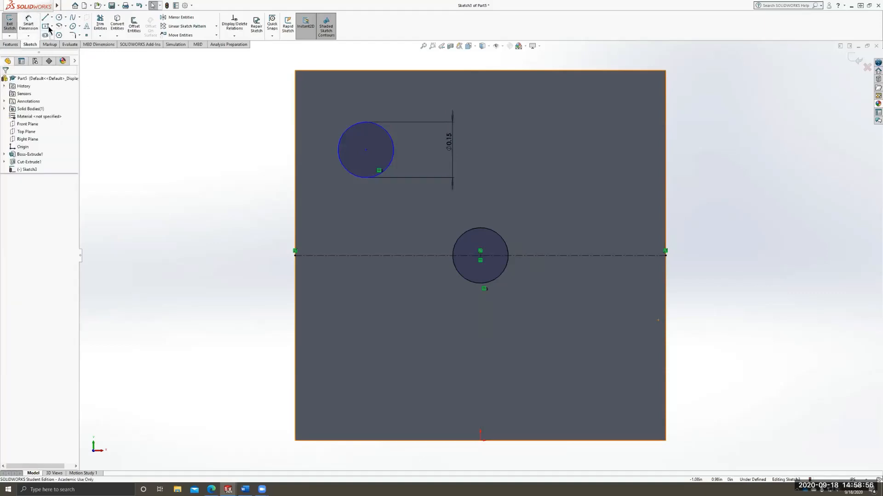
# - Mirror a copy of the upper-left circle about the horizontal centerline
pyautogui.click(196, 19)
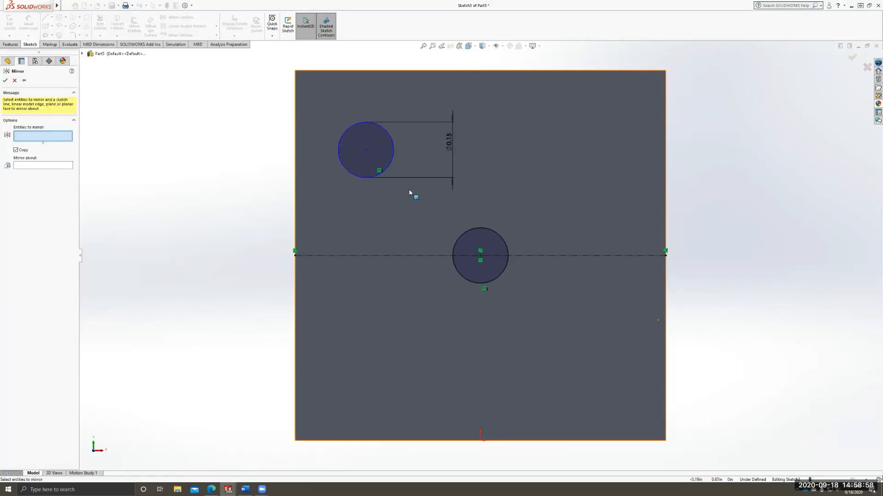
pyautogui.click(394, 161)
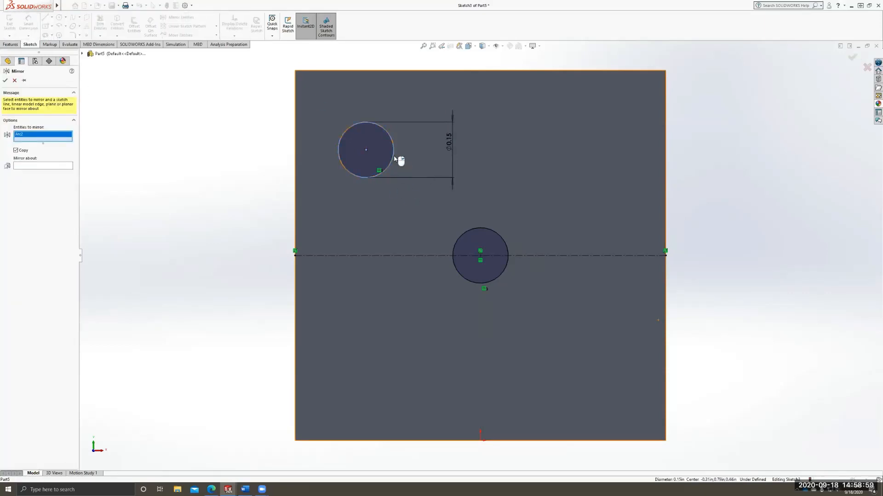
pyautogui.click(19, 166)
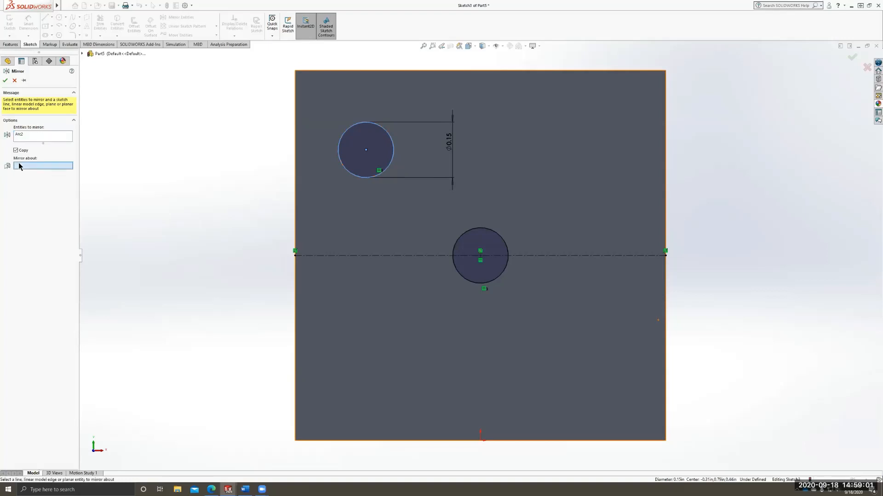
pyautogui.click(337, 256)
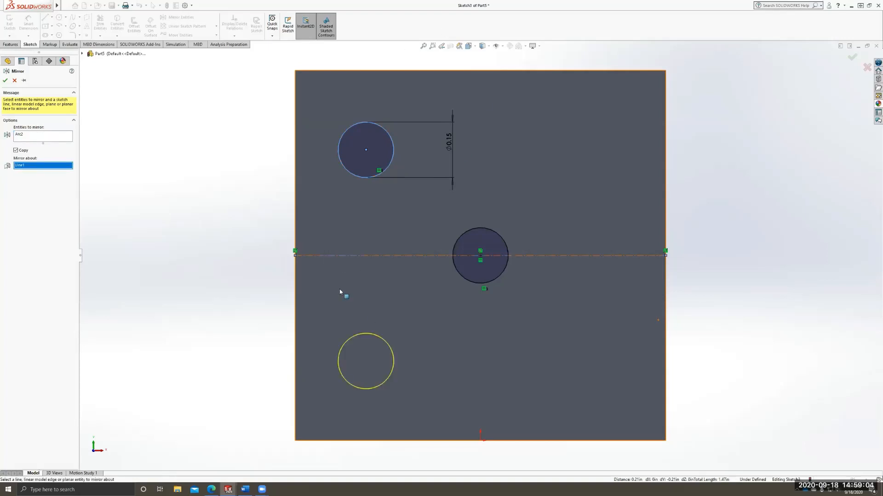
pyautogui.click(5, 81)
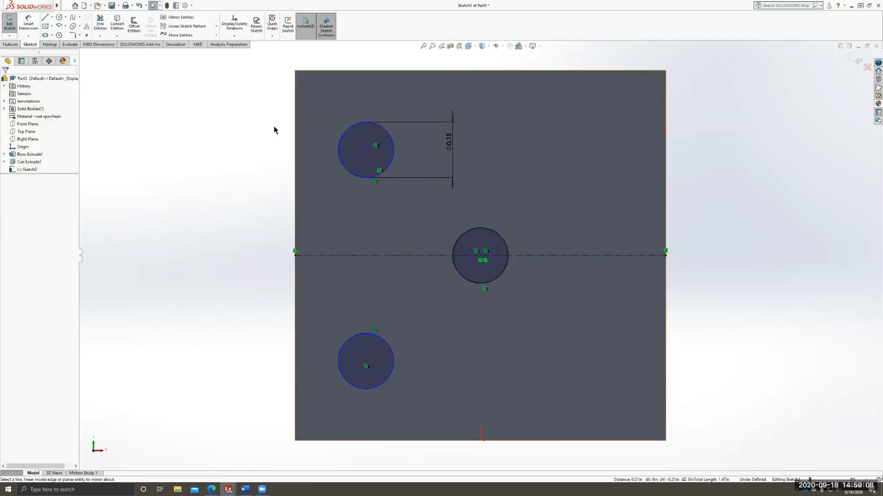
# - Draw a vertical centerline about 0.25 in long upward from the center circle's center
pyautogui.click(51, 17)
pyautogui.click(57, 34)
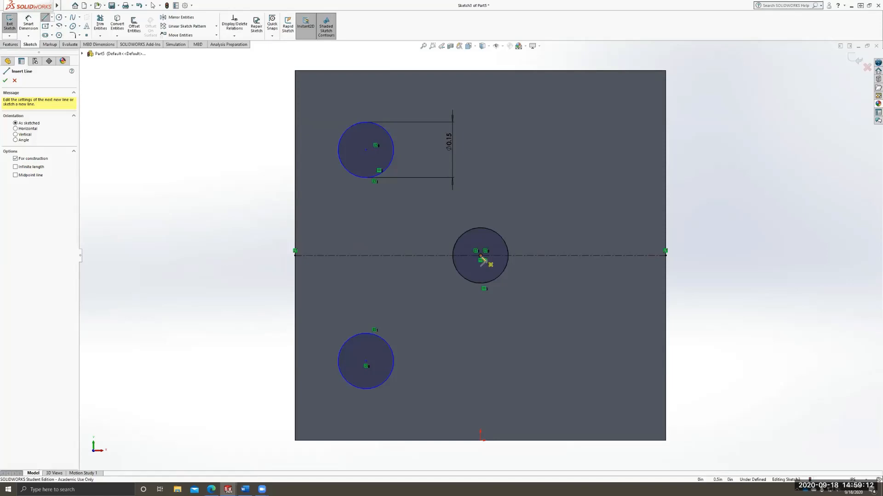
pyautogui.click(480, 256)
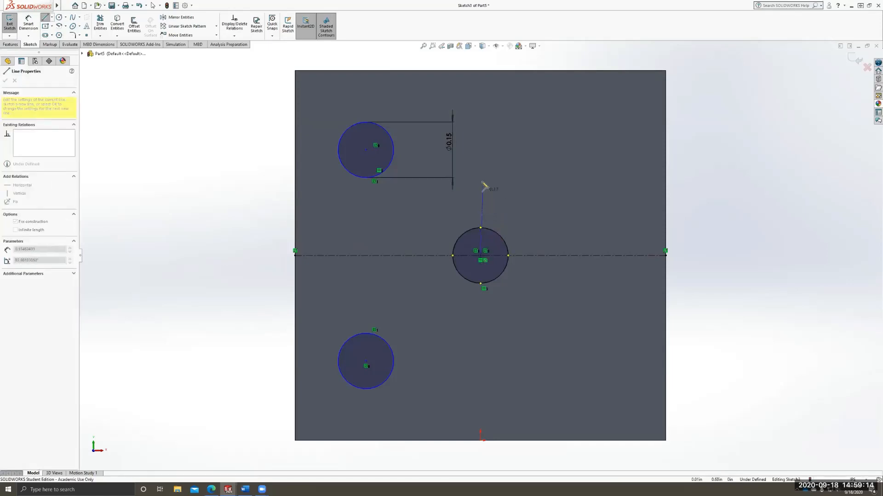
pyautogui.click(481, 163)
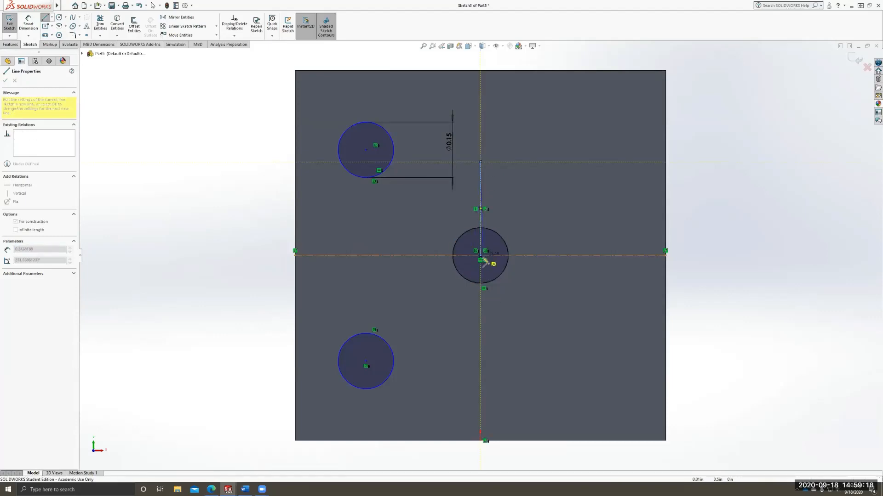
pyautogui.press('Escape')
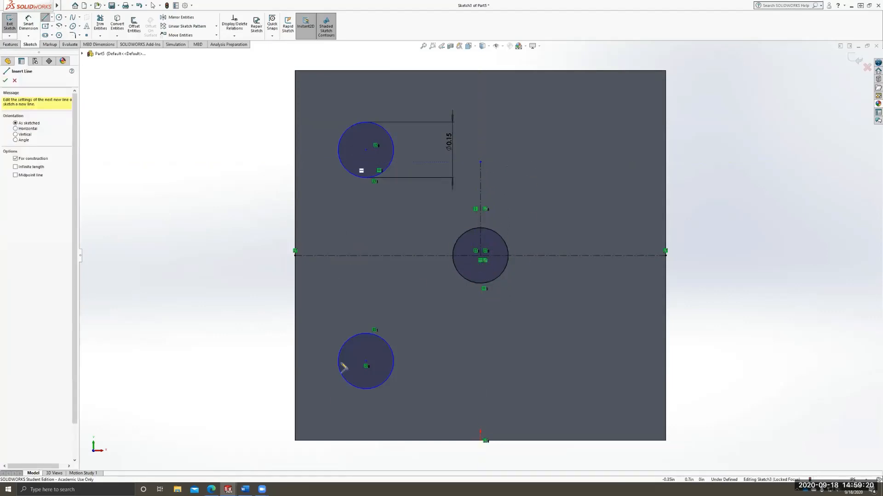
pyautogui.click(67, 6)
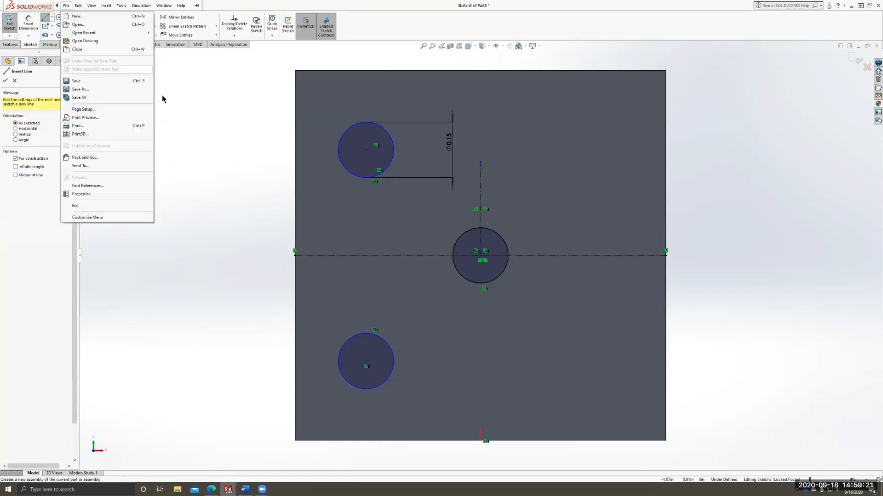
# - Mirror copies of the upper-left and lower-left circles about the vertical centerline
pyautogui.click(211, 95)
pyautogui.click(184, 17)
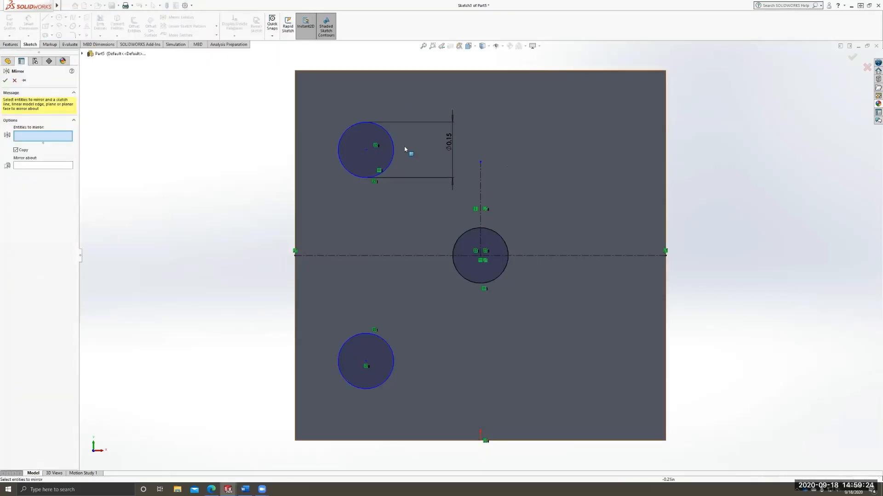
pyautogui.click(391, 150)
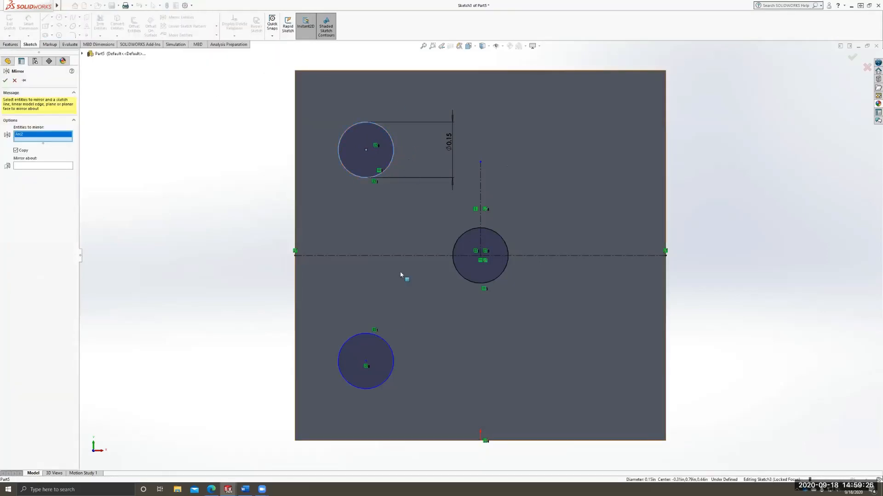
pyautogui.click(384, 359)
pyautogui.click(44, 170)
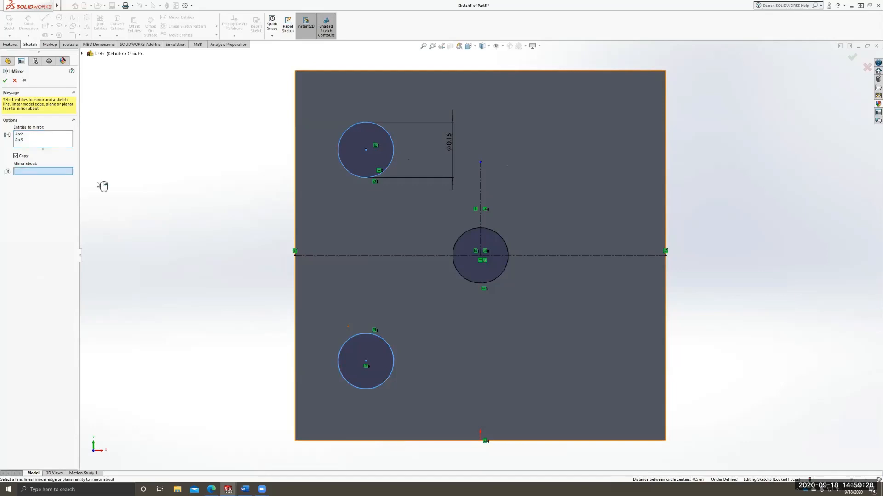
pyautogui.click(480, 189)
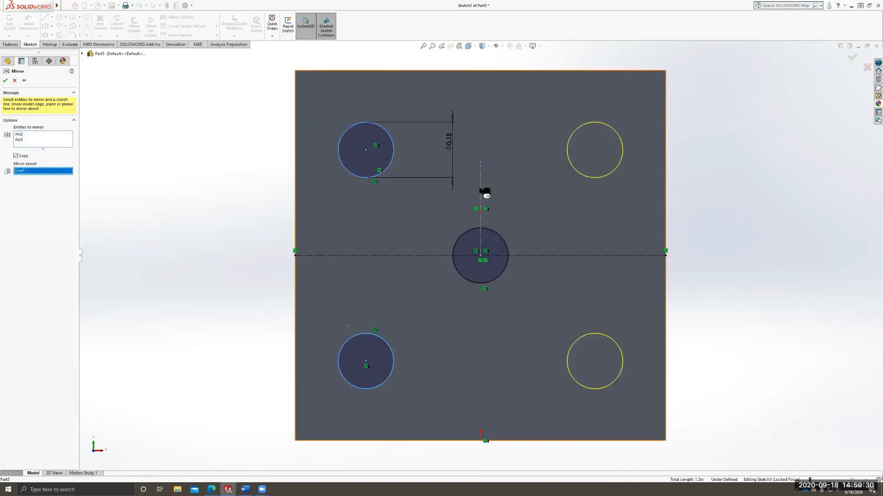
pyautogui.click(4, 81)
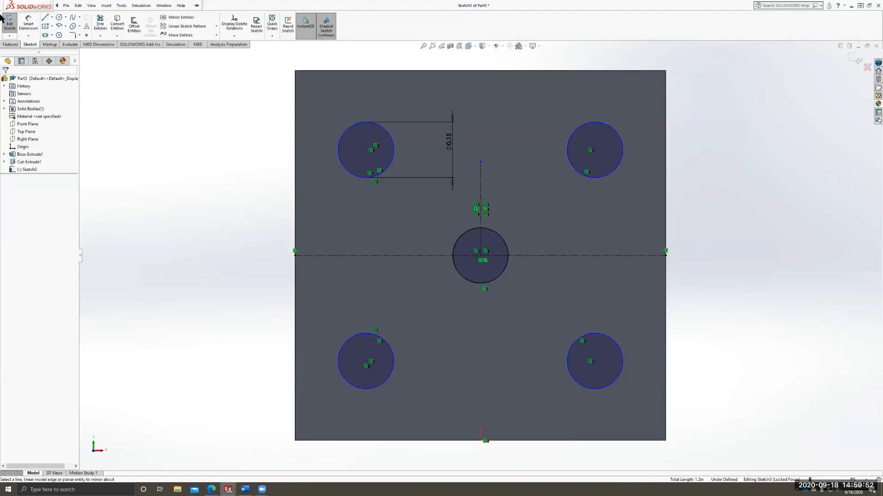
# - Start an Extruded Boss/Base from the sketch and select all five circle regions as its contours
pyautogui.click(11, 45)
pyautogui.click(23, 25)
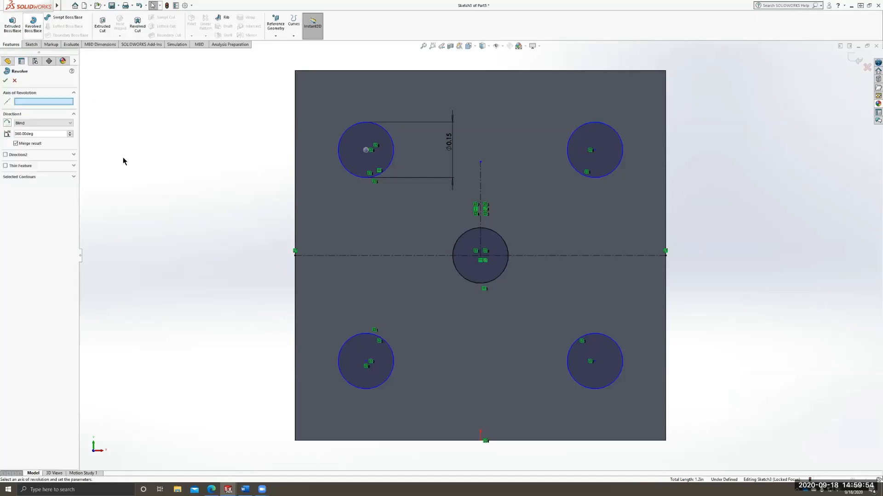
pyautogui.click(17, 77)
pyautogui.click(13, 26)
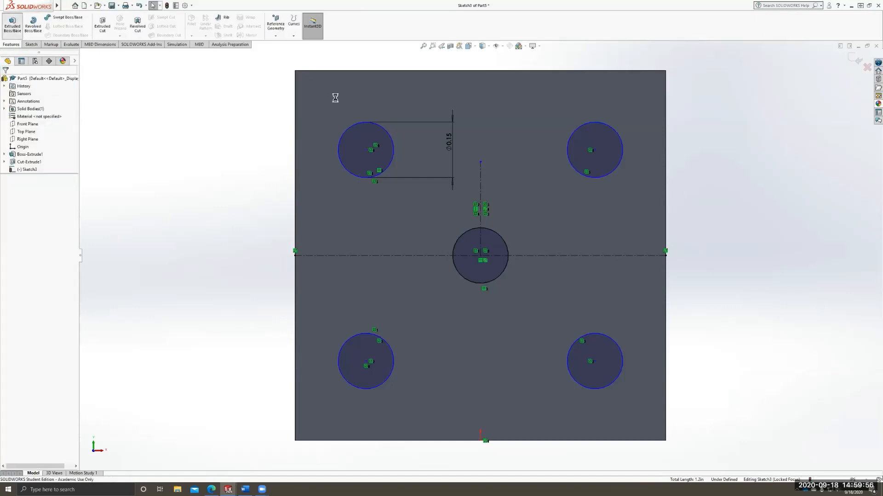
pyautogui.click(372, 136)
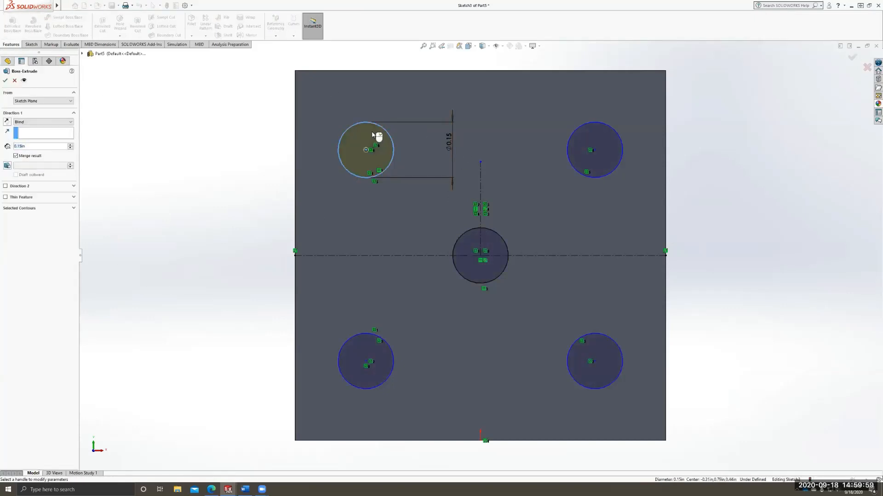
pyautogui.click(74, 208)
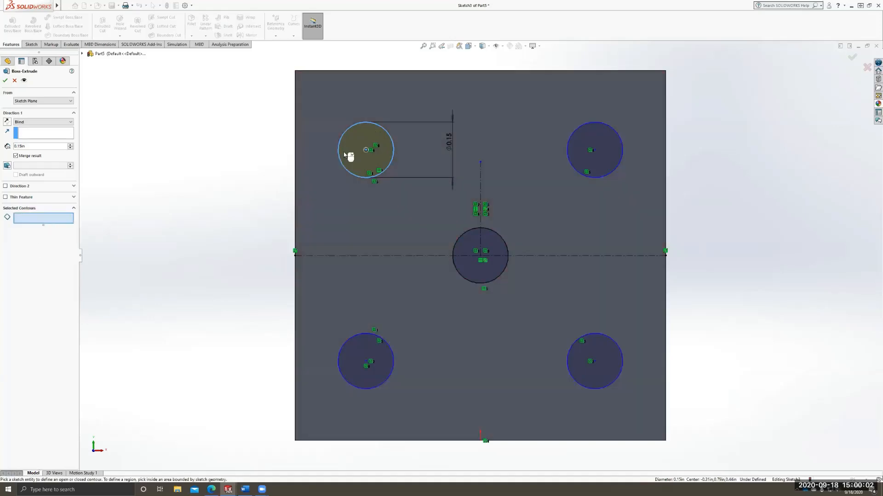
pyautogui.click(351, 151)
pyautogui.click(616, 152)
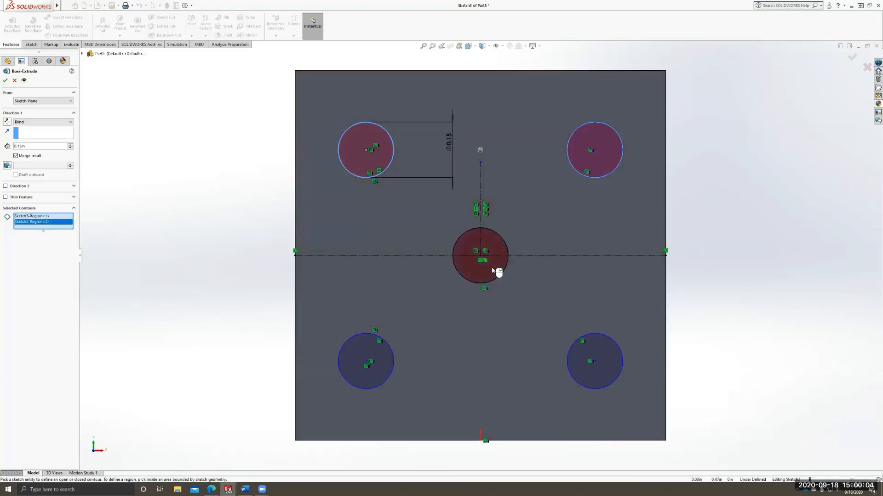
pyautogui.click(421, 369)
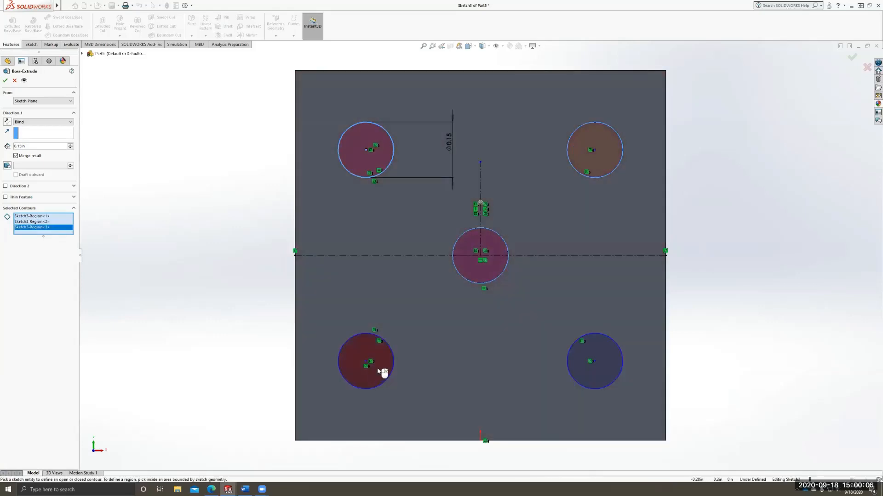
pyautogui.click(380, 368)
pyautogui.click(581, 371)
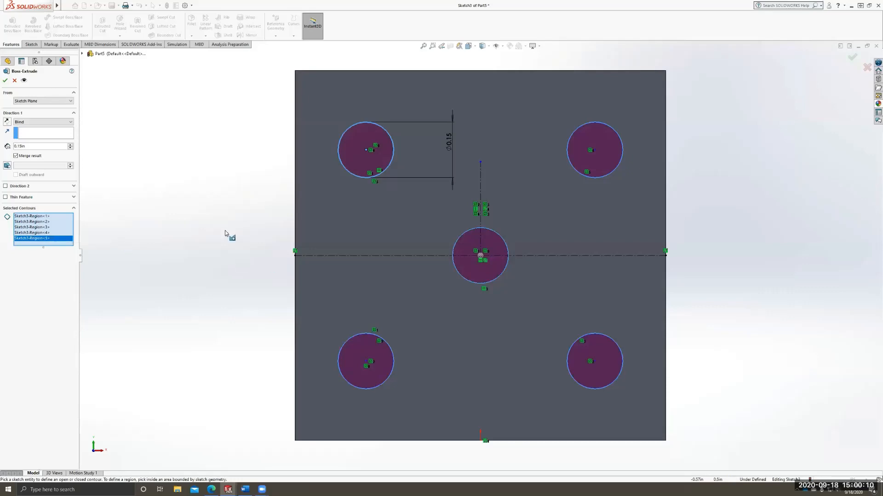
# - Keep the extrusion's end condition as Blind and turn on draft for the five bosses
pyautogui.click(46, 123)
pyautogui.click(47, 126)
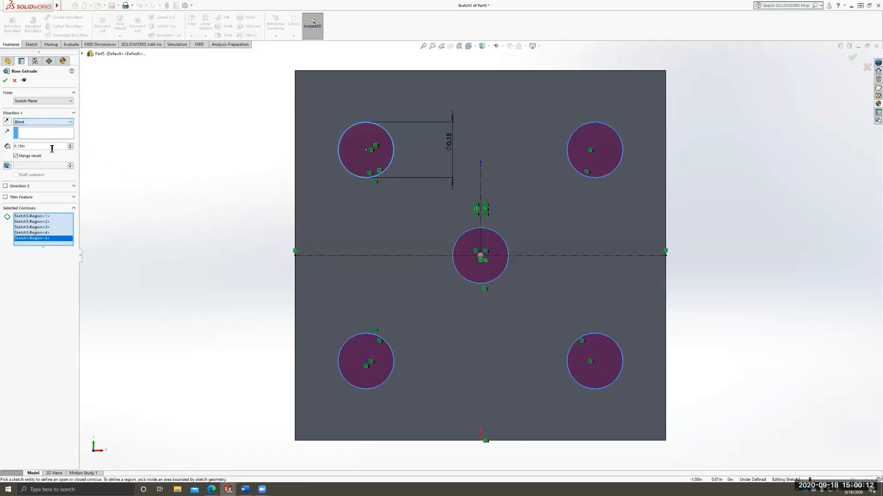
pyautogui.click(7, 166)
pyautogui.click(7, 167)
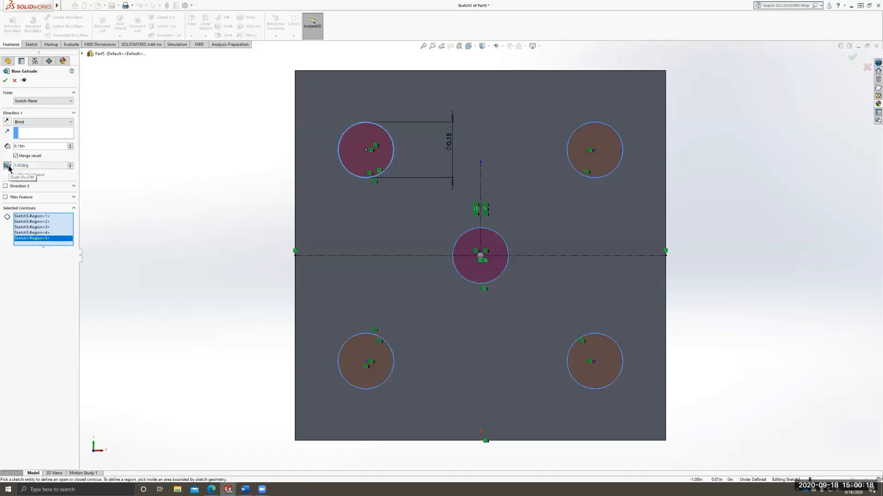
pyautogui.click(7, 166)
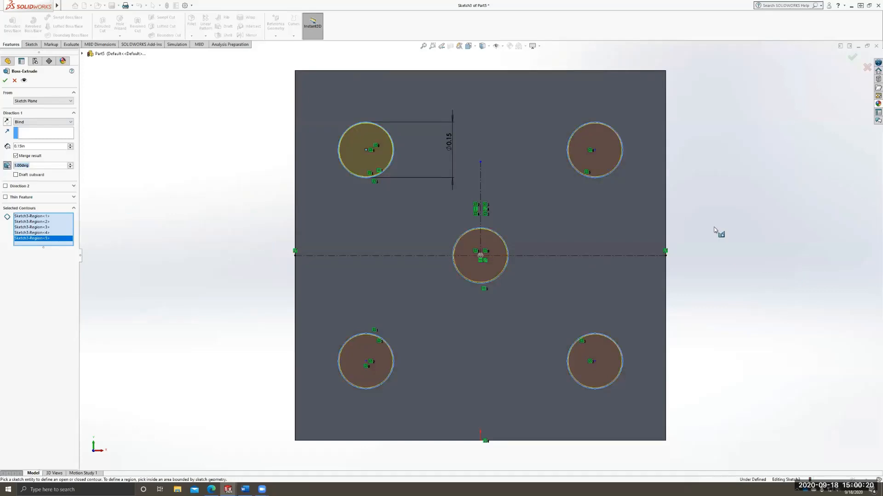
pyautogui.moveTo(719, 232); pyautogui.dragTo(653, 225, button='middle')
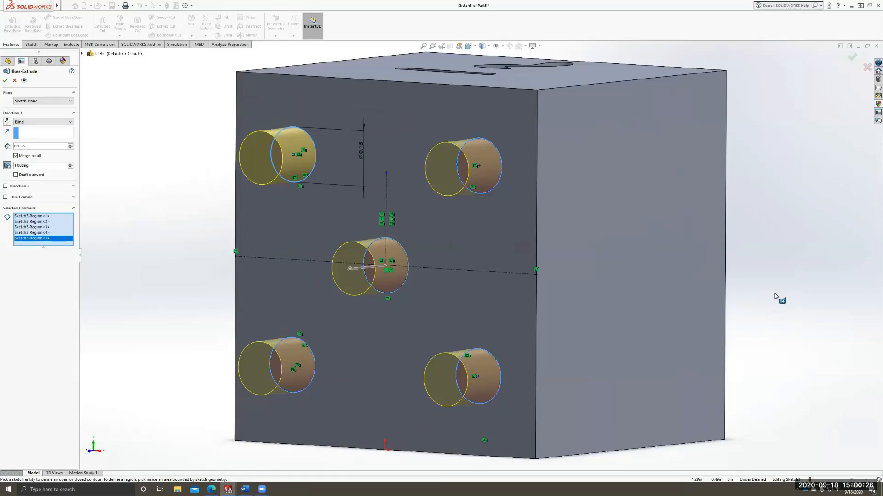
# - Try steeper draft angles on the five bosses and return the draft angle to 1 degree
pyautogui.click(70, 164)
pyautogui.click(70, 163)
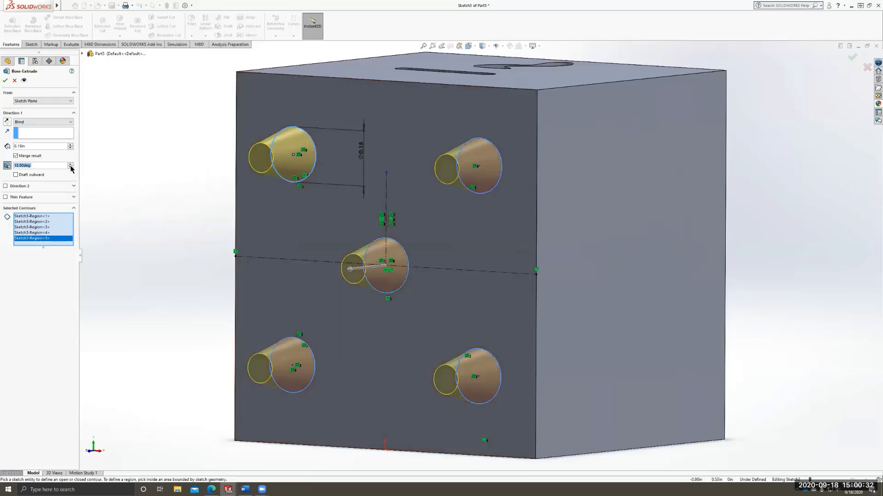
pyautogui.click(71, 165)
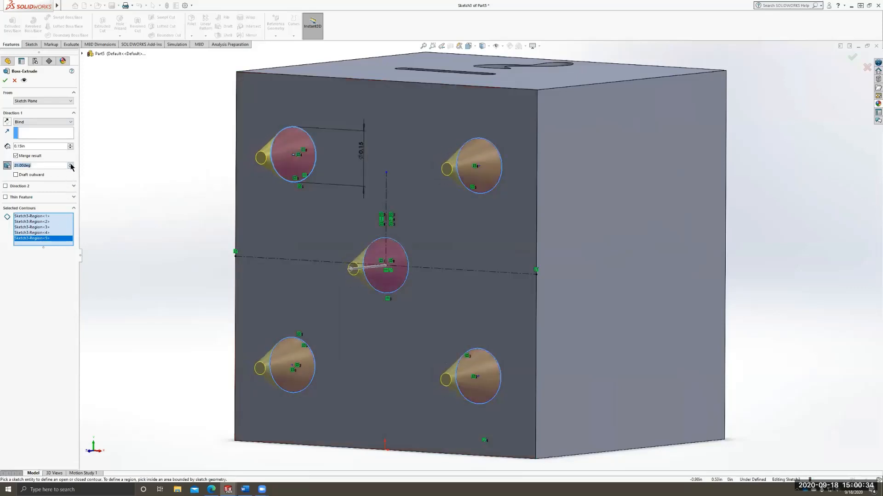
pyautogui.click(71, 164)
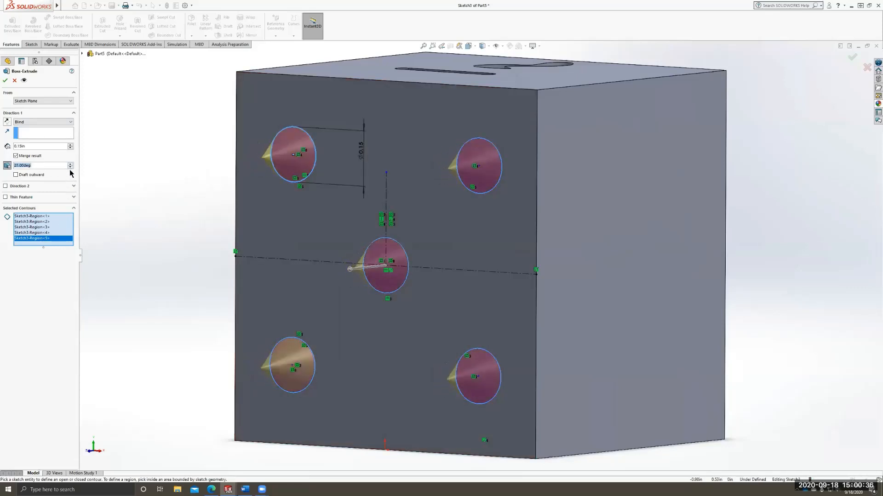
pyautogui.click(71, 165)
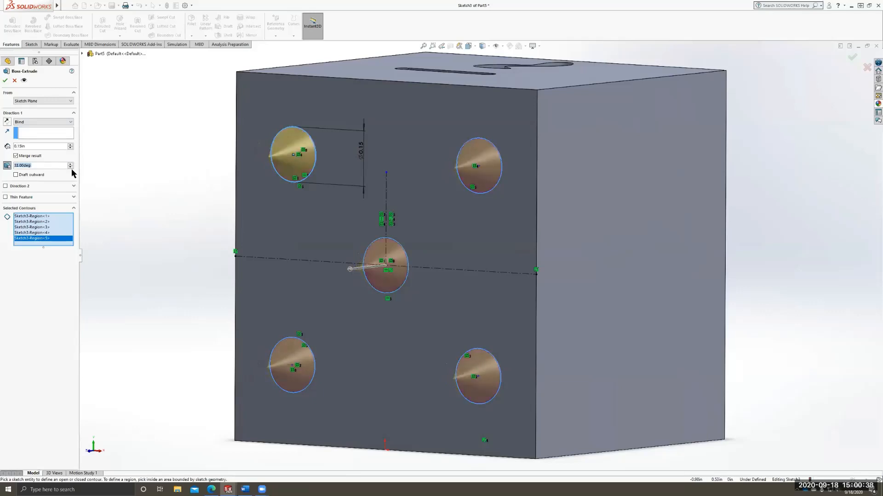
pyautogui.click(70, 168)
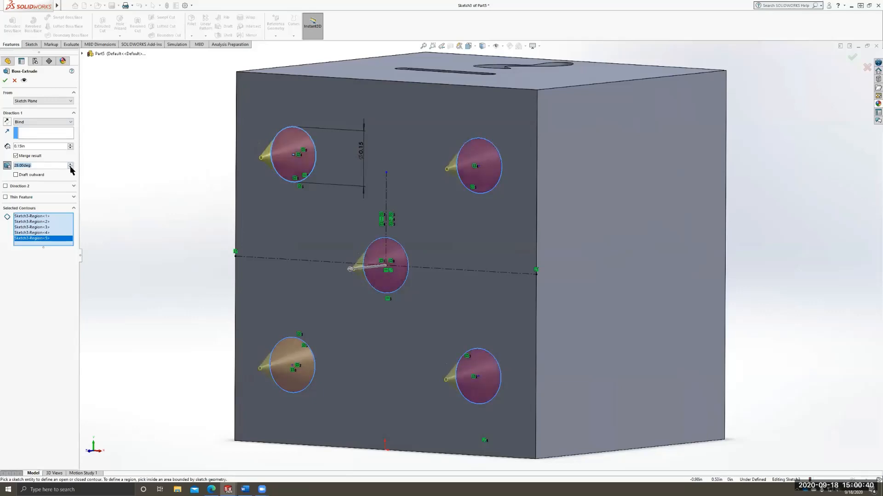
pyautogui.click(71, 167)
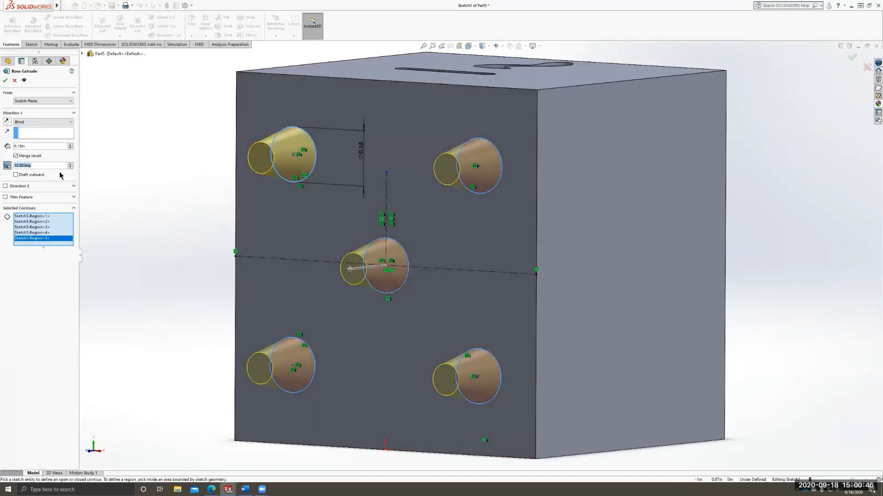
pyautogui.click(70, 167)
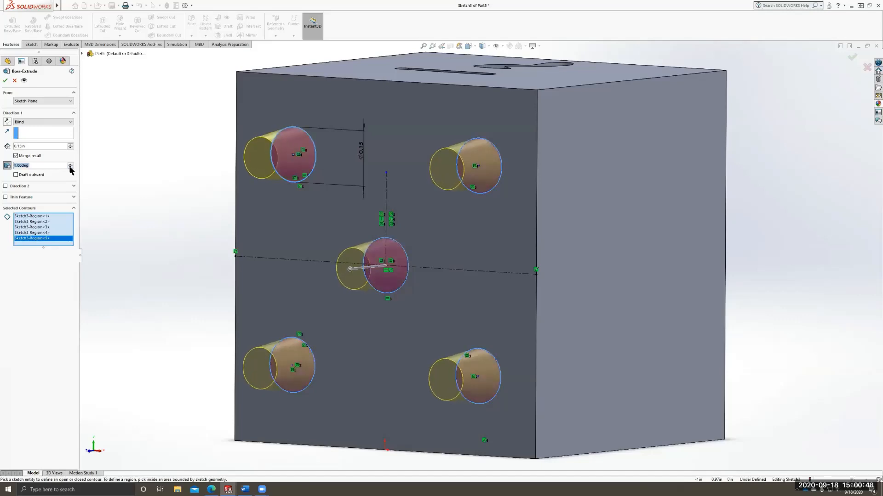
pyautogui.click(70, 167)
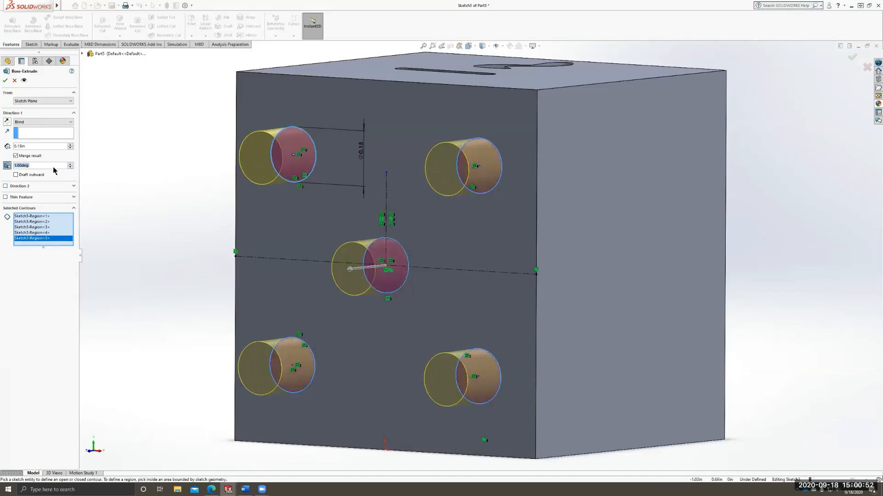
# - Switch the extrusion's draft off and on again and set the draft angle to 9 degrees
pyautogui.click(8, 166)
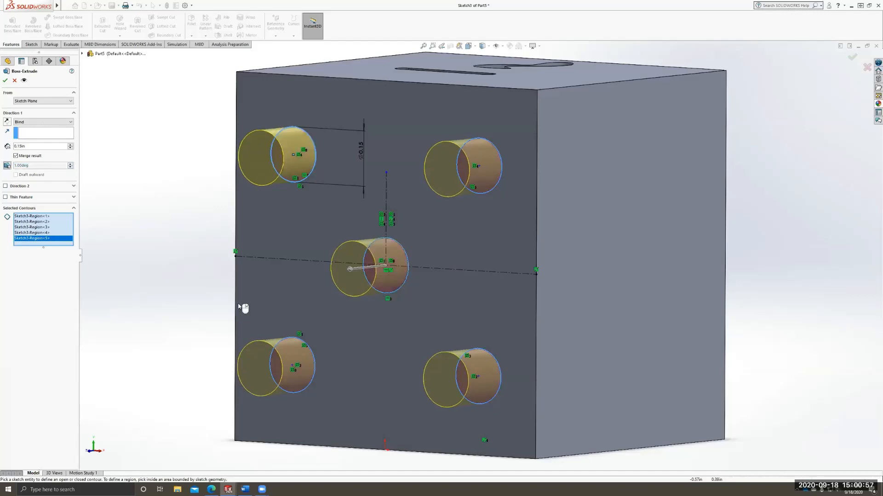
pyautogui.click(6, 166)
pyautogui.click(71, 164)
pyautogui.click(70, 164)
pyautogui.click(71, 164)
pyautogui.click(70, 164)
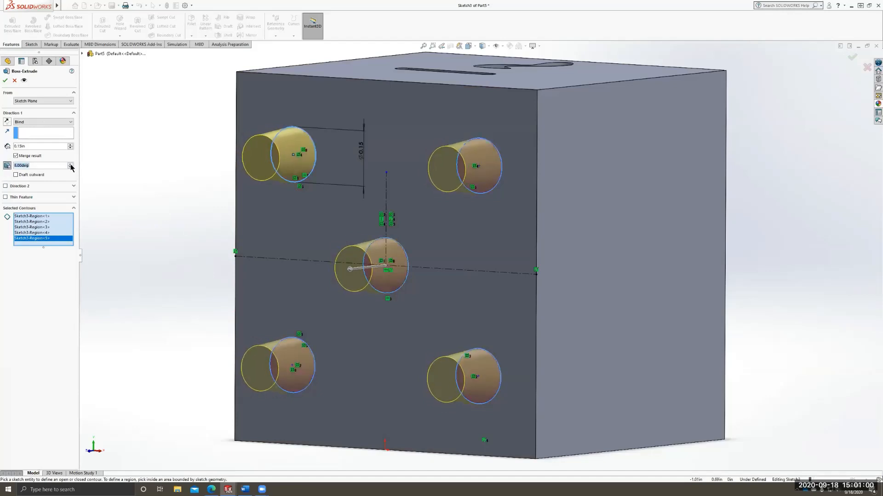
pyautogui.click(70, 164)
pyautogui.click(70, 164)
pyautogui.click(70, 164)
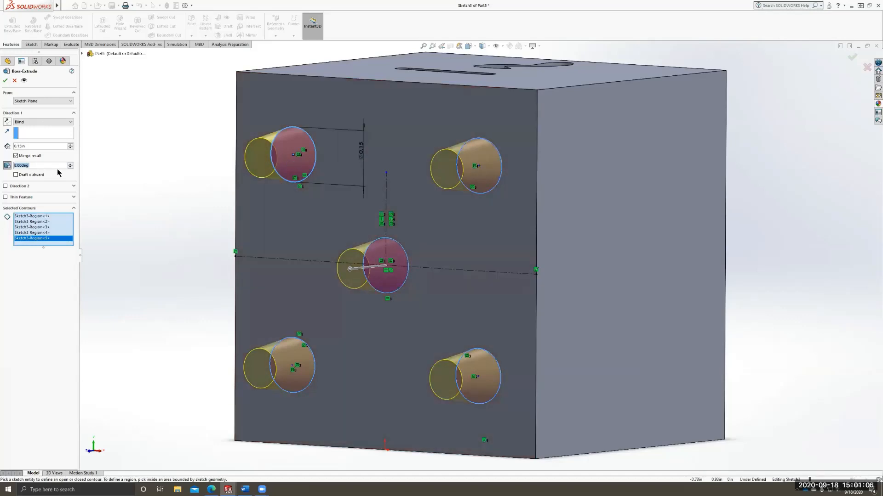
pyautogui.click(71, 164)
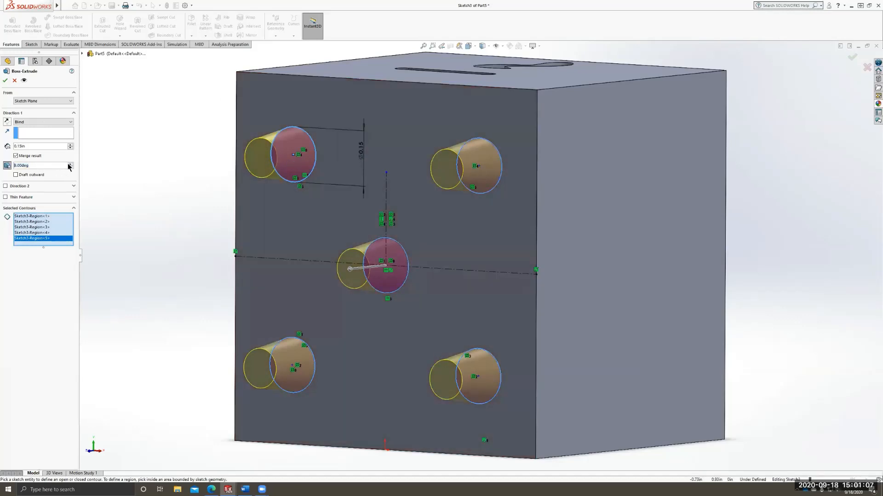
# - Try the Draft outward option on the five bosses and leave it switched off
pyautogui.click(35, 178)
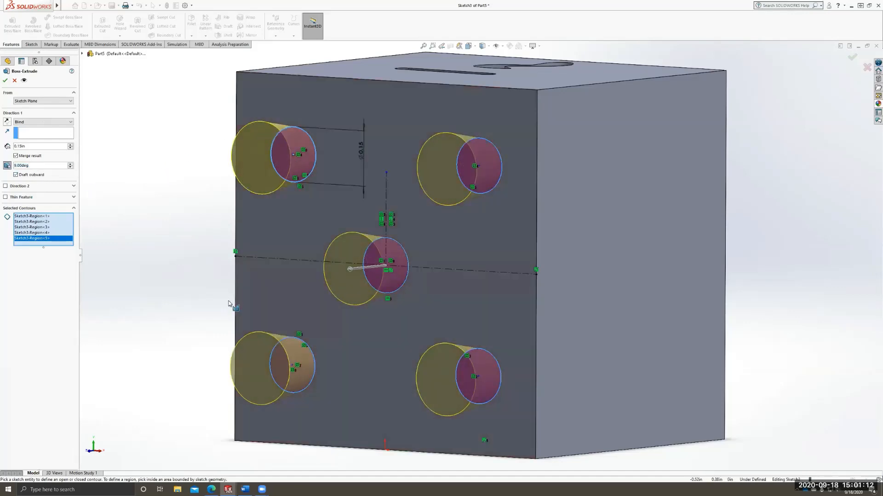
pyautogui.click(29, 178)
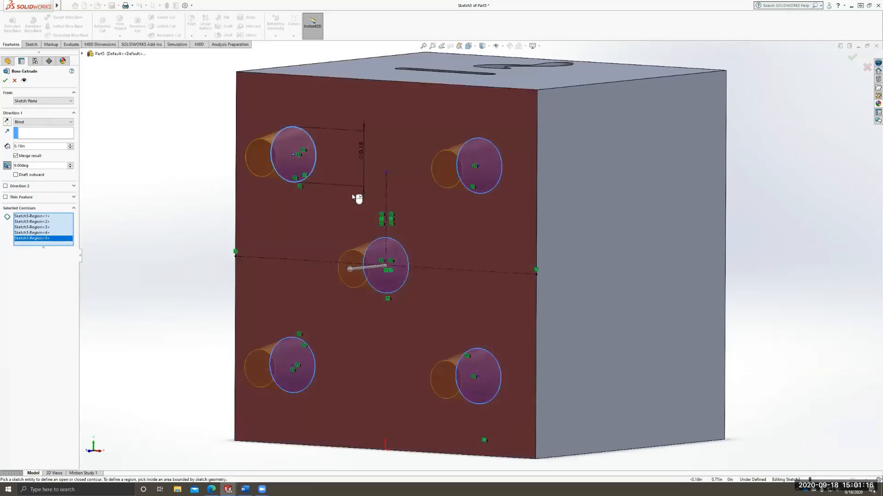
pyautogui.click(37, 176)
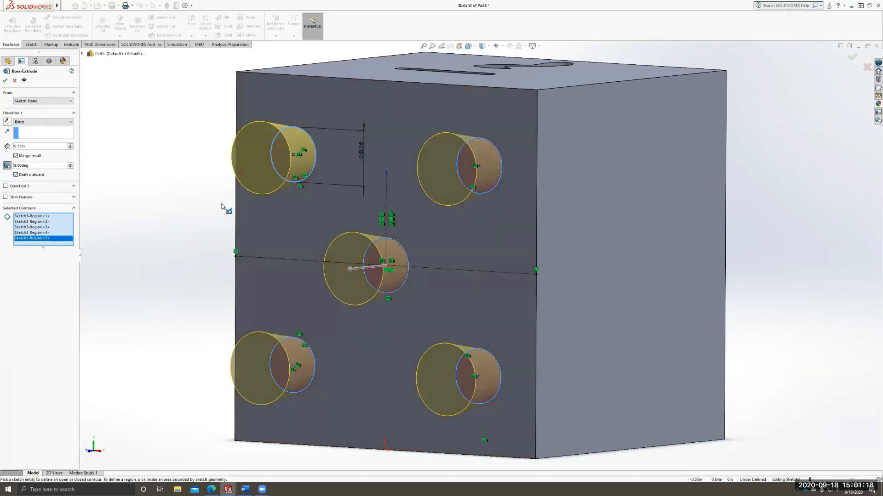
pyautogui.click(23, 176)
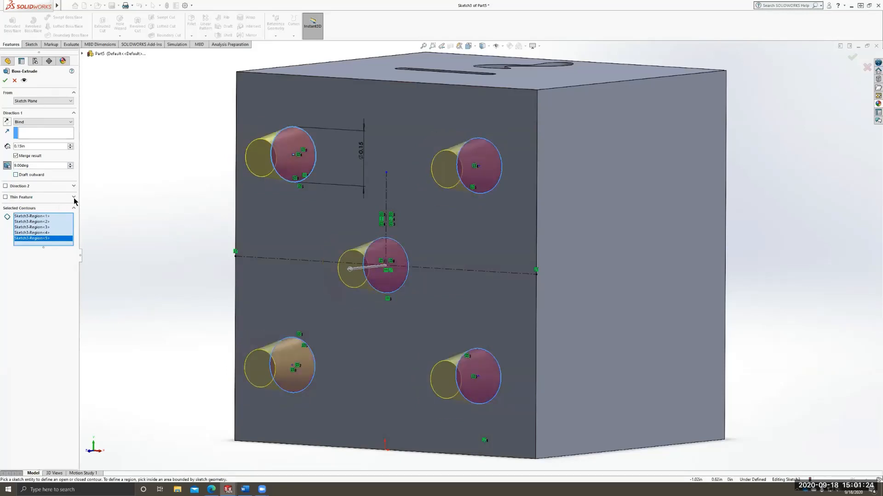
# - Enable Thin Feature for the five circle extrusions, with the One-Direction type and a 0.10 in wall thickness
pyautogui.click(74, 198)
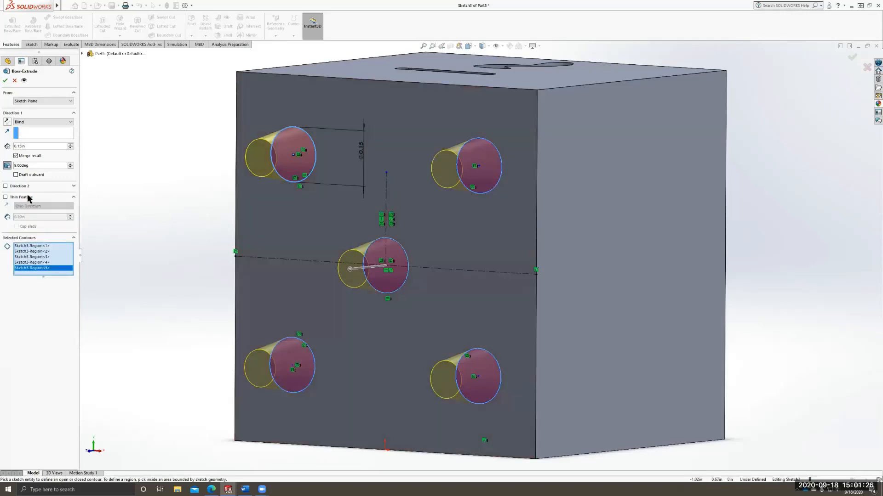
pyautogui.click(7, 198)
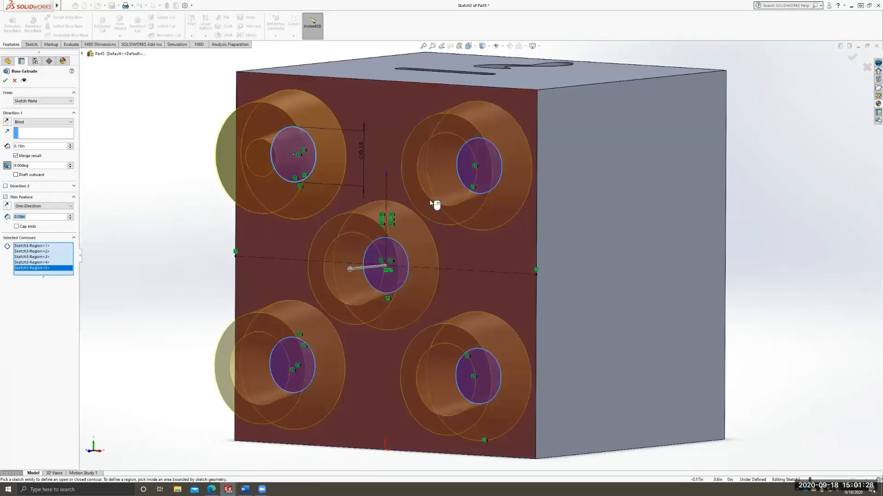
pyautogui.moveTo(192, 306); pyautogui.dragTo(218, 300, button='middle')
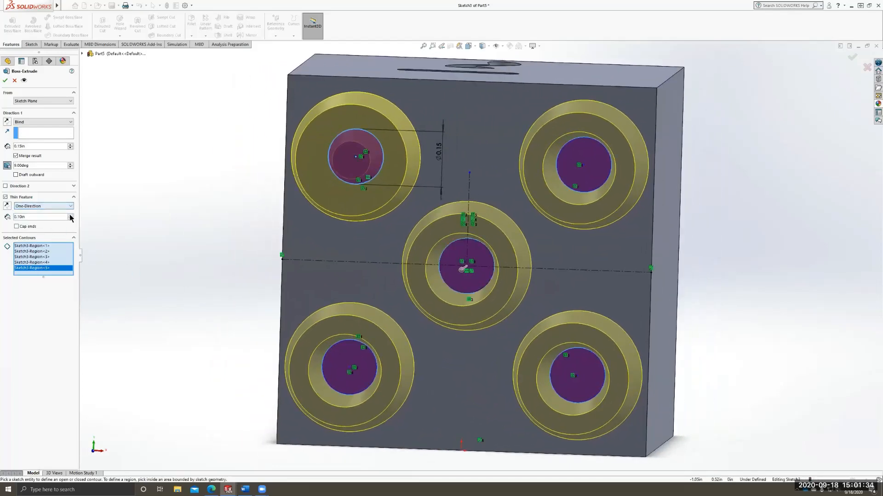
# - Try a 0.20 in wall thickness, return it to 0.10 in, and switch off Thin Feature for the five circle extrusions
pyautogui.click(71, 215)
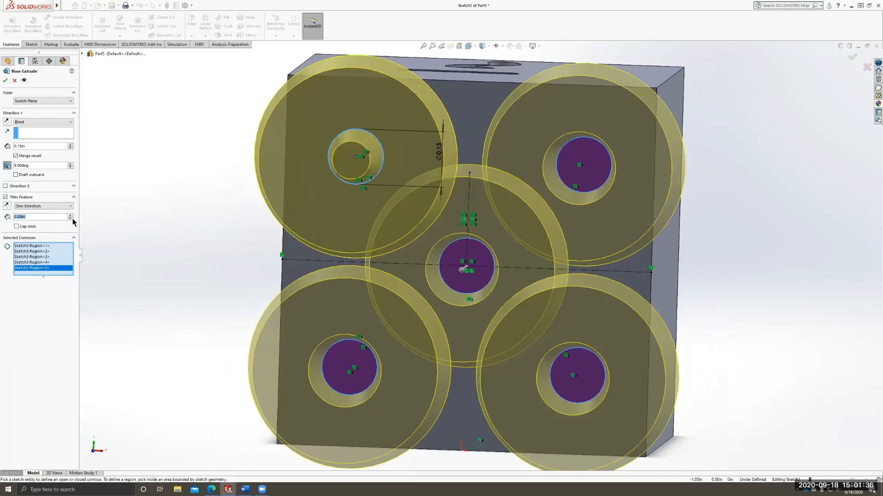
pyautogui.click(72, 219)
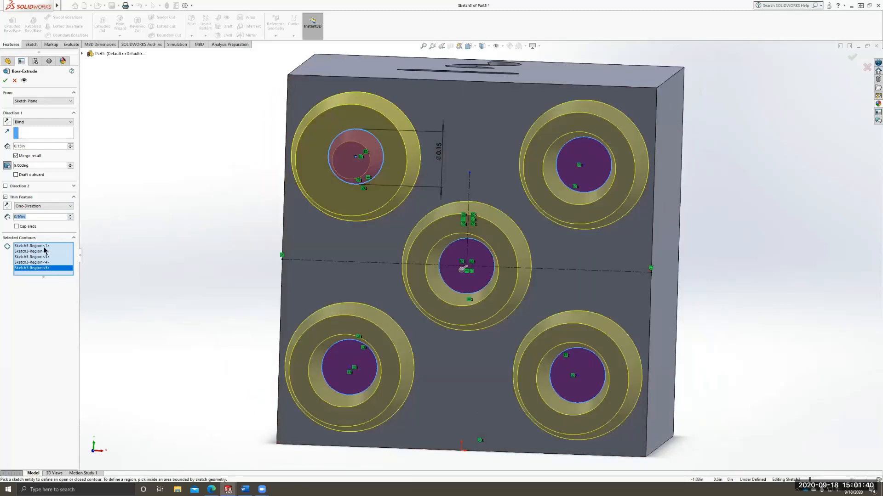
pyautogui.click(5, 198)
pyautogui.moveTo(709, 275); pyautogui.dragTo(658, 297, button='middle')
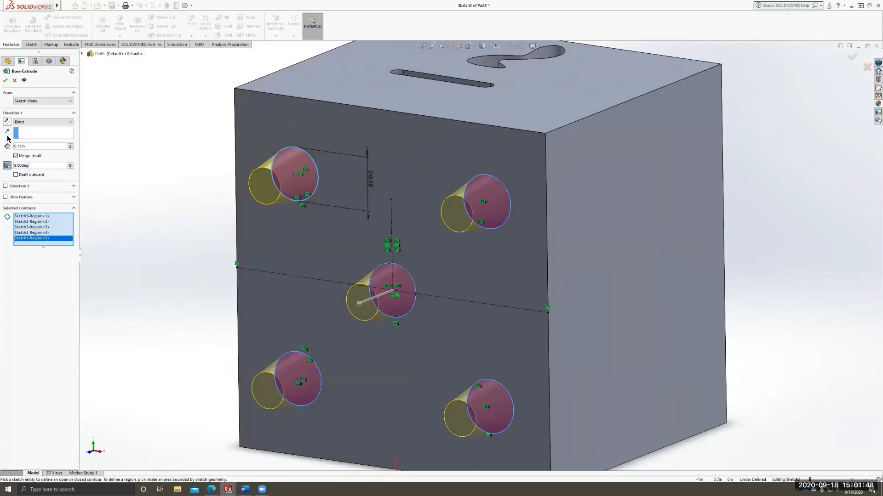
# - Enable Draft outward, try draft angles of 10 and 1.5 degrees, and finish the five-boss extrusion with 10.5 degrees
pyautogui.click(19, 176)
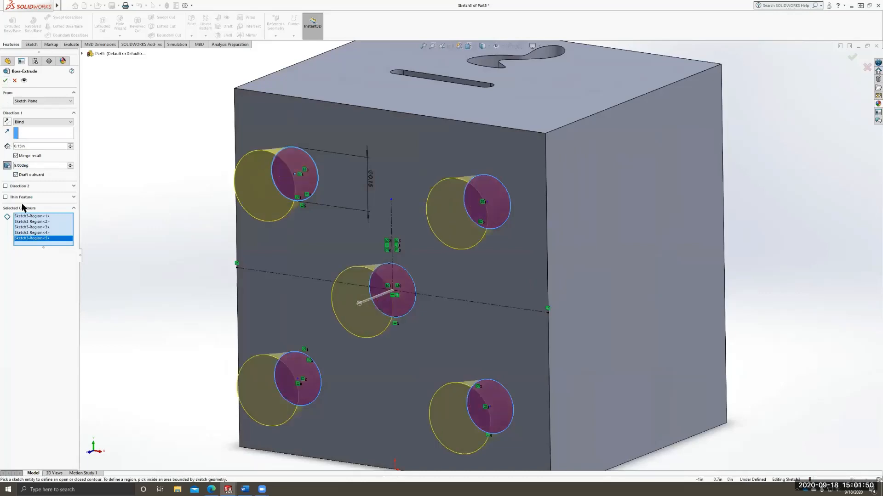
pyautogui.click(71, 164)
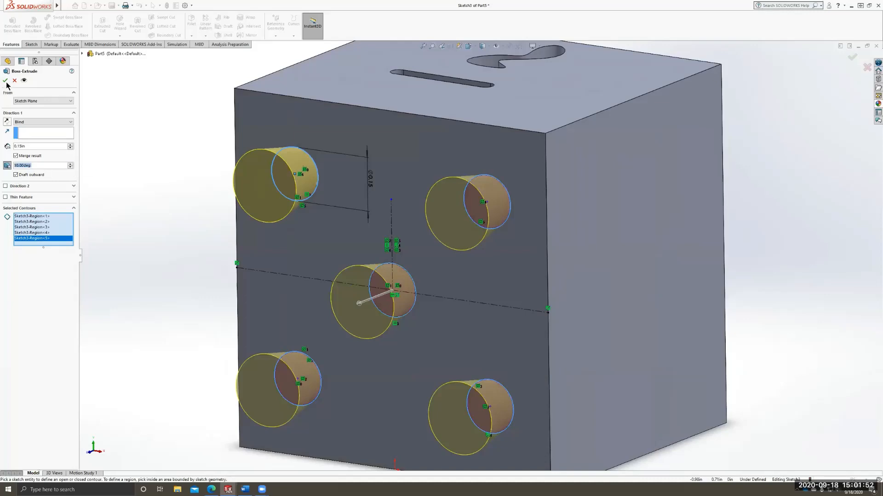
pyautogui.write('1.5')
pyautogui.press('Return')
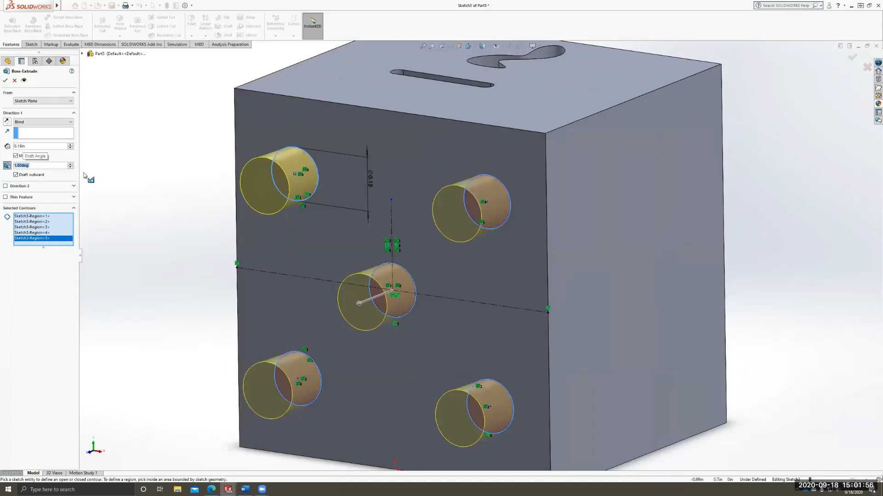
pyautogui.write('10.5')
pyautogui.press('Return')
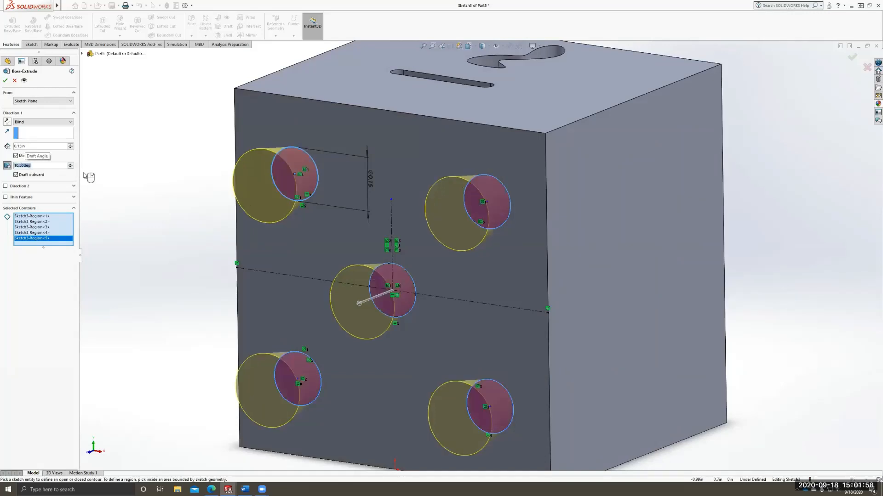
pyautogui.click(5, 81)
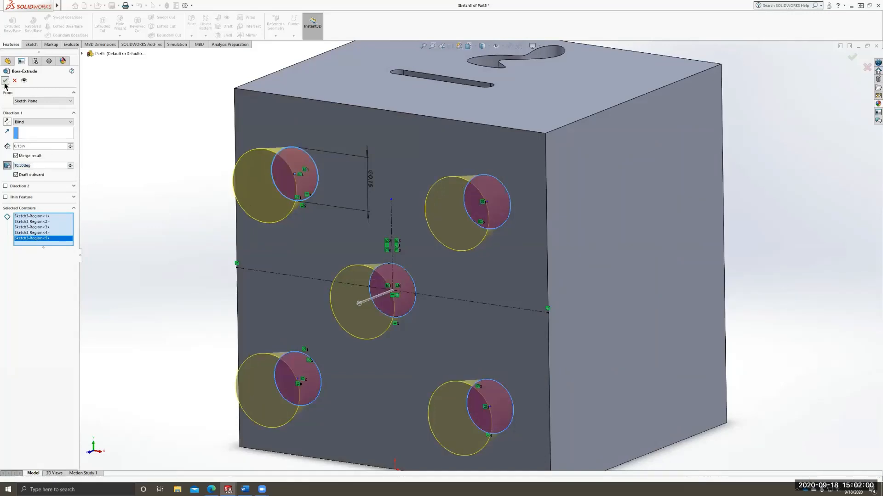
# - Start a new sketch on the block's flat side face adjacent to the face with the flared bosses
pyautogui.moveTo(611, 359); pyautogui.dragTo(533, 284, button='middle')
pyautogui.scroll(3, 584, 313)
pyautogui.click(532, 284)
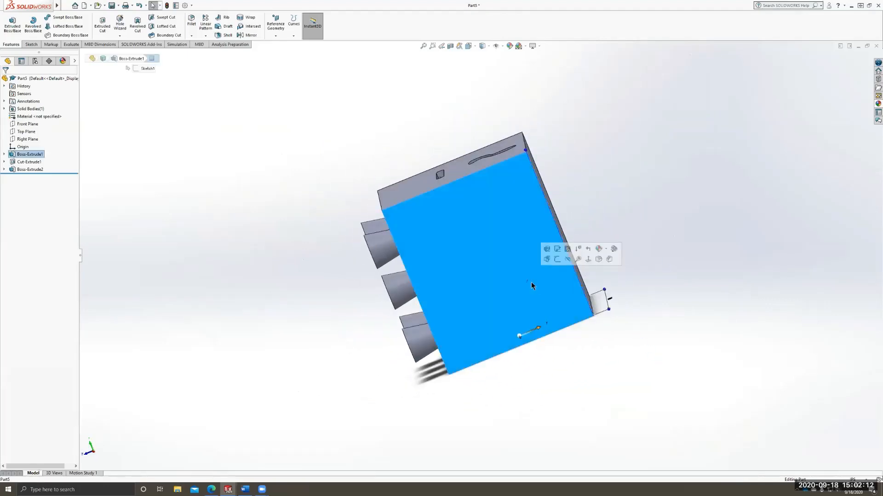
pyautogui.click(31, 44)
pyautogui.click(9, 23)
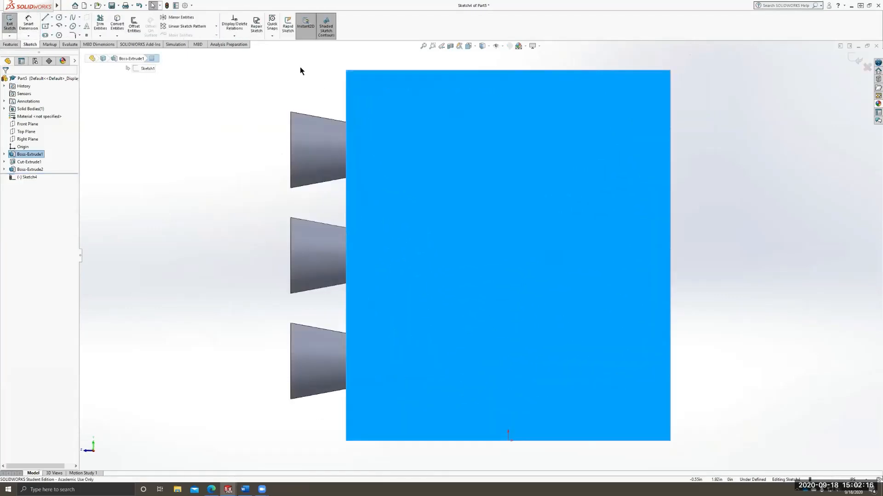
pyautogui.click(232, 97)
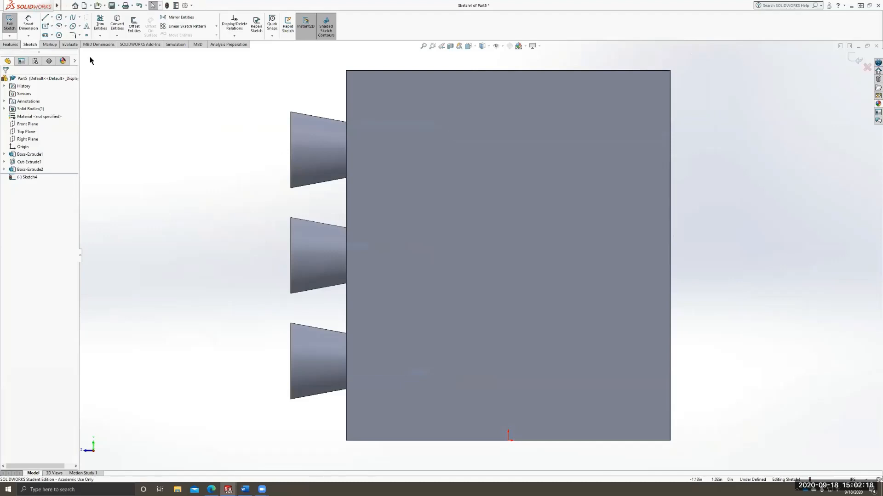
# - Add sketch text reading "Hello World" to the side-face sketch
pyautogui.click(85, 29)
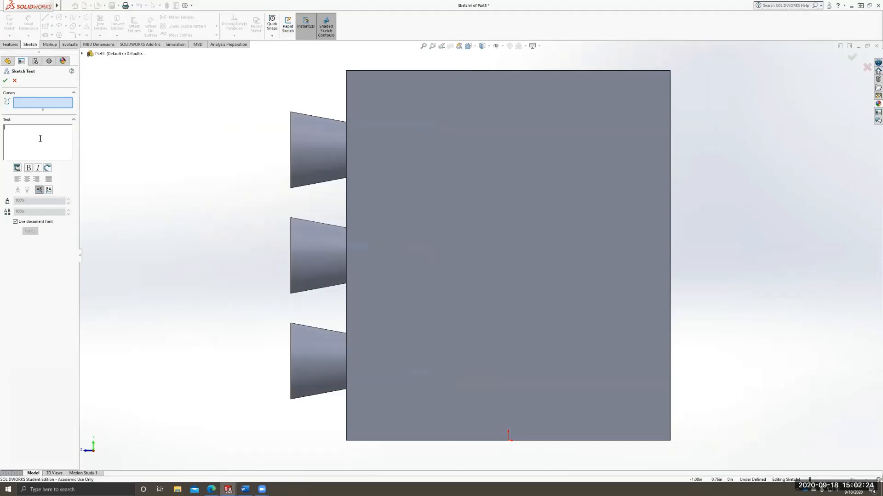
pyautogui.write('Hello')
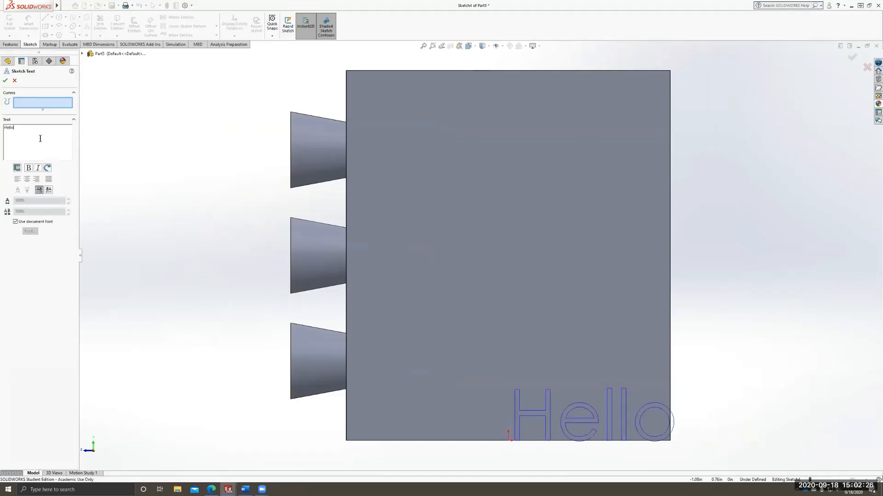
pyautogui.write(' World')
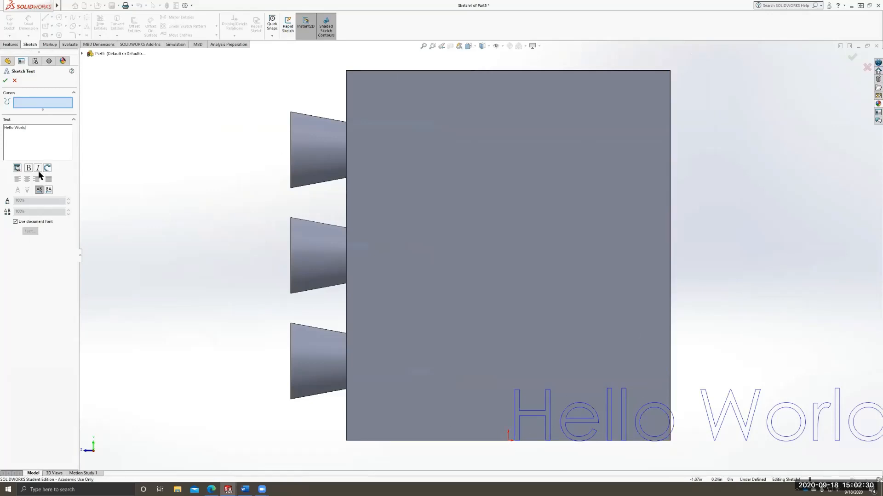
# - Override the document font for the sketch text with Constantia, Bold Italic, 10 points, with the Underline effect
pyautogui.click(15, 222)
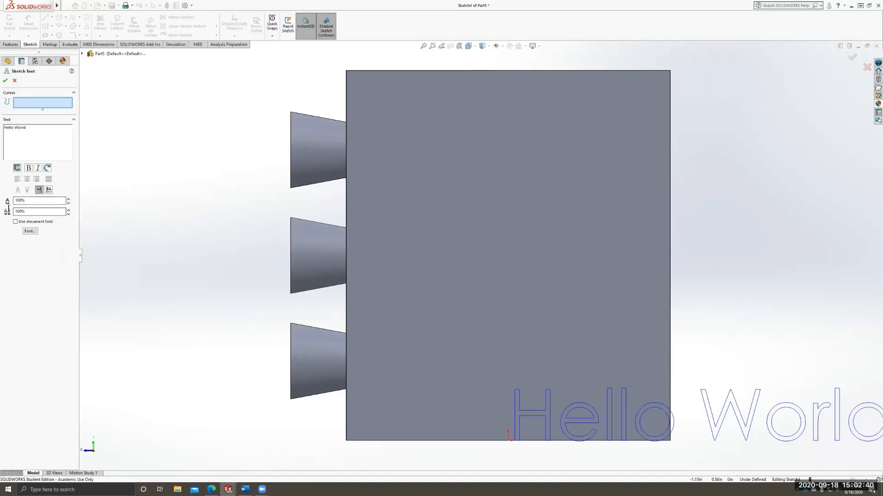
pyautogui.click(30, 232)
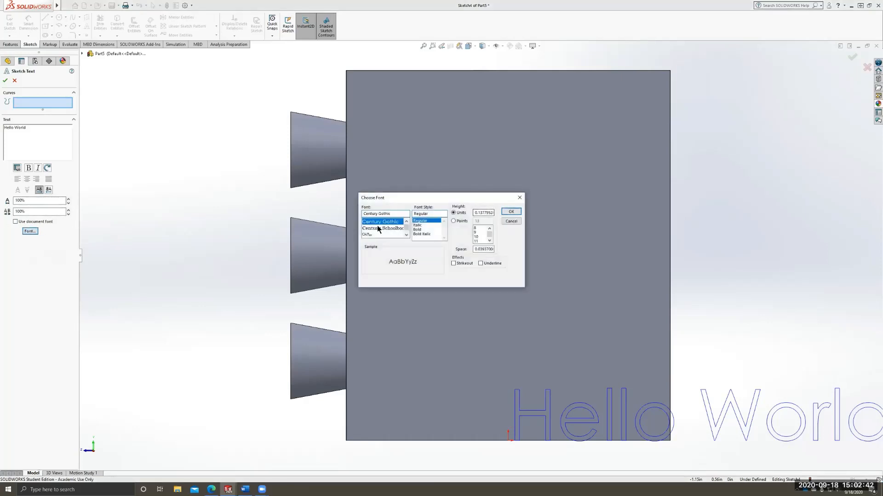
pyautogui.scroll(-10, 379, 231)
pyautogui.scroll(-3, 387, 233)
pyautogui.scroll(-1, 374, 228)
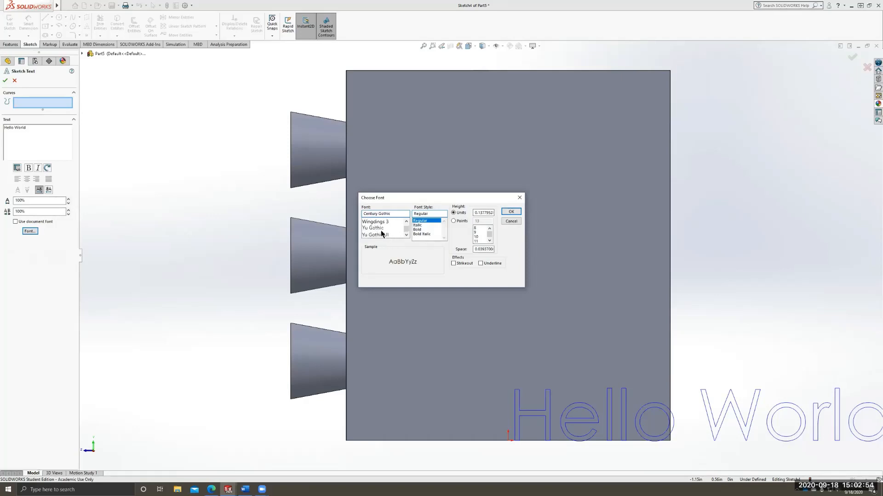
pyautogui.scroll(20, 381, 233)
pyautogui.click(374, 229)
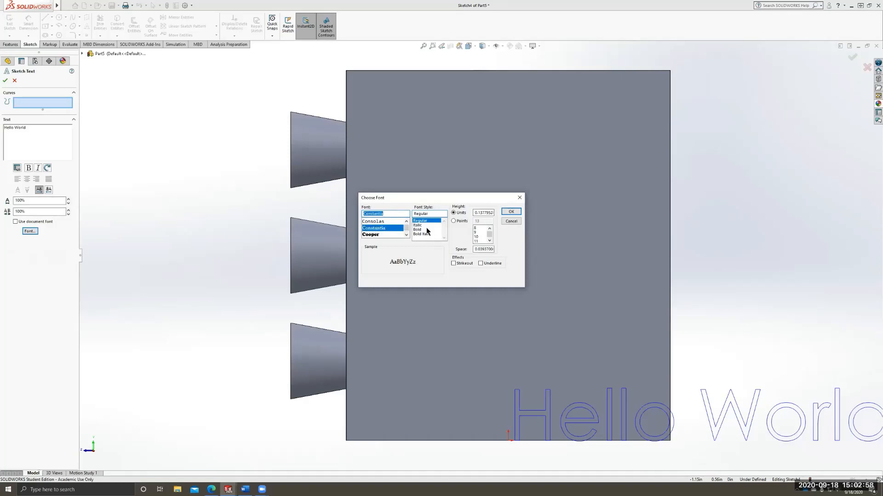
pyautogui.click(427, 234)
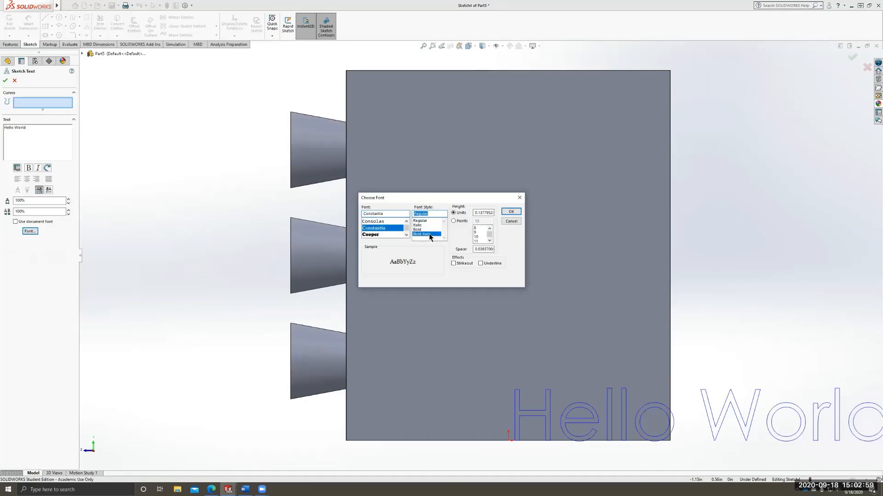
pyautogui.click(454, 222)
pyautogui.click(478, 237)
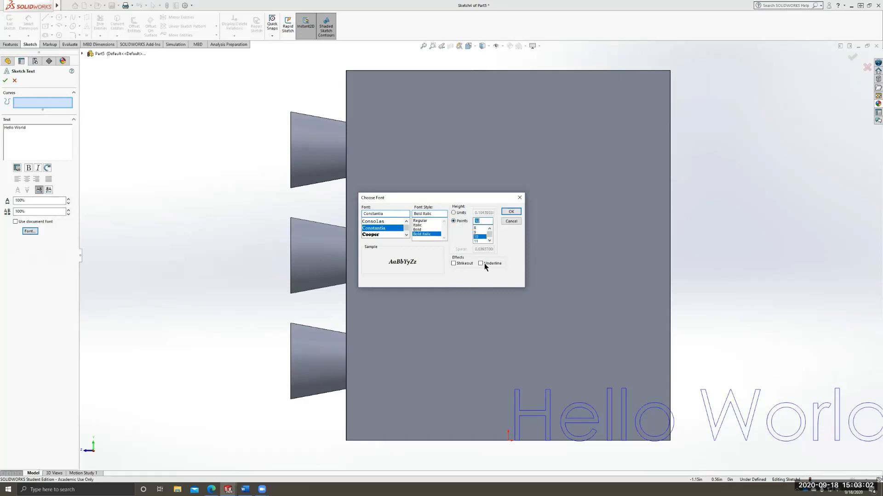
pyautogui.click(511, 212)
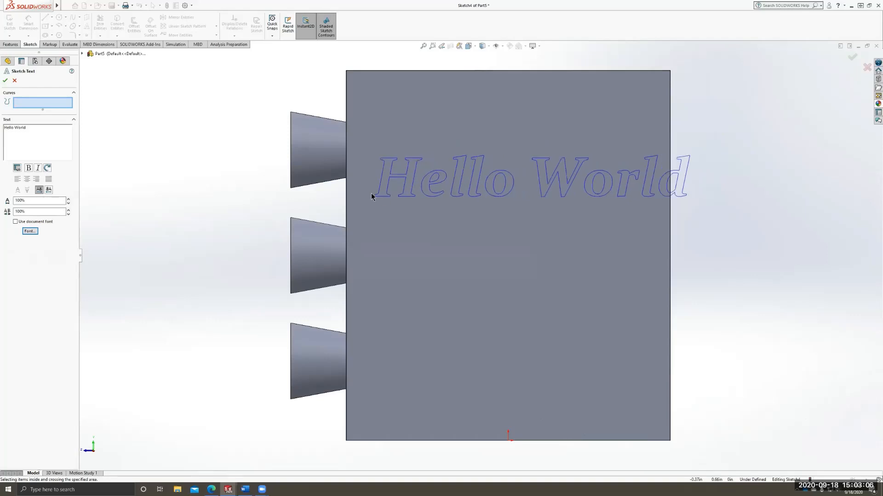
# - Shift the Hello World text toward the boss-side edge of the face and toggle its Underline font effect
pyautogui.moveTo(371, 193)
pyautogui.mouseDown()
pyautogui.moveTo(362, 181)
pyautogui.moveTo(357, 200)
pyautogui.mouseUp()
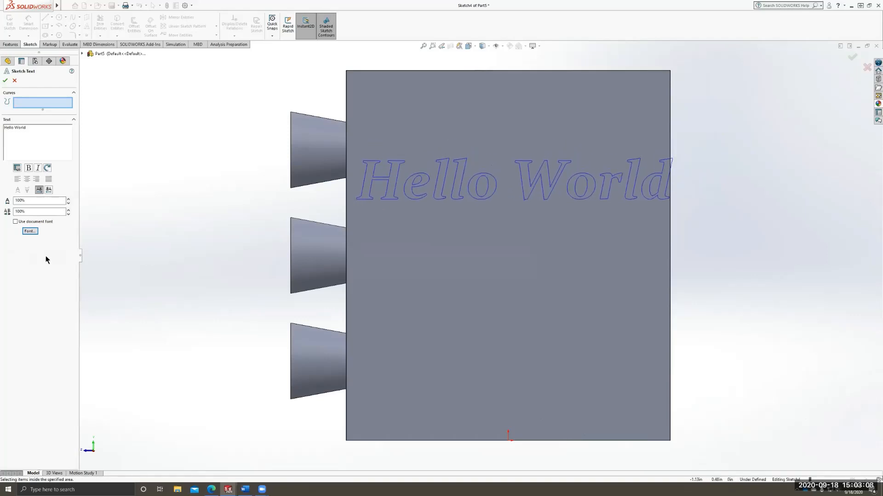
pyautogui.click(30, 231)
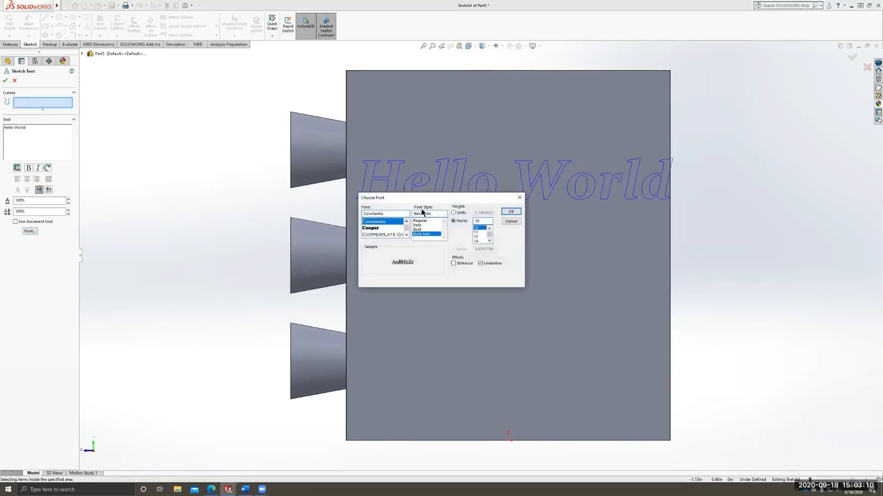
pyautogui.click(484, 264)
pyautogui.click(483, 264)
pyautogui.click(510, 212)
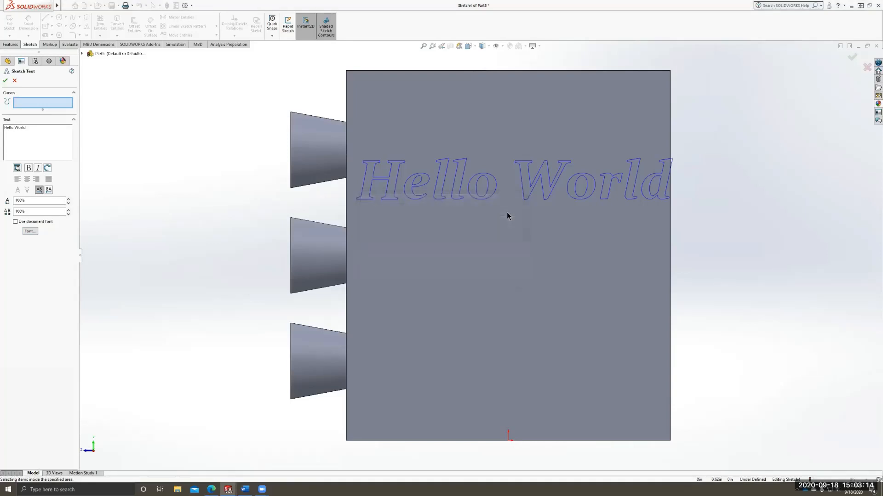
# - Try flipping the Hello World text horizontally, restore its normal direction, and move it lower so it fits within the face
pyautogui.click(39, 190)
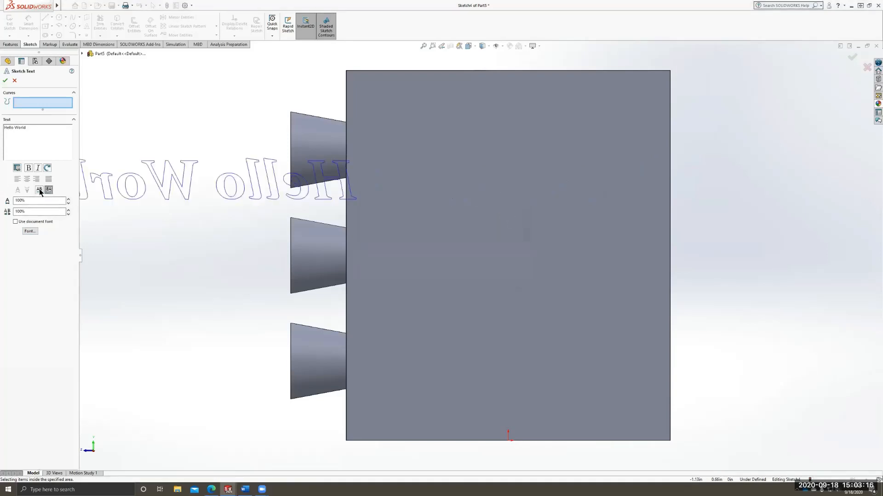
pyautogui.click(39, 189)
pyautogui.moveTo(360, 216); pyautogui.dragTo(351, 236)
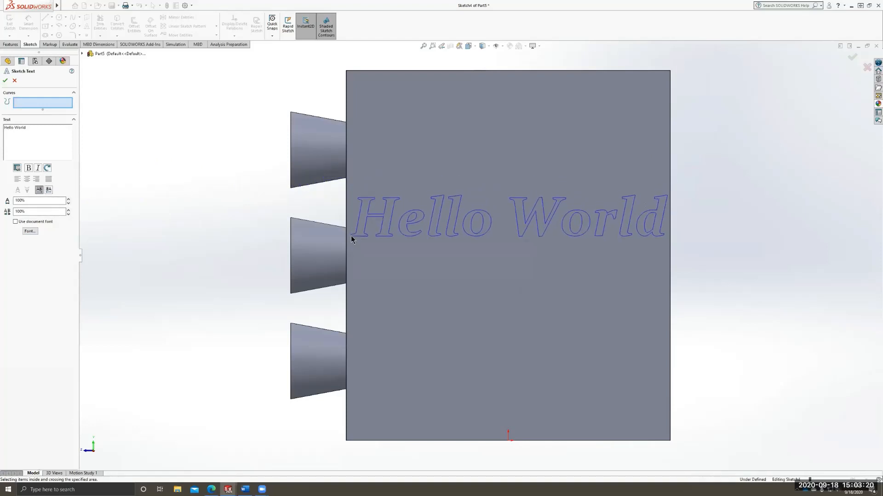
pyautogui.click(49, 190)
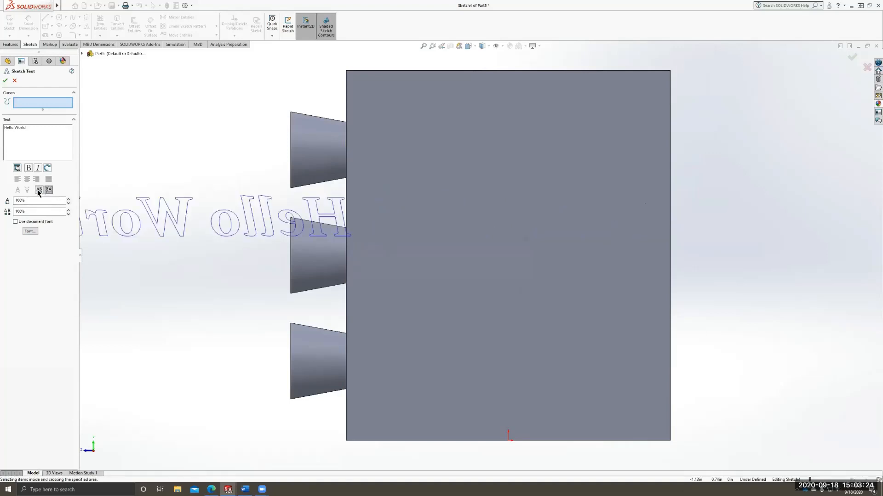
pyautogui.click(39, 189)
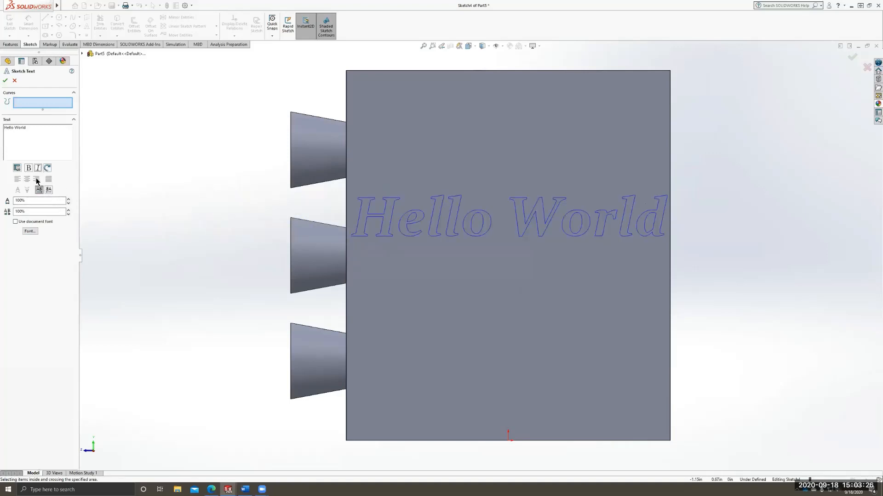
# - Try italic and bold formatting on the Hello World text and accept the sketch text
pyautogui.tripleClick(5, 131)
pyautogui.click(37, 168)
pyautogui.click(29, 169)
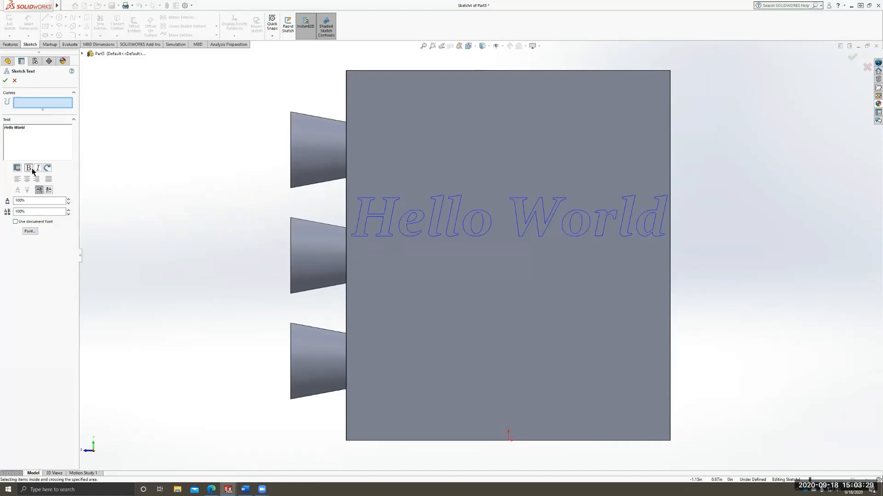
pyautogui.click(13, 129)
pyautogui.click(6, 80)
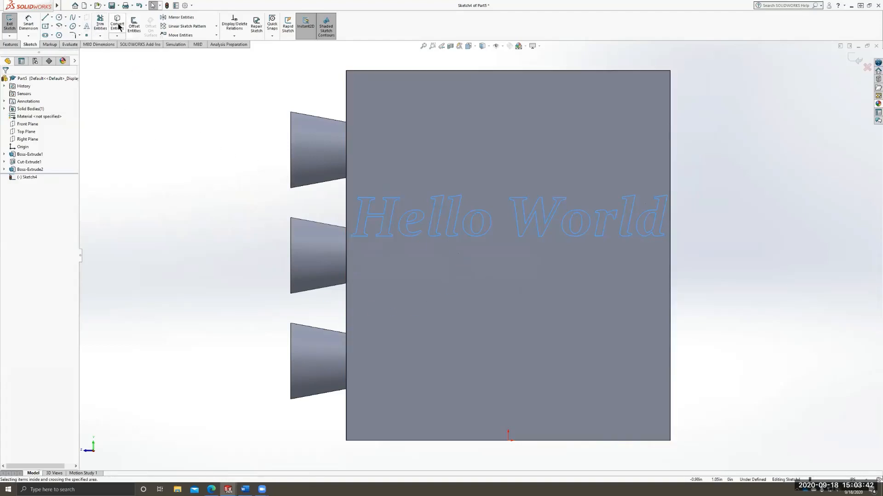
# - Draw a center rectangle above the Hello World text on the side face
pyautogui.click(79, 35)
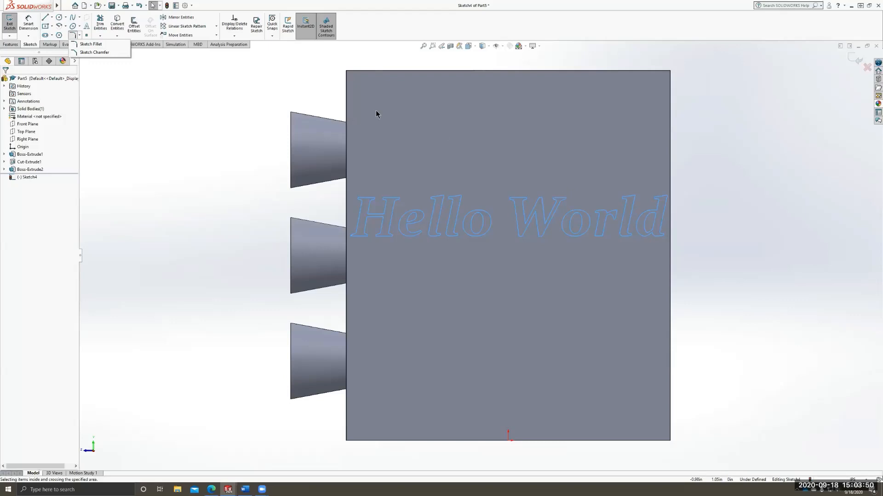
pyautogui.click(112, 44)
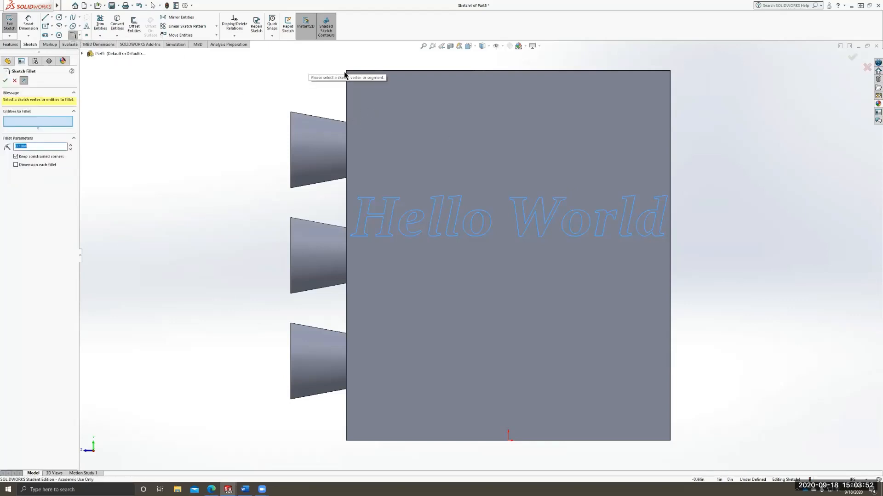
pyautogui.click(45, 26)
pyautogui.click(503, 142)
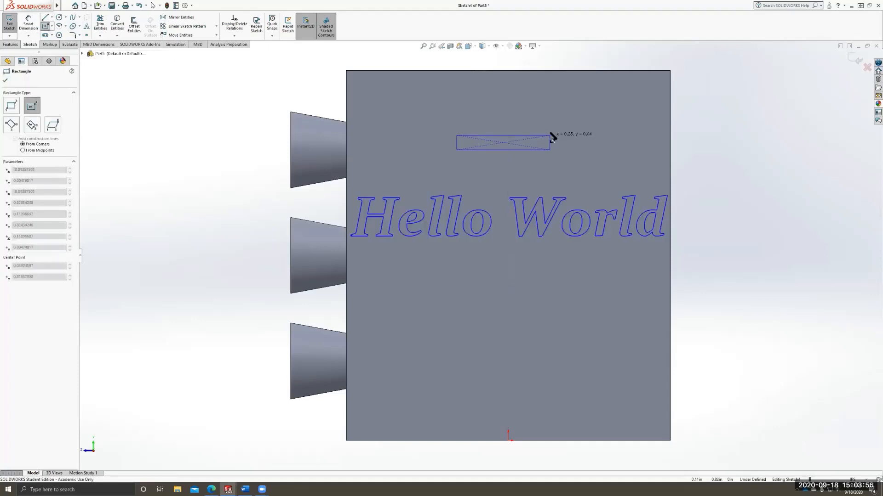
pyautogui.click(552, 115)
# - Try sketch fillets on the rectangle's two upper corners with a 0.015 in radius, and discard them
pyautogui.click(73, 34)
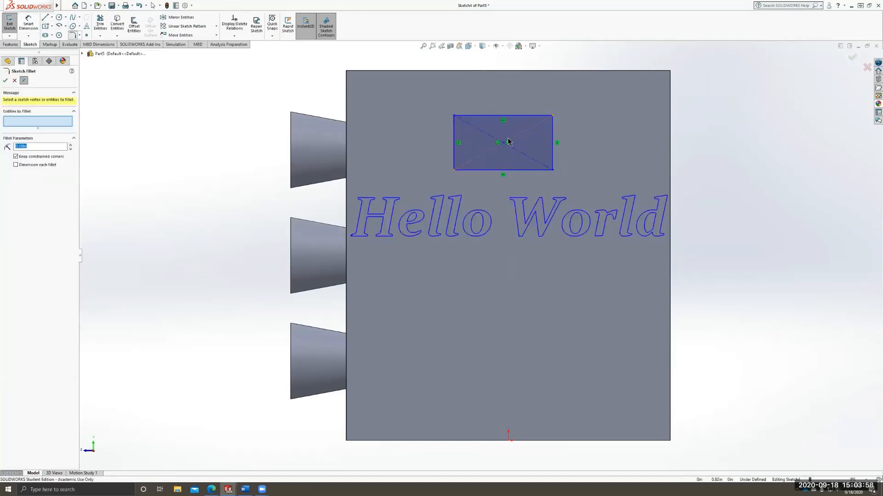
pyautogui.click(454, 117)
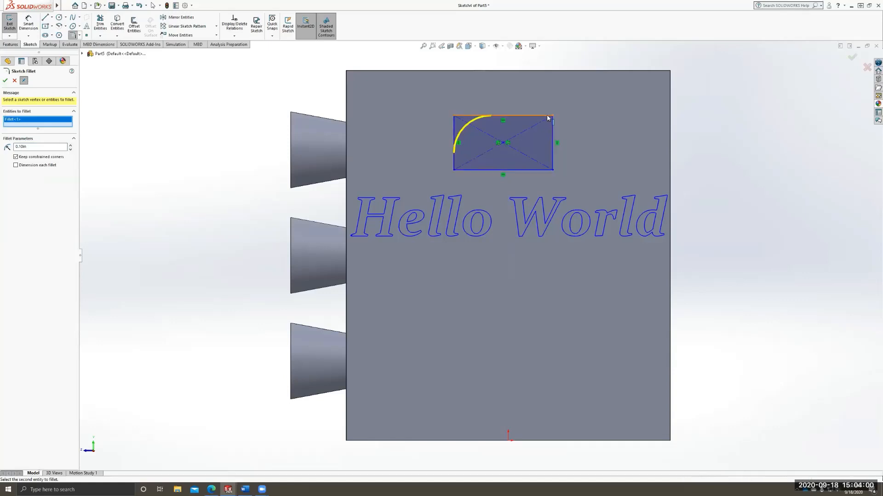
pyautogui.click(552, 115)
pyautogui.click(553, 119)
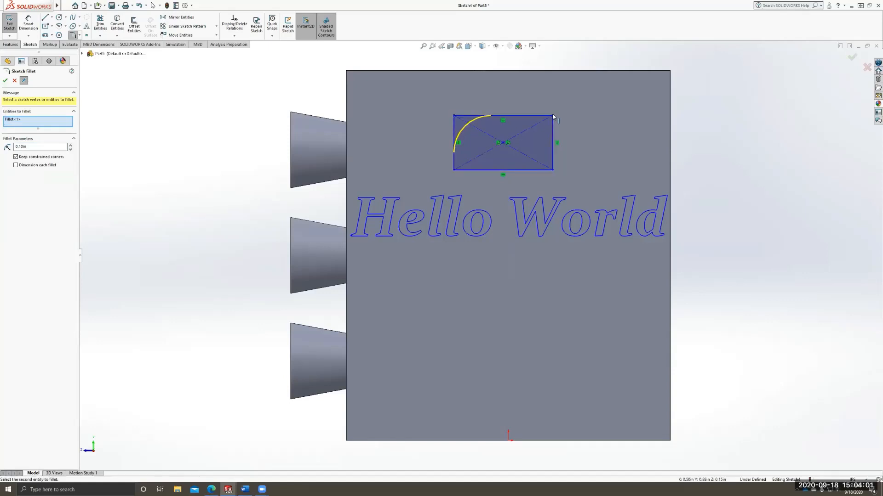
pyautogui.click(552, 171)
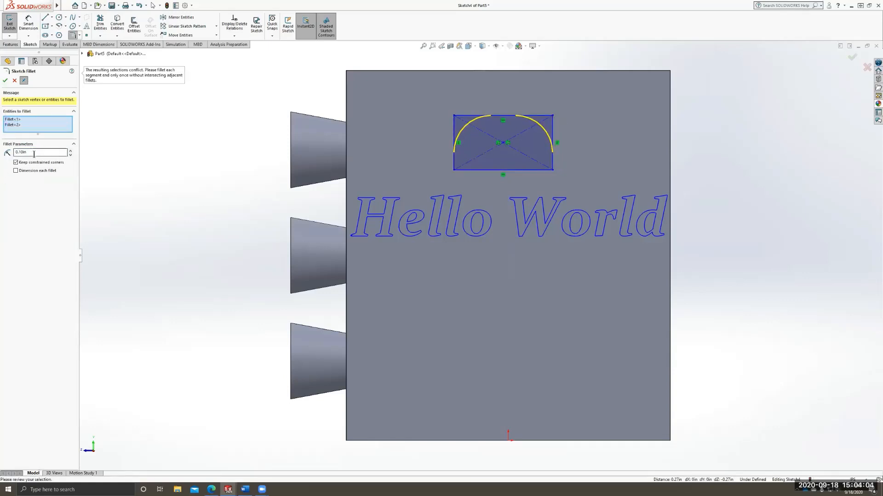
pyautogui.moveTo(40, 152); pyautogui.dragTo(0, 165)
pyautogui.write('.015')
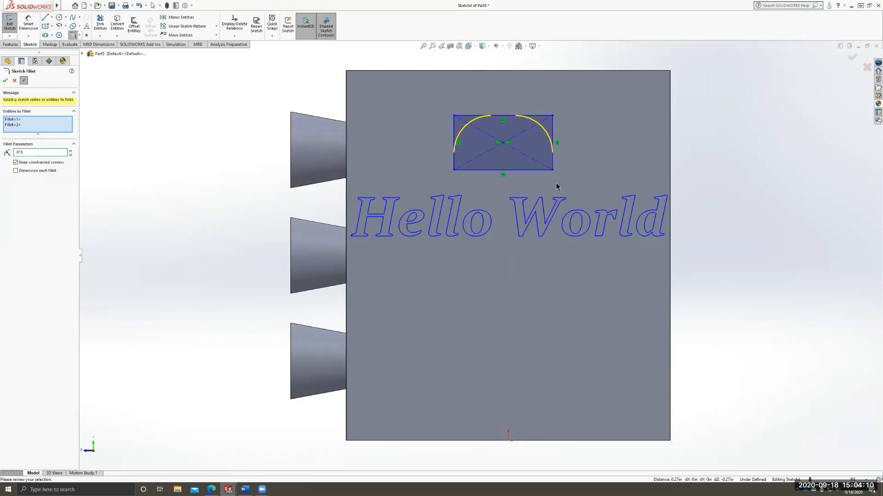
pyautogui.rightClick(24, 125)
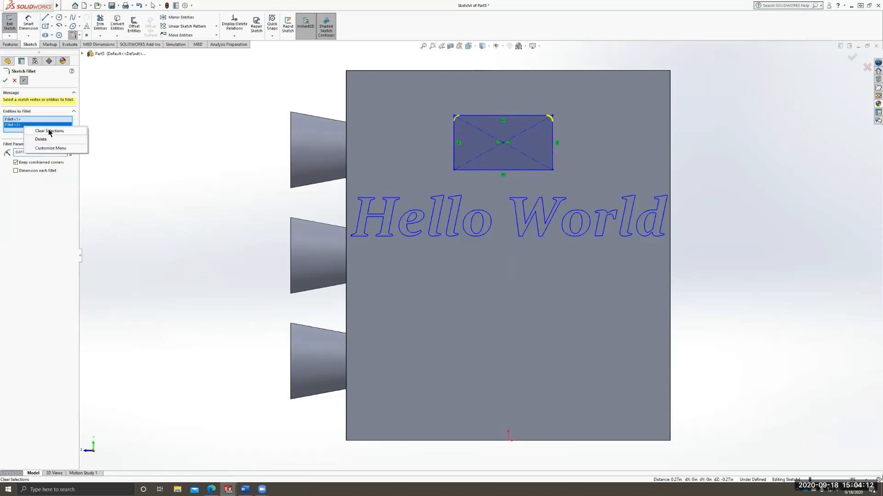
pyautogui.click(49, 131)
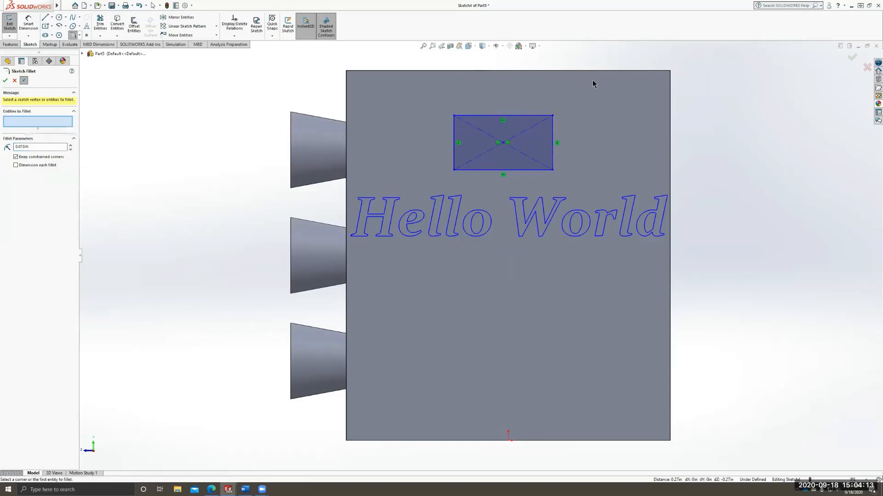
pyautogui.click(14, 81)
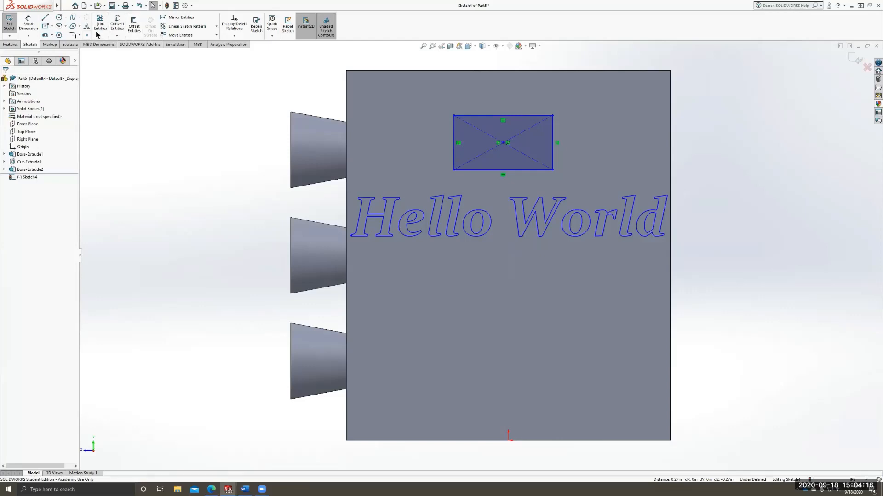
# - Try a blind extruded cut of the rectangle and Hello World text at 0.15 in depth, and cancel it
pyautogui.click(10, 44)
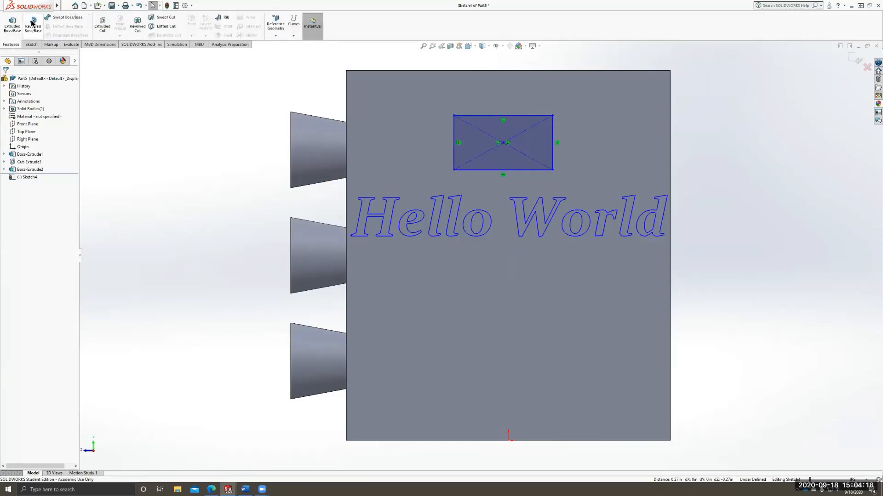
pyautogui.click(103, 25)
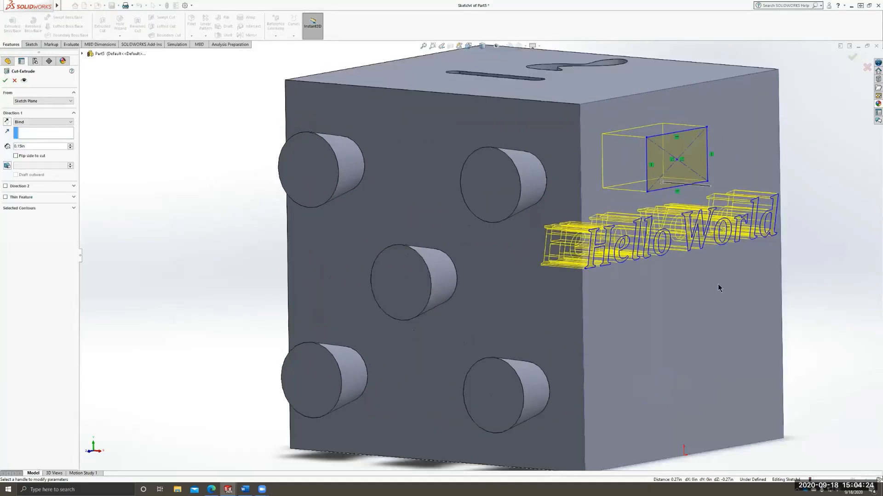
pyautogui.click(14, 80)
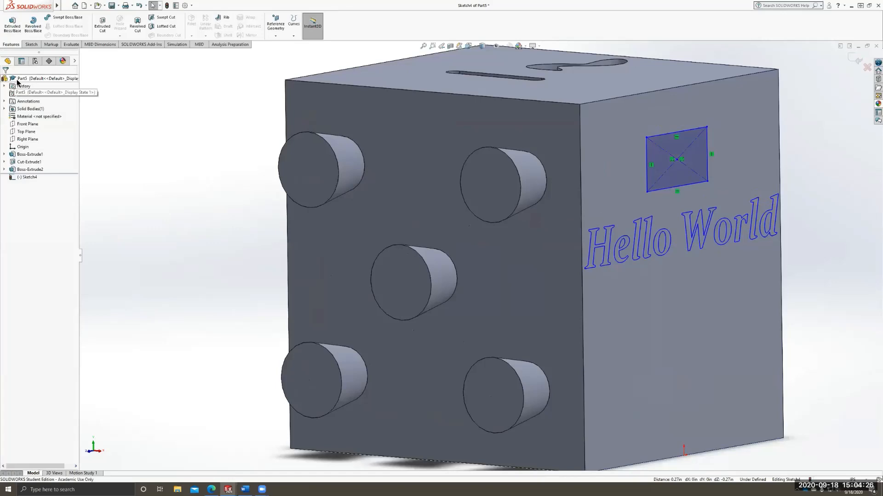
# - Extrude the rectangle and Hello World text as a merged boss, blind 0.15 in outward and 0.15 in in Direction 2
pyautogui.click(17, 31)
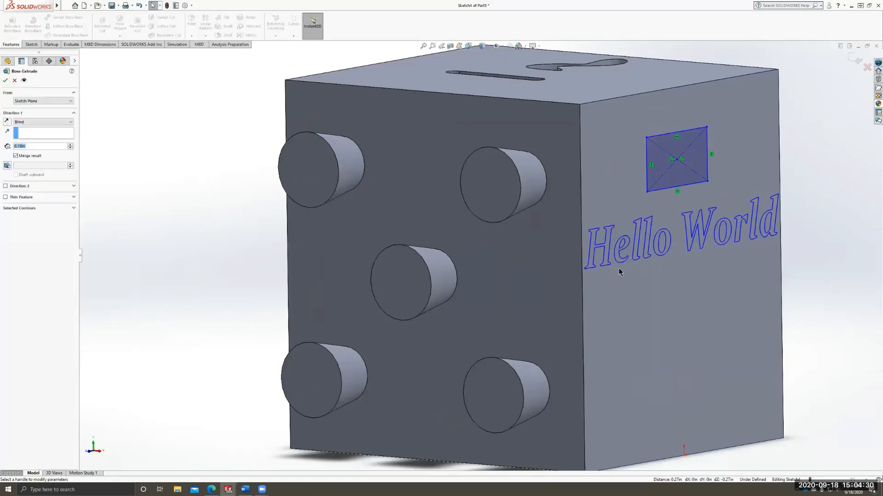
pyautogui.moveTo(618, 217); pyautogui.dragTo(556, 233, button='middle')
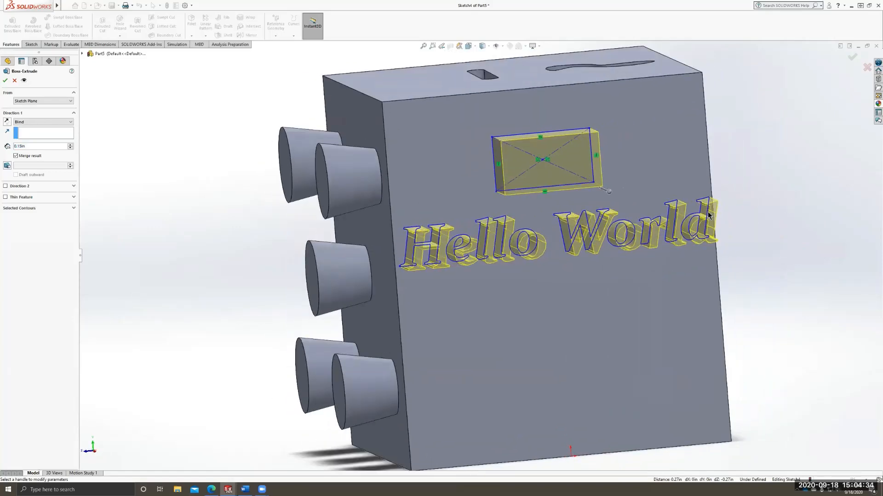
pyautogui.moveTo(594, 316); pyautogui.dragTo(324, 250, button='middle')
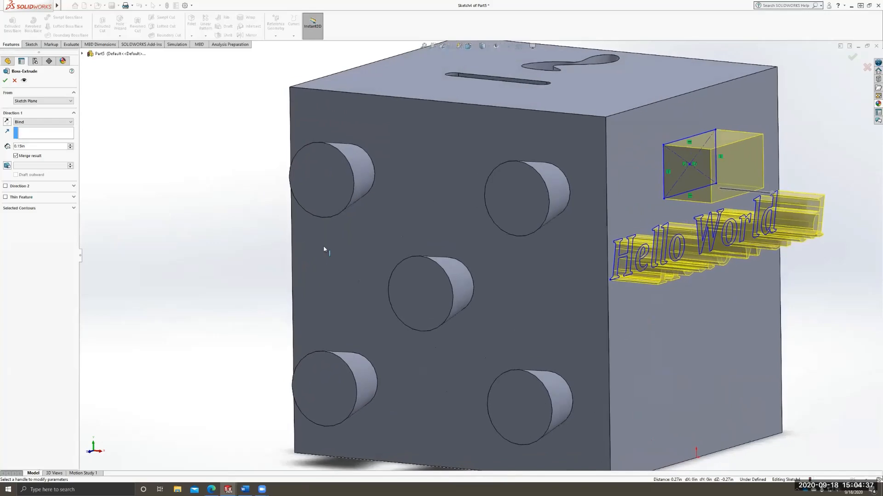
pyautogui.click(5, 186)
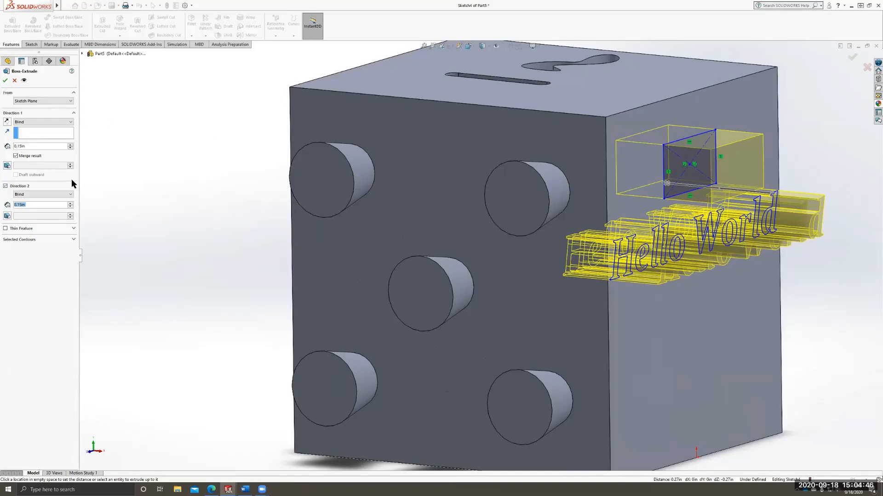
pyautogui.click(5, 80)
pyautogui.click(823, 342)
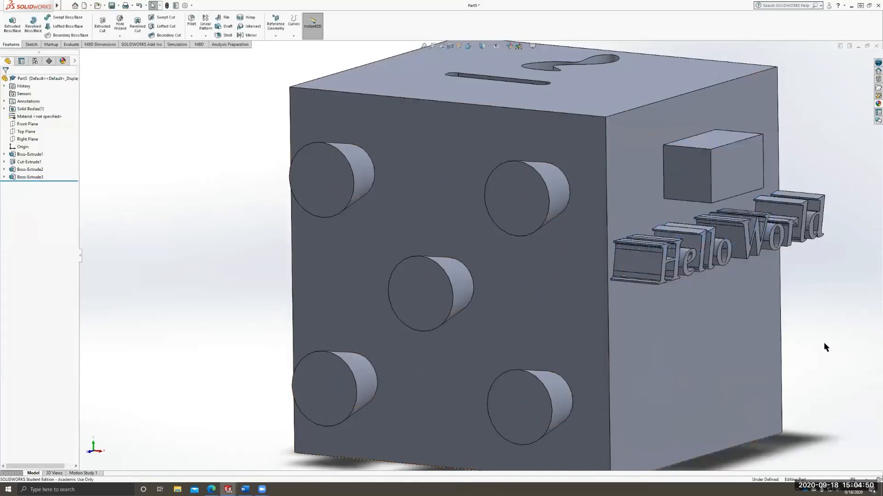
pyautogui.moveTo(798, 364); pyautogui.dragTo(503, 68, button='middle')
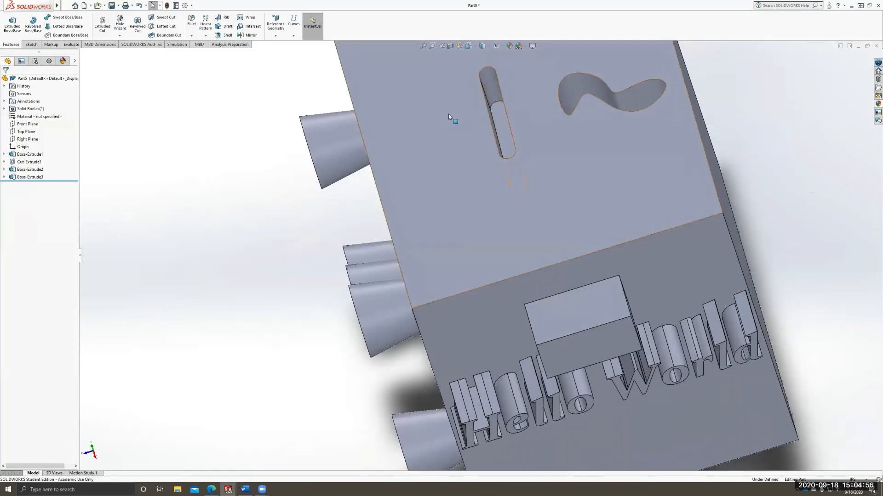
pyautogui.moveTo(530, 110); pyautogui.dragTo(652, 274, button='middle')
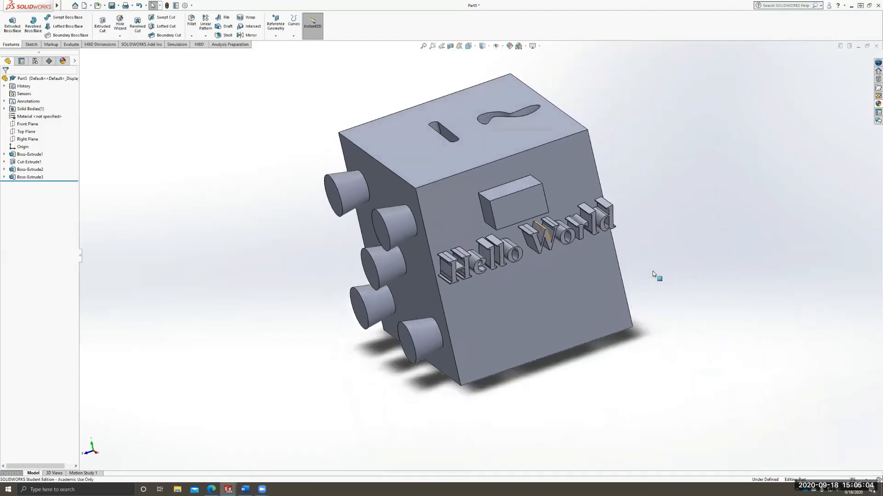